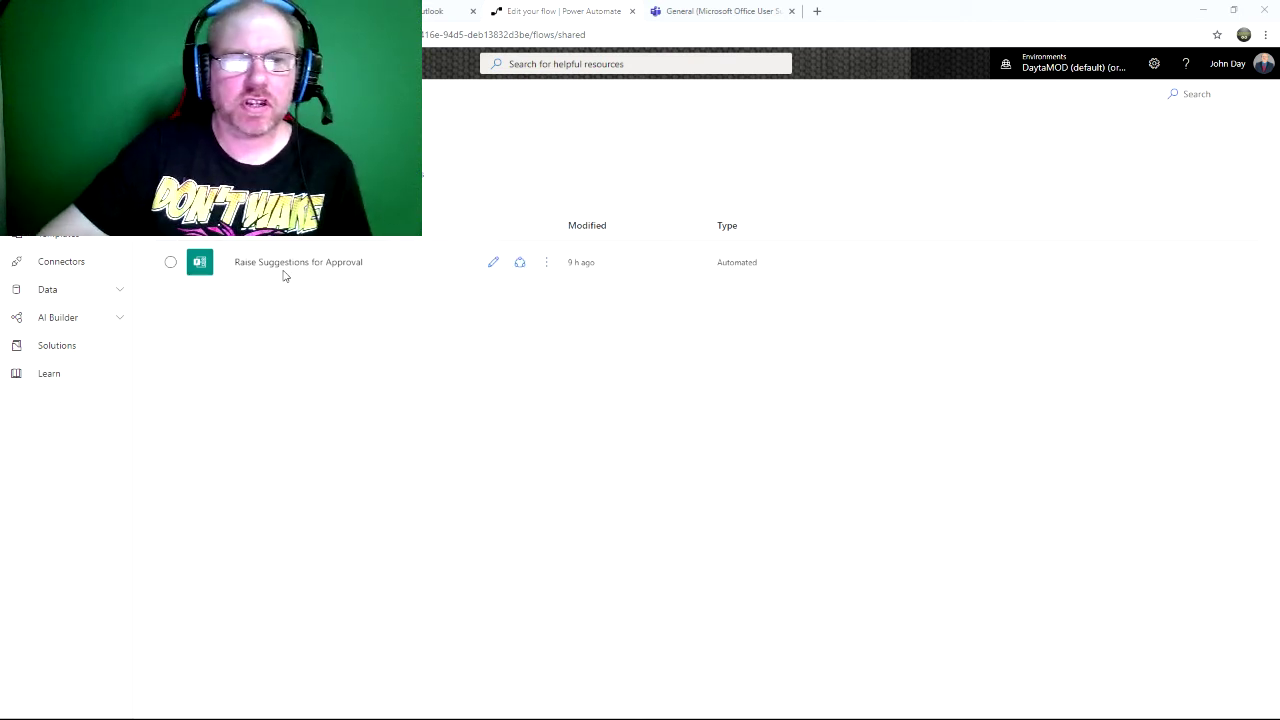
Step: In the Teams Flow tab, remove Microsoft Office User Support Environment from the owners of Raise Suggestions for Approval and return to the flow list
left_click(706, 12)
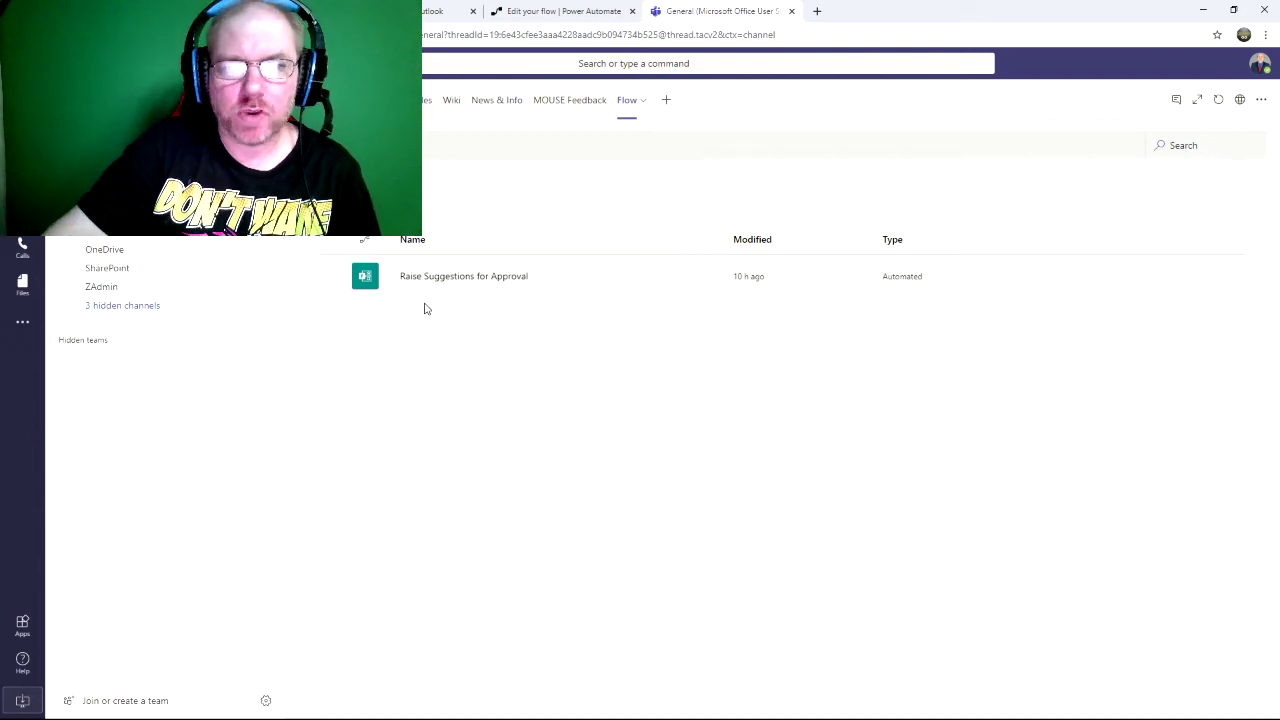
left_click(474, 279)
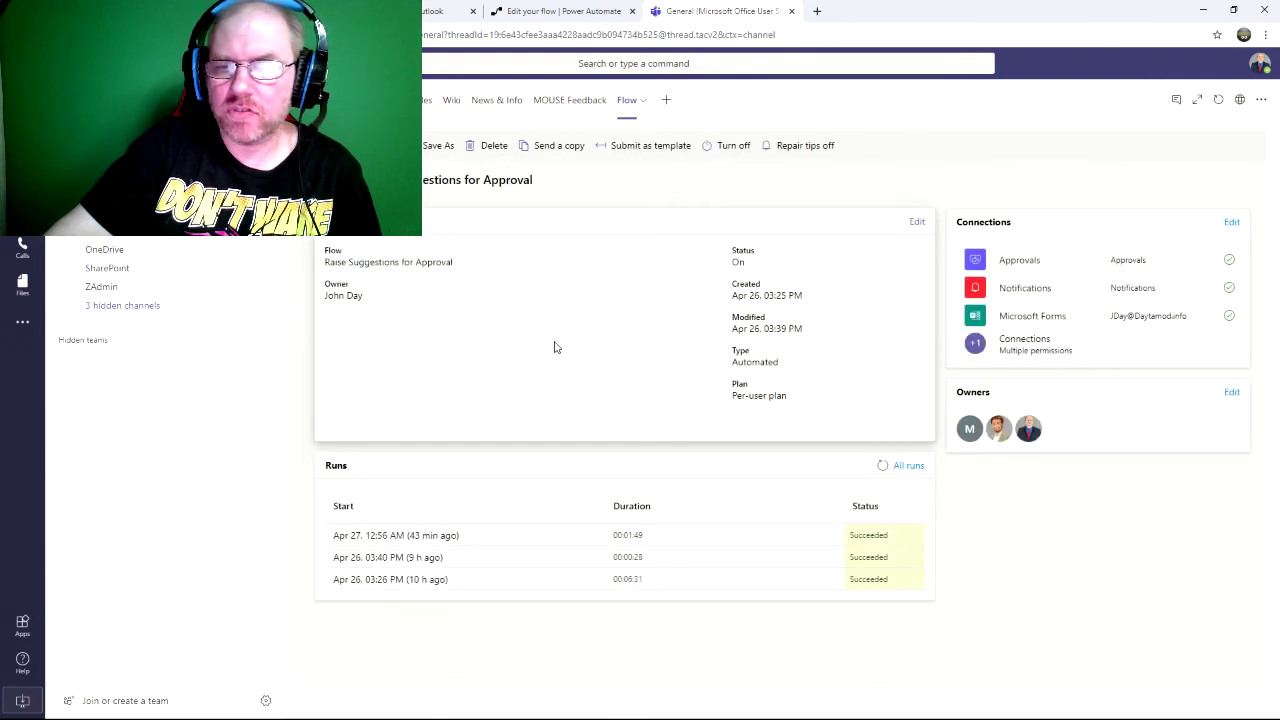
left_click(1231, 395)
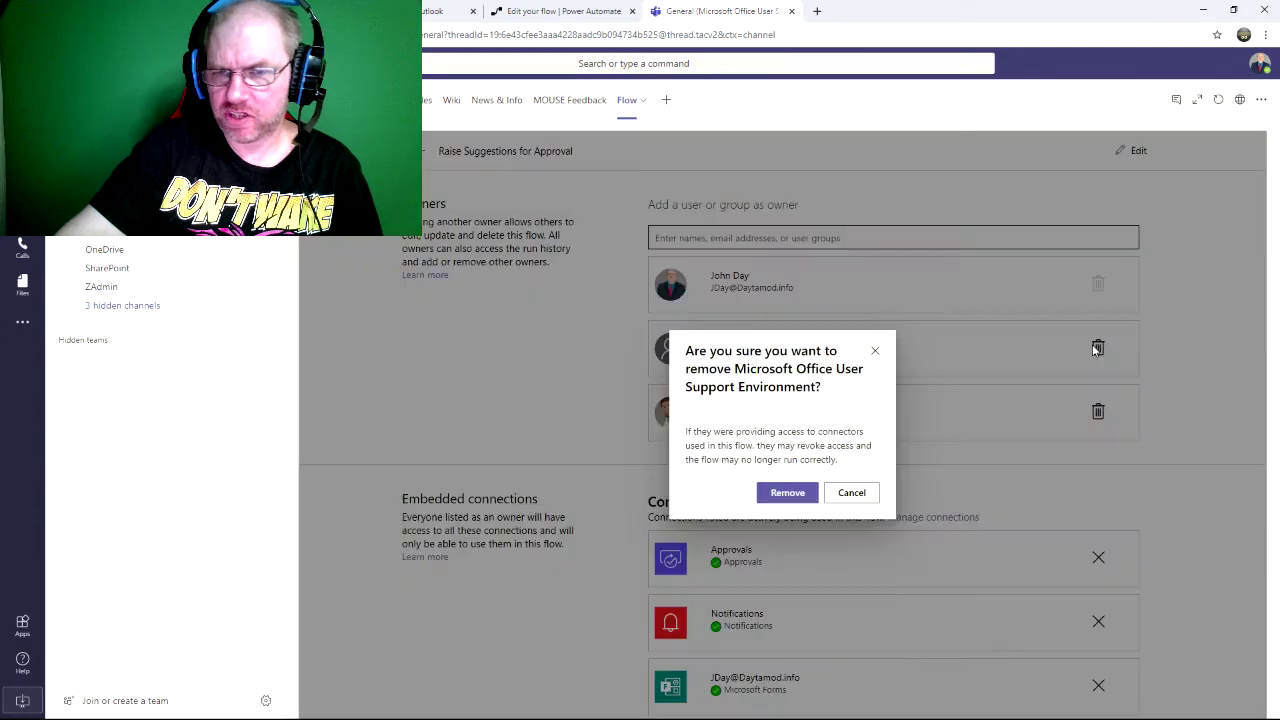
left_click(1092, 347)
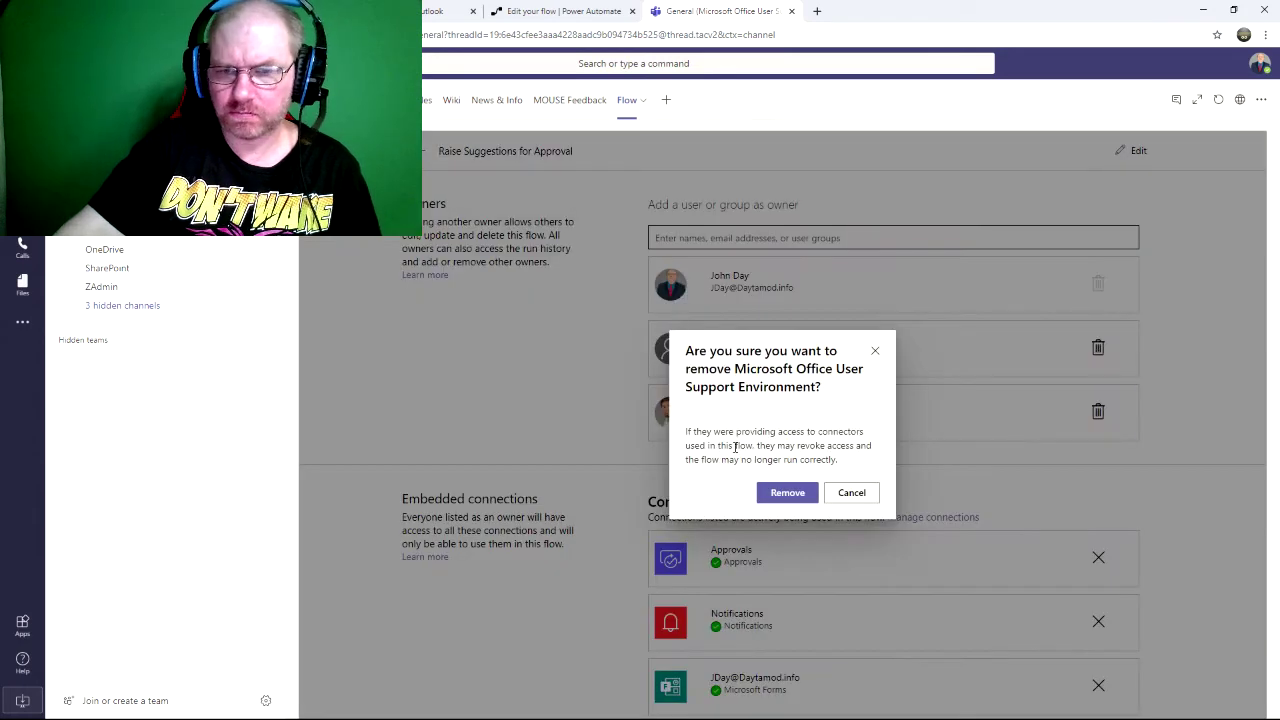
left_click(787, 493)
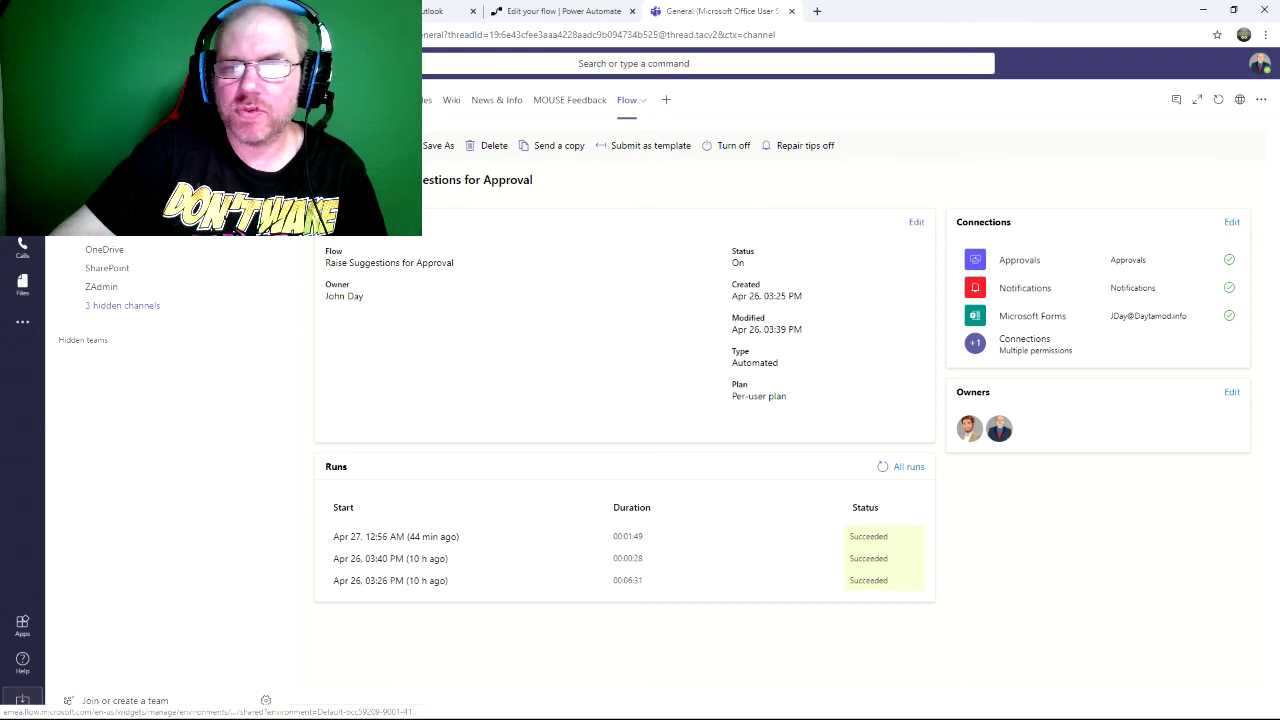
left_click(380, 180)
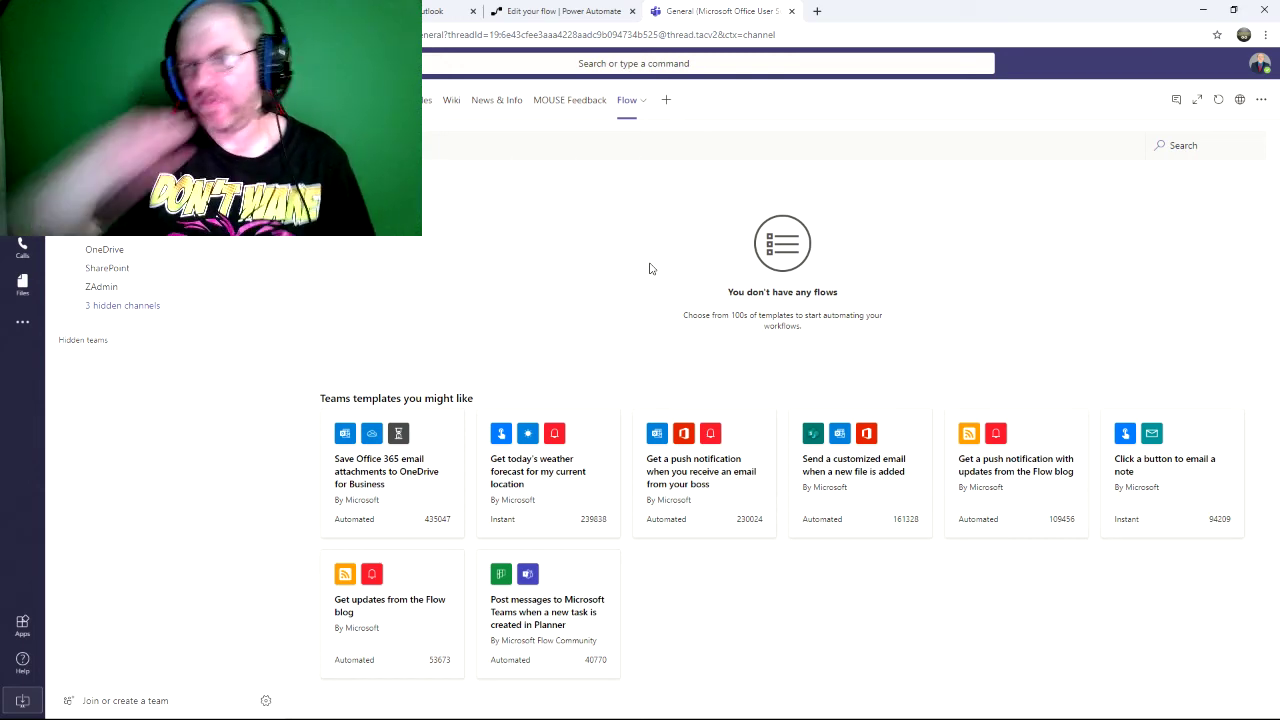
Step: Switch to Power Automate, open Raise Suggestions for Approval for editing, and expand the Switch, its first Case (Channel) and the Condition inside
left_click(555, 15)
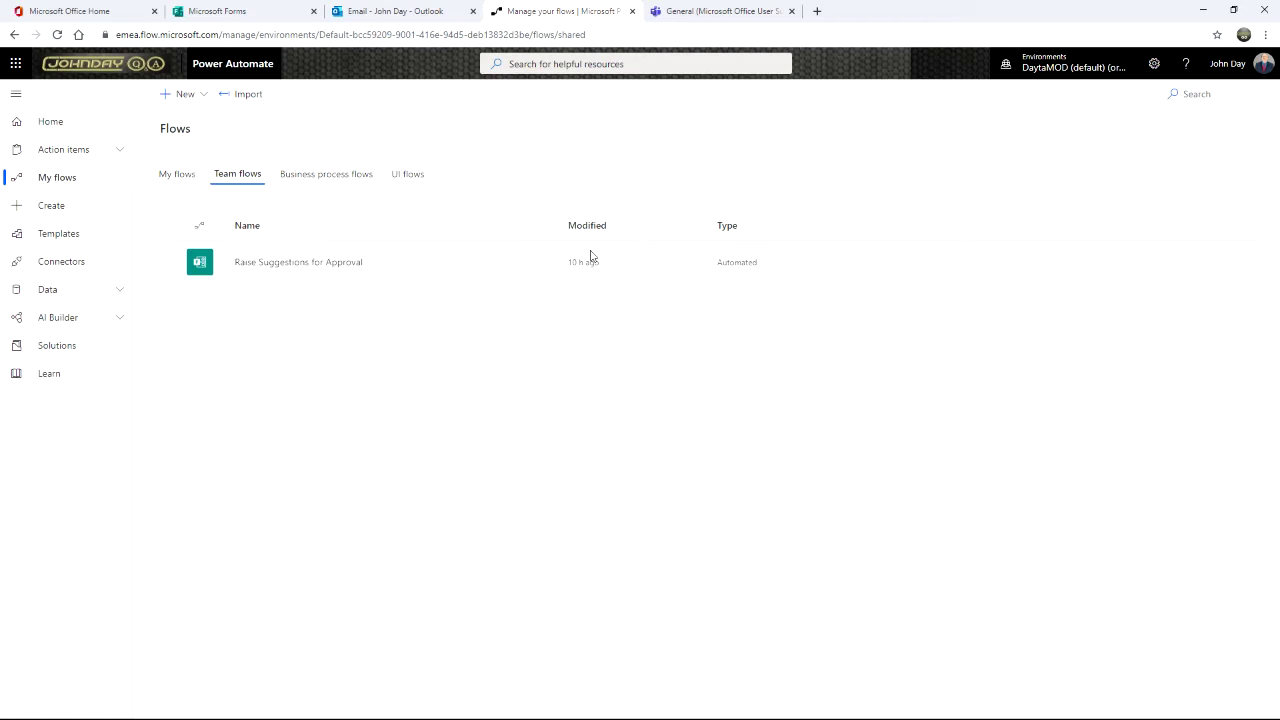
left_click(322, 267)
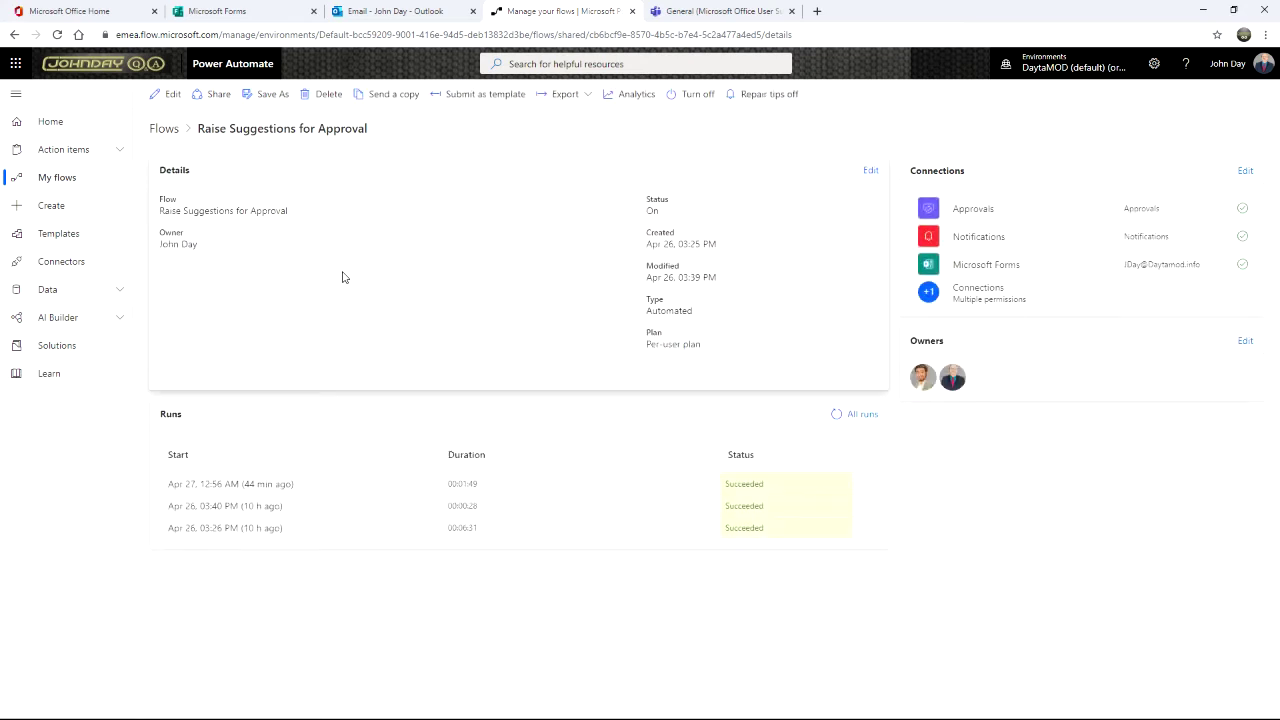
left_click(167, 94)
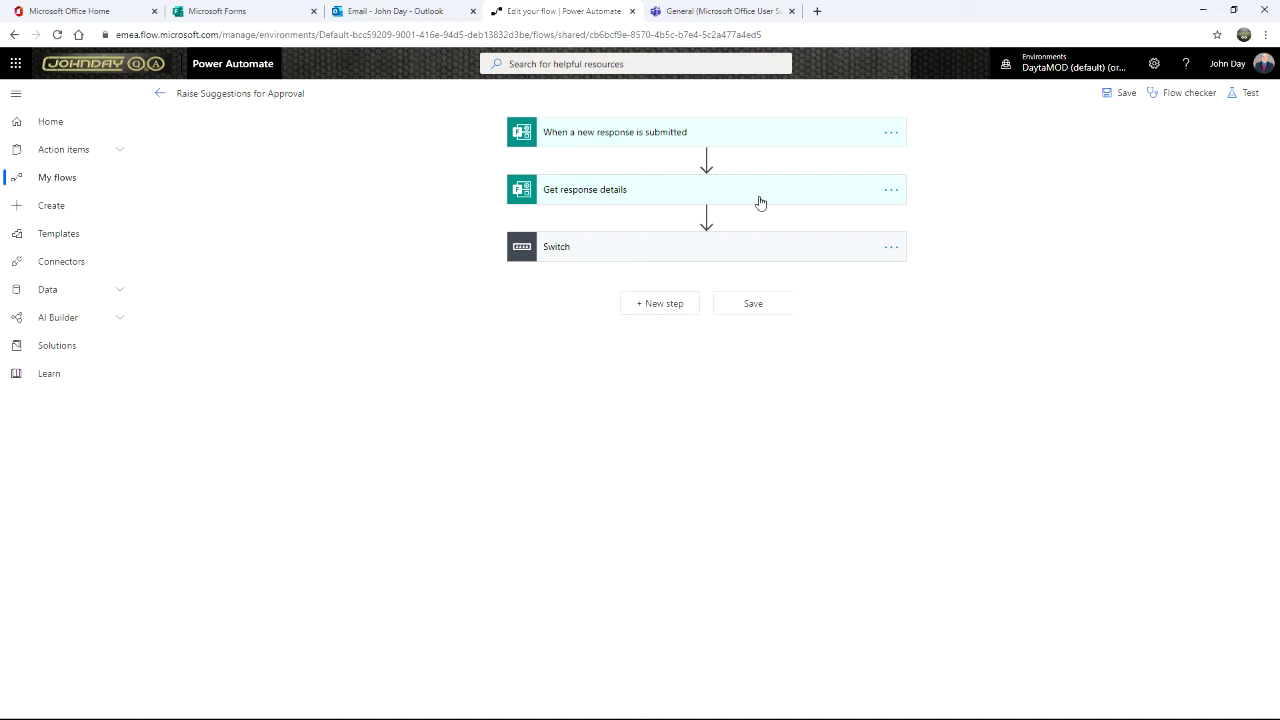
left_click(736, 257)
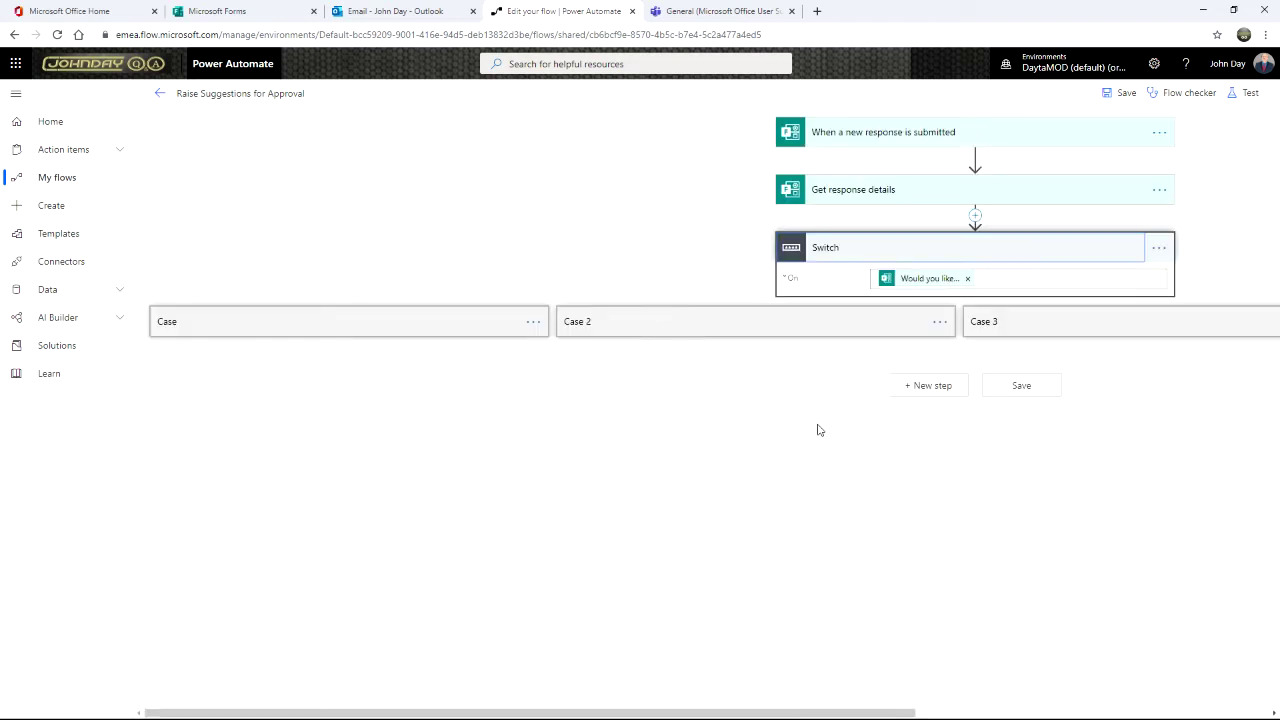
left_click(435, 326)
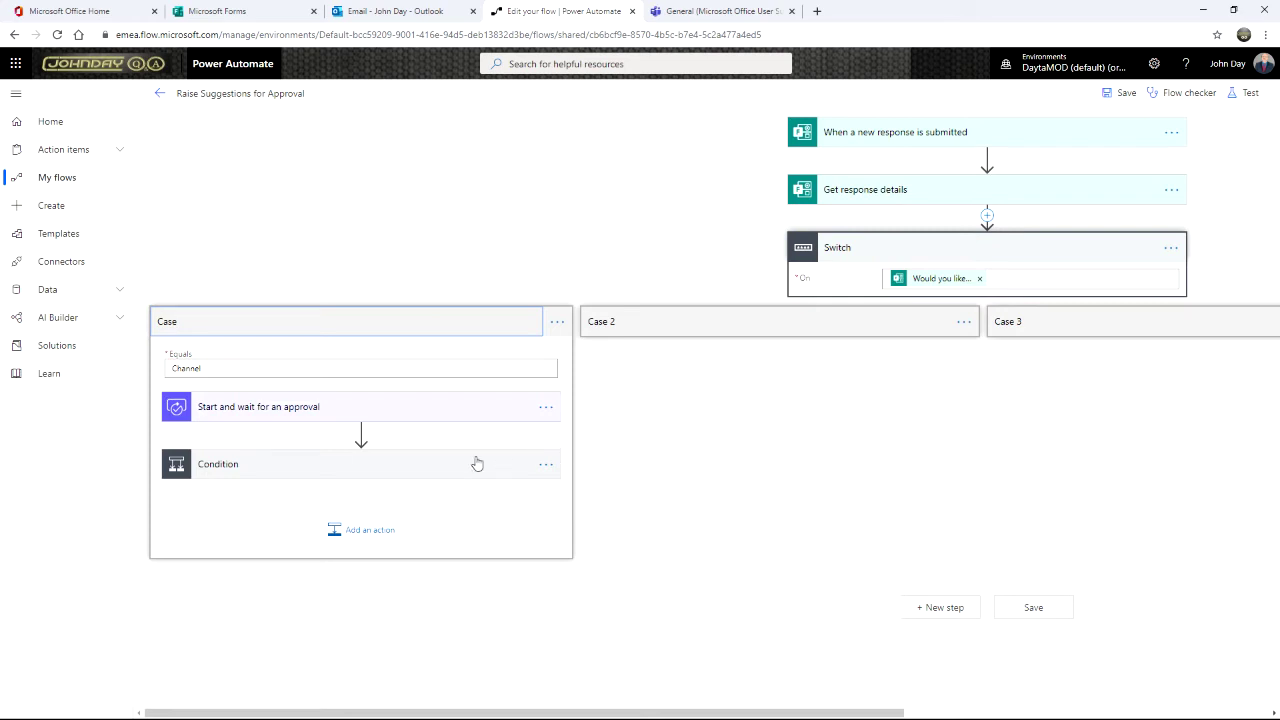
left_click(434, 464)
scroll(478, 470, "down", 3)
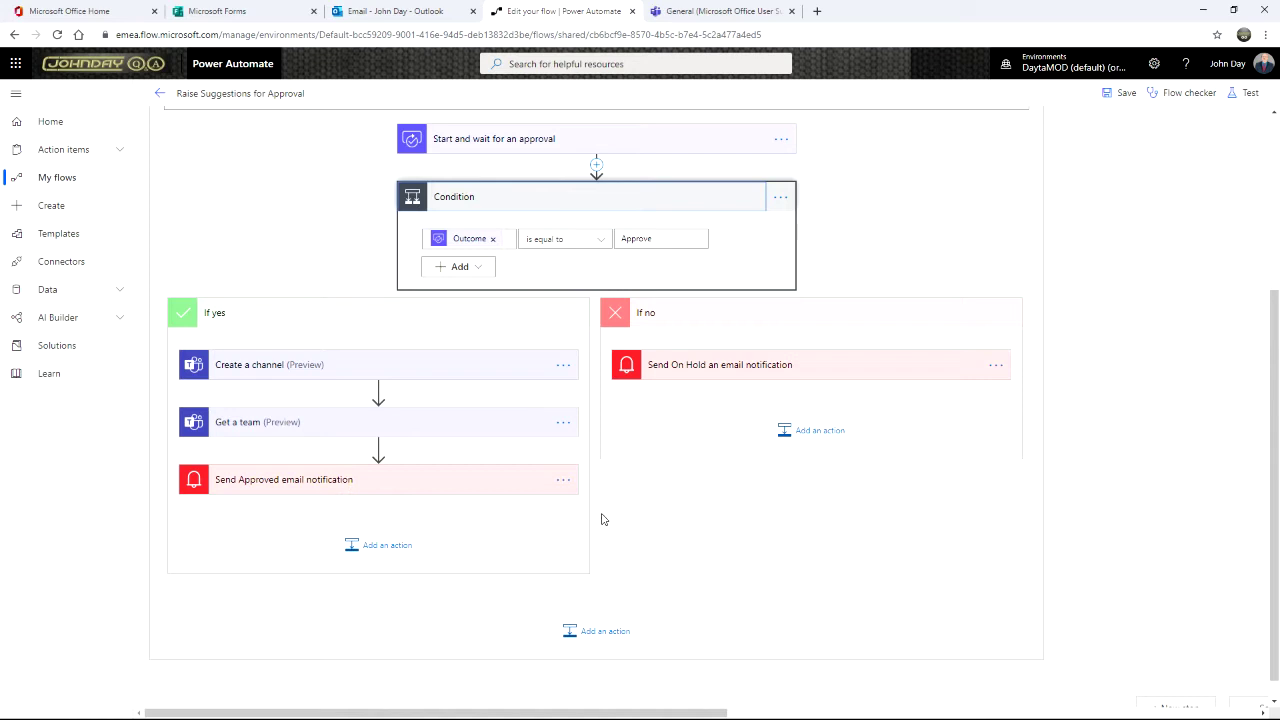
Step: Add an Office 365 Outlook Send an email (V2) action at the end of the If yes branch
left_click(378, 542)
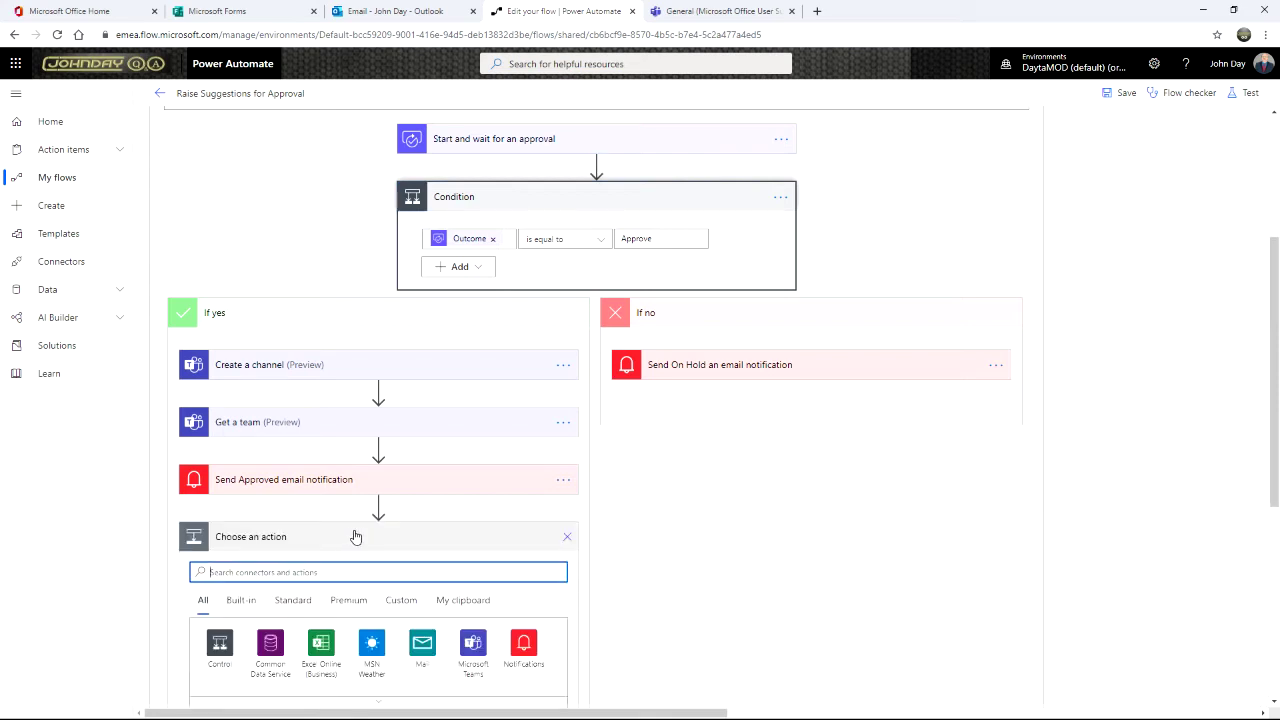
type("Outlo")
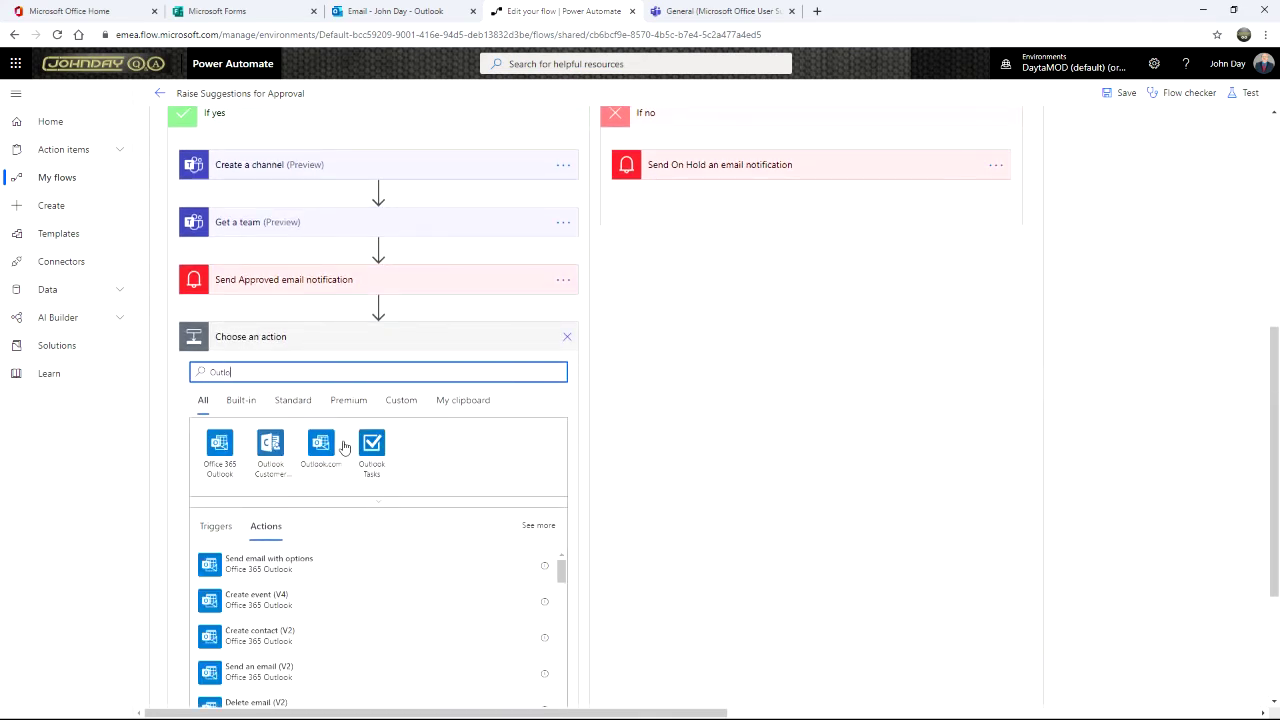
scroll(270, 620, "down", 1)
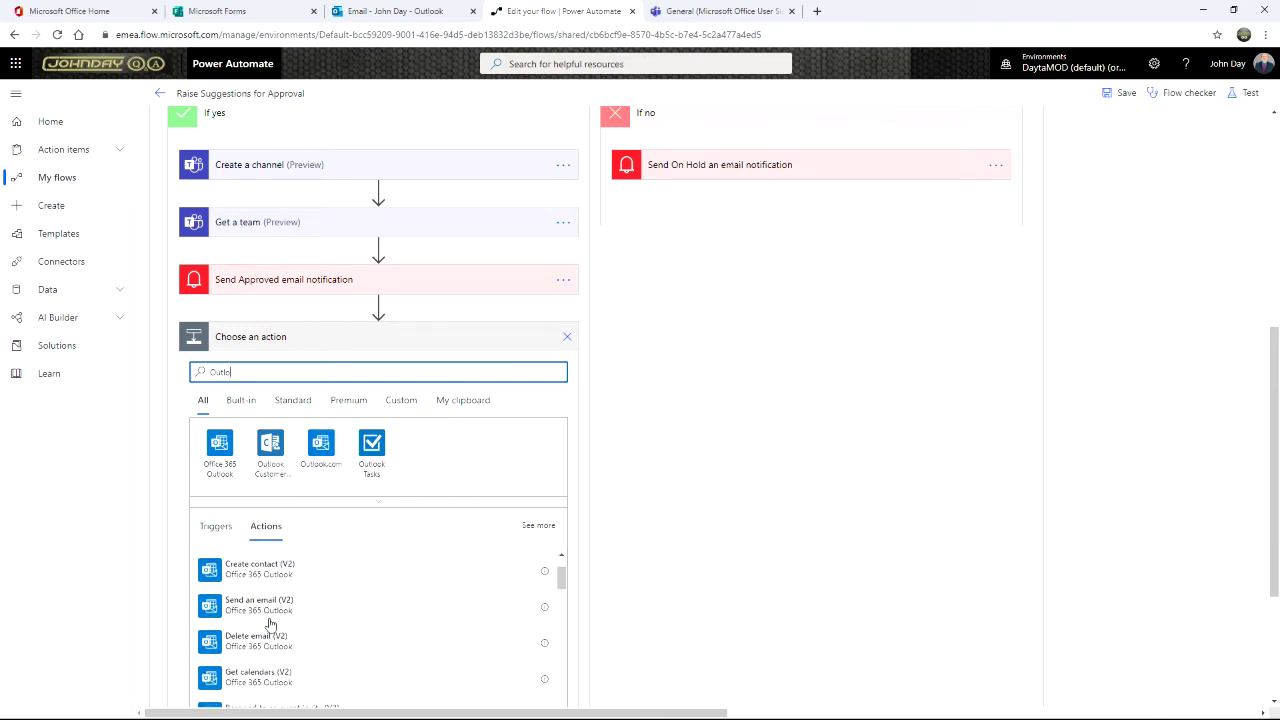
scroll(270, 624, "down", 2)
scroll(255, 624, "up", 2)
left_click(256, 618)
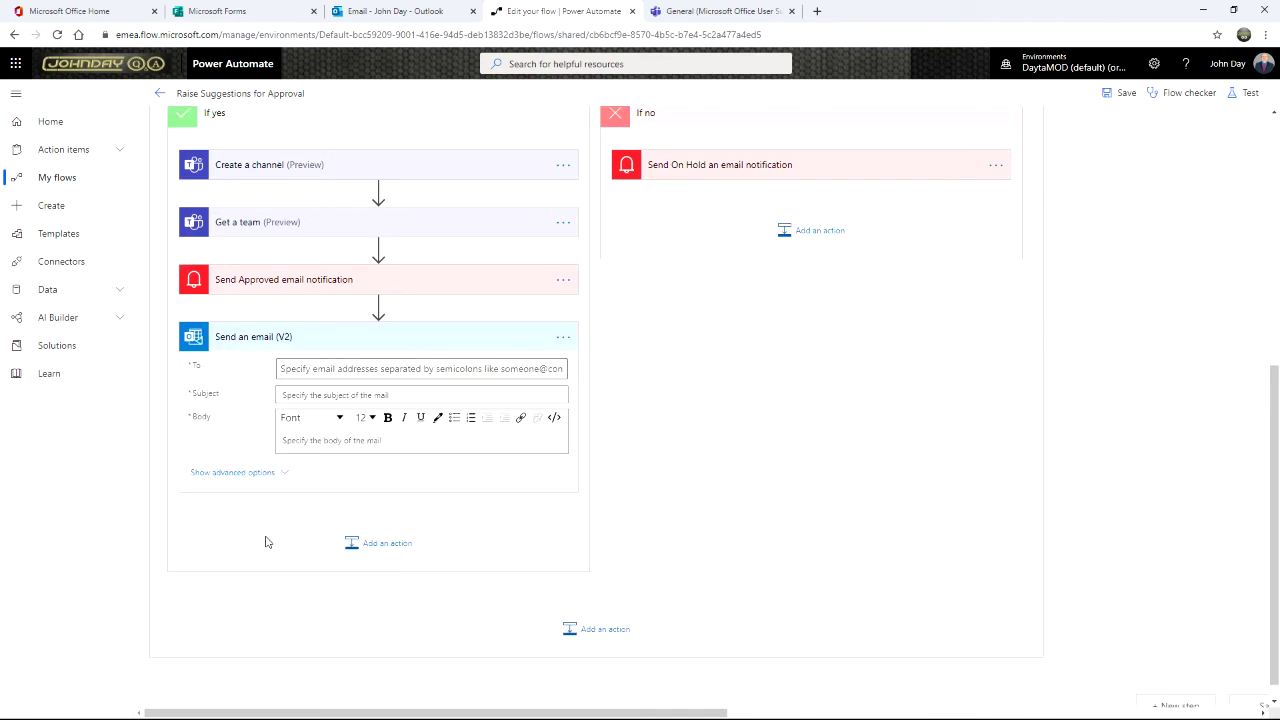
Step: Expand the Send Approved email notification and set the new email's recipient to the Responders' Email dynamic content
left_click(374, 280)
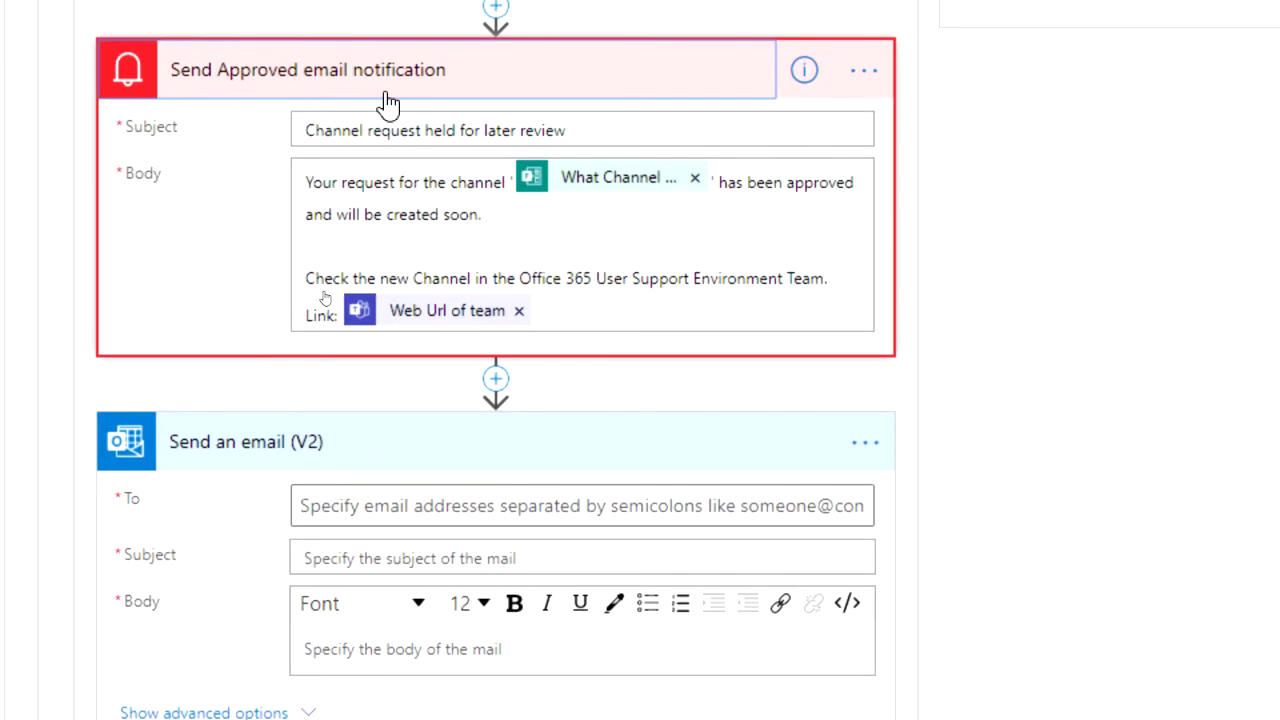
left_click(372, 520)
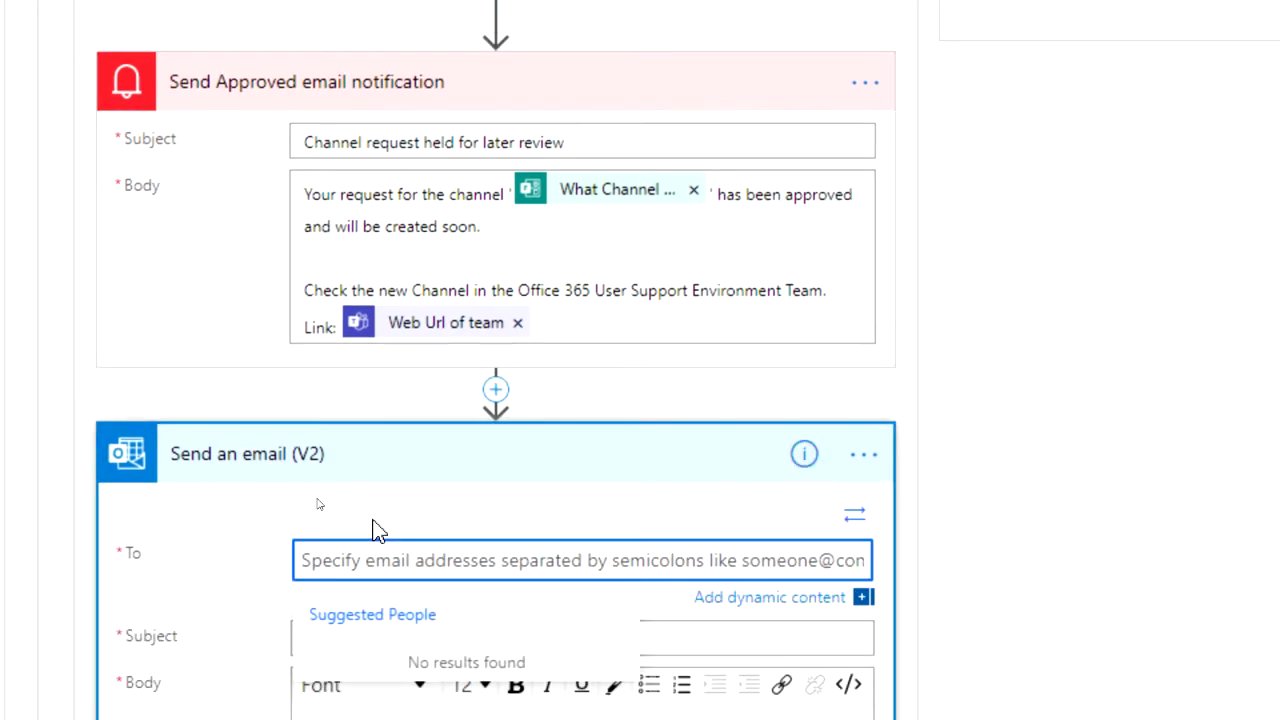
left_click(748, 600)
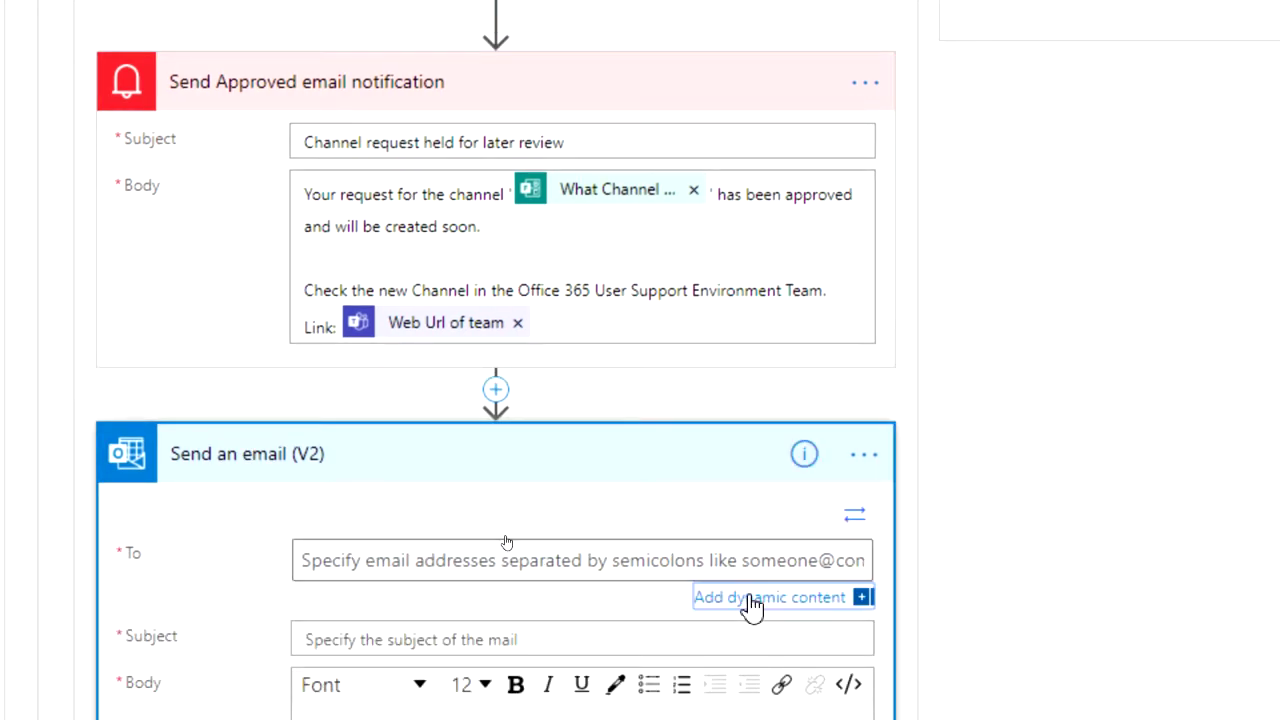
scroll(1017, 617, "down", 2)
scroll(1012, 610, "down", 2)
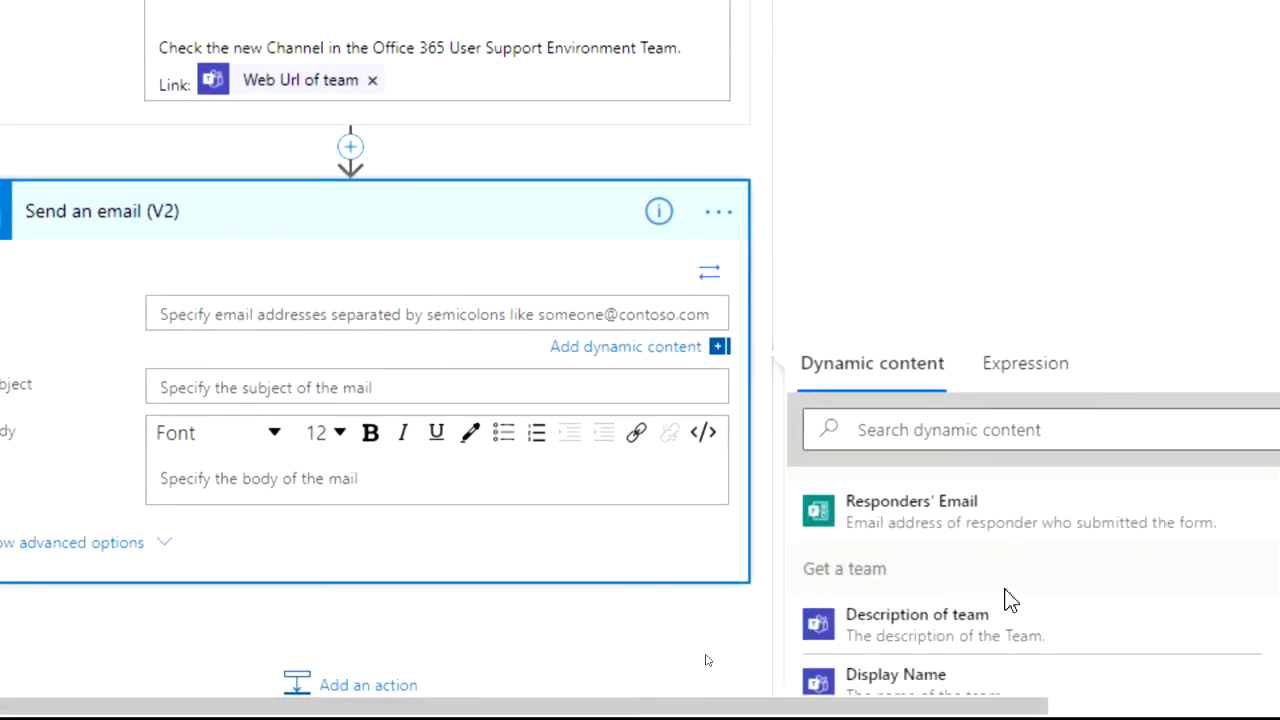
left_click(932, 520)
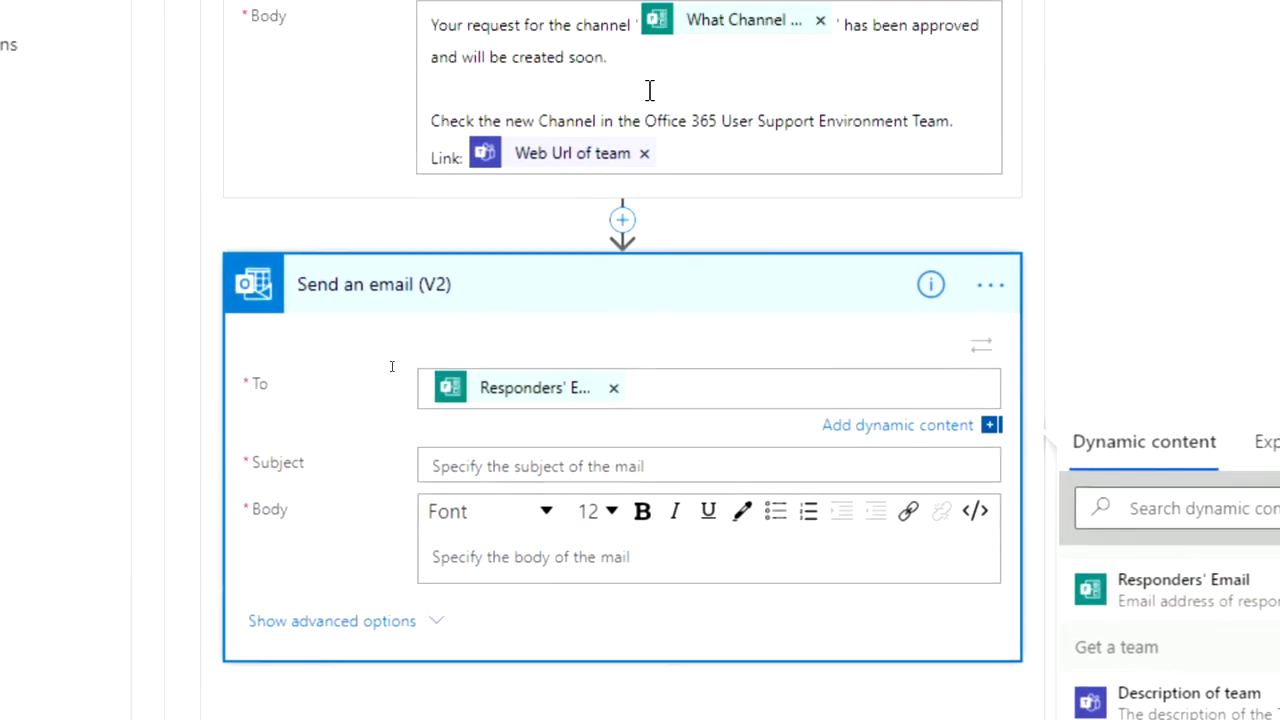
Step: Copy the subject "Channel request held for later review" from the Send Approved email notification into the new email action
left_click_drag(709, 91, 394, 106)
key("ctrl+c")
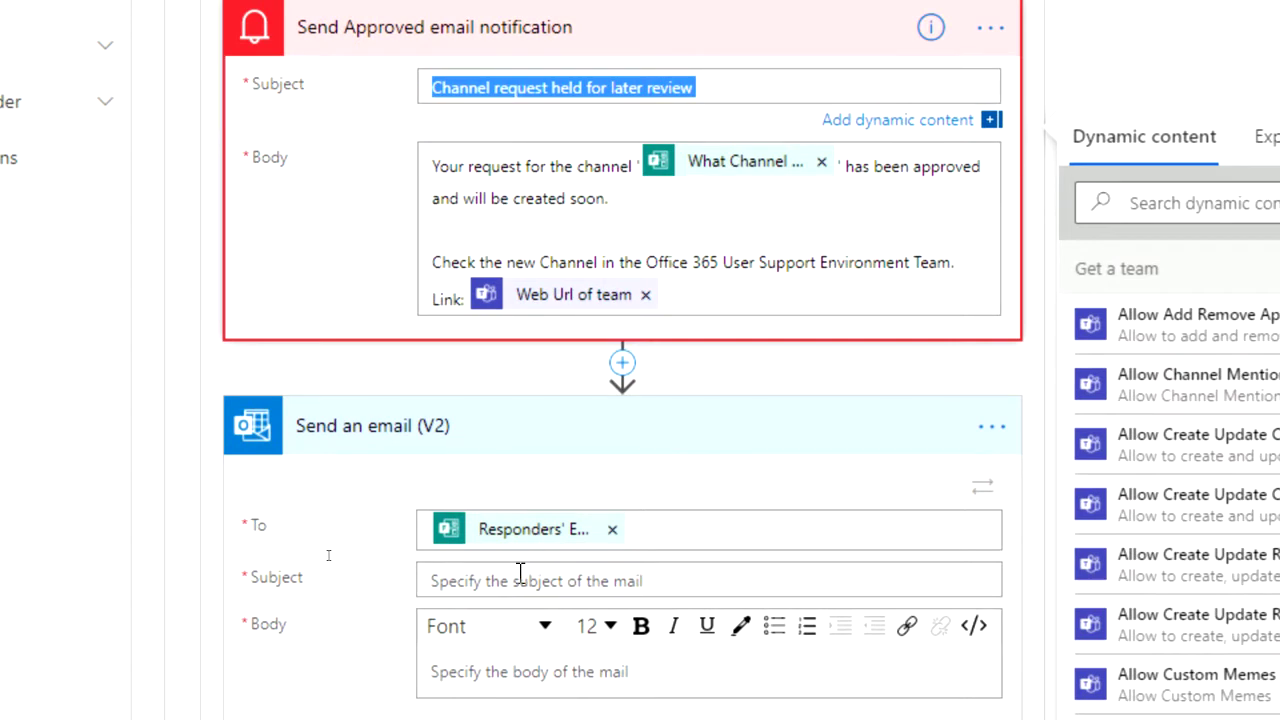
left_click(520, 578)
key("ctrl+v")
Step: Copy the approval message body, including its dynamic content, from the notification into the new email action and collapse that action
left_click(683, 270)
left_click_drag(683, 270, 430, 147)
key("ctrl+c")
left_click(509, 624)
key("ctrl+v")
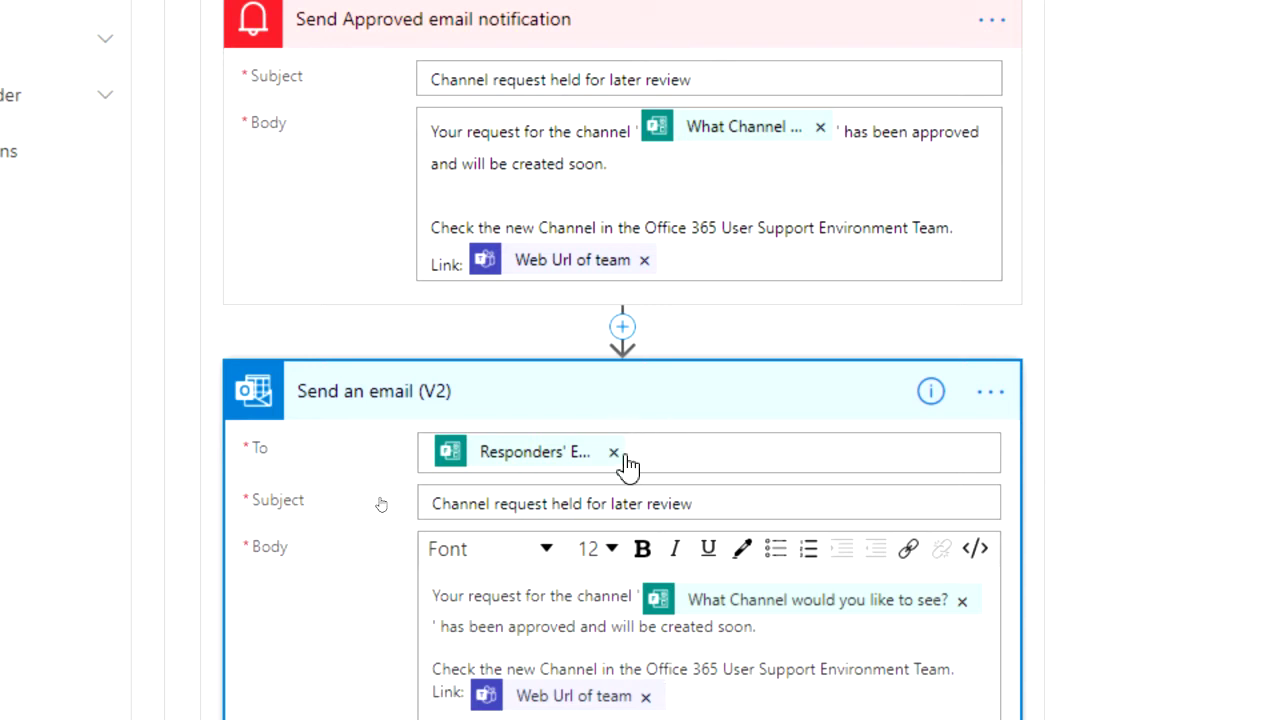
left_click(717, 395)
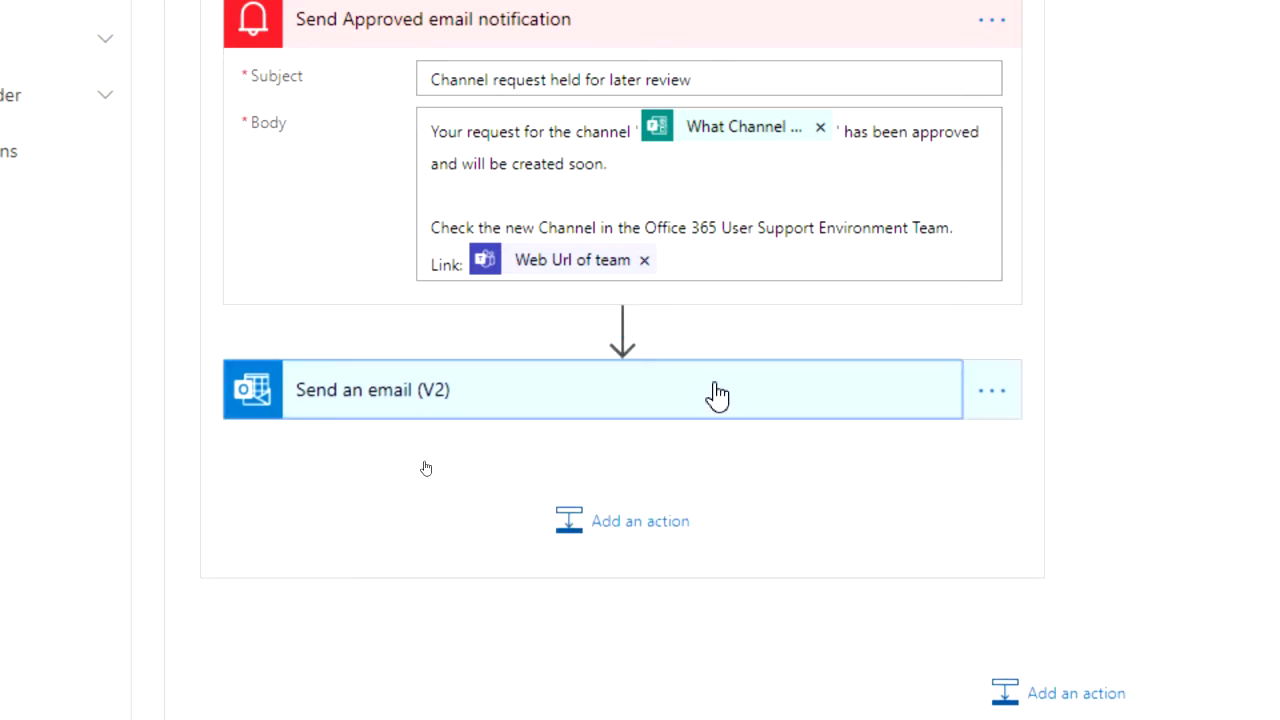
Step: Rename the Send an email (V2) action as "Send Approved email to Responder"
left_click(979, 395)
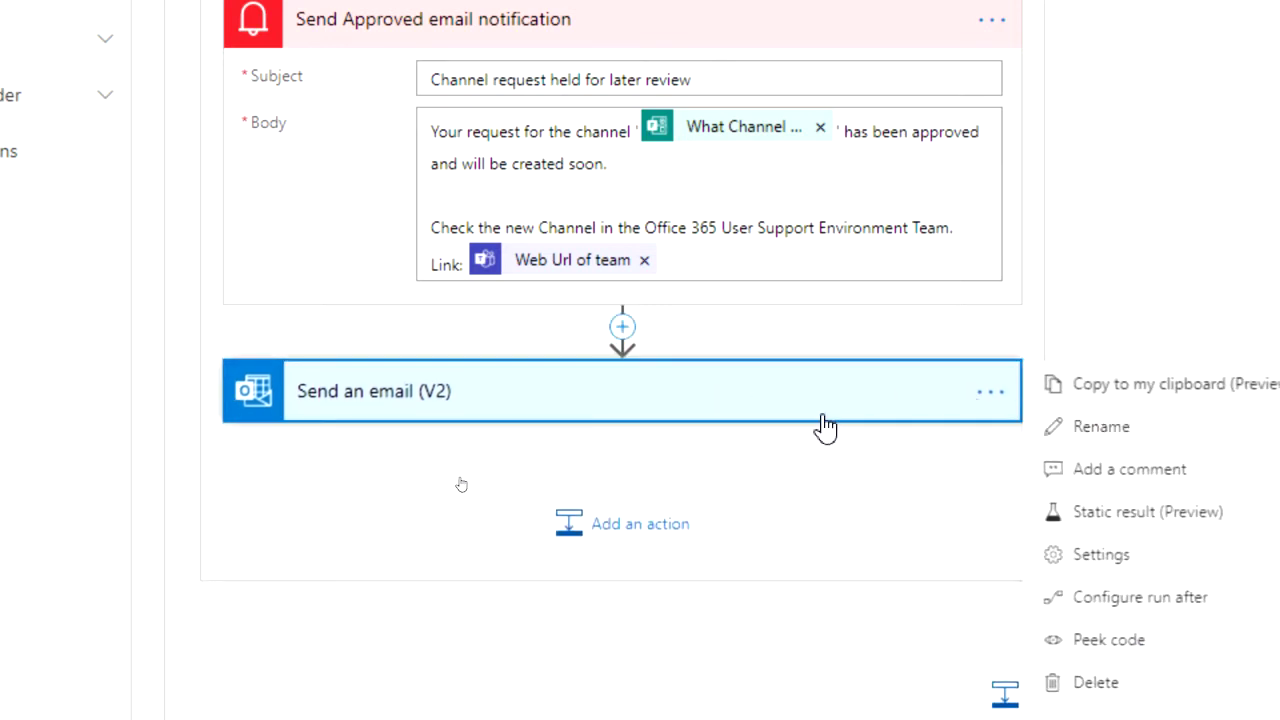
left_click(1095, 425)
left_click(360, 391)
left_click_drag(320, 388, 338, 391)
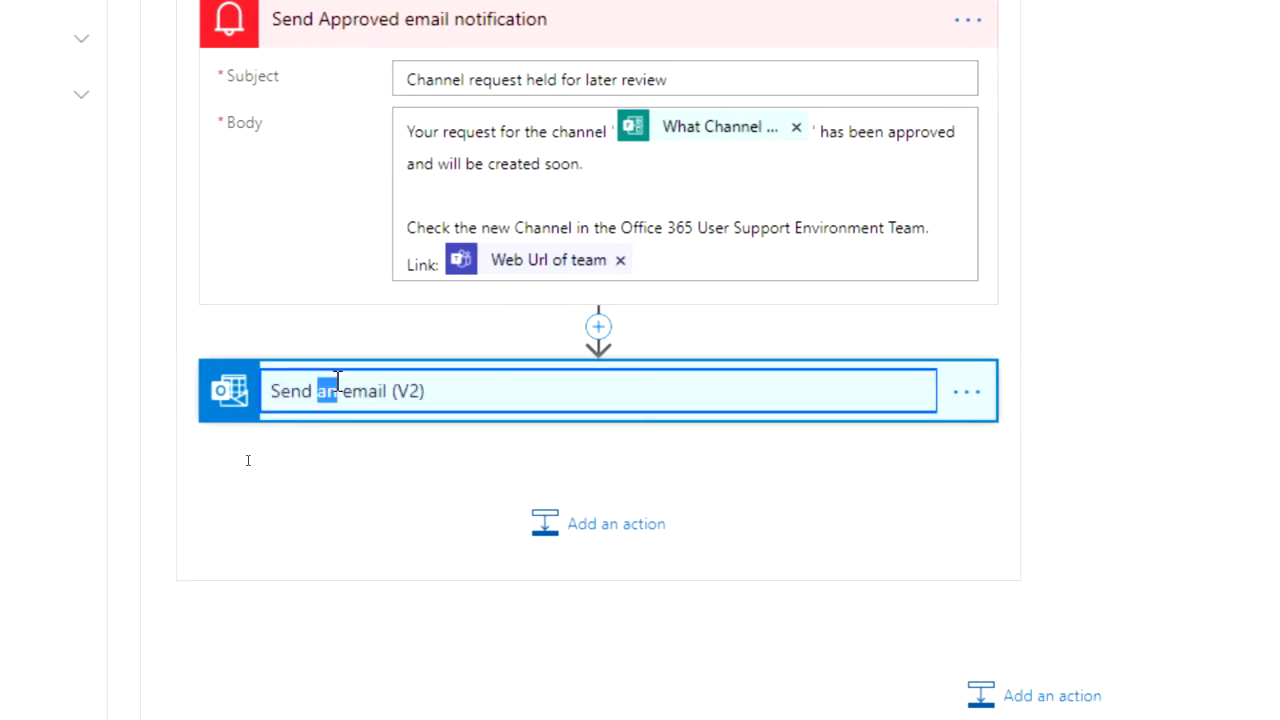
type("Approved")
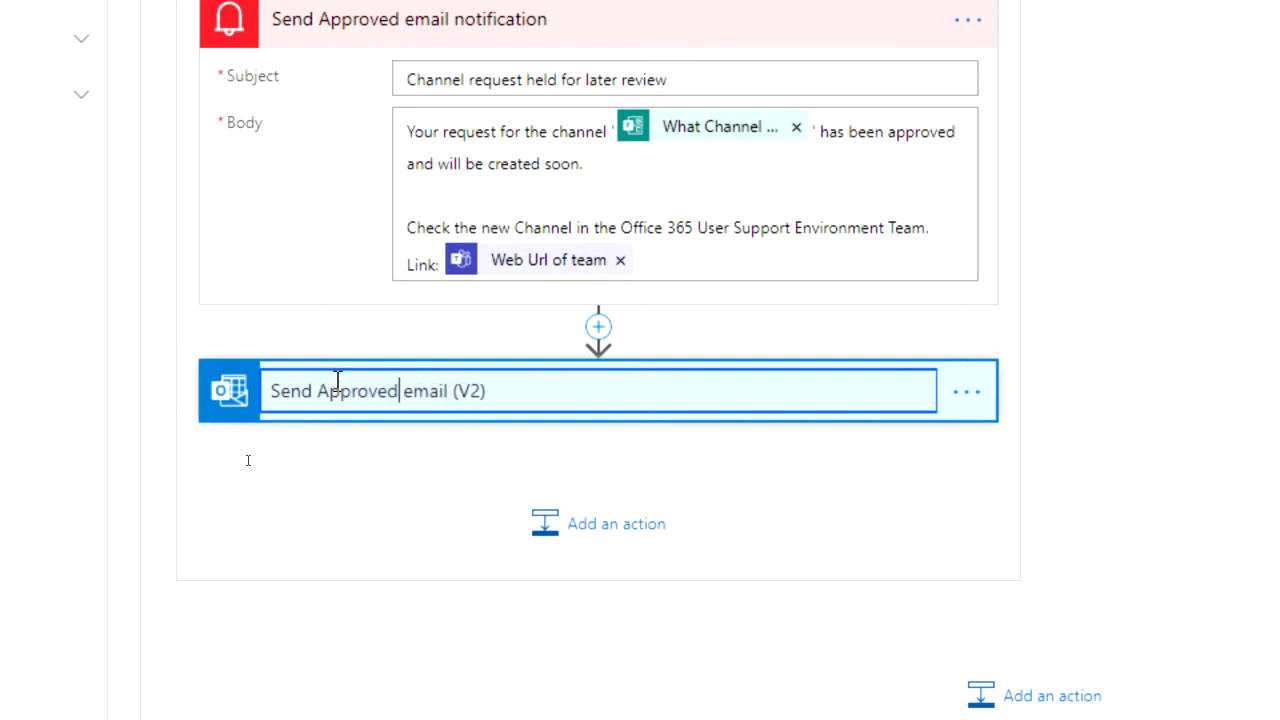
key("ctrl+Right")
key("ctrl+Right")
key("ctrl+shift+Left")
key("ctrl+Right")
key("ctrl+Right")
key("ctrl+shift+Left")
key("ctrl+shift+Left")
key("shift+Left")
type("to Reps")
type("onder")
key("ctrl+Left")
key("Right")
key("Right")
key("shift+Right")
key("shift+Right")
type("sp")
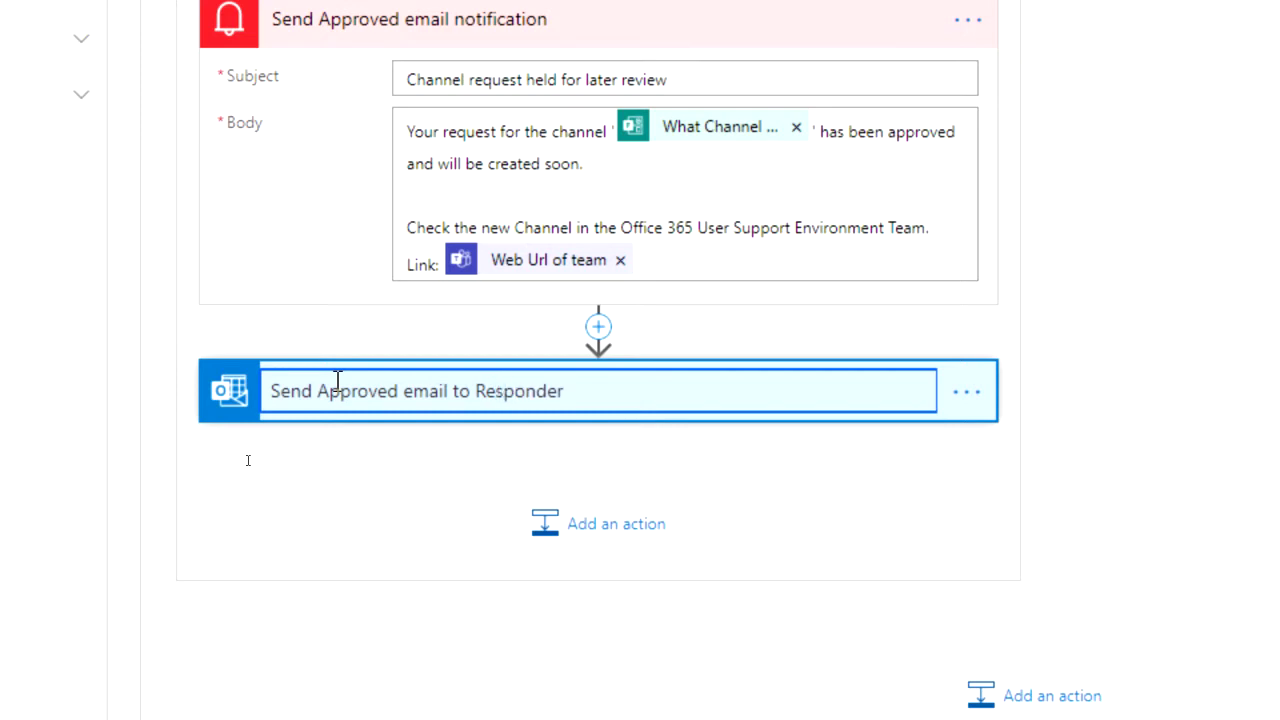
key("Return")
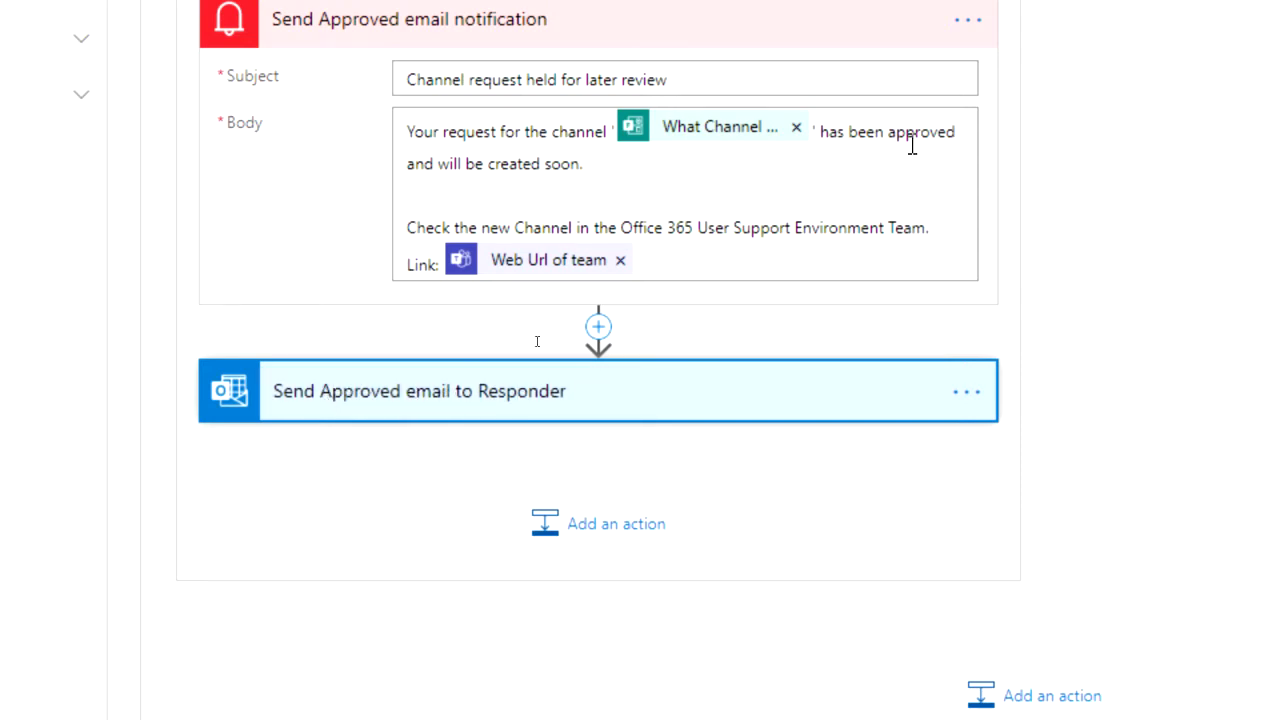
Step: Delete the Send Approved email notification step from the If yes branch and confirm the deletion
scroll(1108, 82, "up", 1)
scroll(1108, 82, "up", 1)
left_click(969, 152)
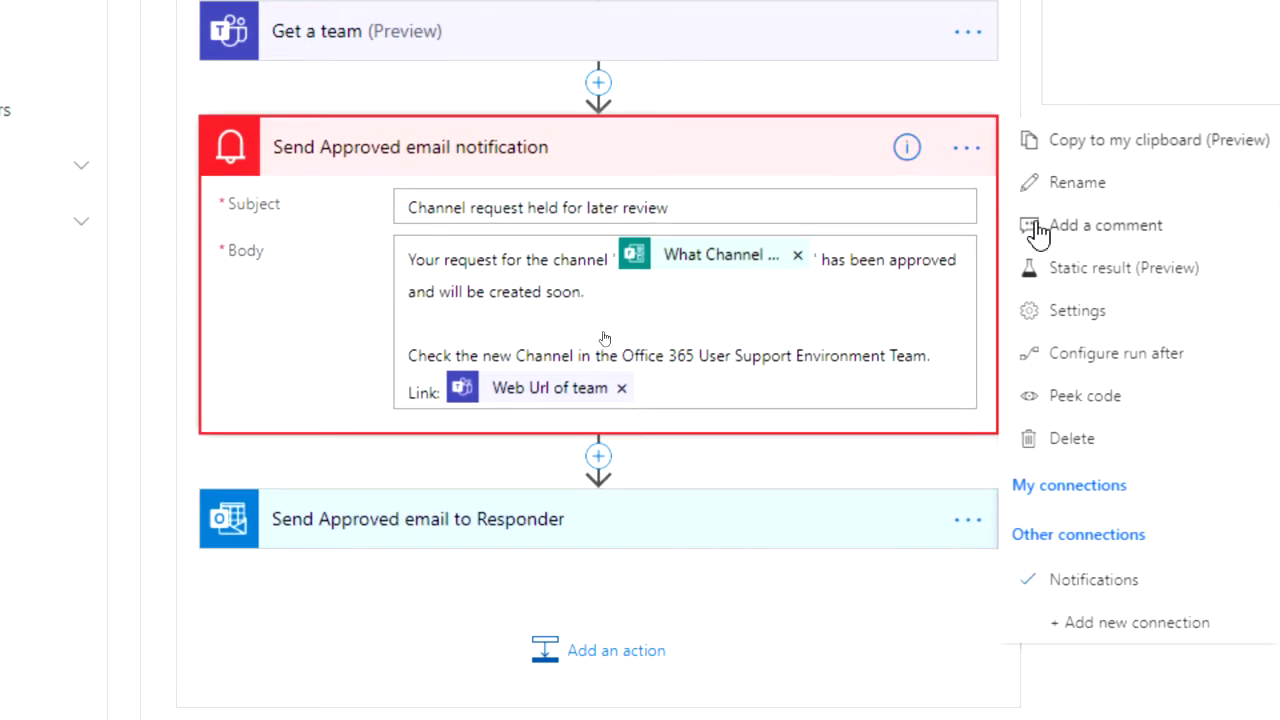
left_click(1060, 442)
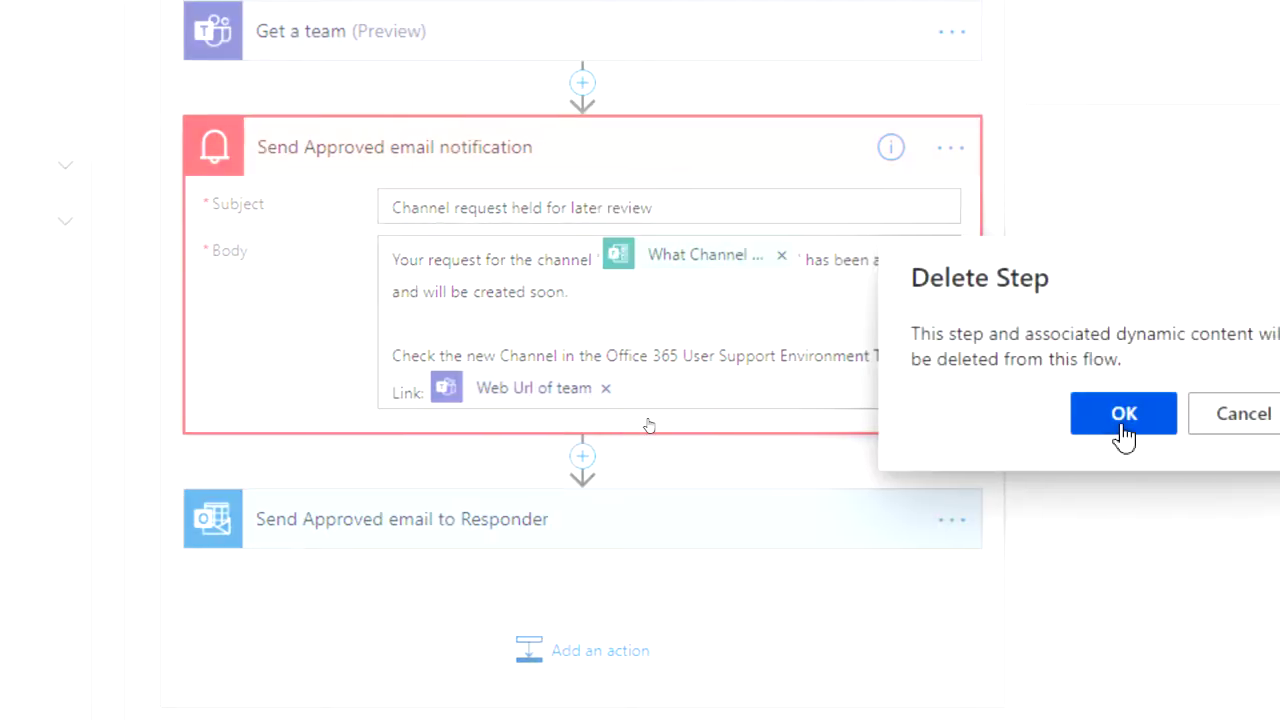
left_click(1117, 425)
Step: Add an Office 365 Outlook Send an email (V2) action to the If no branch, below the on-hold notification
scroll(1128, 366, "right", 5)
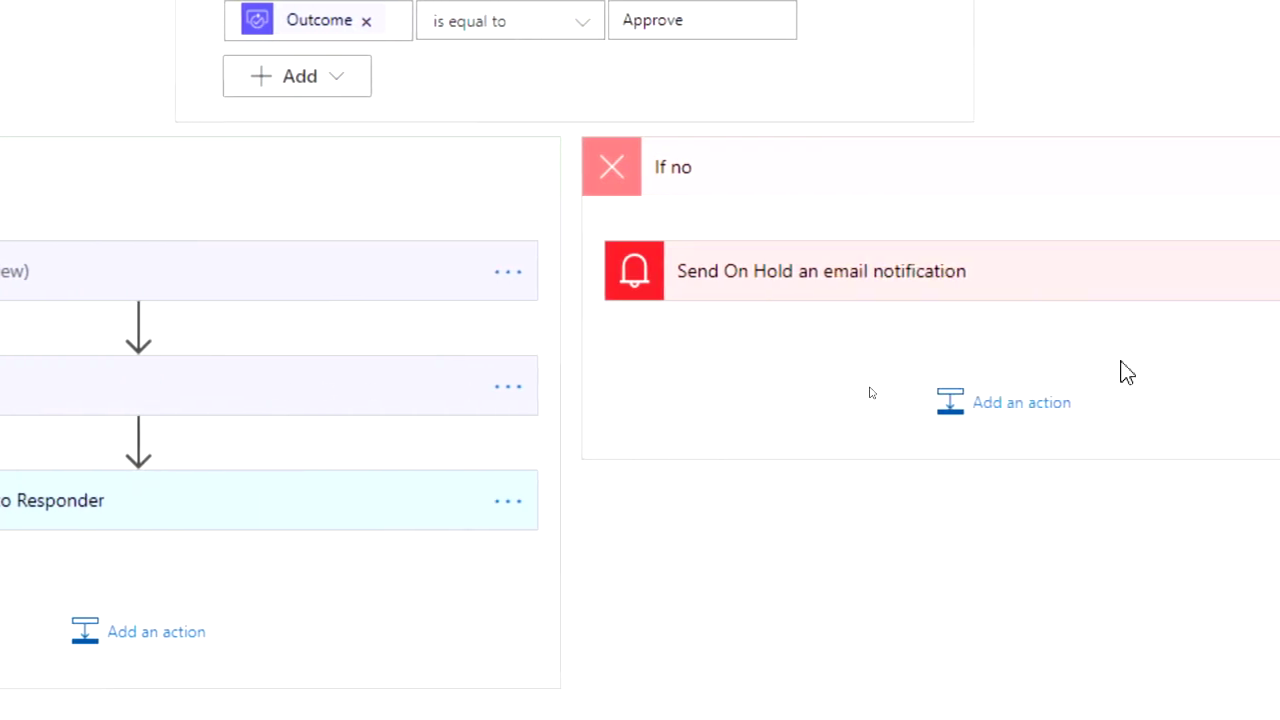
scroll(151, 506, "left", 2)
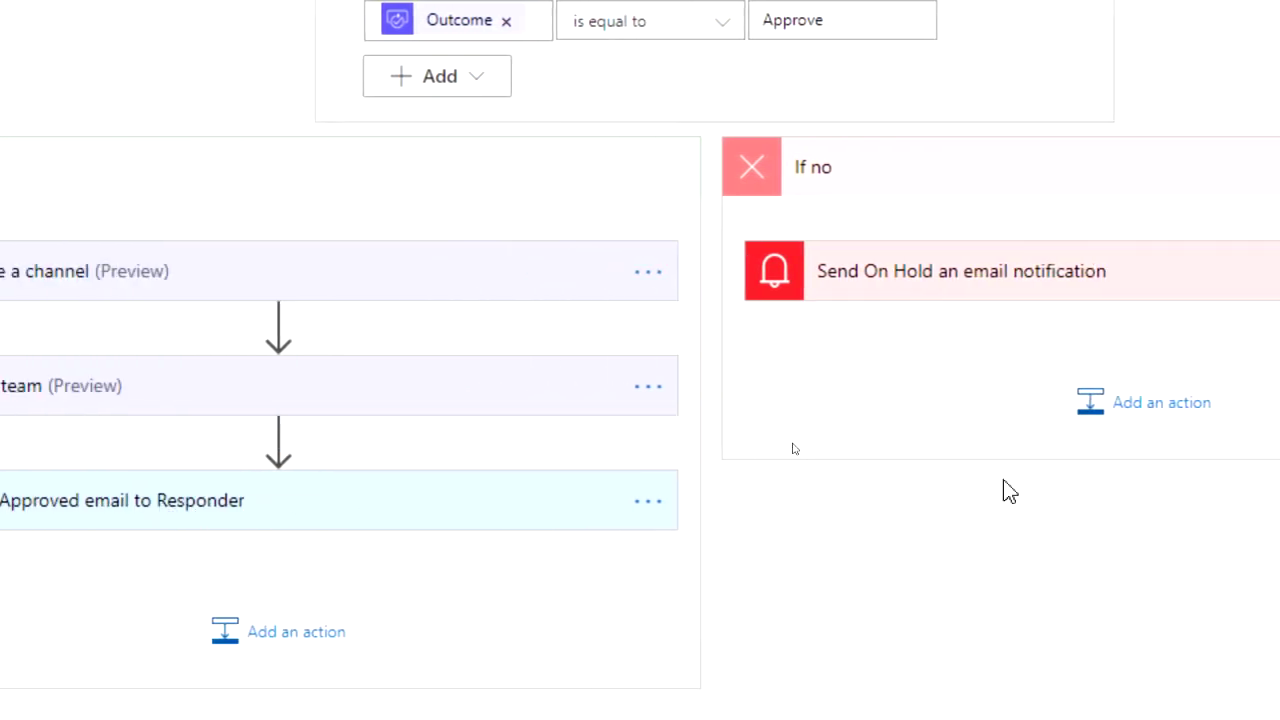
scroll(851, 437, "right", 3)
left_click(781, 425)
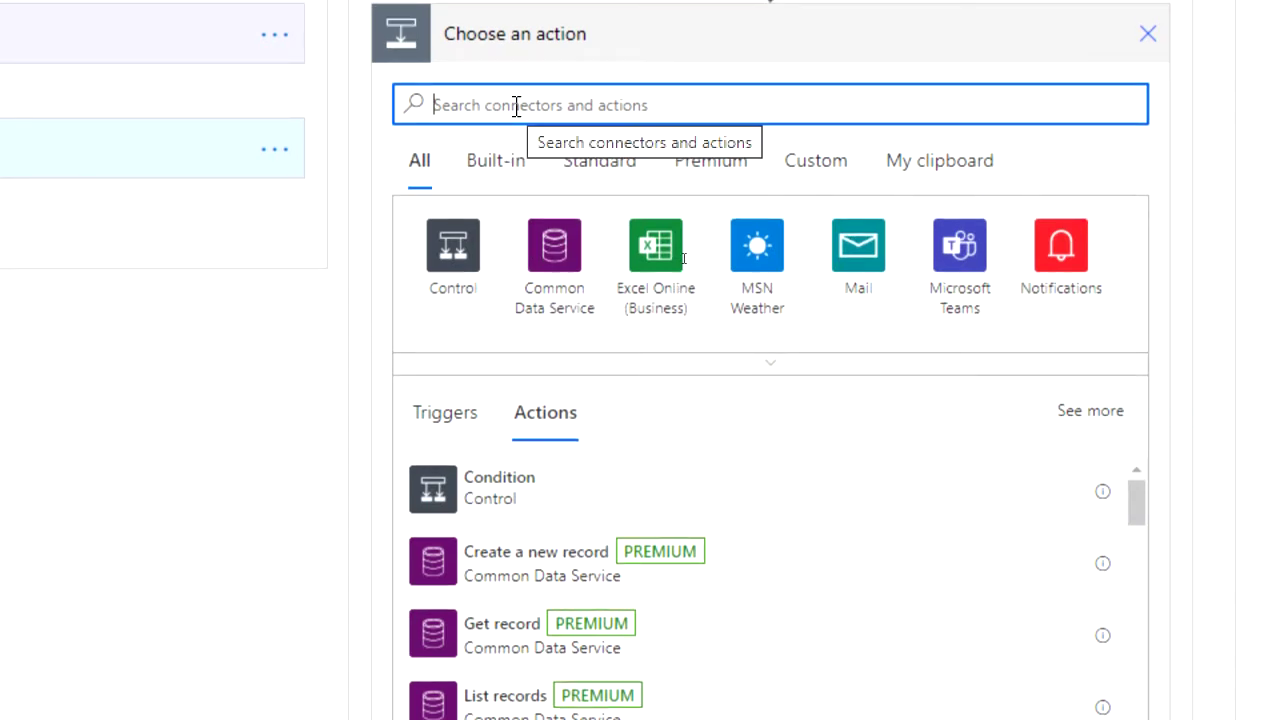
type("outlook")
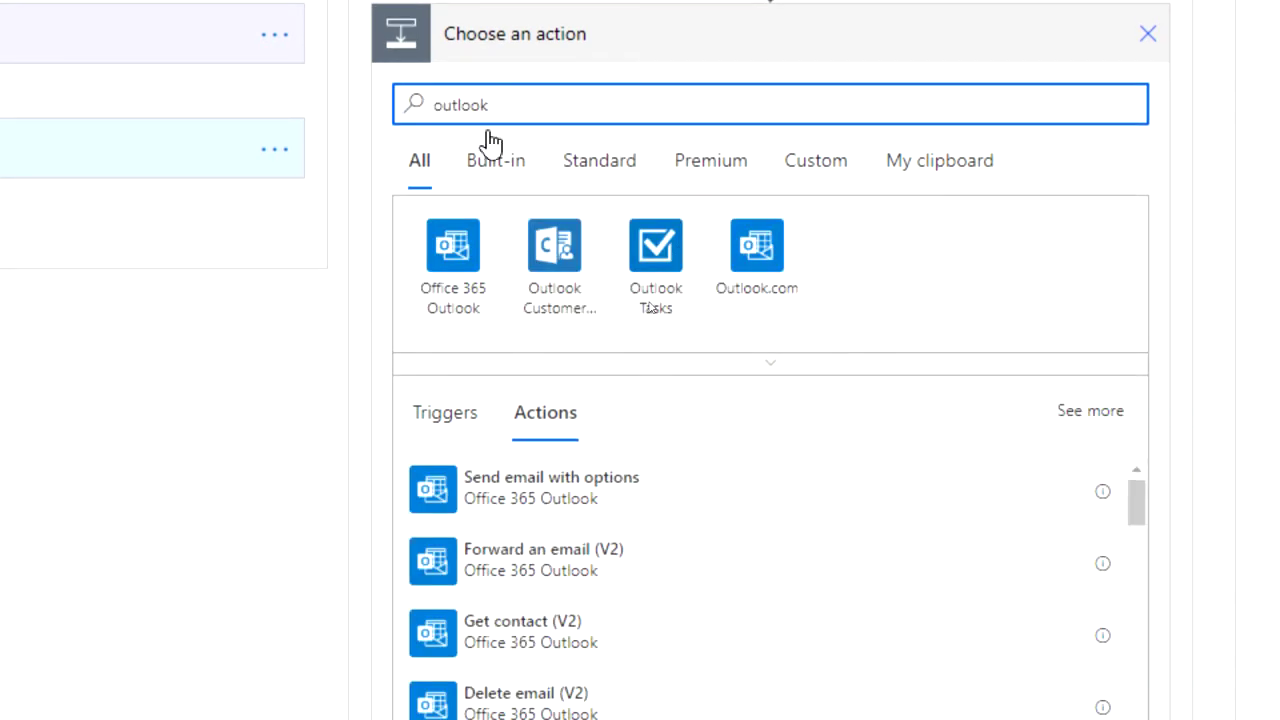
scroll(460, 620, "down", 1)
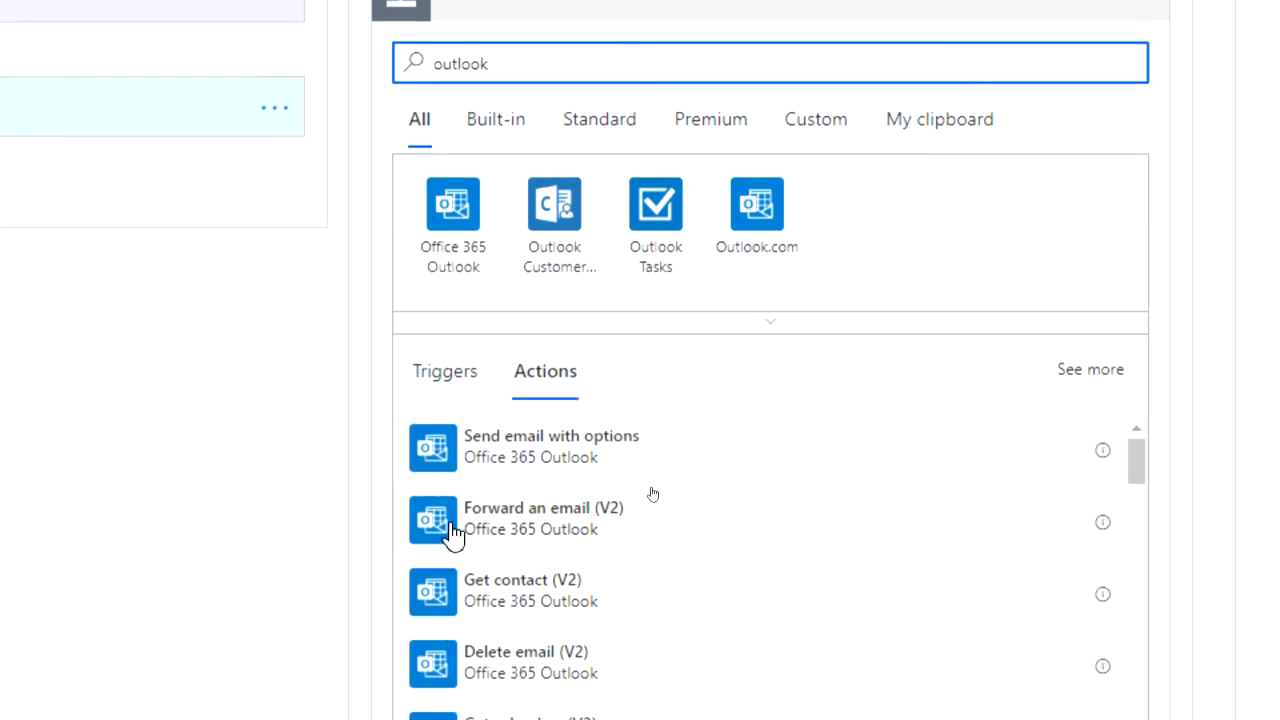
scroll(480, 600, "down", 3)
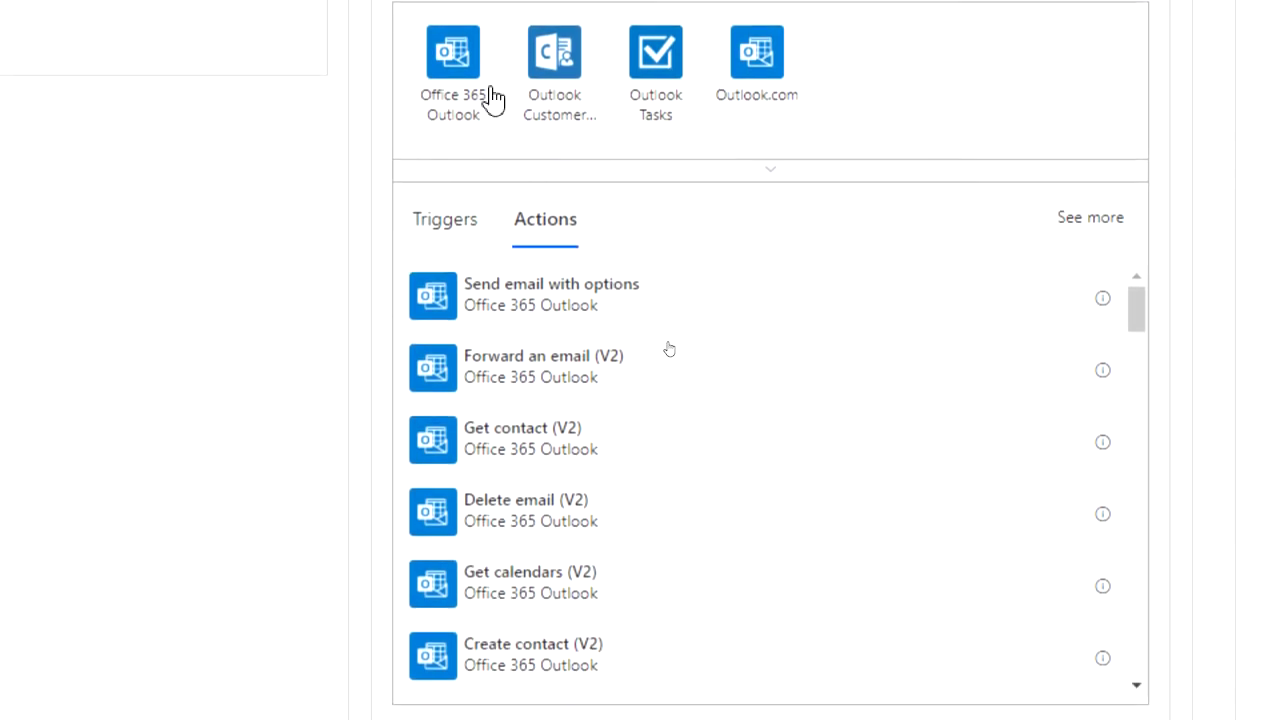
left_click(491, 99)
scroll(490, 220, "up", 2)
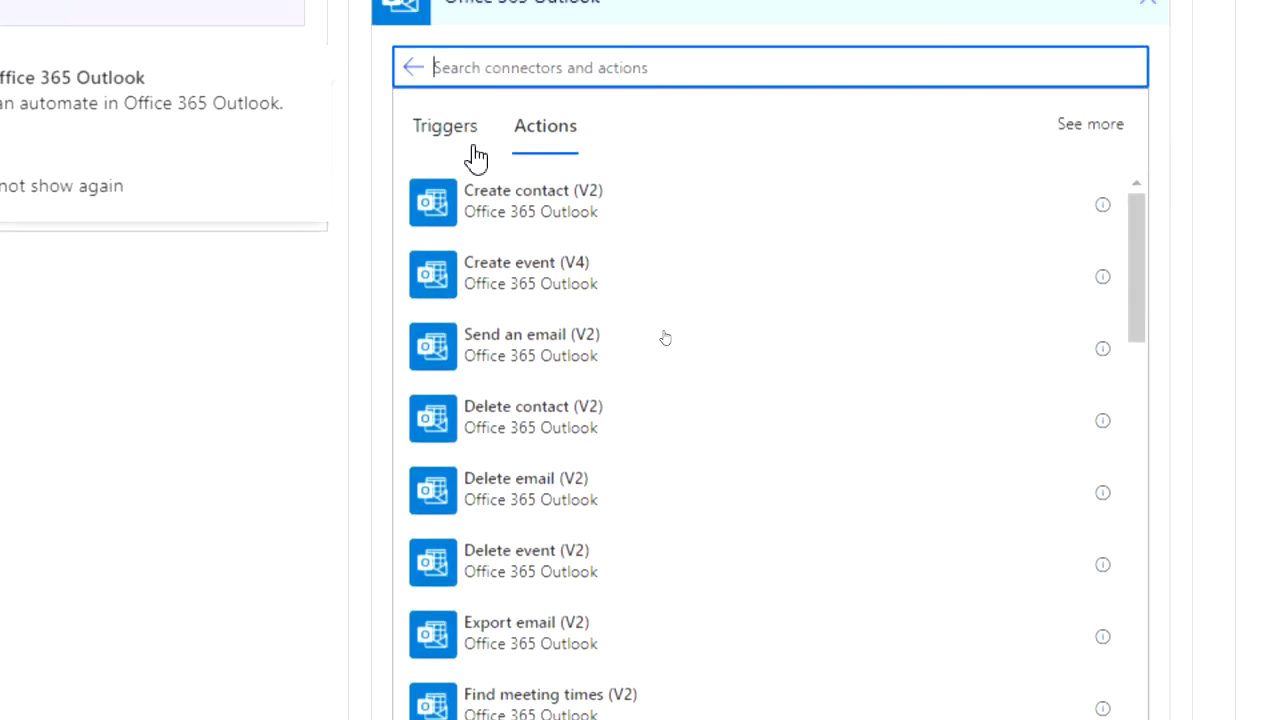
left_click(430, 355)
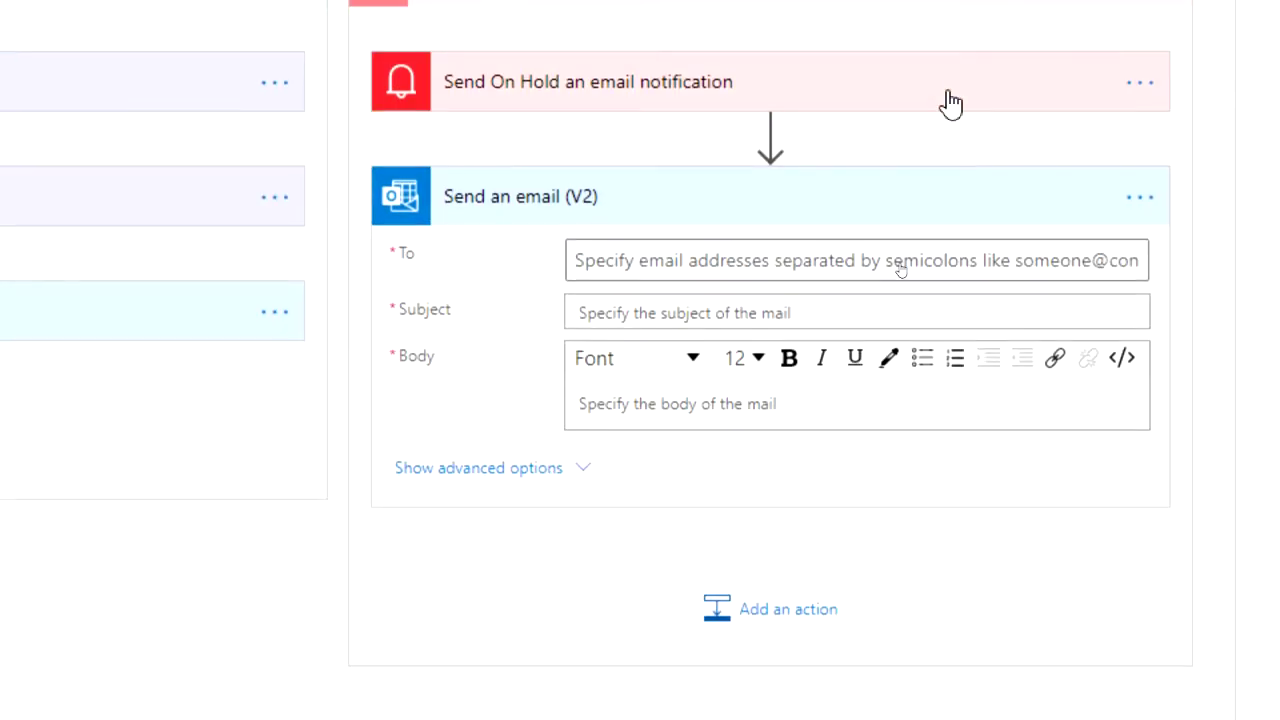
Step: Set the new email action's recipient to the Responders' Email dynamic content from the form
left_click(803, 260)
left_click(600, 270)
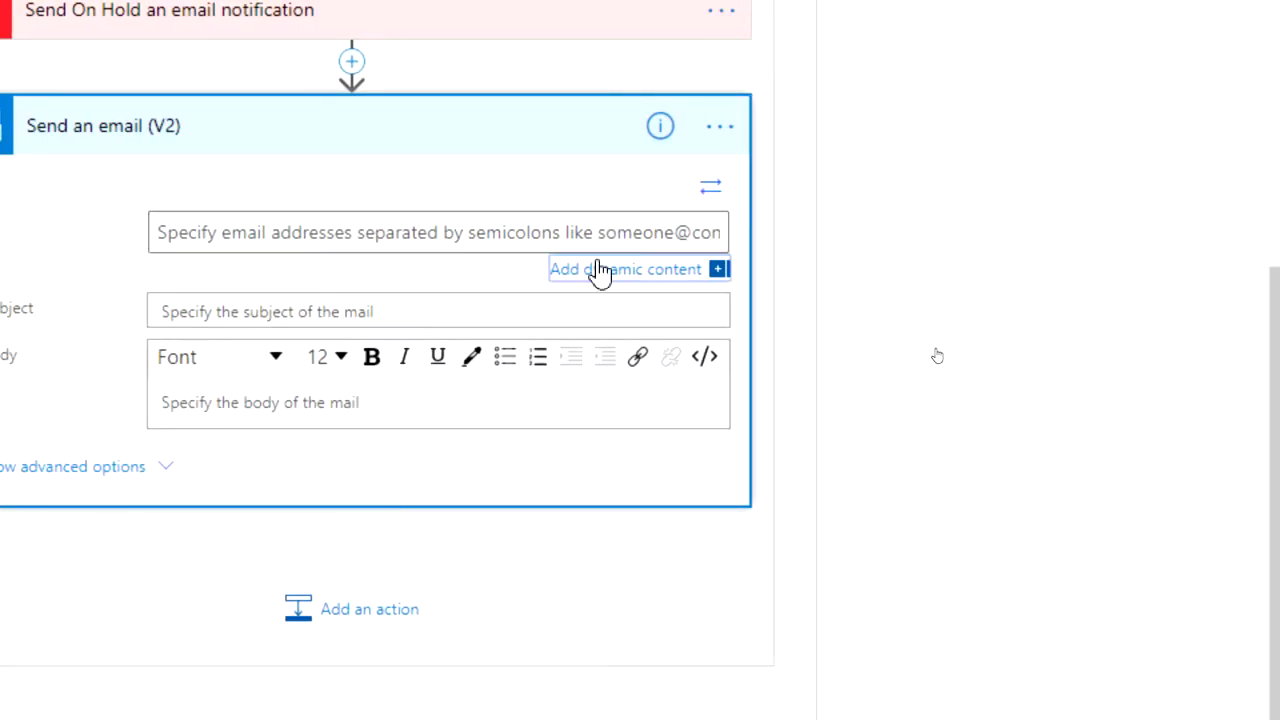
left_click(920, 700)
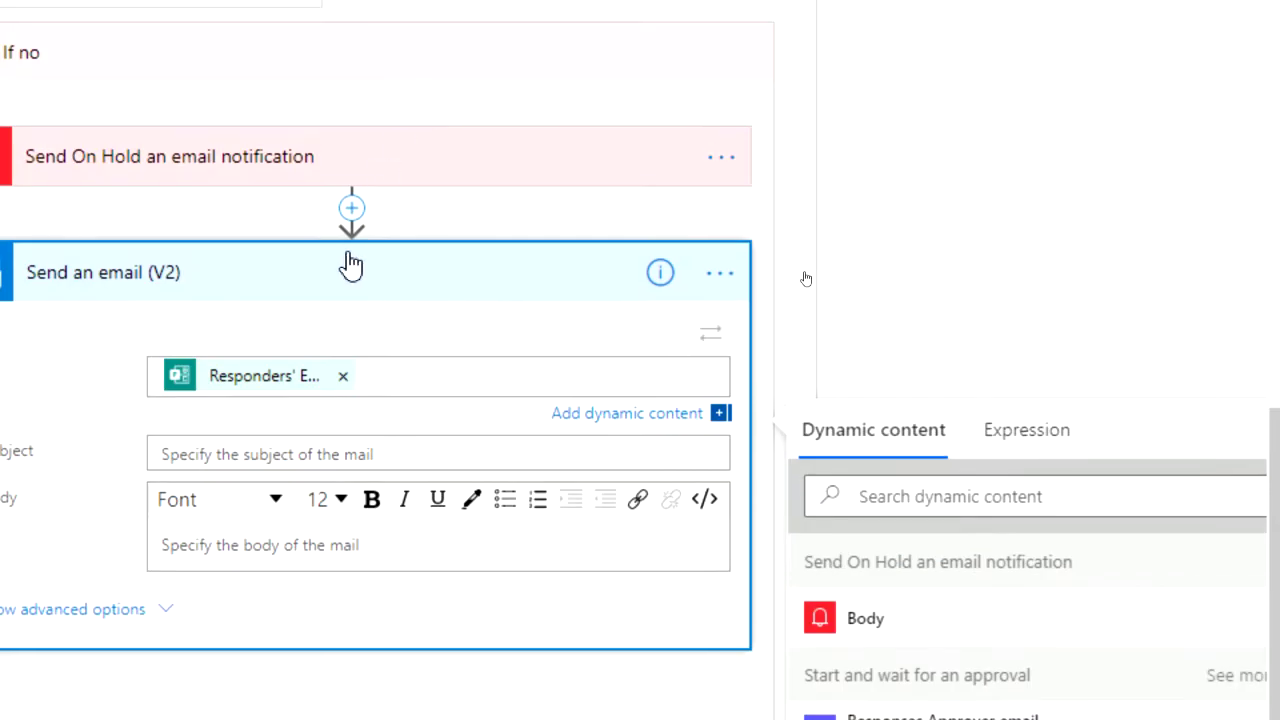
Step: Copy the subject "Channel request held for later review" from the Send On Hold an email notification step into the new email action
left_click(166, 182)
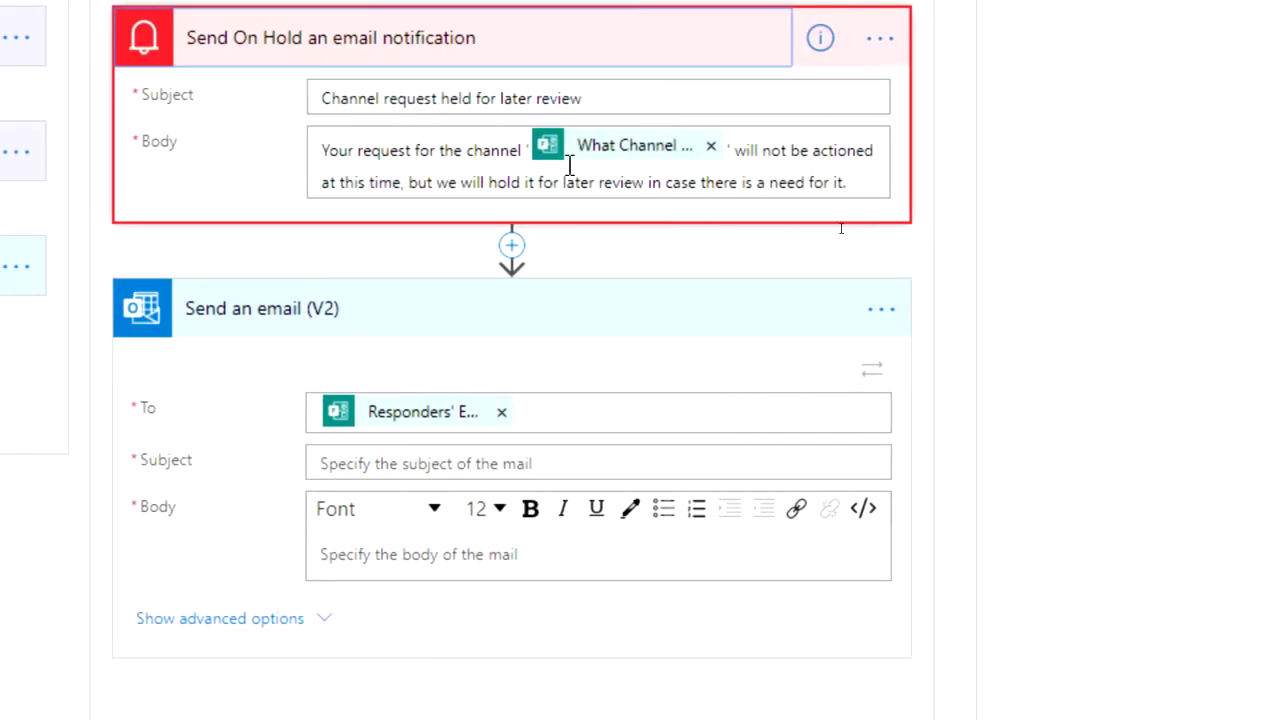
left_click_drag(588, 98, 298, 98)
key("ctrl+c")
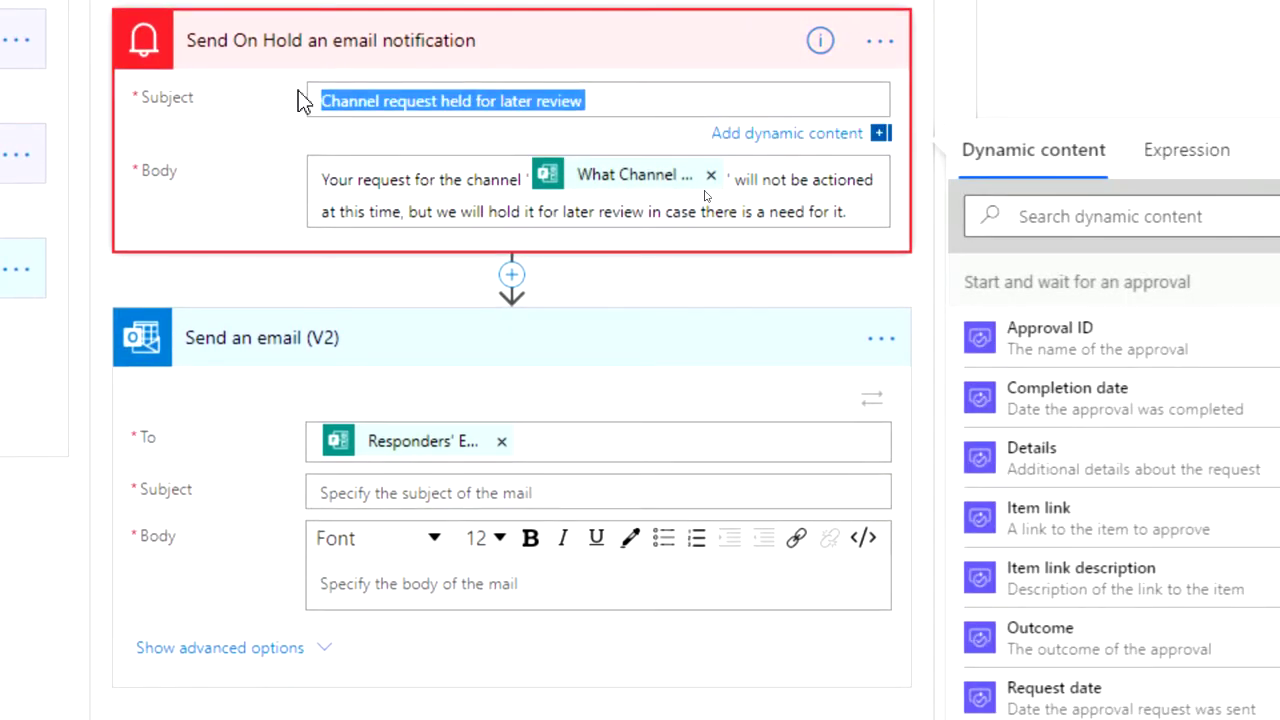
left_click(484, 497)
key("ctrl+v")
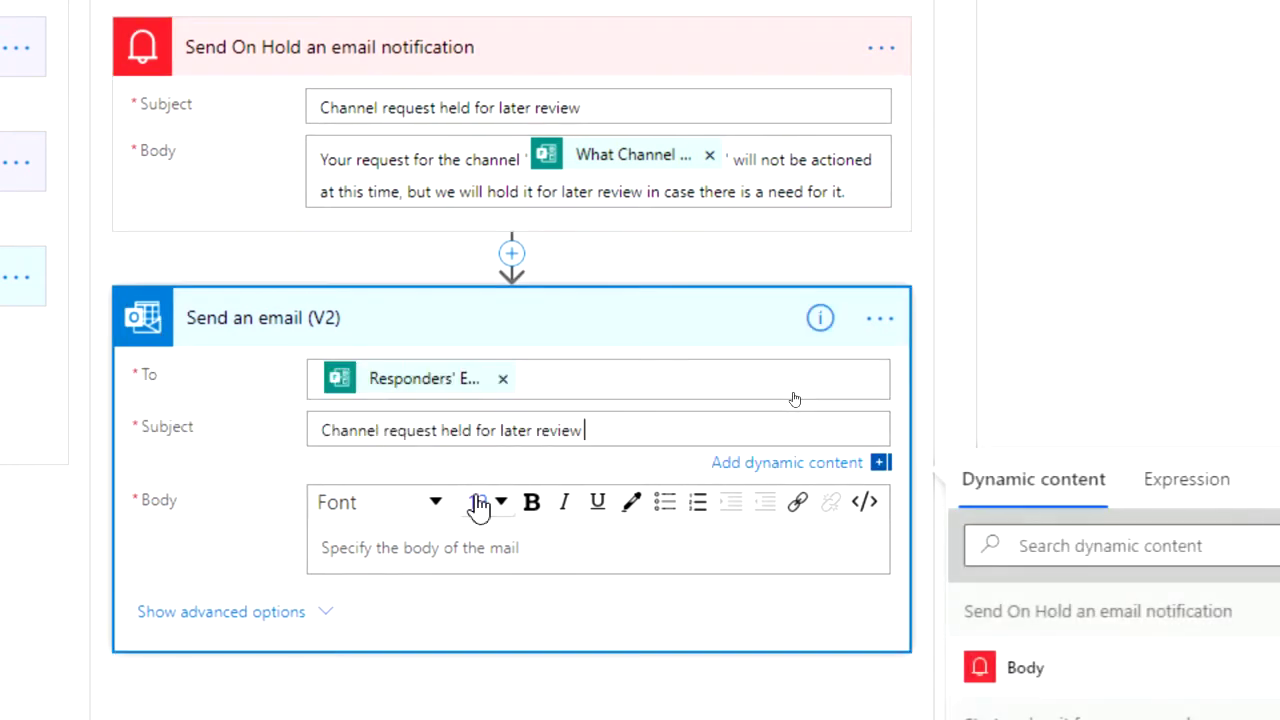
Step: Copy the on-hold message body, including its channel dynamic content, from the notification into the new email action's body
left_click_drag(857, 191, 303, 154)
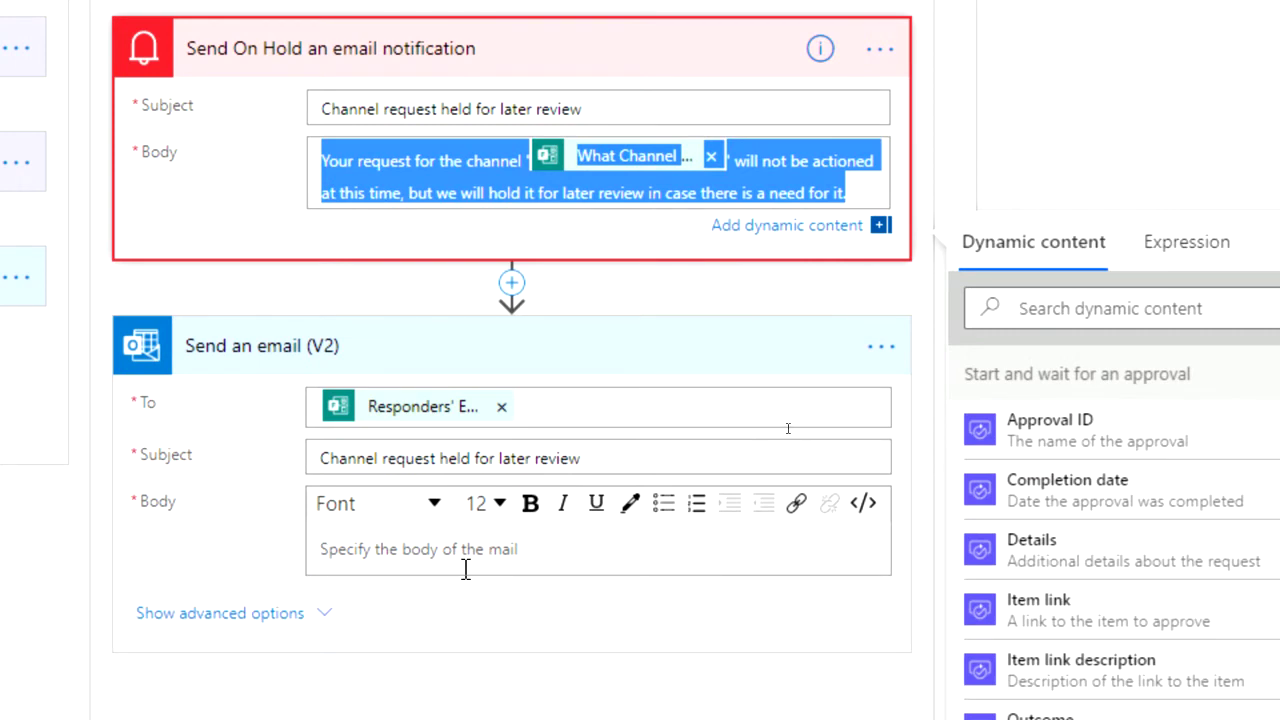
key("ctrl+c")
left_click(465, 568)
key("ctrl+v")
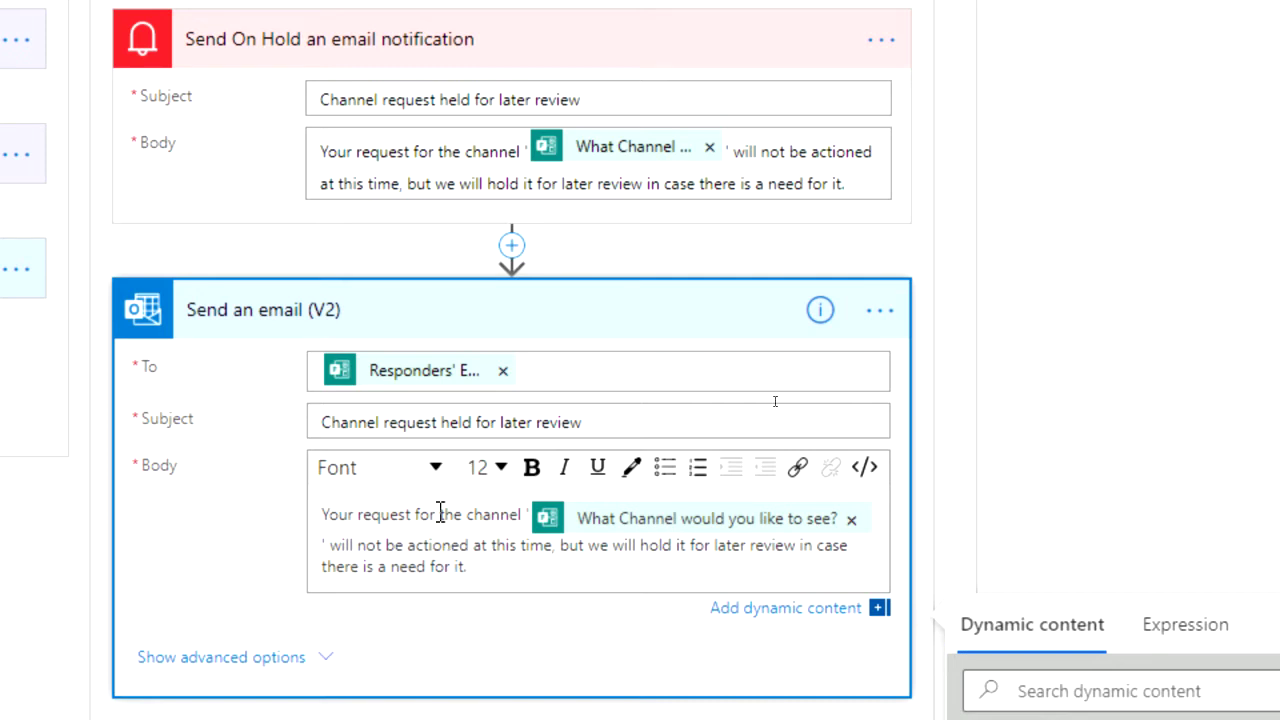
Step: Delete the Send On Hold an email notification step from the If no branch and confirm the deletion
scroll(855, 100, "up", 1)
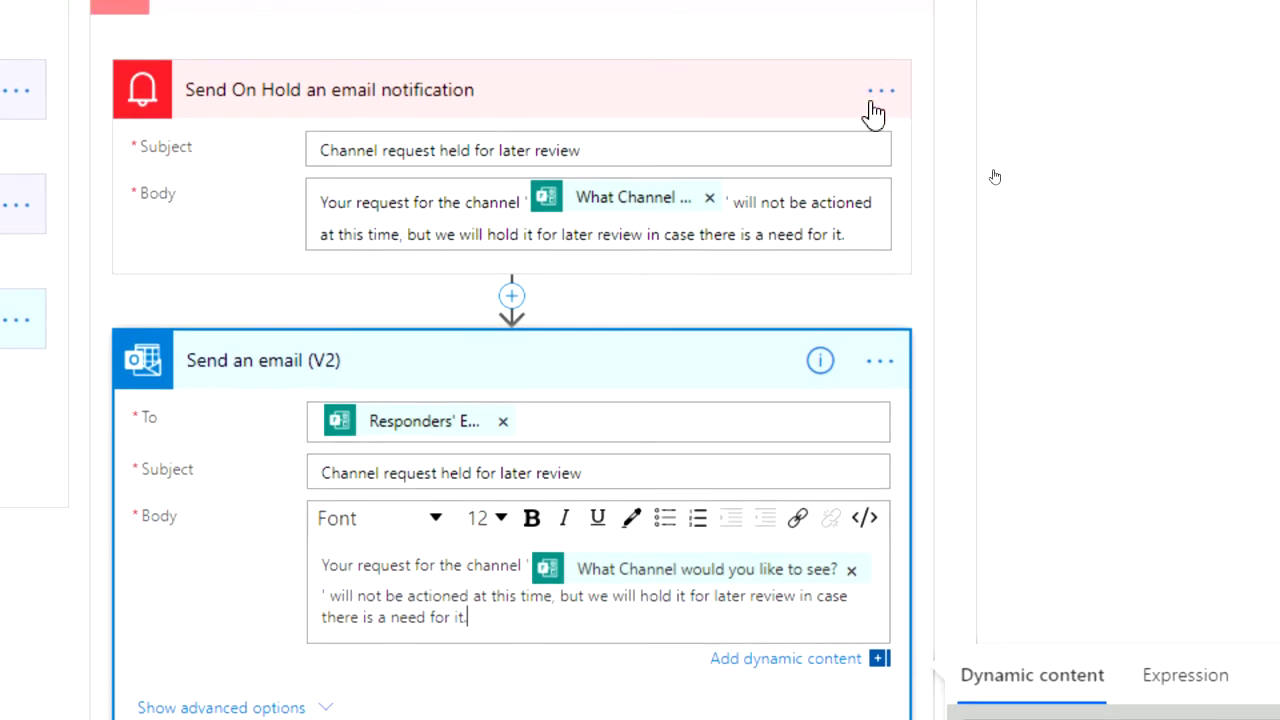
left_click(880, 96)
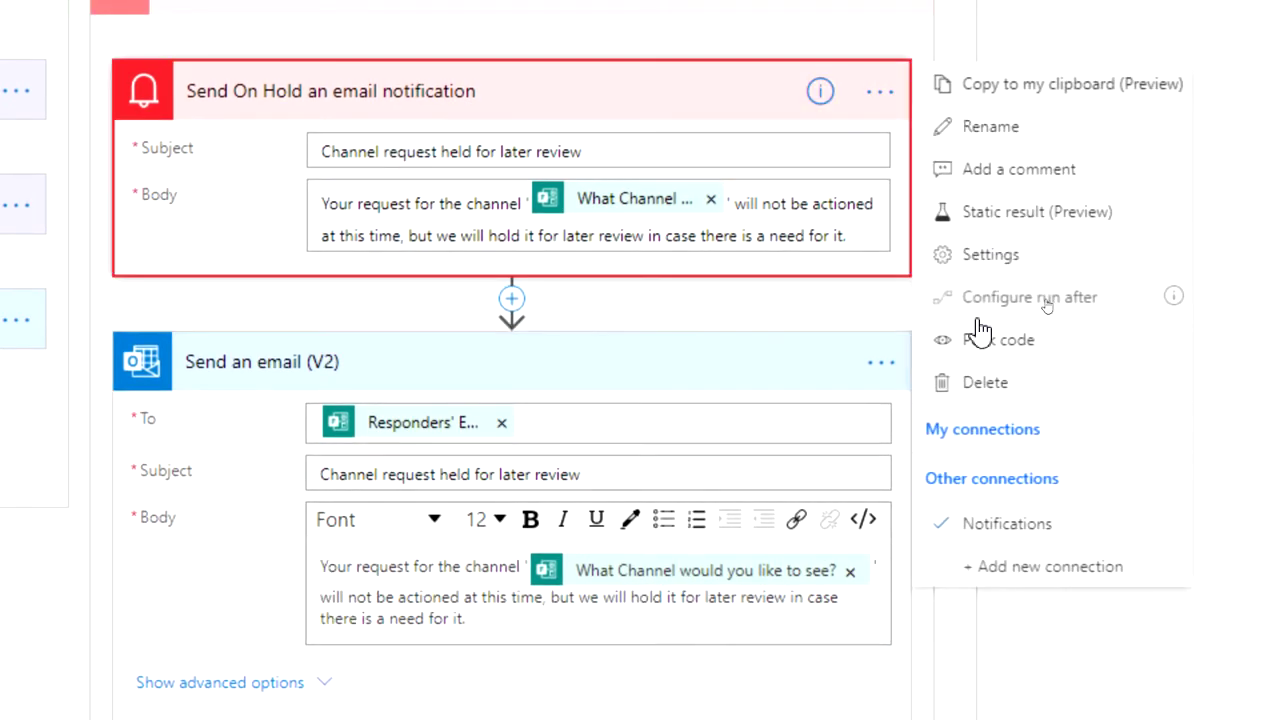
left_click(980, 388)
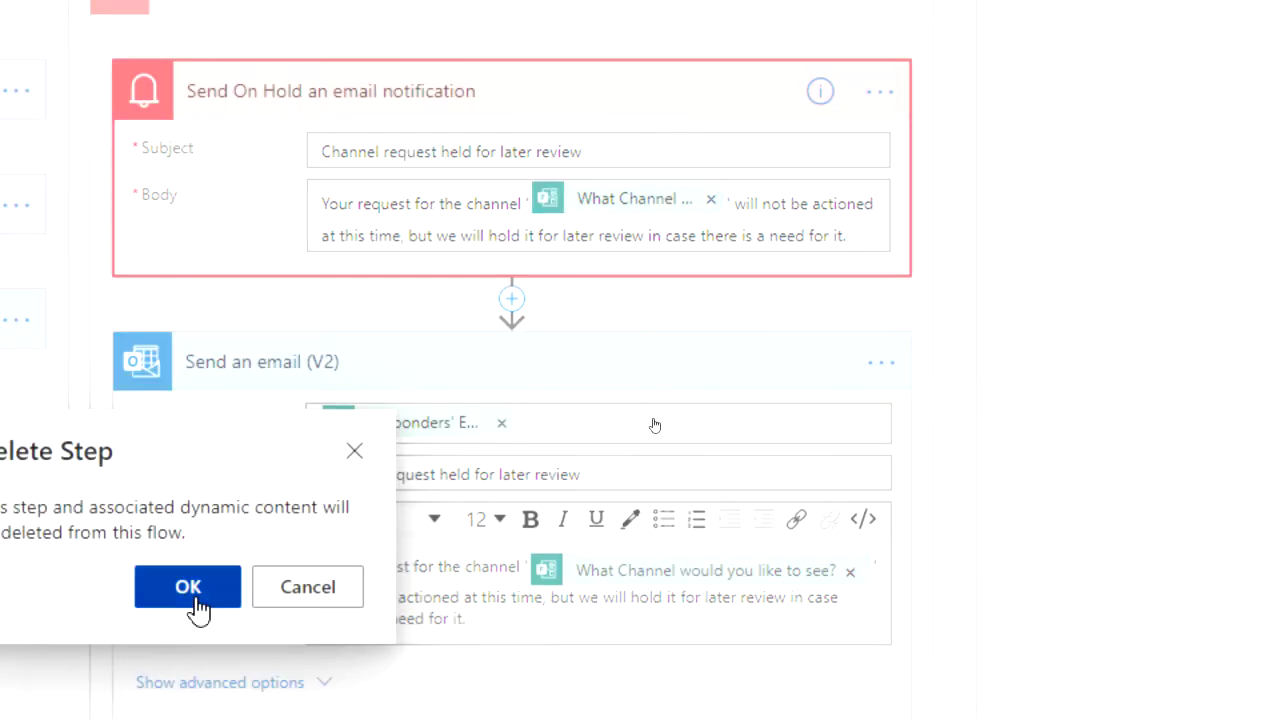
left_click(196, 603)
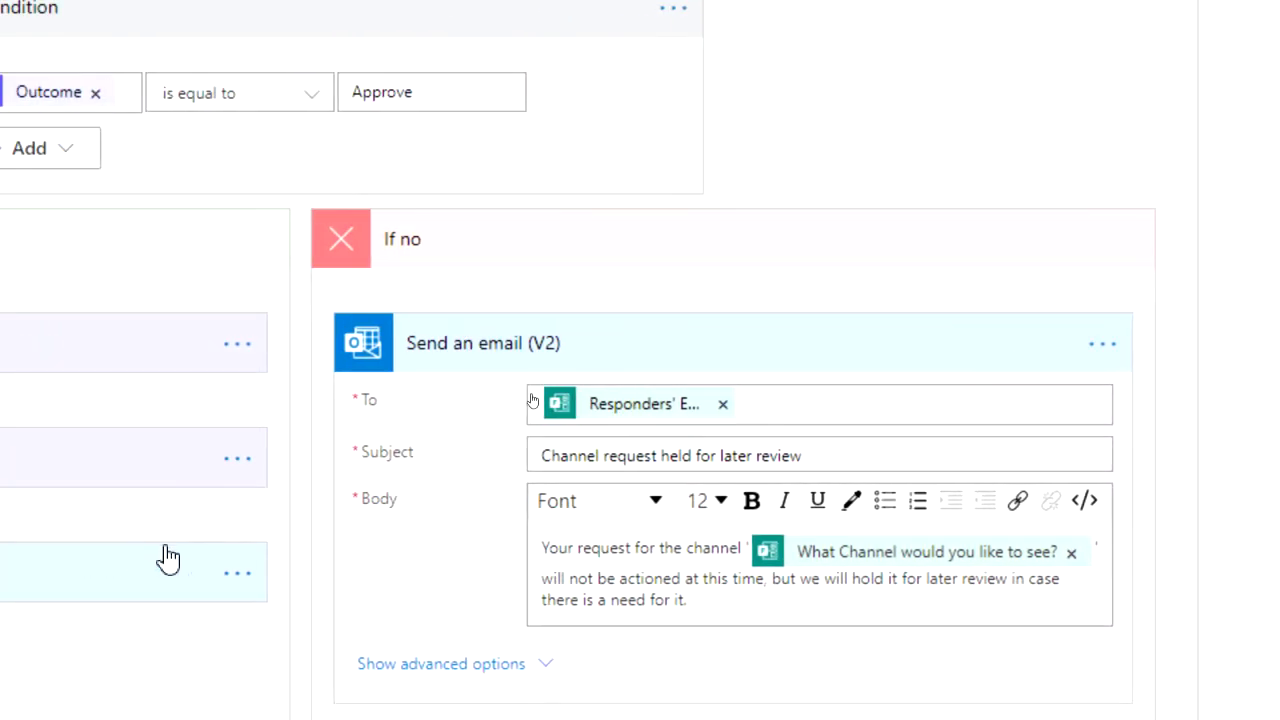
Step: Collapse the Send an email (V2) action in the If no branch and rename it as "Send Not Approved"
left_click(651, 366)
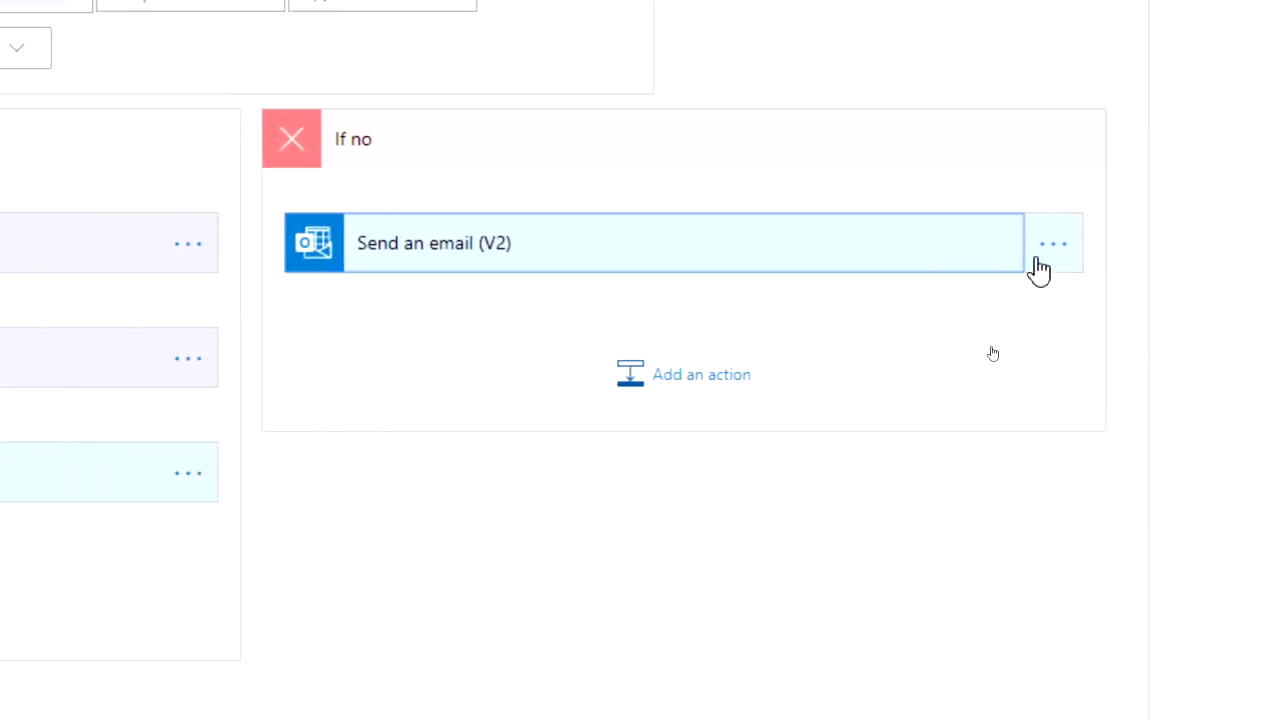
left_click(1111, 244)
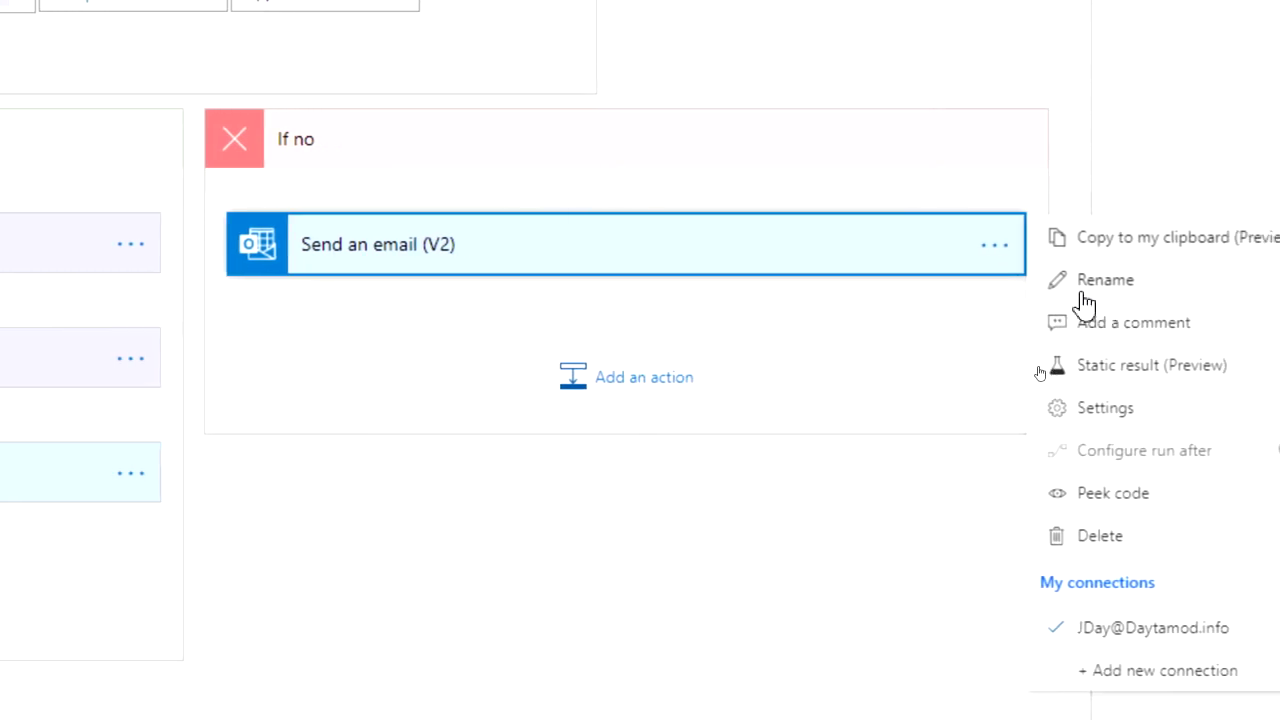
left_click(1098, 282)
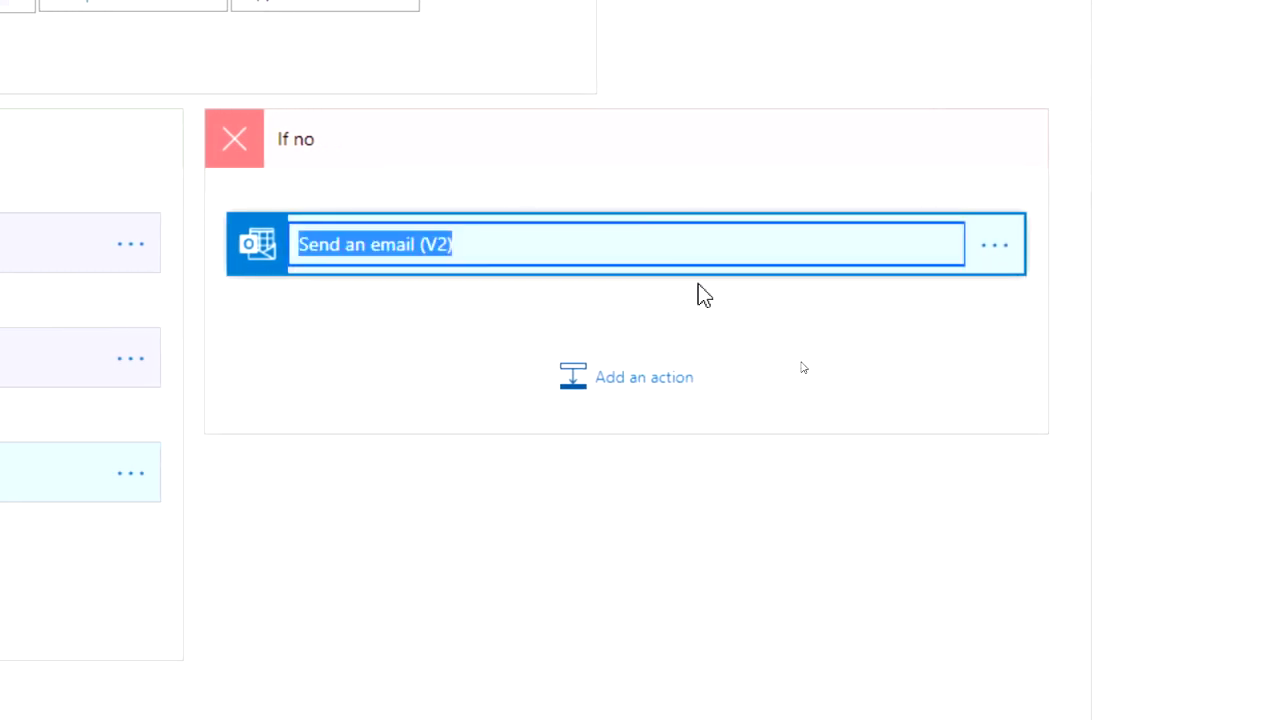
left_click(355, 244)
double_click(356, 244)
left_click_drag(358, 244, 370, 244)
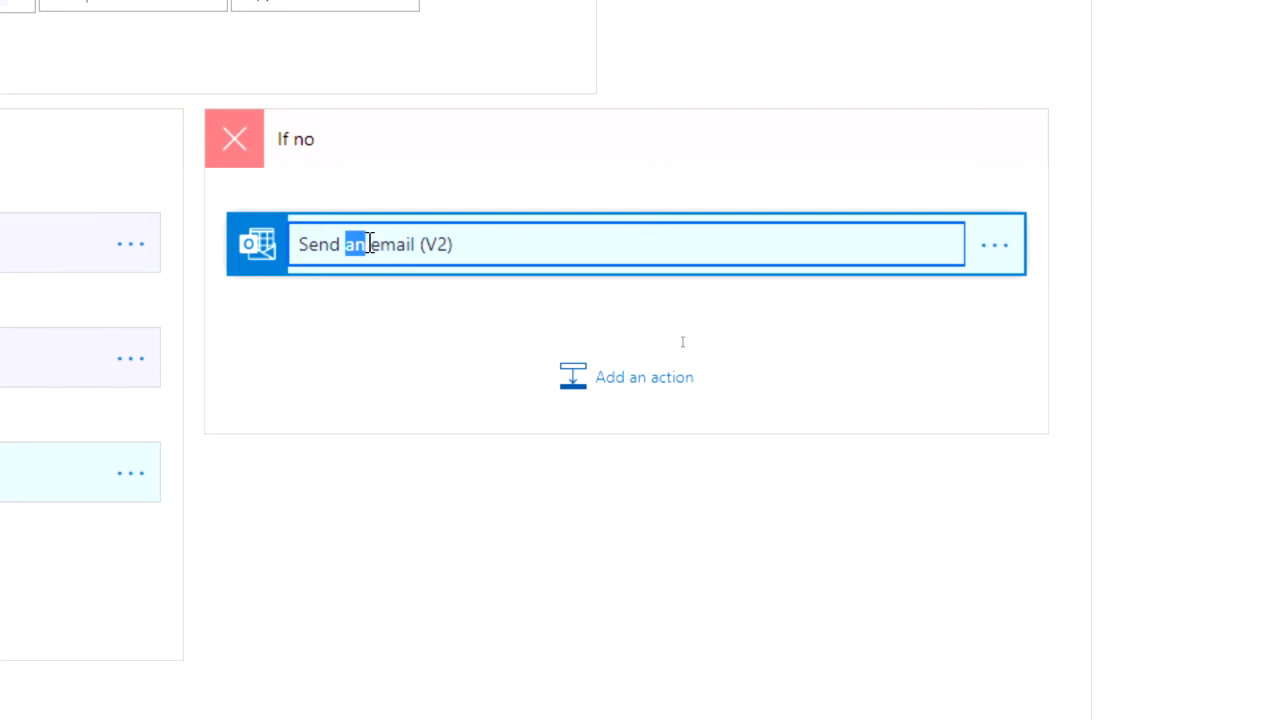
type("Not Approved")
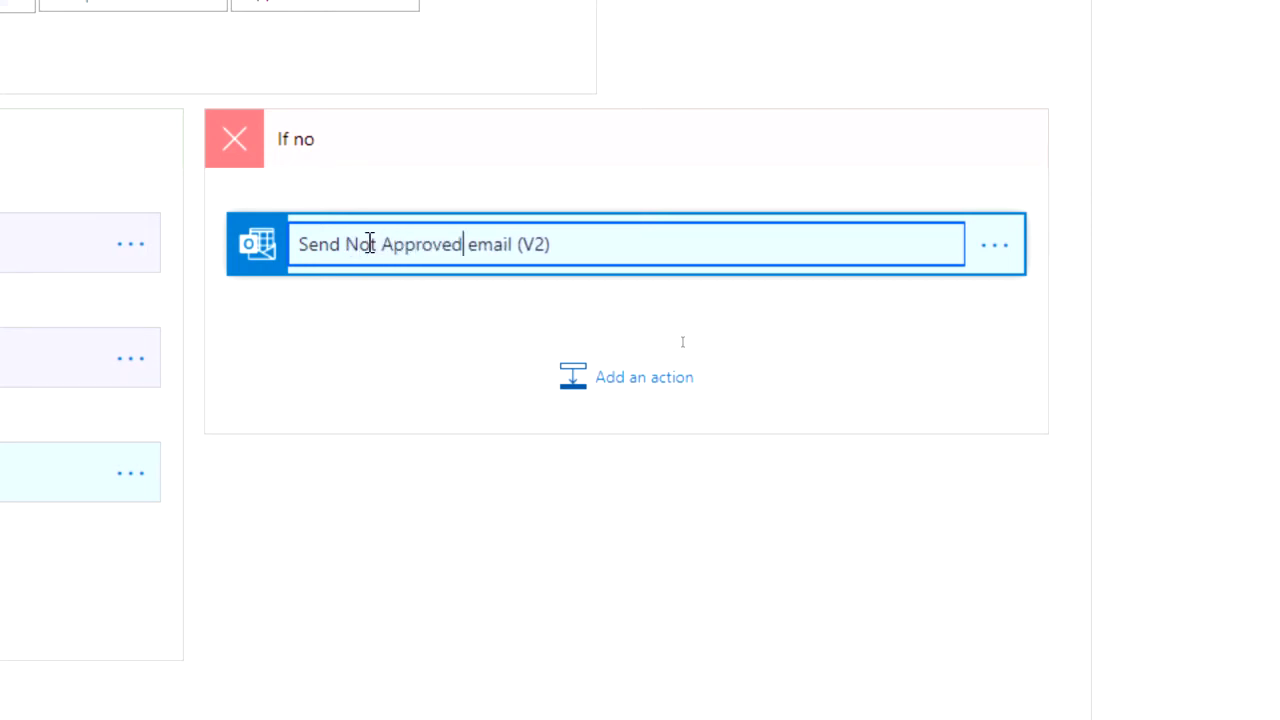
key("ctrl+shift+Right")
key("ctrl+shift+Right")
key("ctrl+shift+Right")
key("ctrl+shift+Right")
key("BackSpace")
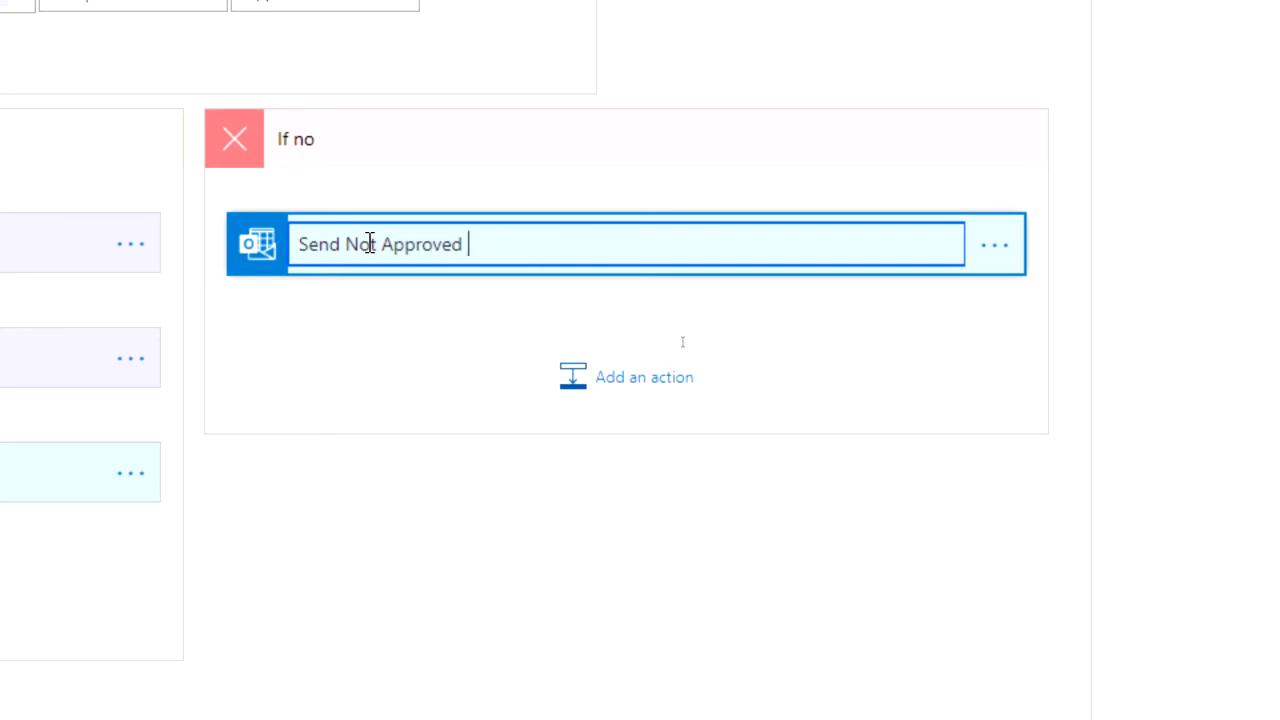
key("Return")
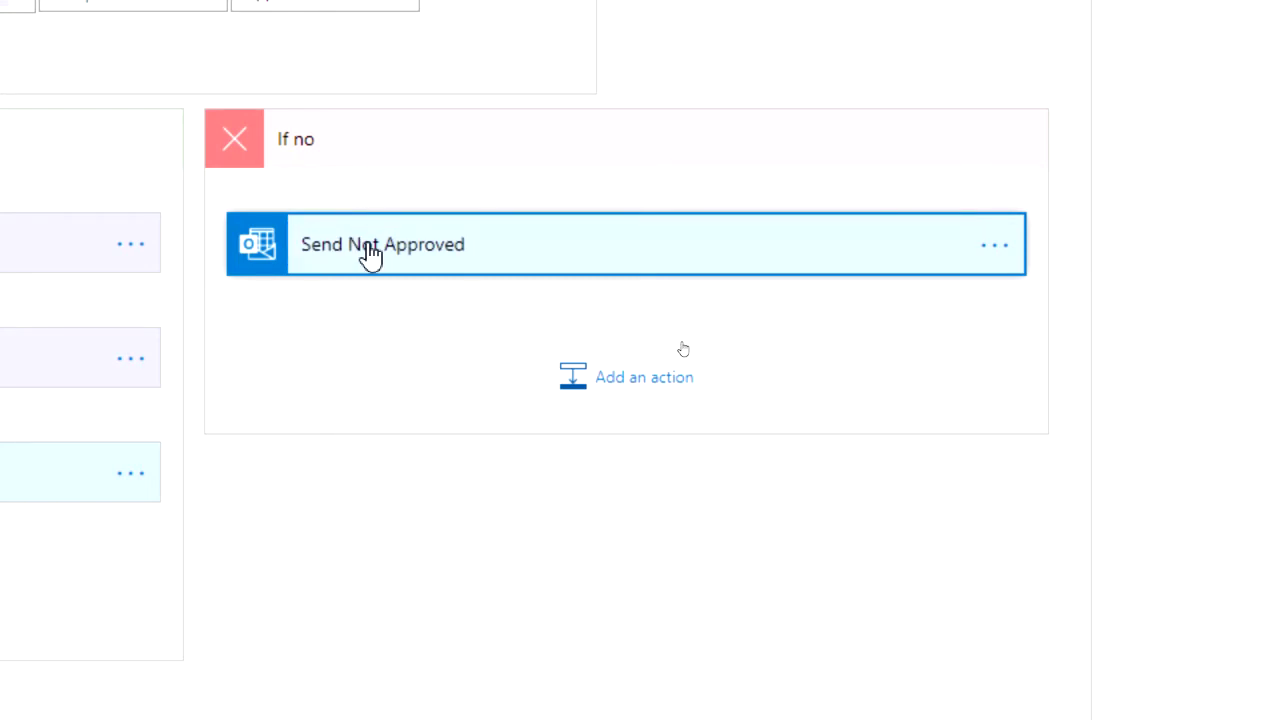
Step: Extend the If no email action's name to "Send Not Approved to responder"
left_click(994, 248)
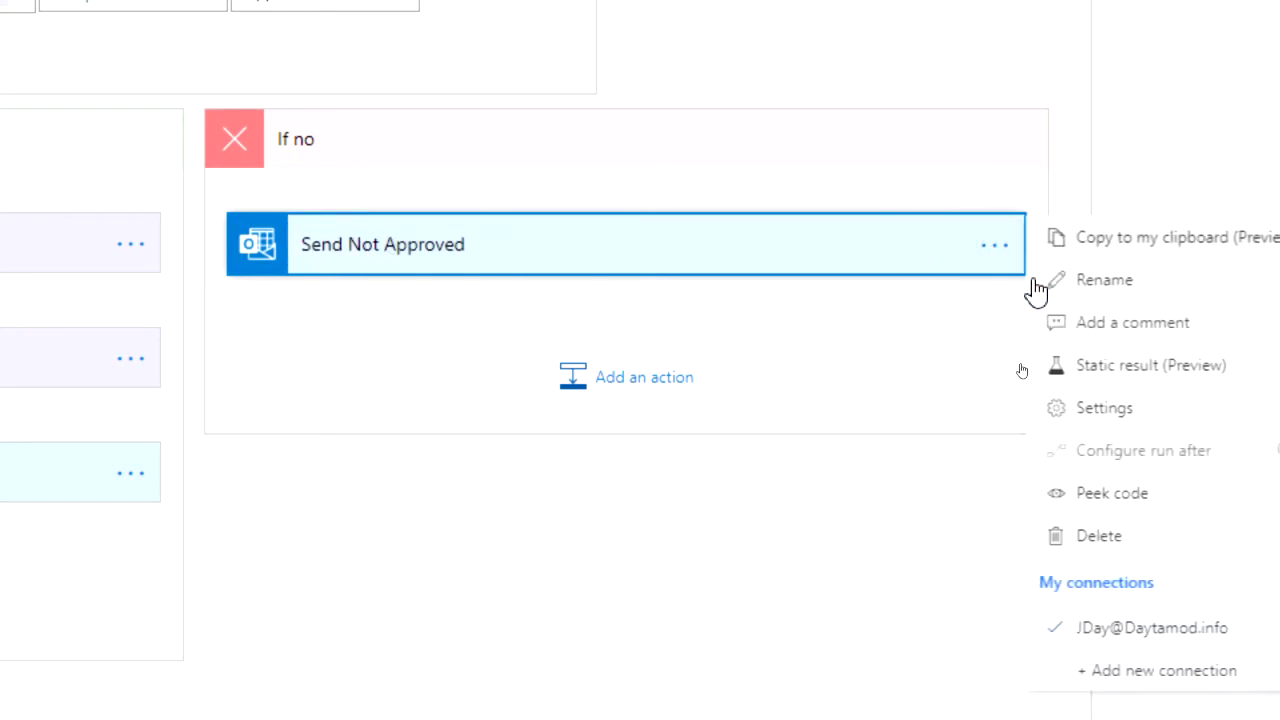
left_click(1095, 285)
left_click(548, 243)
type("to responder")
key("Return")
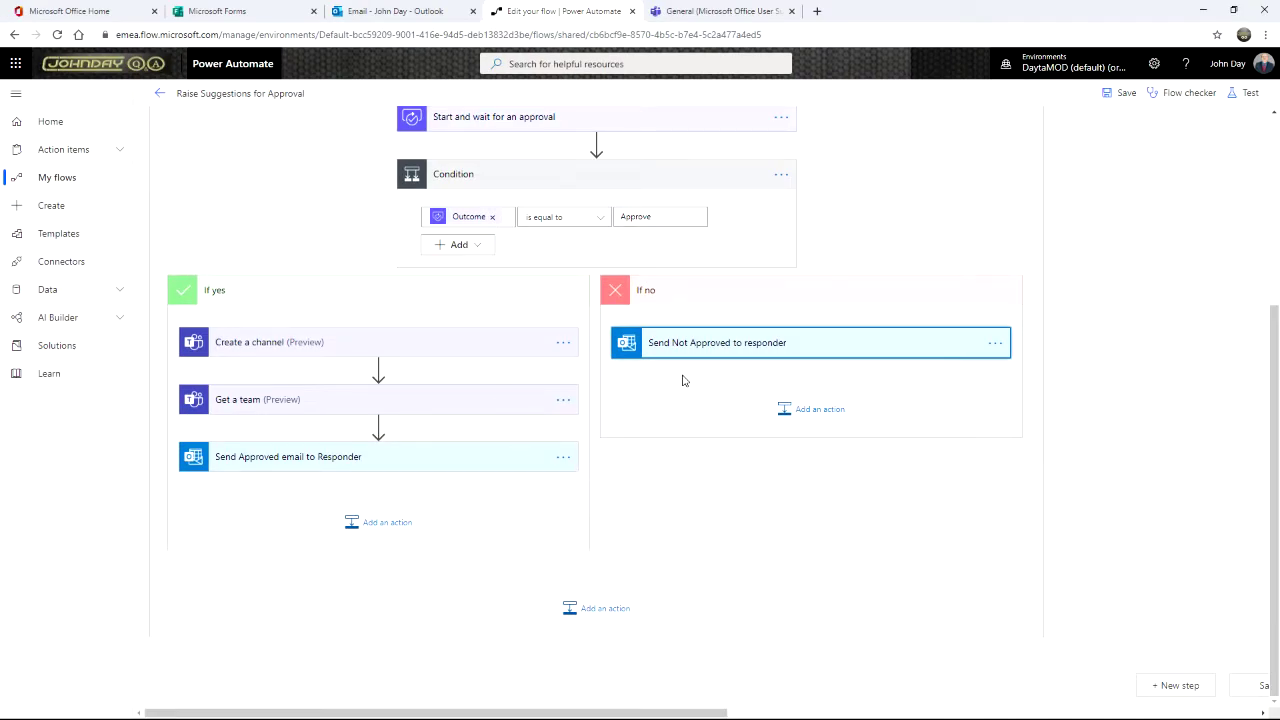
Step: Review the flow's overall structure, including the Get response details settings, the Condition branches and the Get a team action
left_click(595, 173)
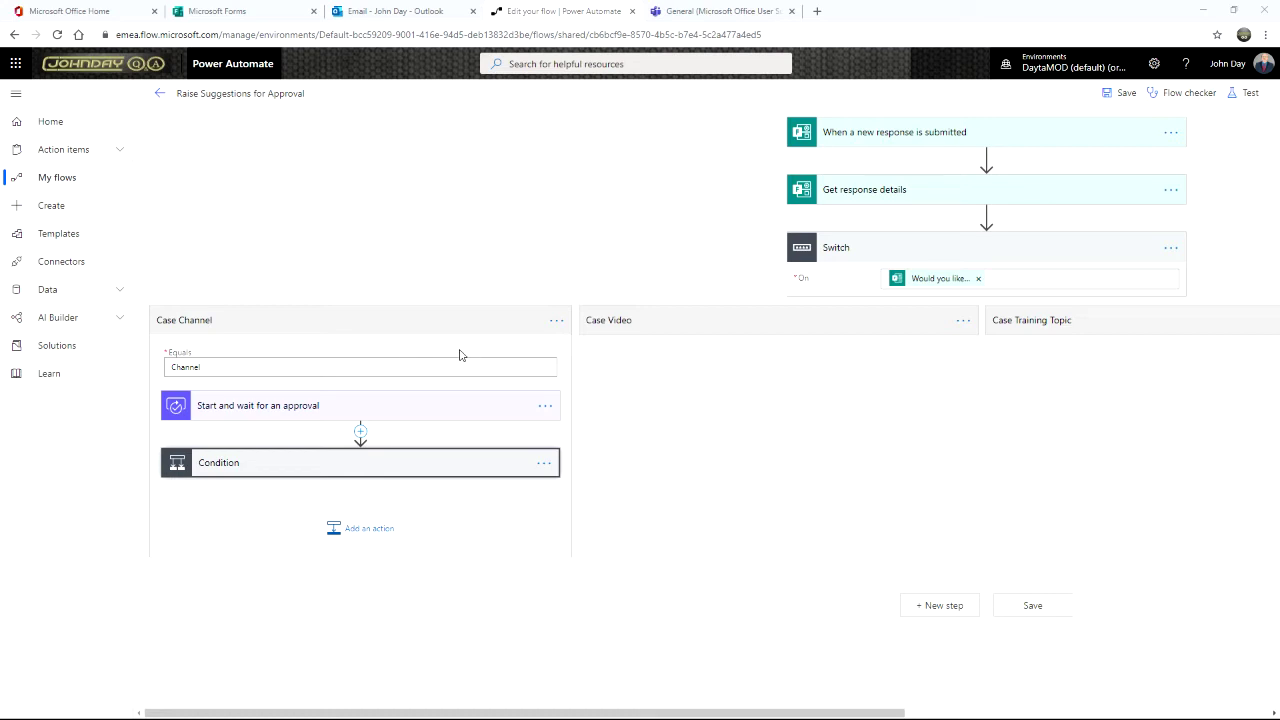
left_click(937, 191)
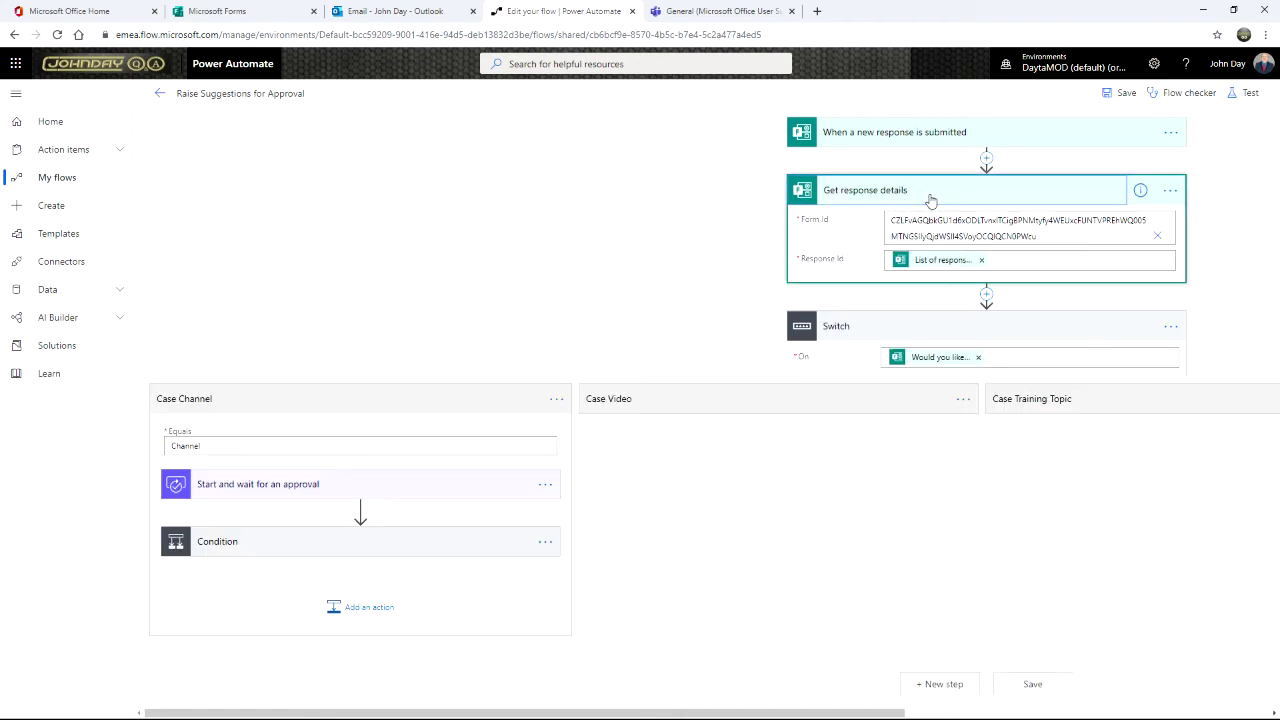
left_click(930, 200)
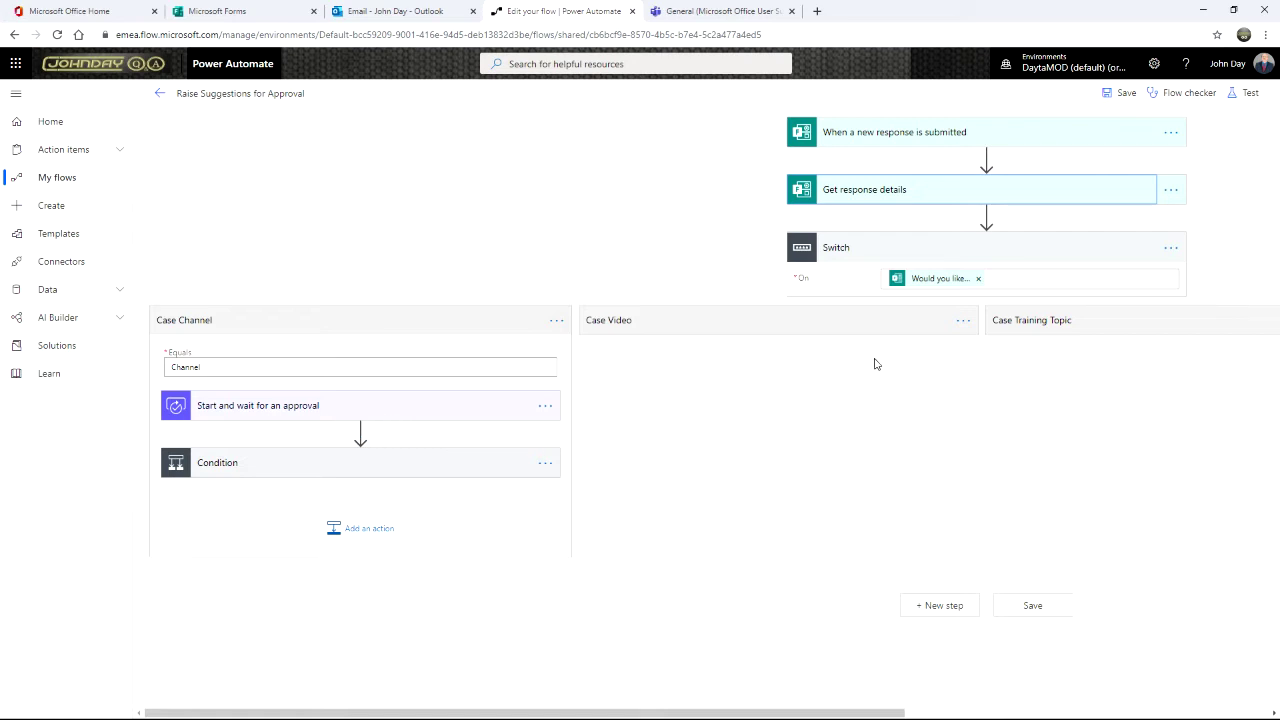
left_click(309, 468)
scroll(317, 469, "down", 1)
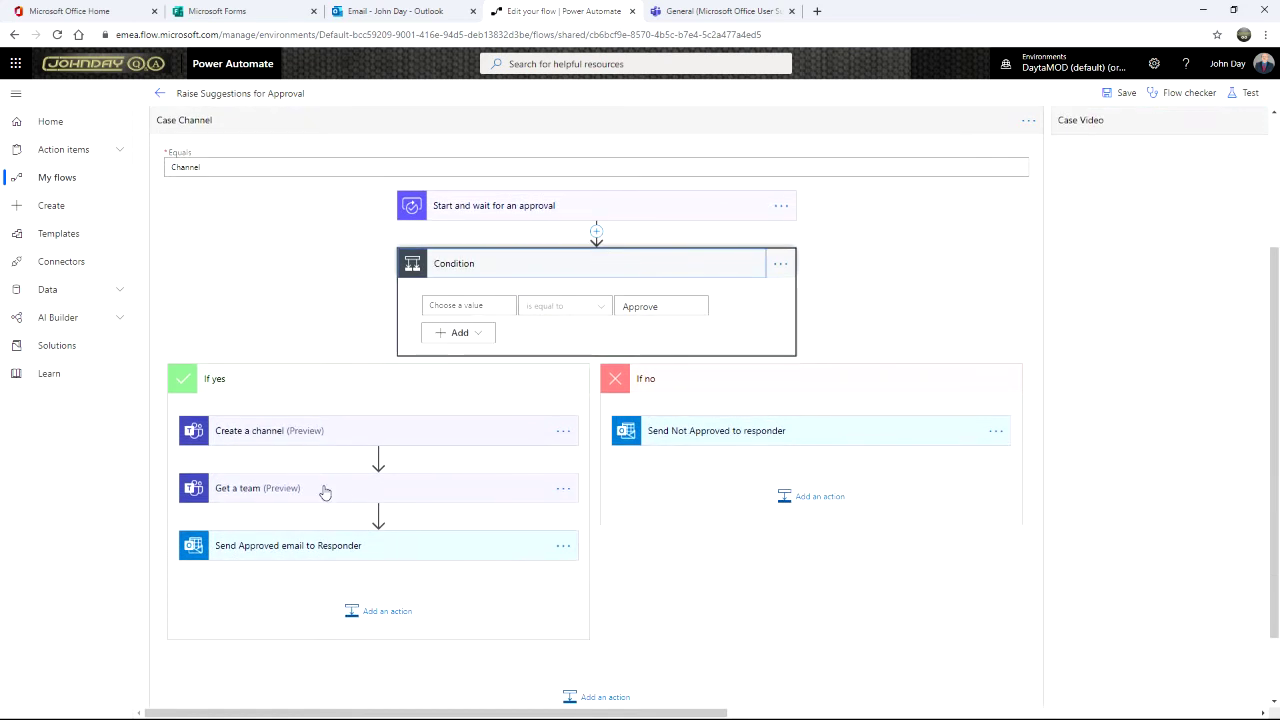
left_click(393, 499)
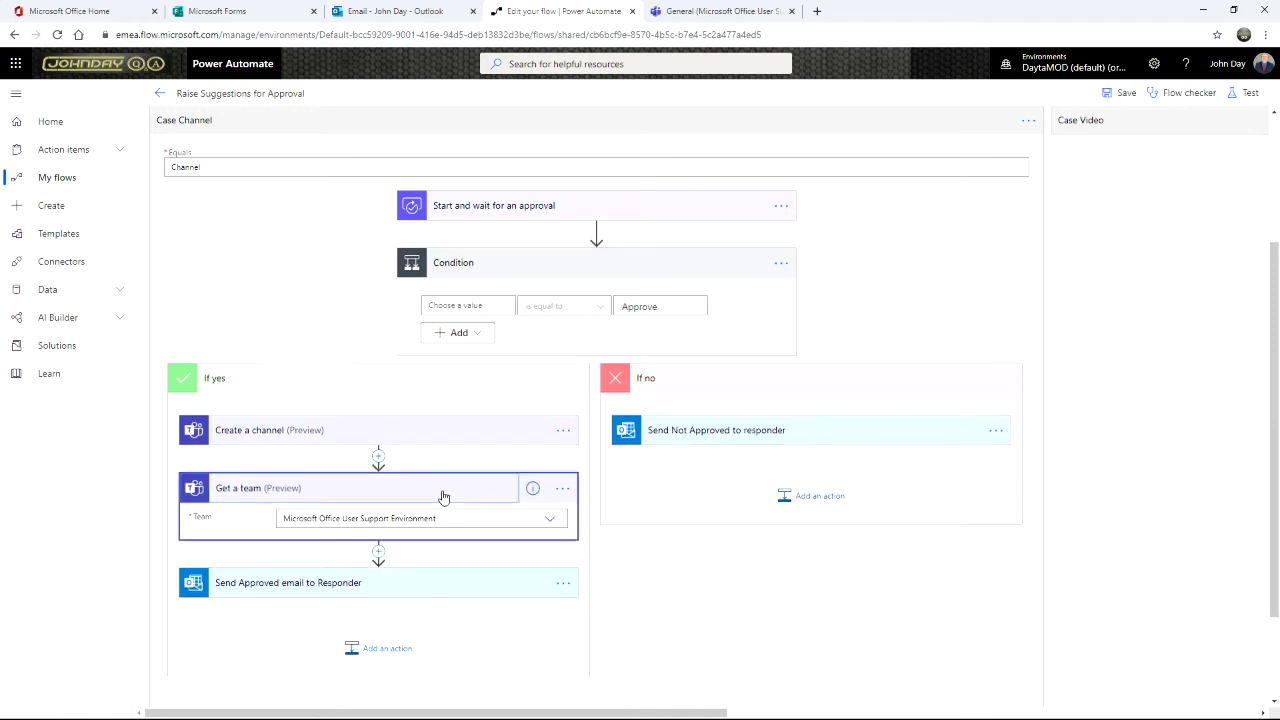
key("ctrl+minus")
key("ctrl+minus")
key("ctrl+minus")
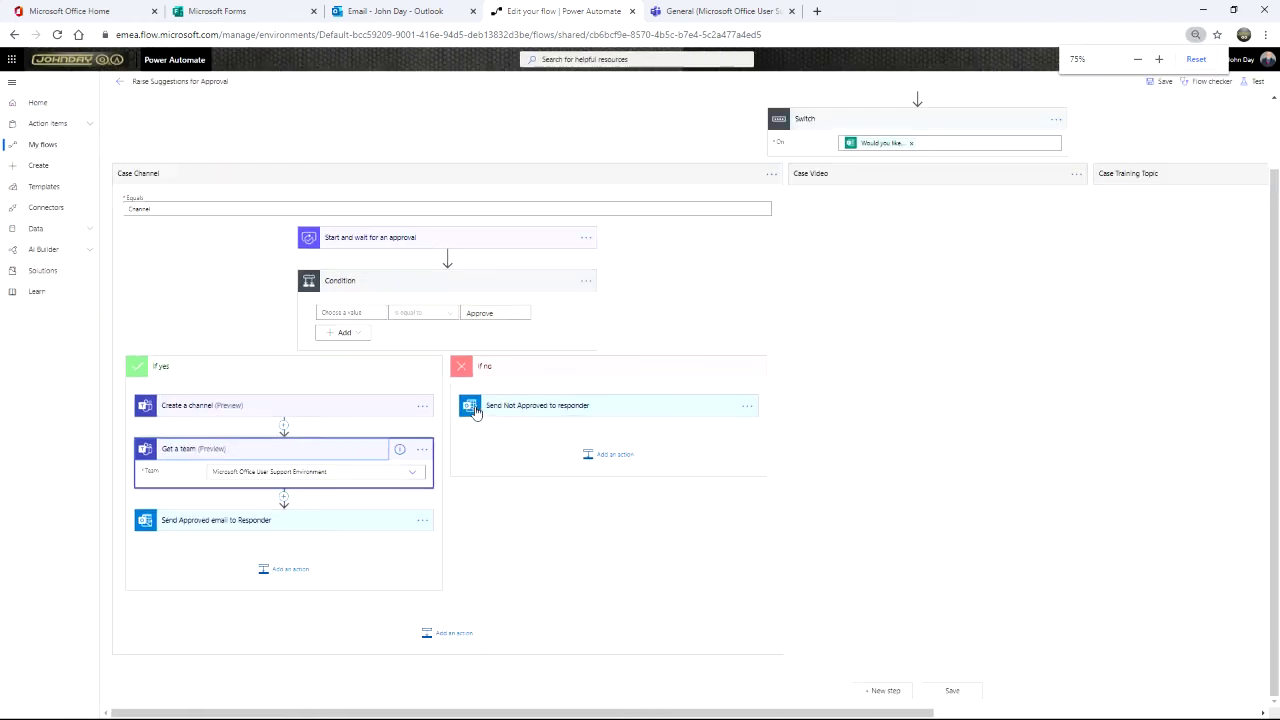
key("ctrl+minus")
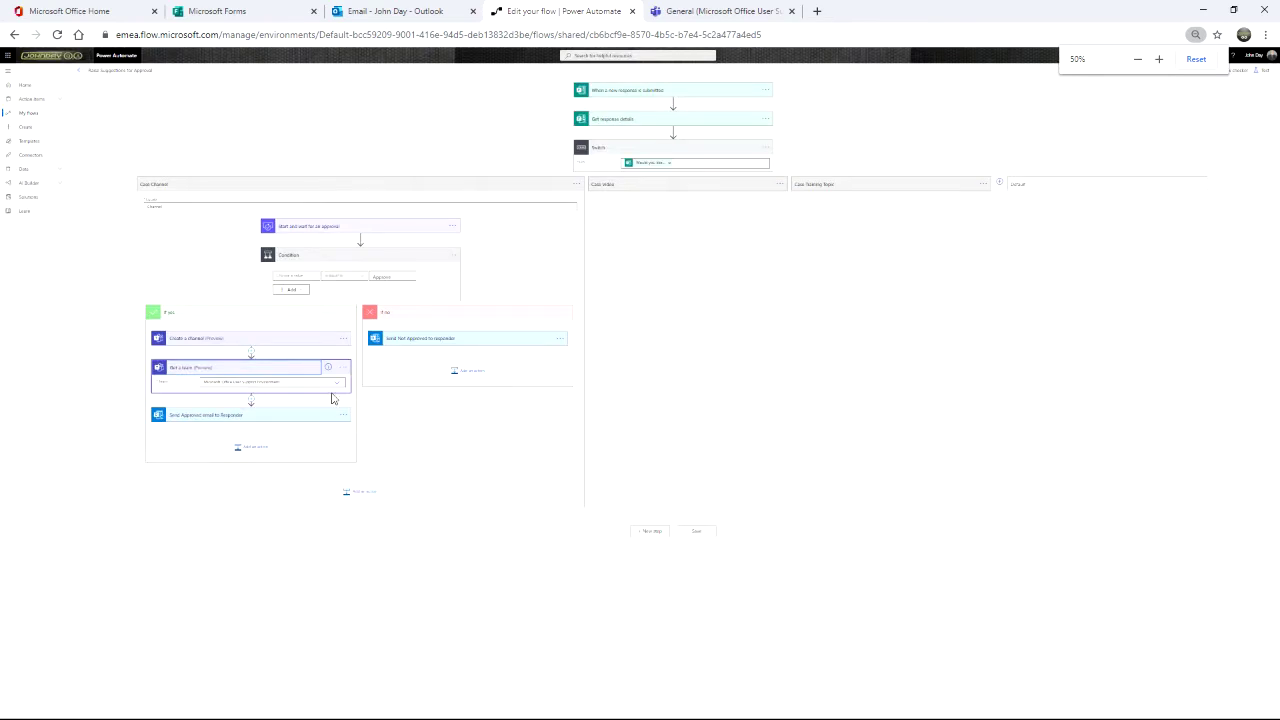
Step: Move the Get a team action out of the If yes branch to the start of Case Channel, before the approval
left_click_drag(281, 374, 679, 215)
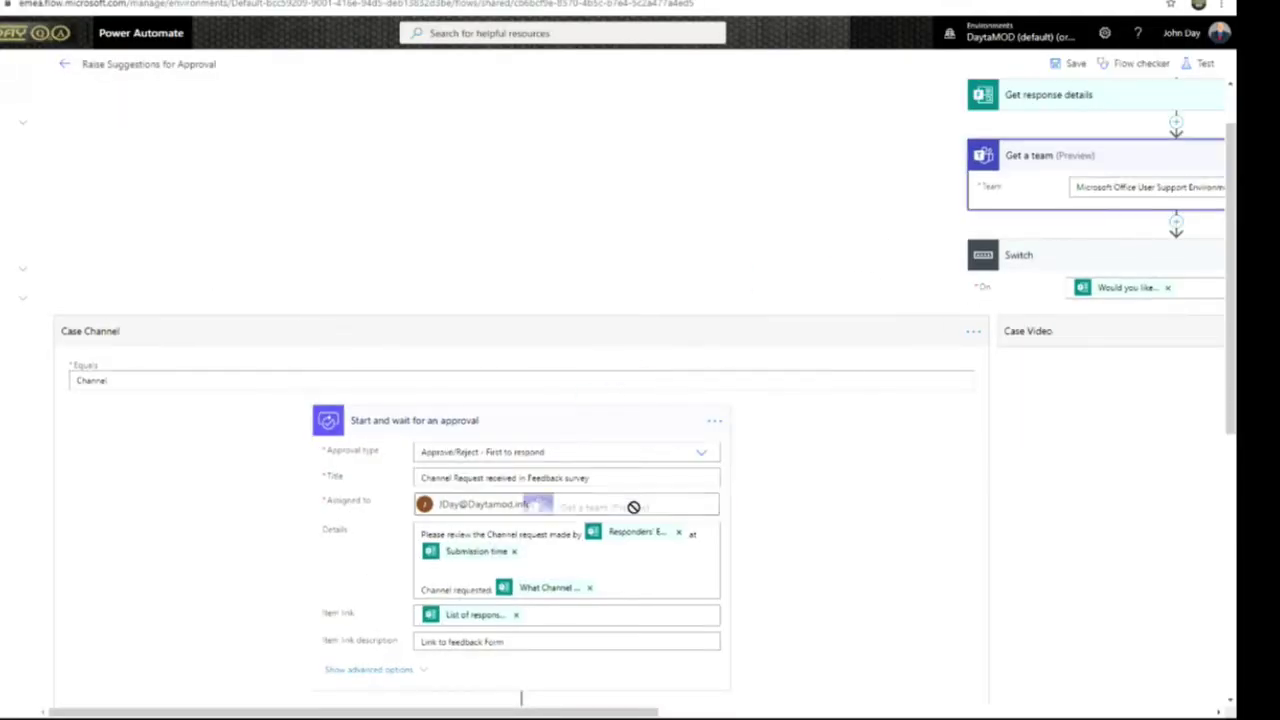
left_click_drag(633, 507, 521, 441)
scroll(598, 466, "up", 1)
left_click_drag(524, 128, 520, 508)
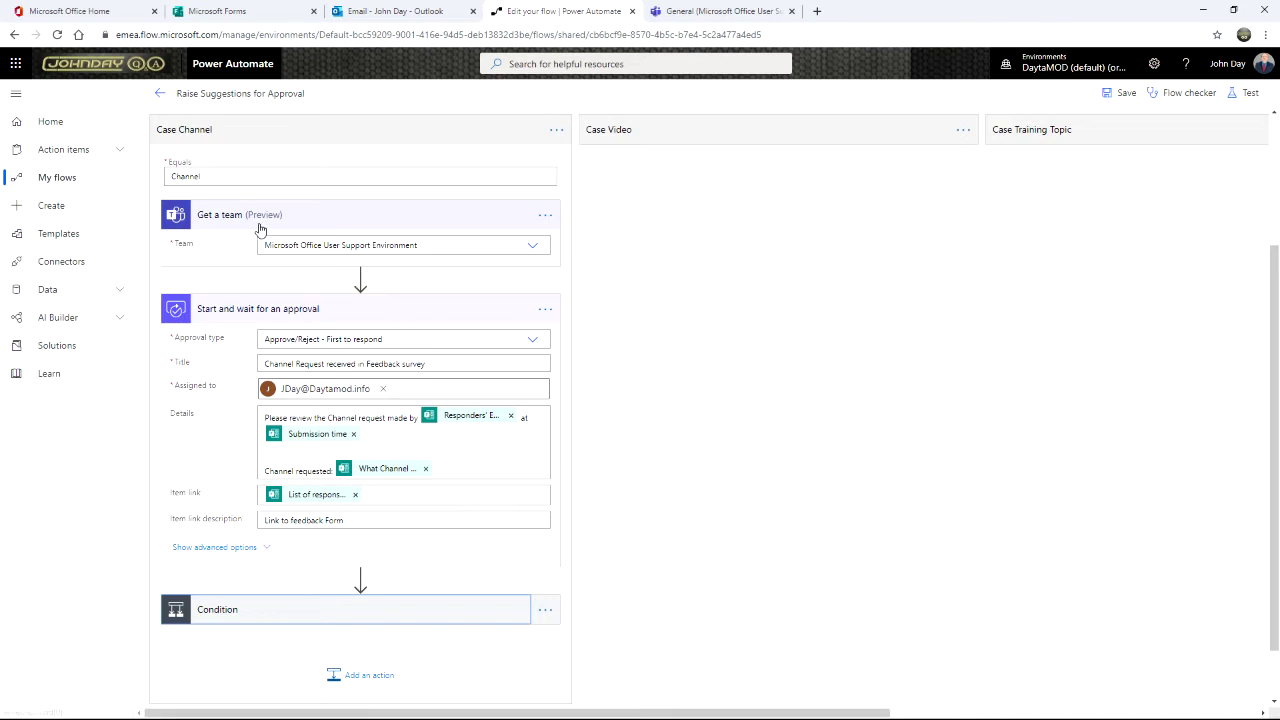
Step: Add a Microsoft Teams List channels action between Get a team and Start and wait for an approval
left_click(360, 283)
left_click(360, 296)
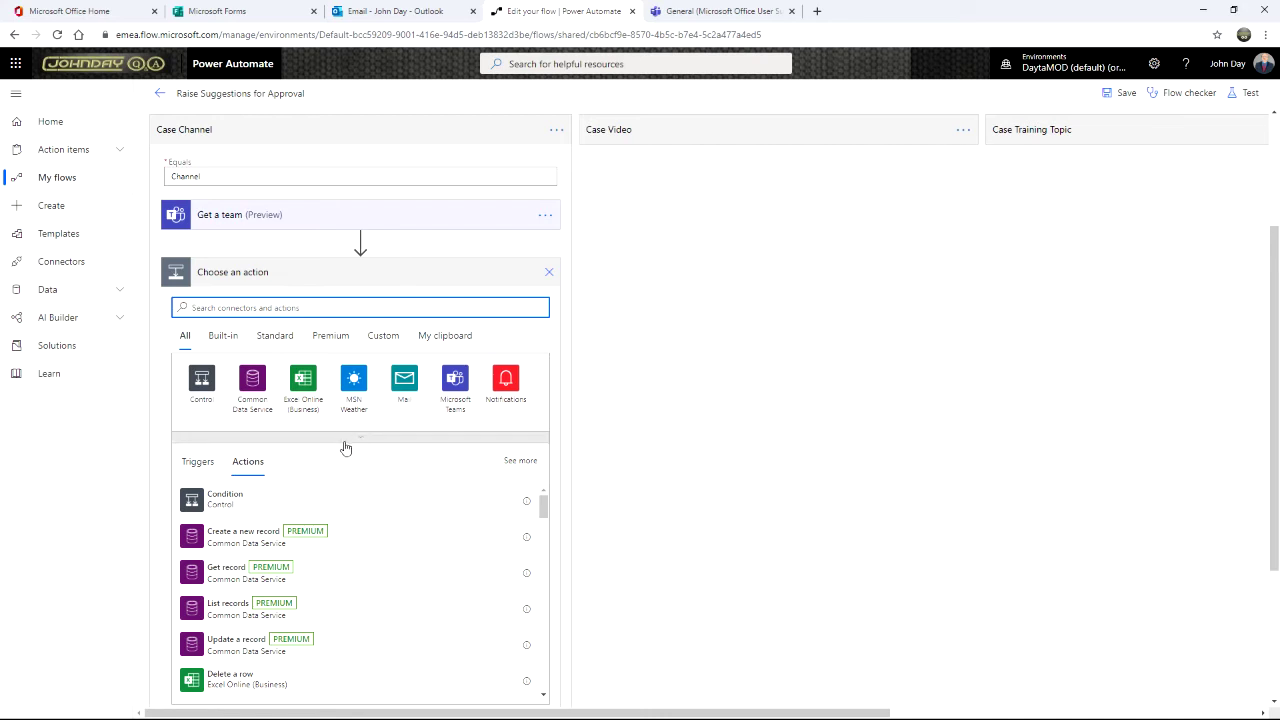
type("Teams")
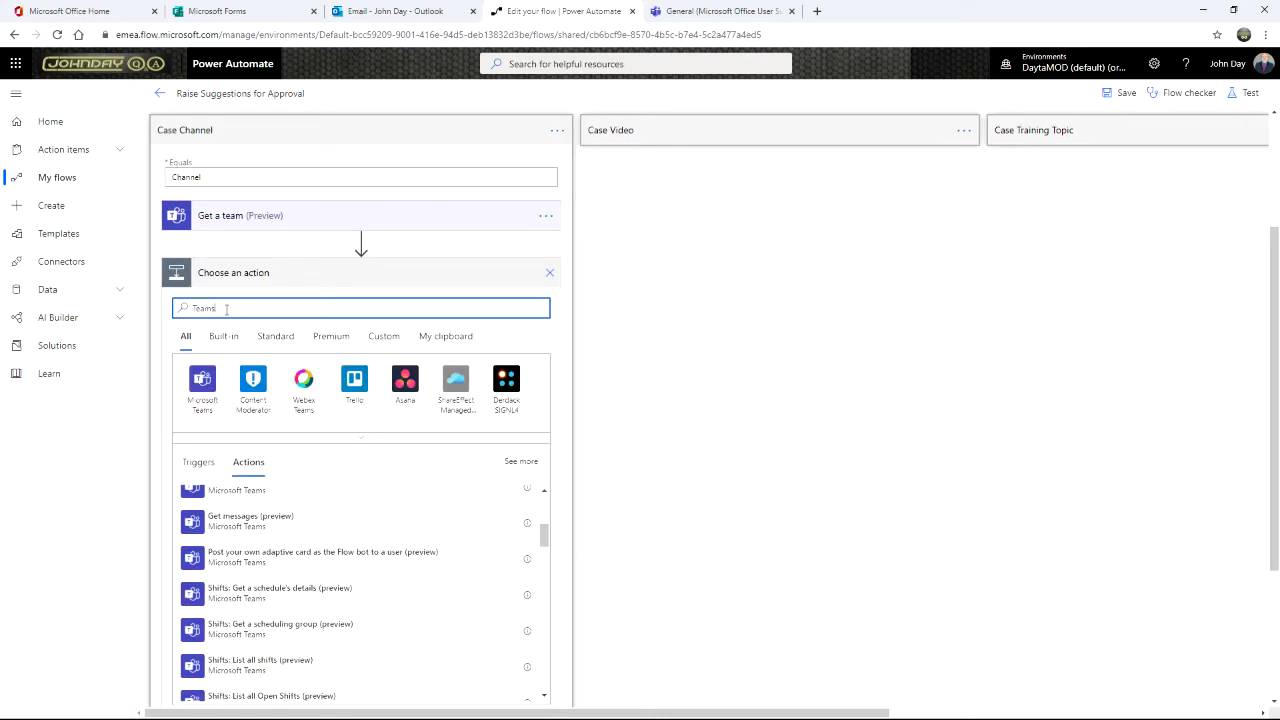
left_click(202, 385)
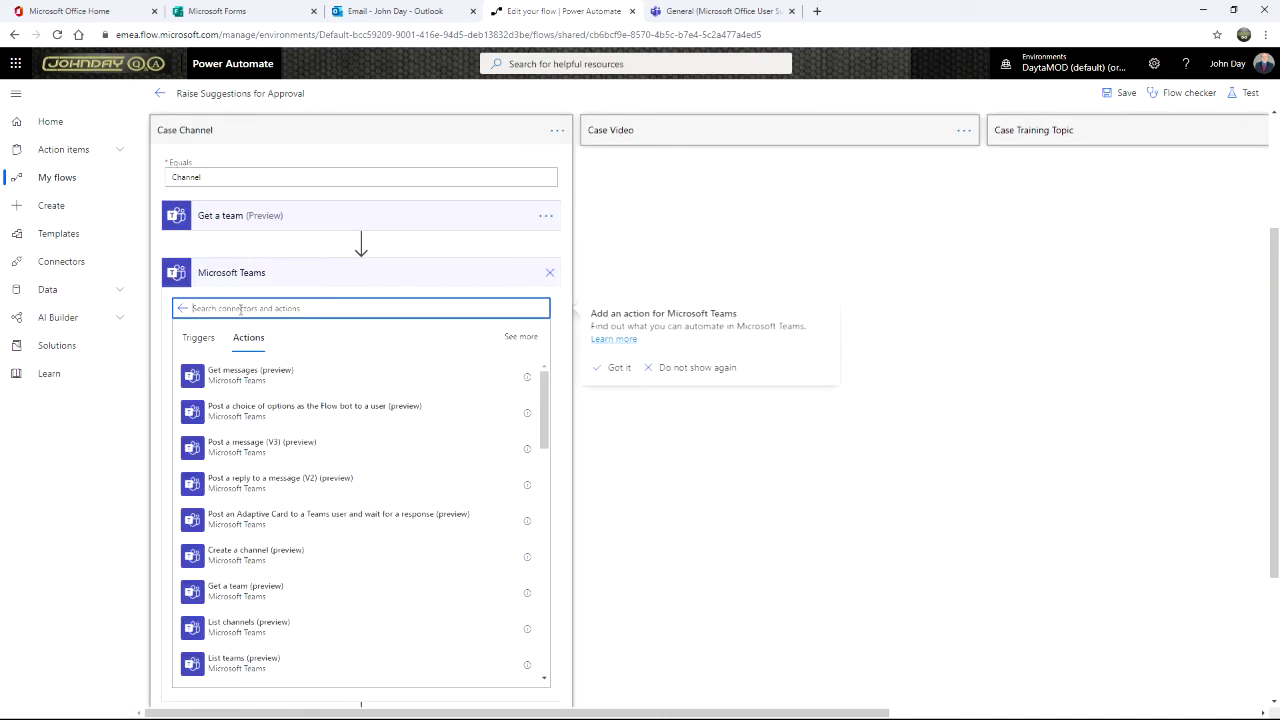
type("Channel")
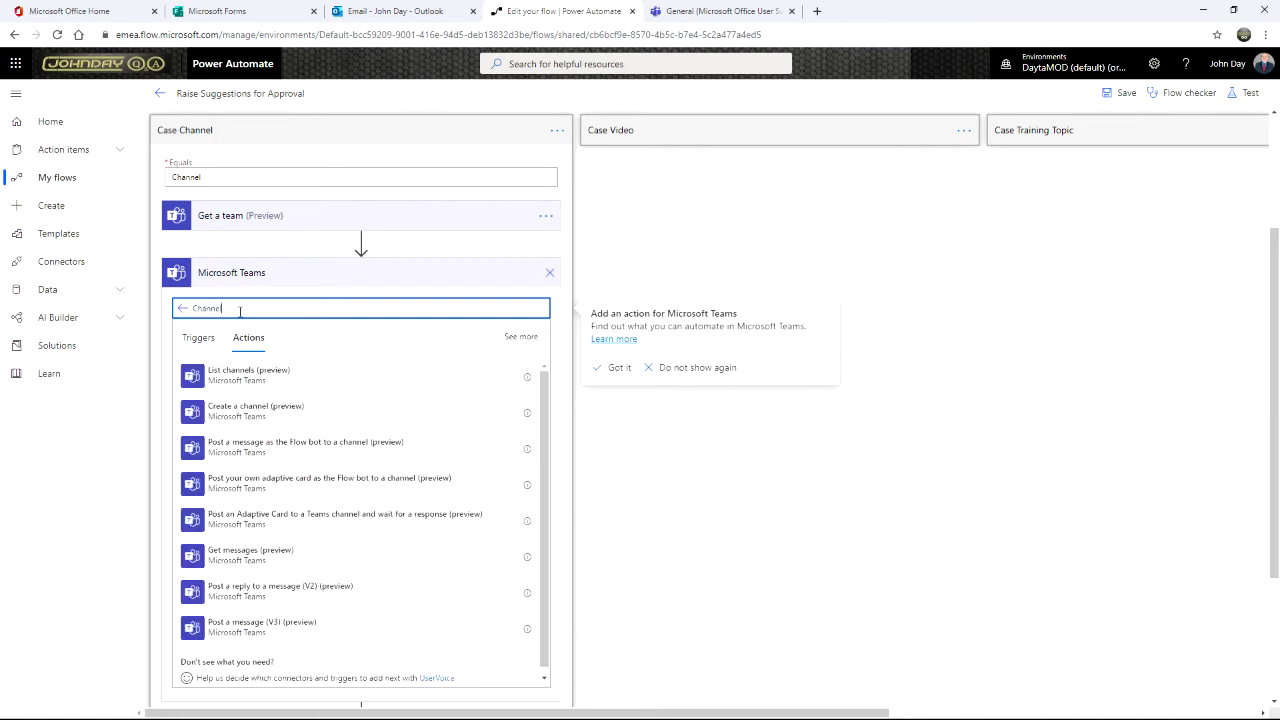
left_click(229, 378)
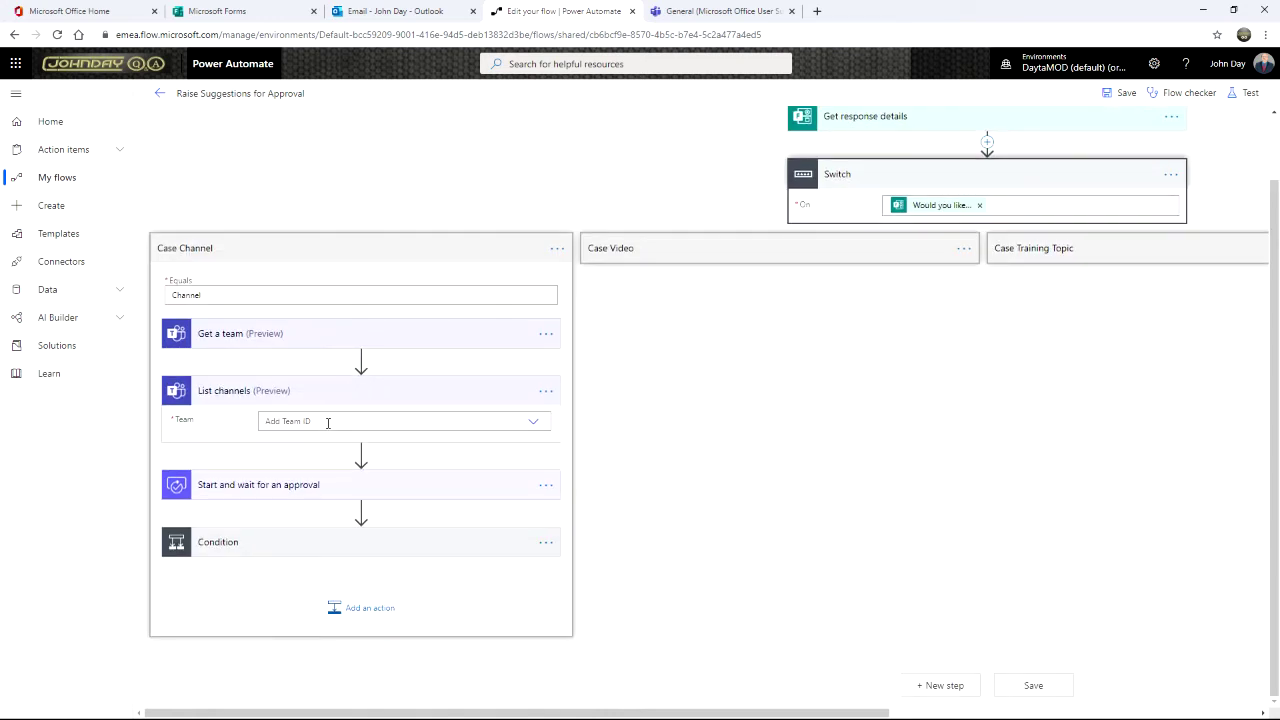
Step: Set the List channels action's team to Microsoft Office User Support Environment, matching the Get a team action
left_click(327, 422)
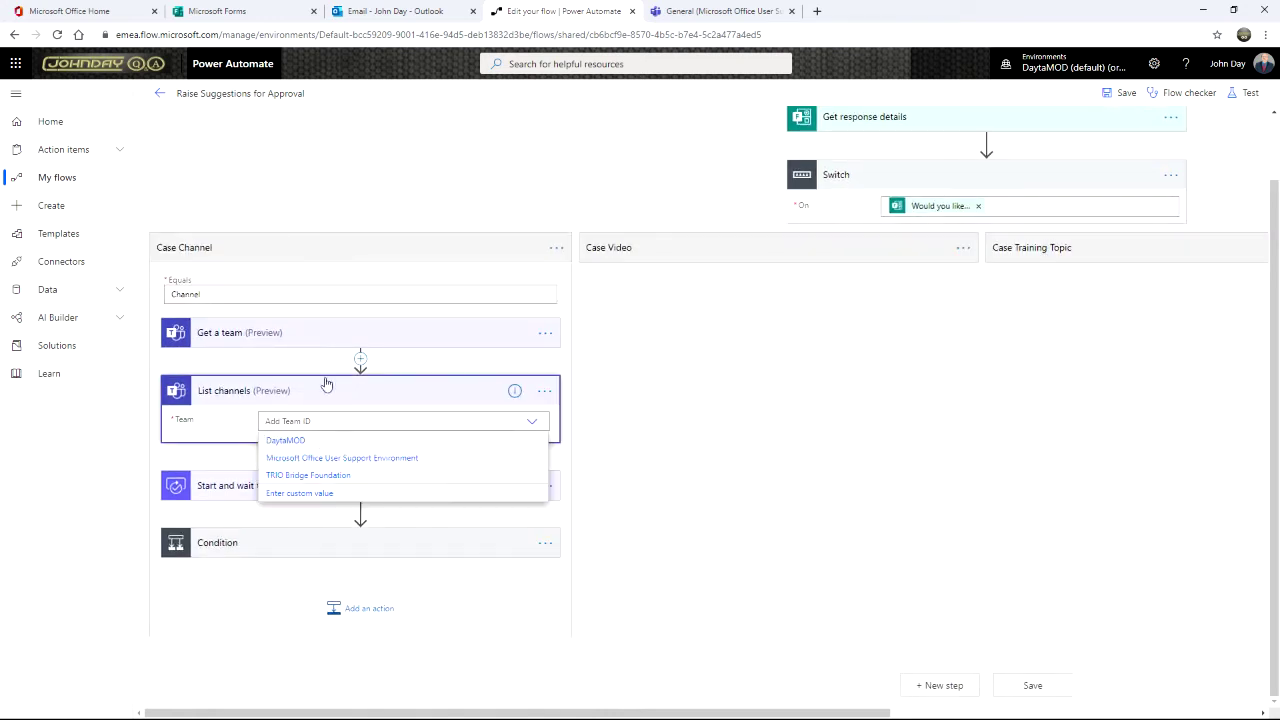
left_click(271, 334)
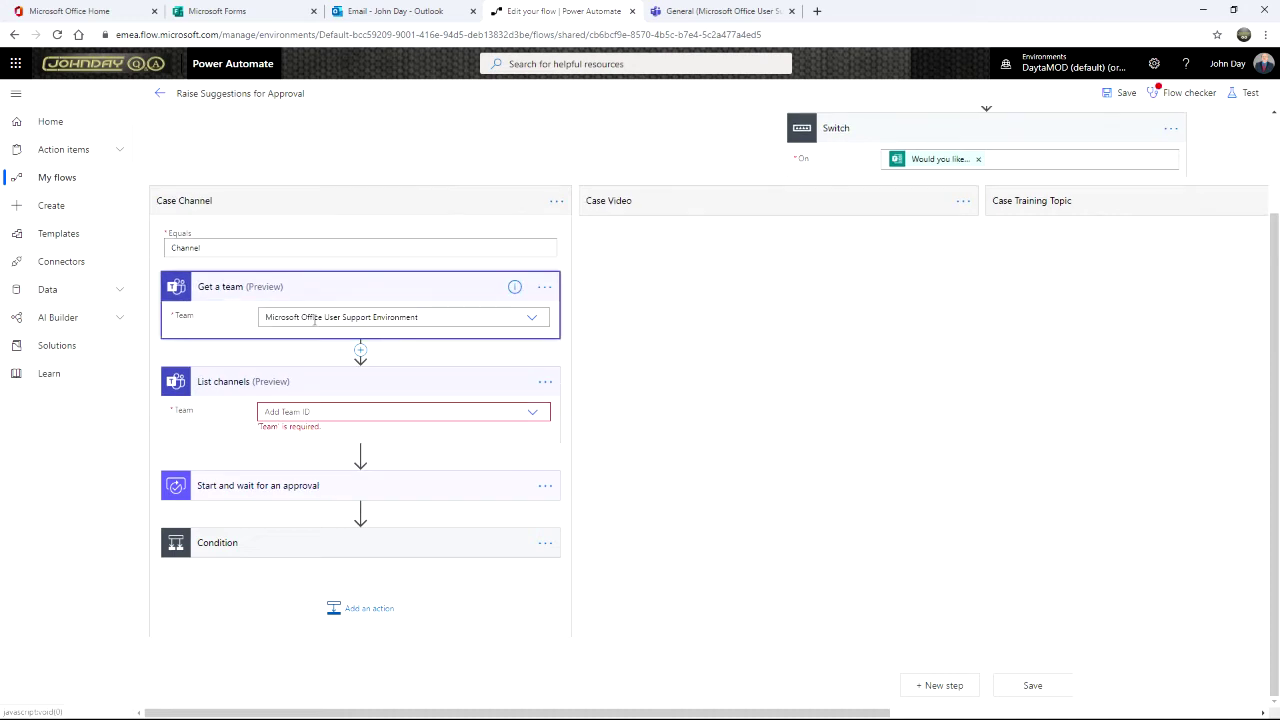
left_click(341, 417)
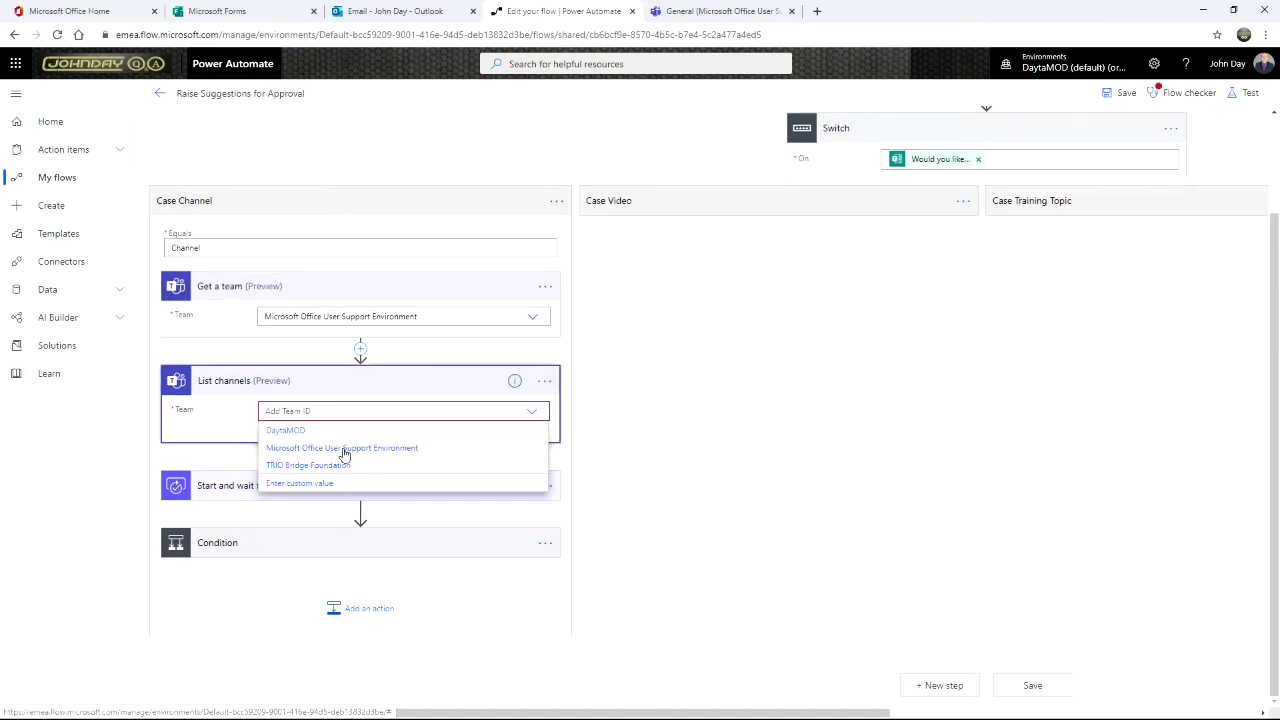
left_click(340, 449)
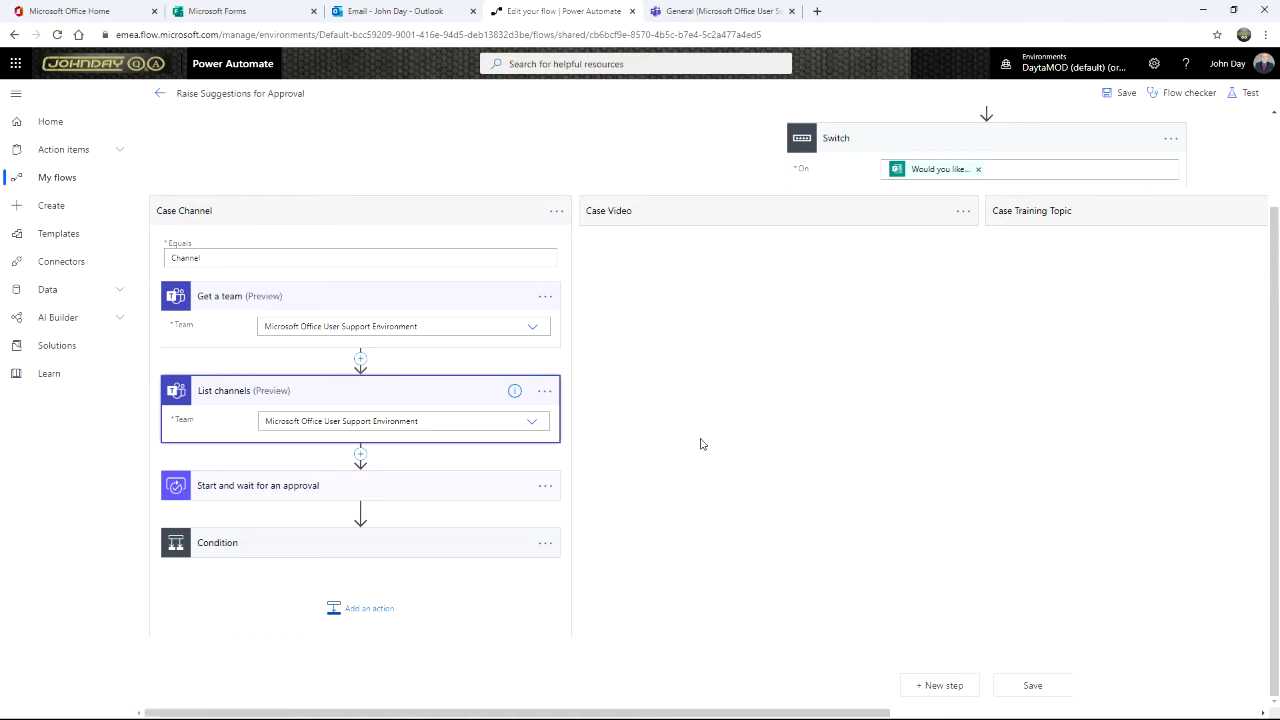
Step: Rename the List channels action as "List channels to chec against responders choice"
left_click(544, 391)
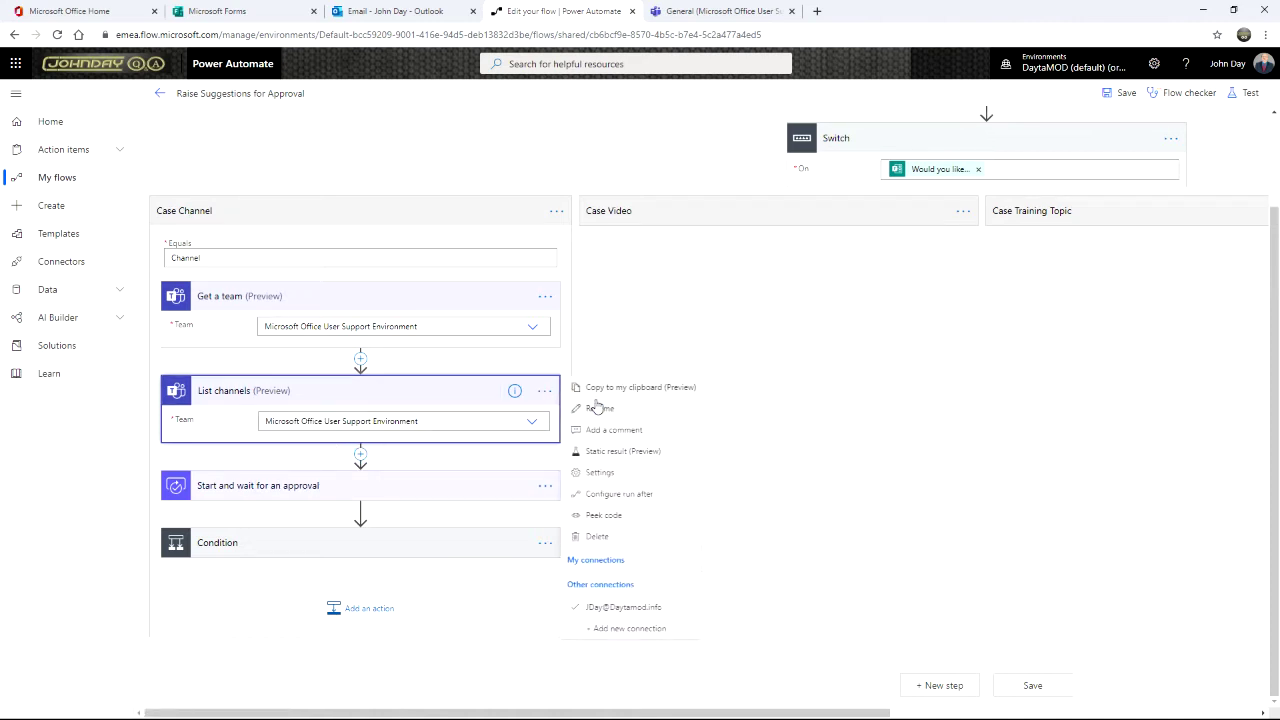
left_click(592, 408)
left_click(262, 390)
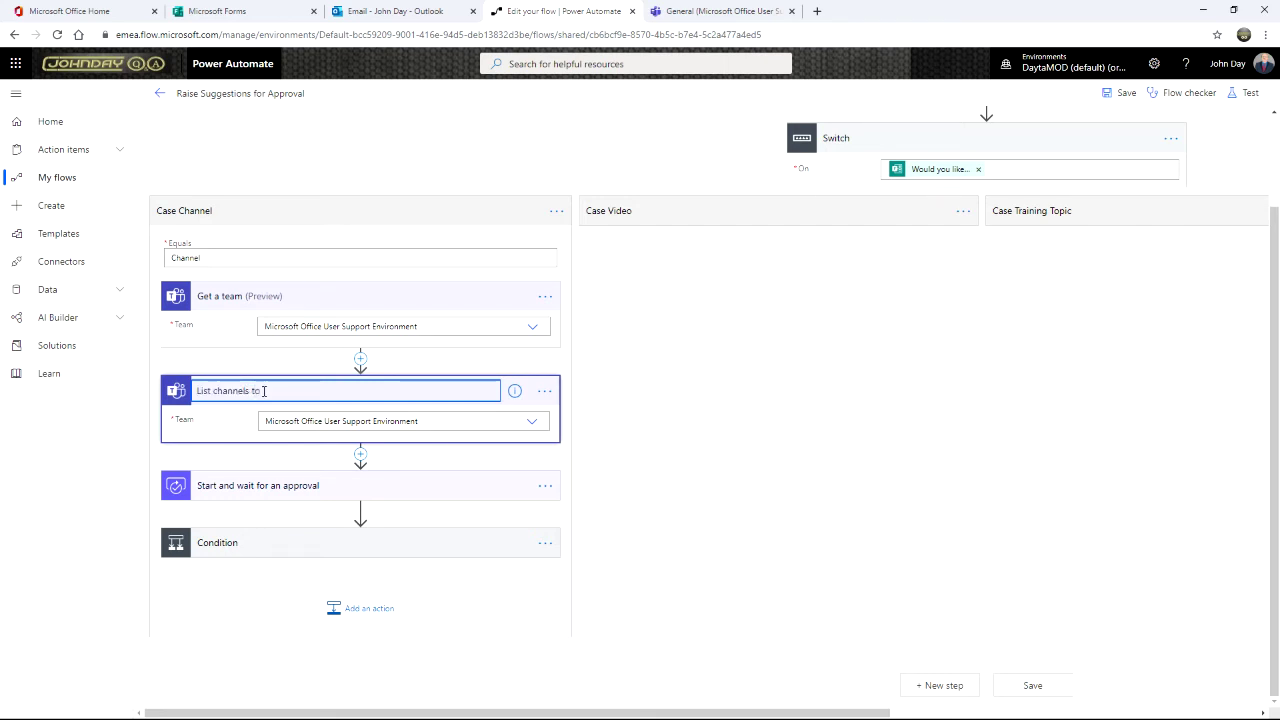
type("to chec against responders choice")
key("Return")
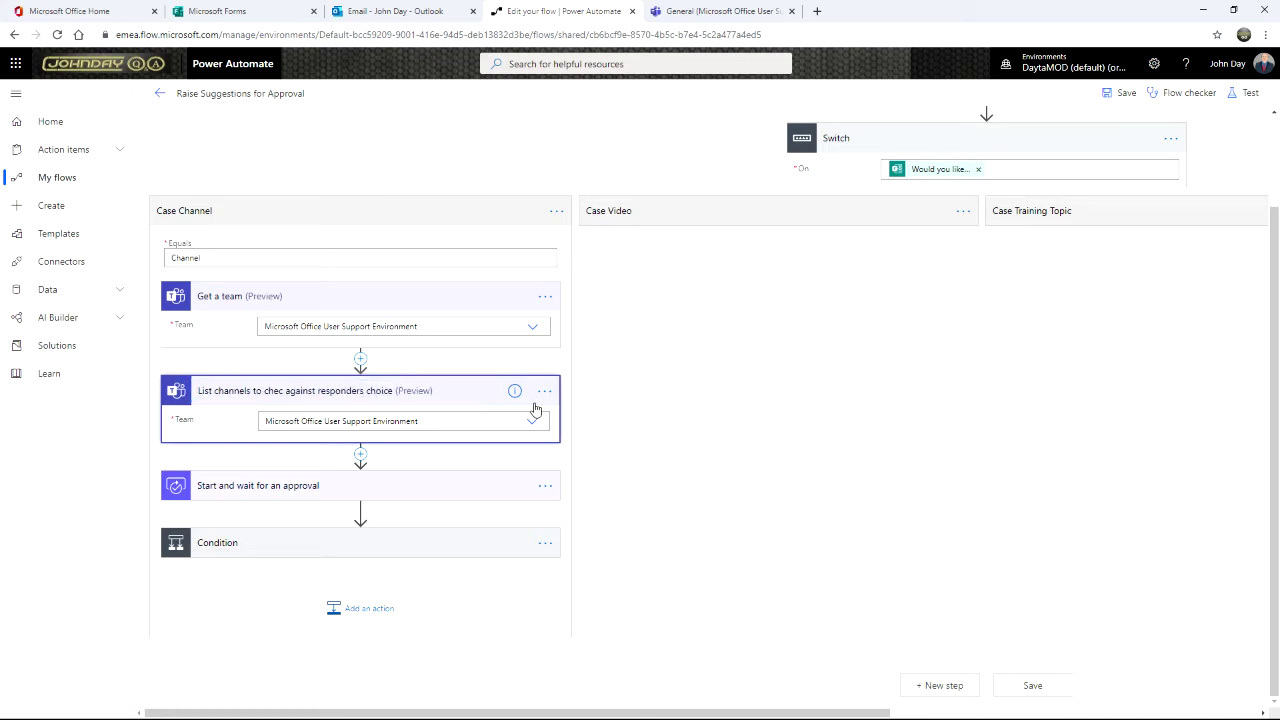
left_click(669, 478)
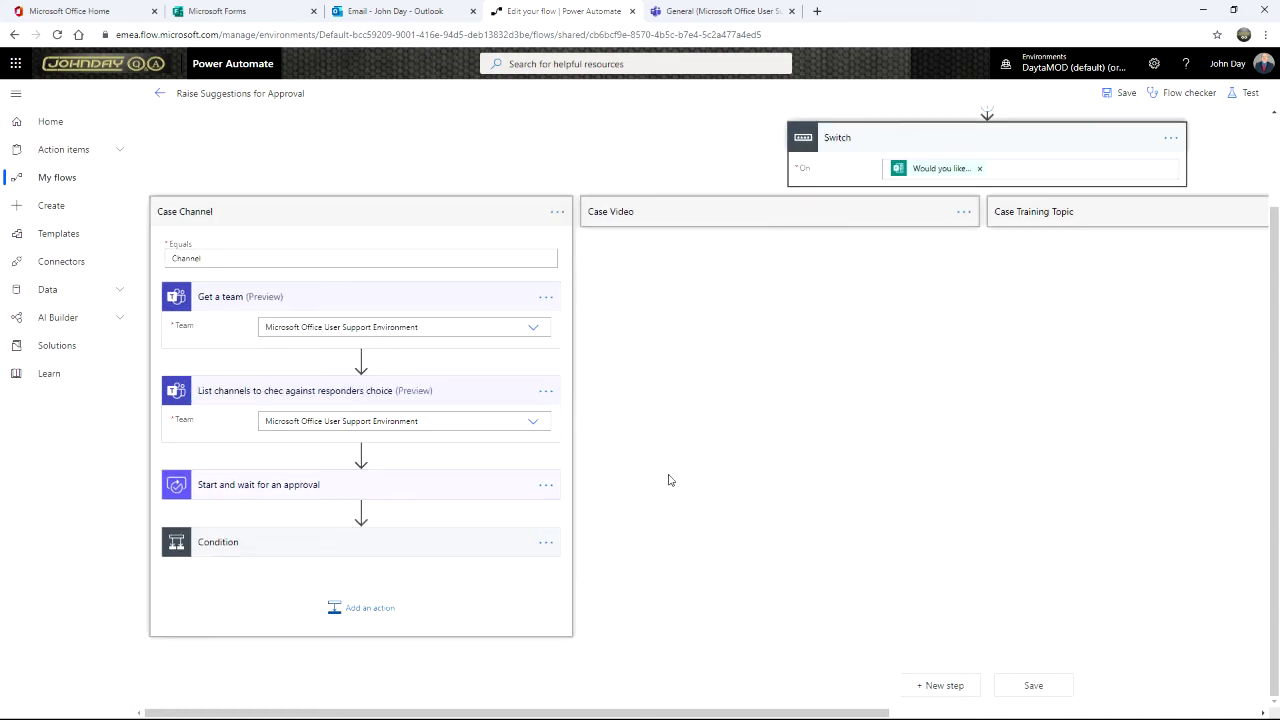
Step: Add an Apply to each control directly after the renamed List channels action
left_click(361, 455)
left_click(362, 474)
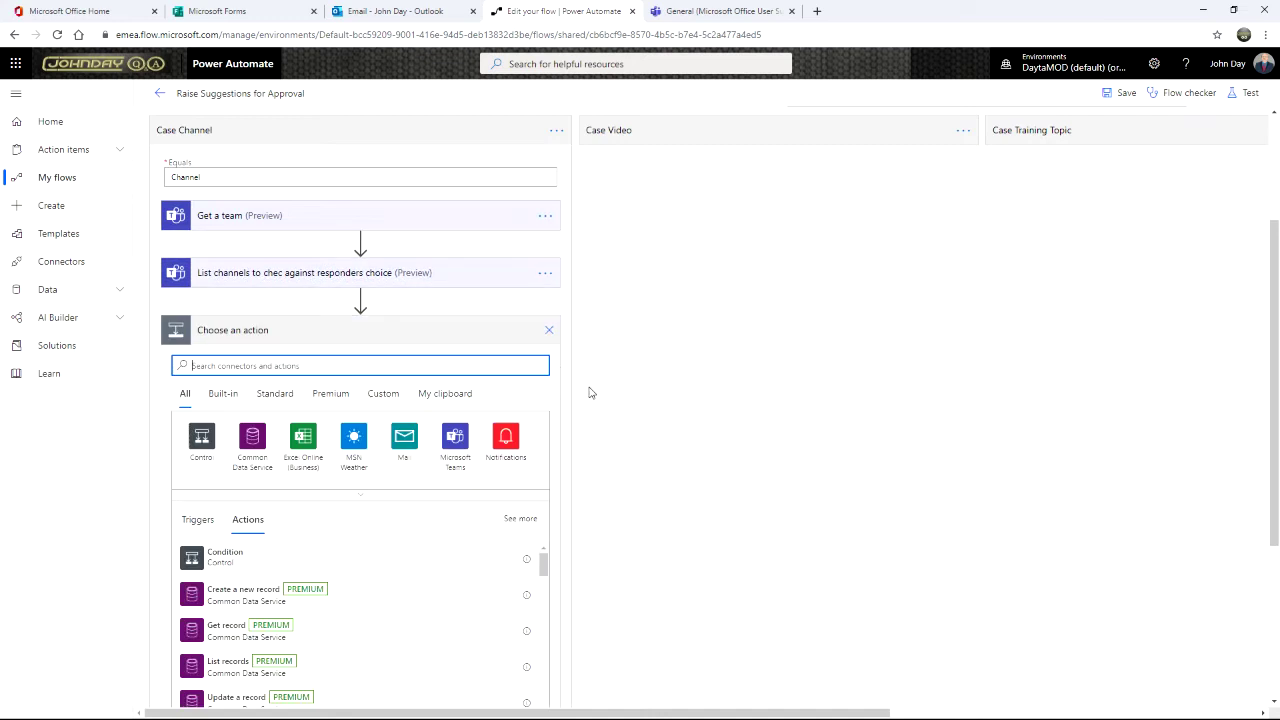
left_click(192, 437)
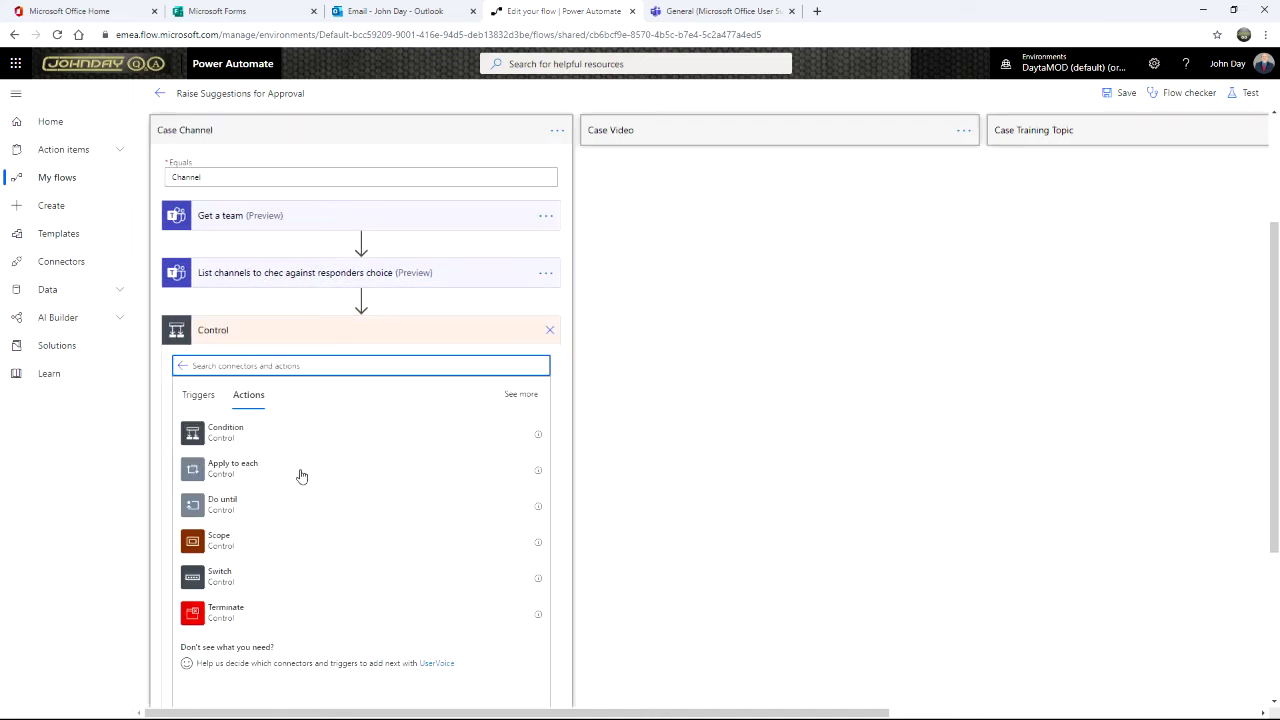
left_click(350, 466)
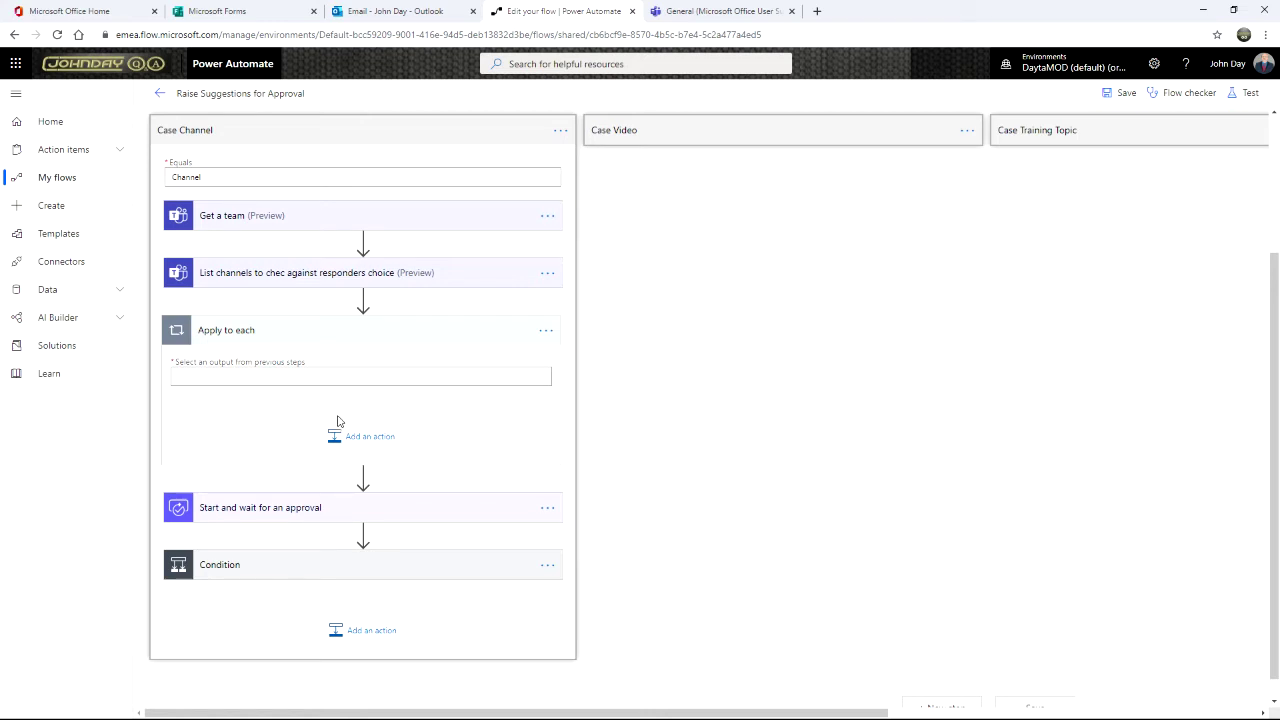
Step: Set the Apply to each input to Channel List and add a Condition inside the loop
left_click(354, 440)
left_click(296, 379)
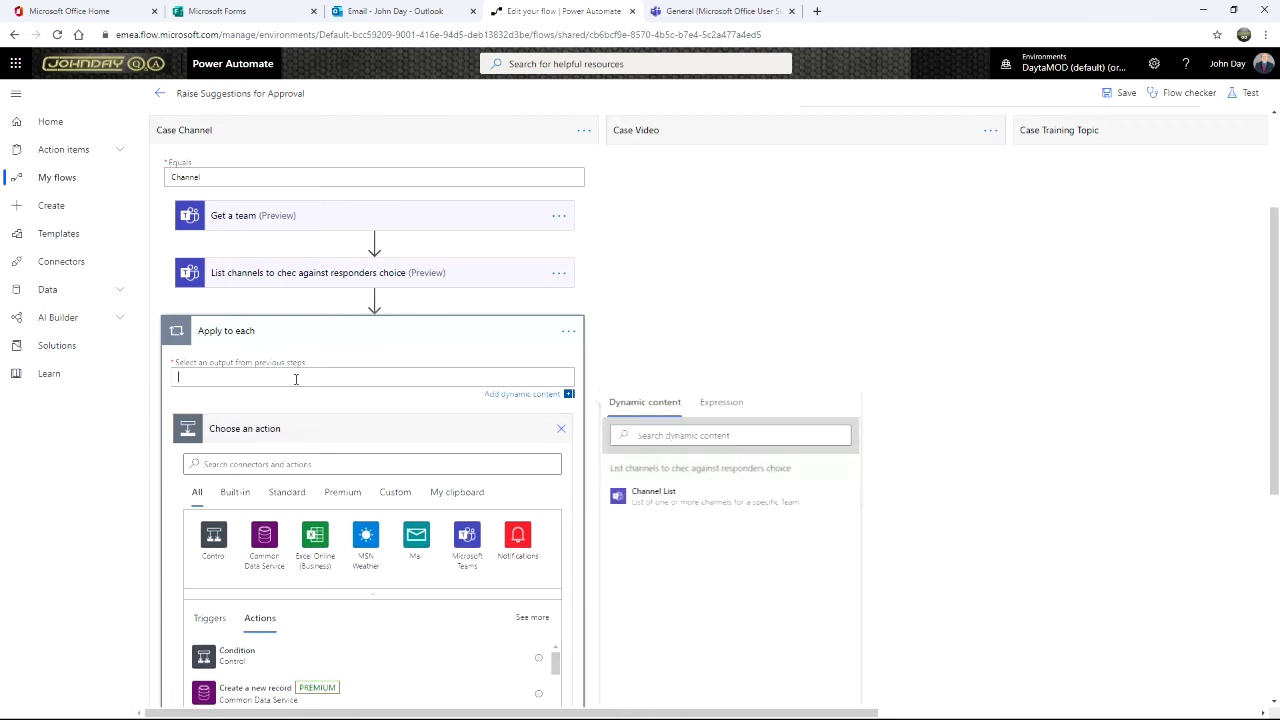
left_click(645, 497)
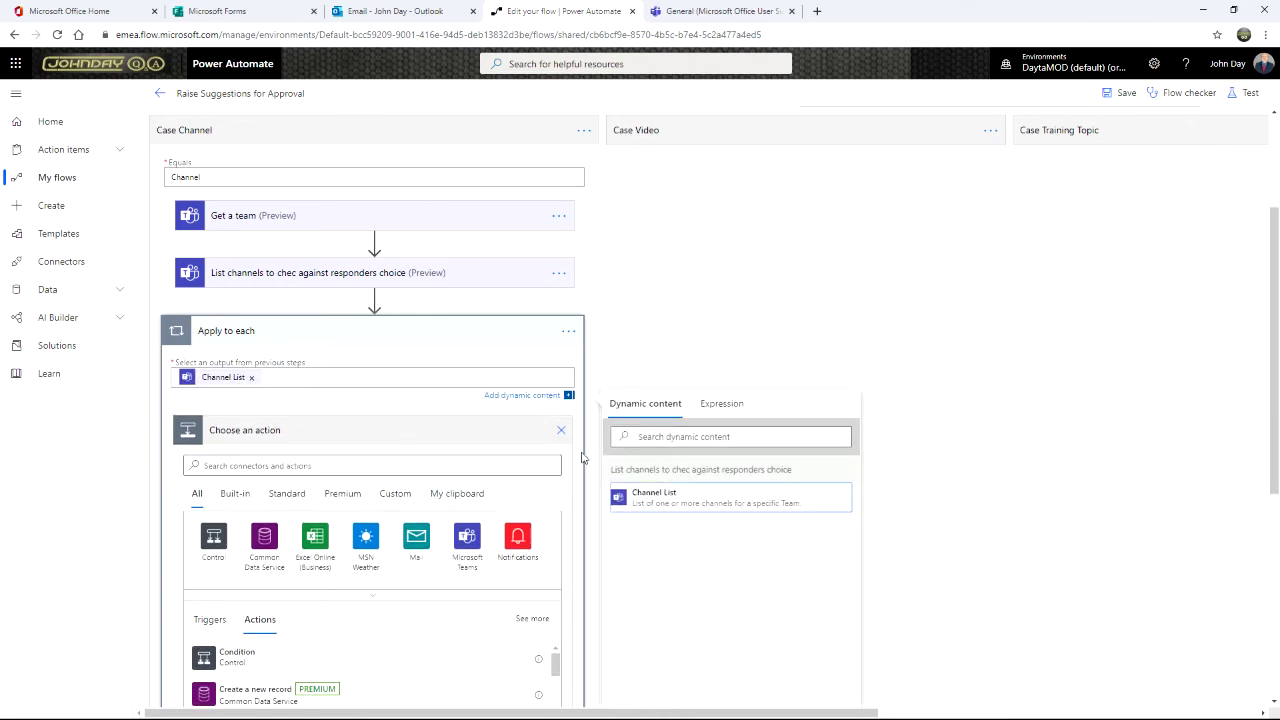
left_click(670, 479)
left_click(214, 538)
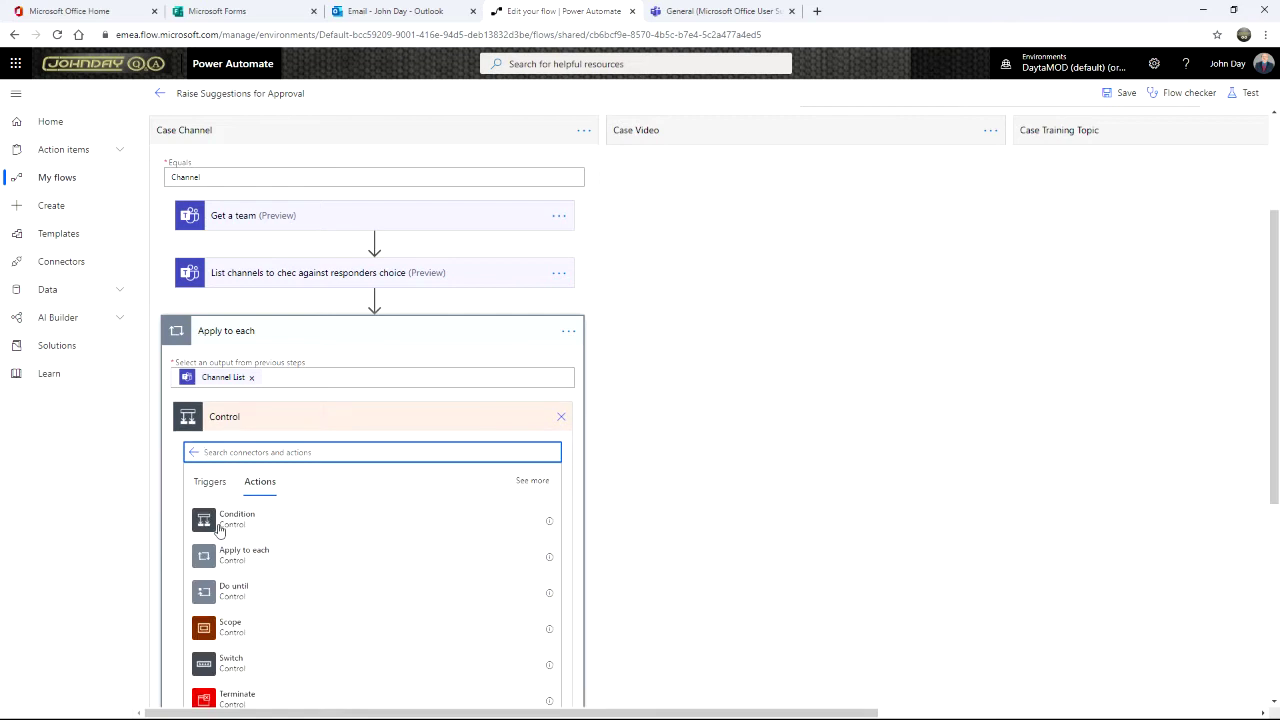
left_click(218, 525)
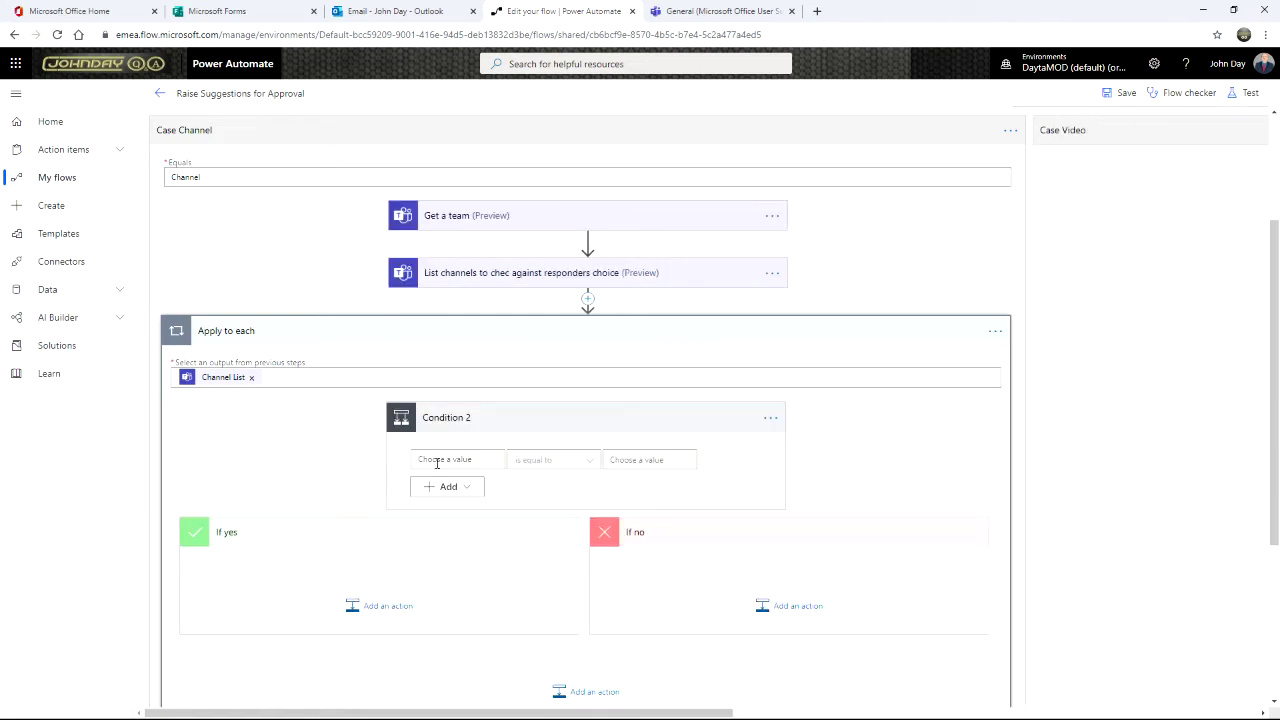
Step: Try to build a toLower expression for Condition 2's first value, looking for the channel field in the dynamic content
left_click(437, 460)
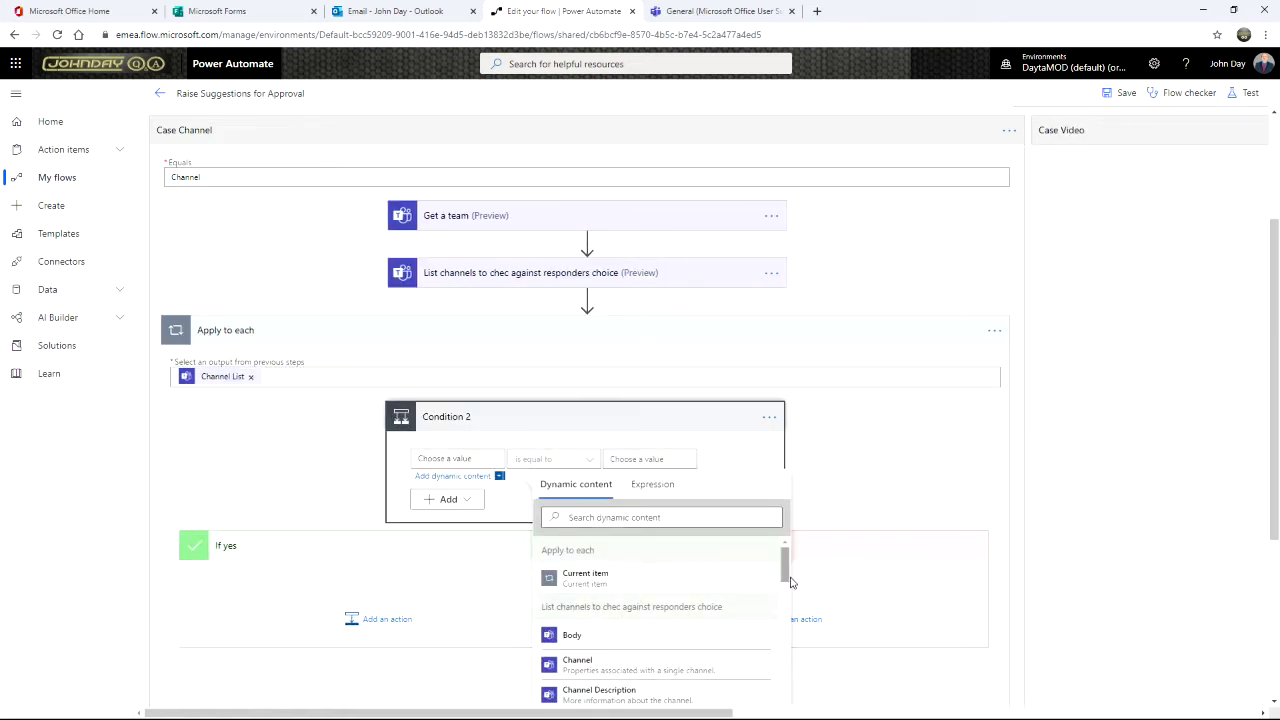
left_click_drag(788, 575, 788, 582)
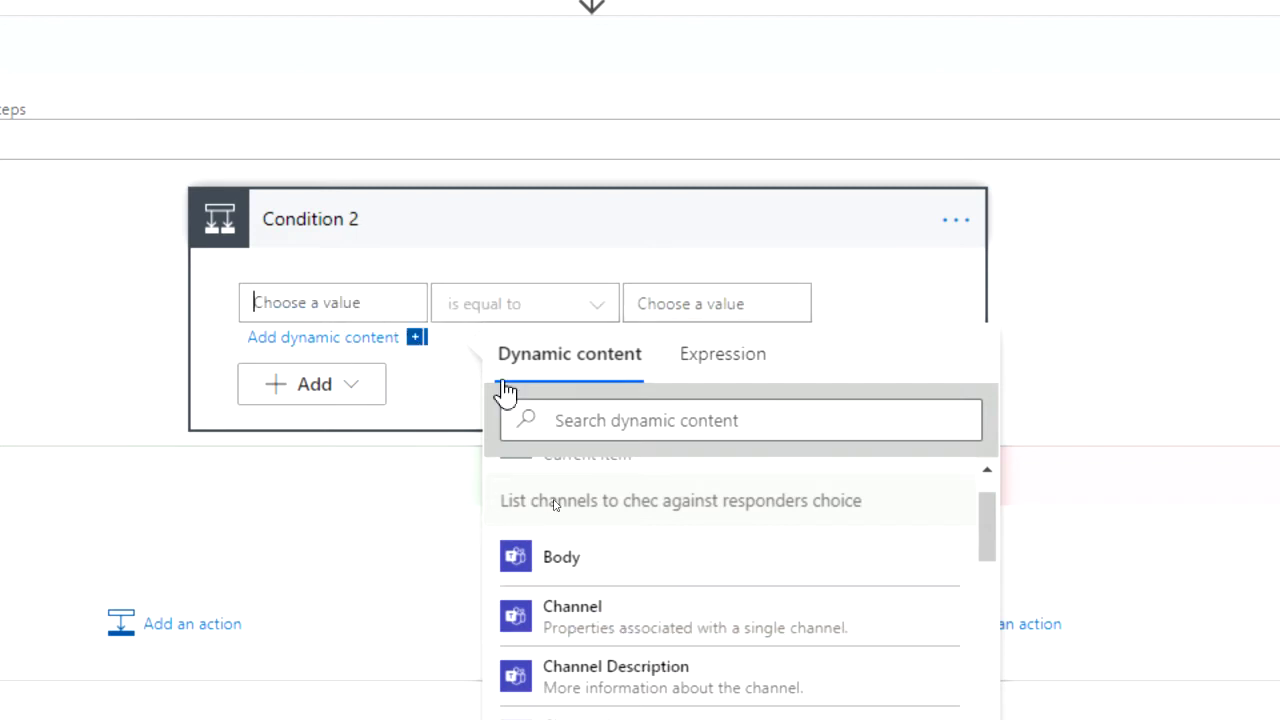
left_click(709, 365)
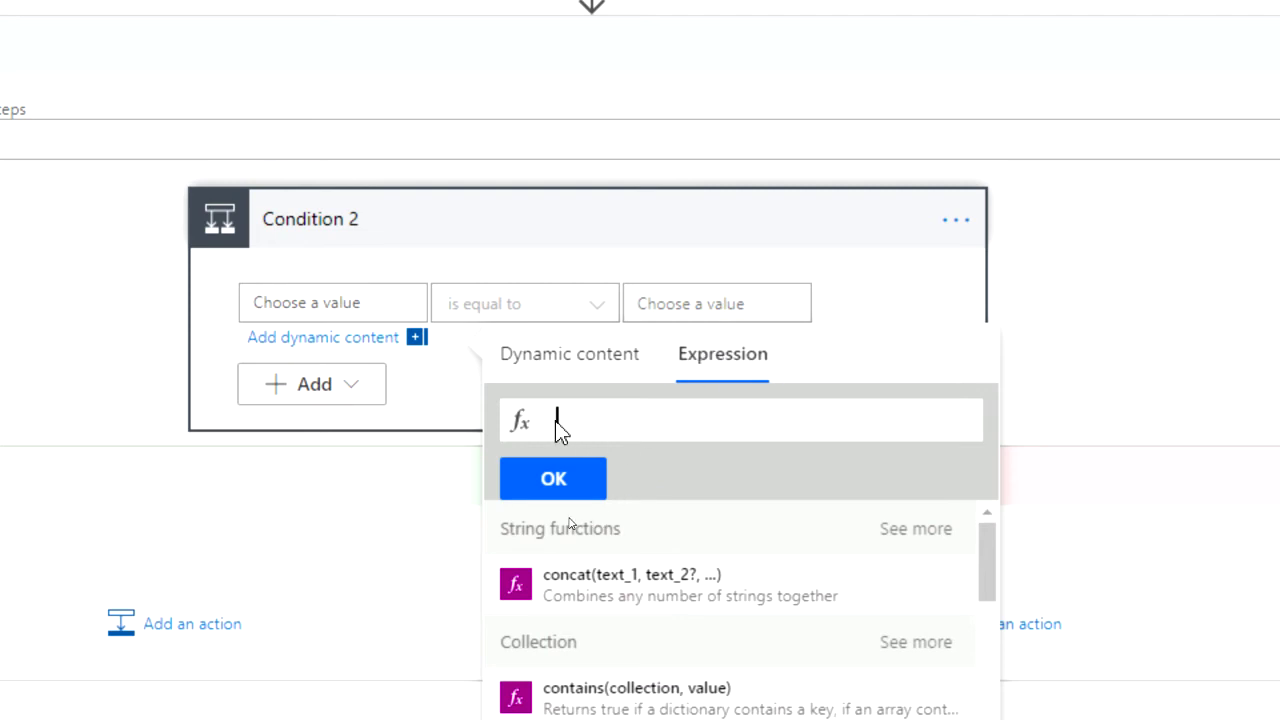
type("tol")
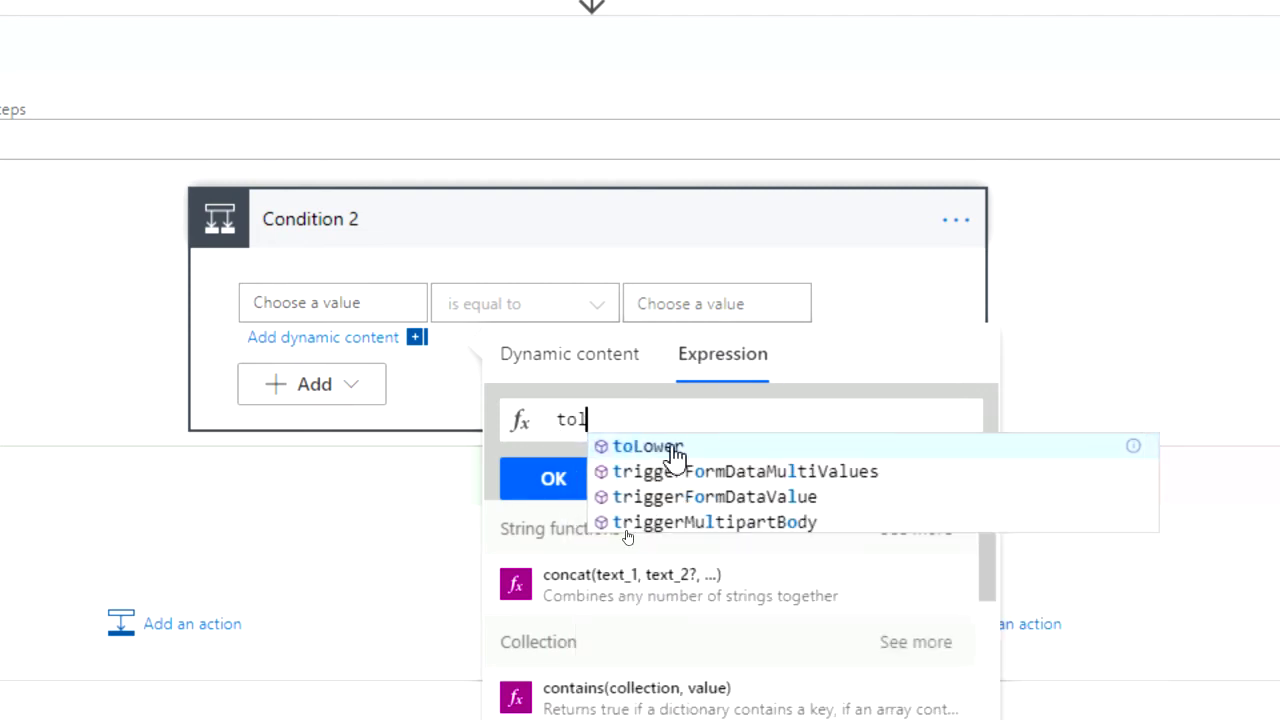
left_click(666, 449)
type("(")
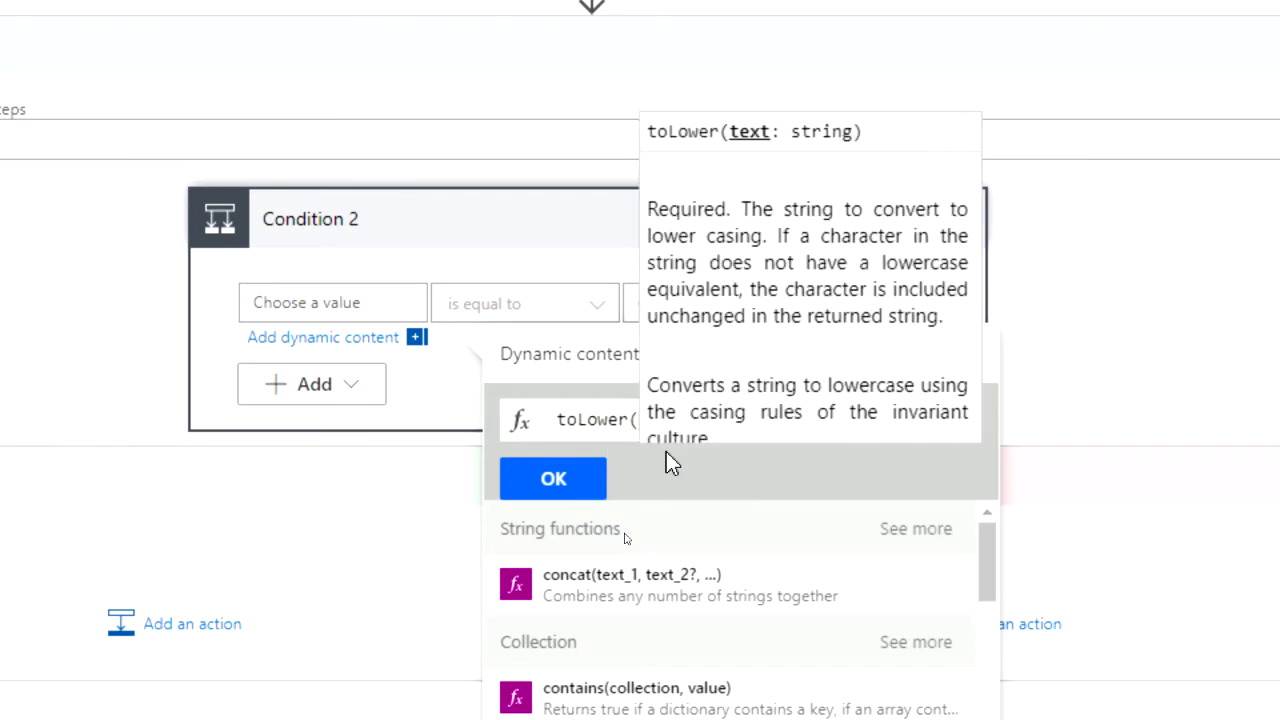
left_click(577, 356)
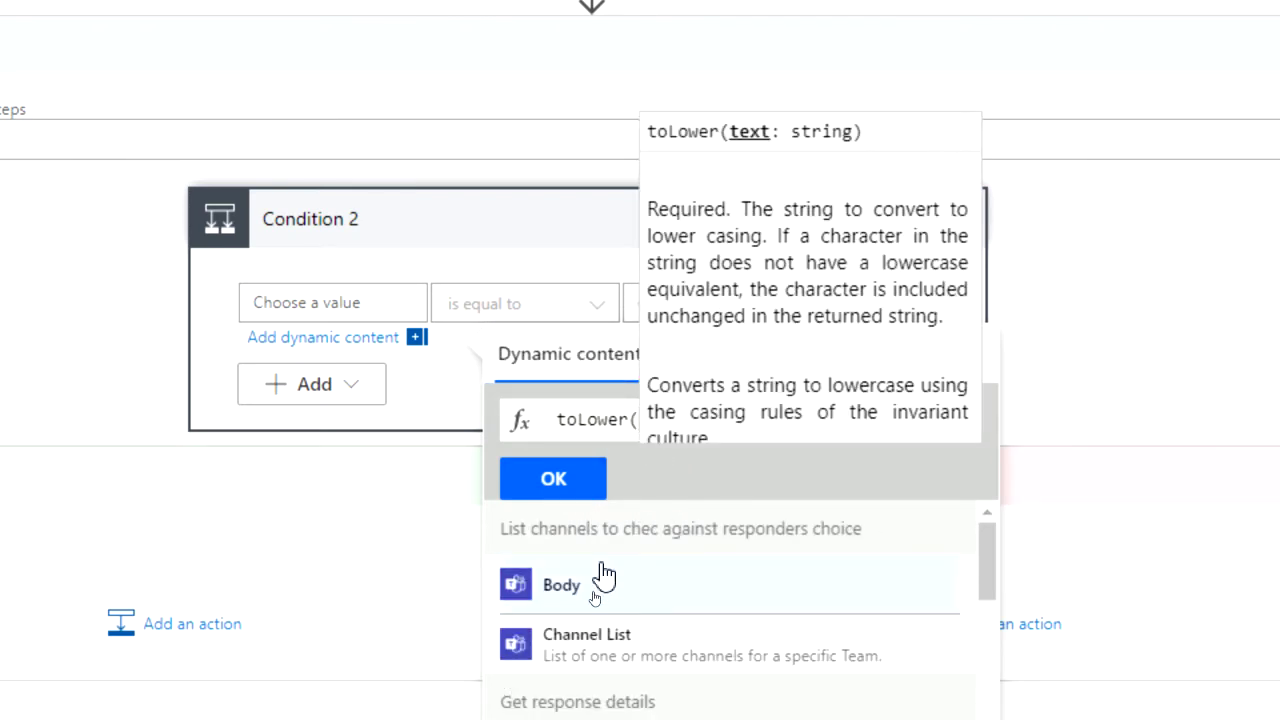
scroll(609, 634, "down", 5)
scroll(659, 638, "up", 3)
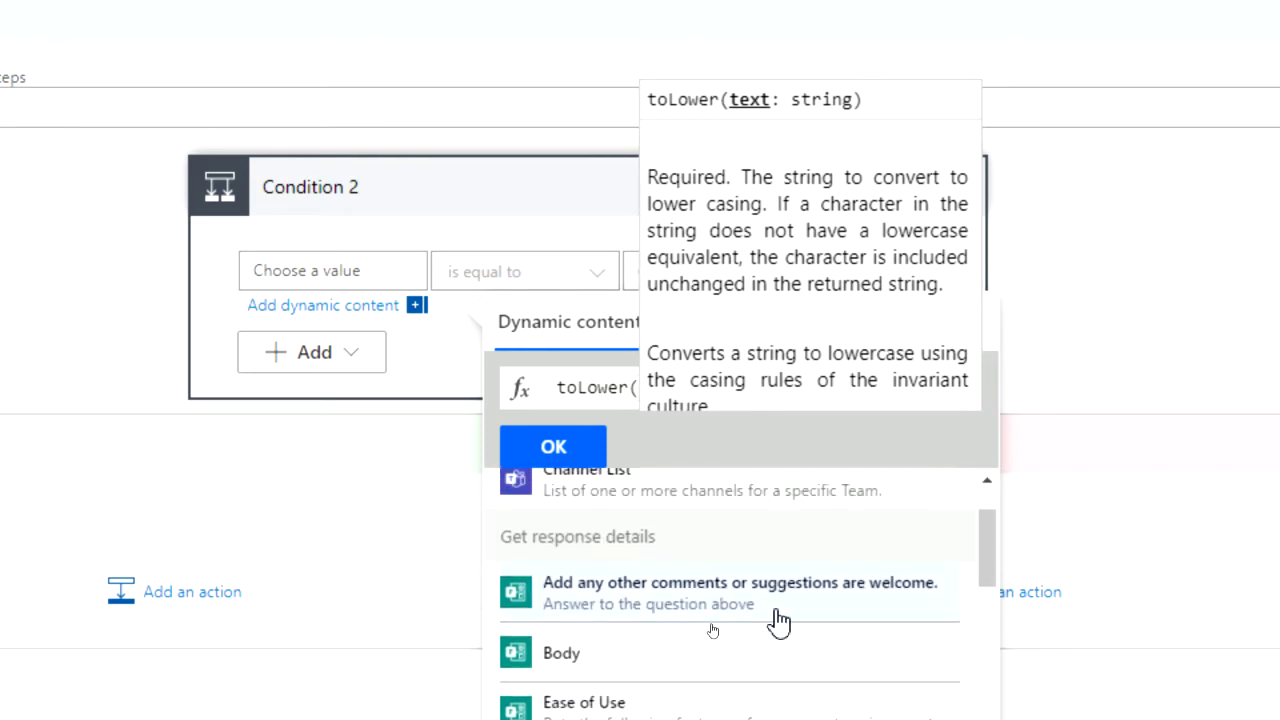
left_click_drag(987, 545, 987, 705)
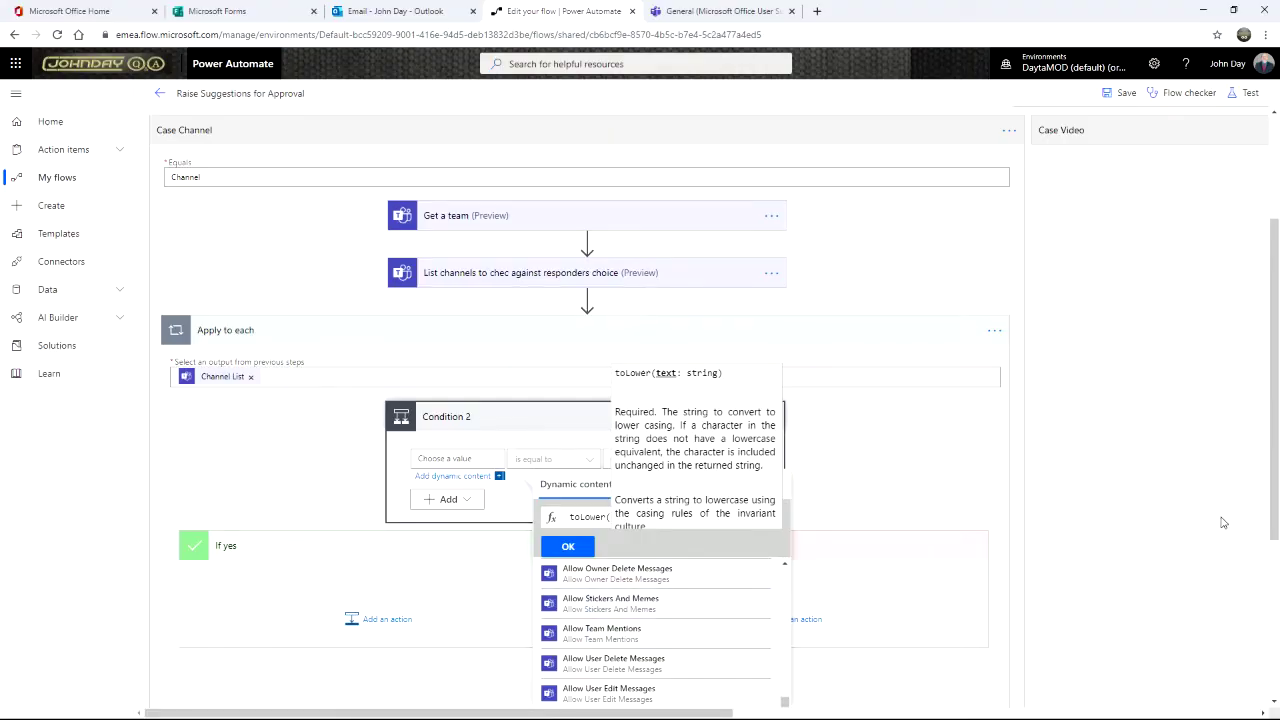
scroll(1223, 520, "down", 3)
left_click_drag(785, 430, 785, 357)
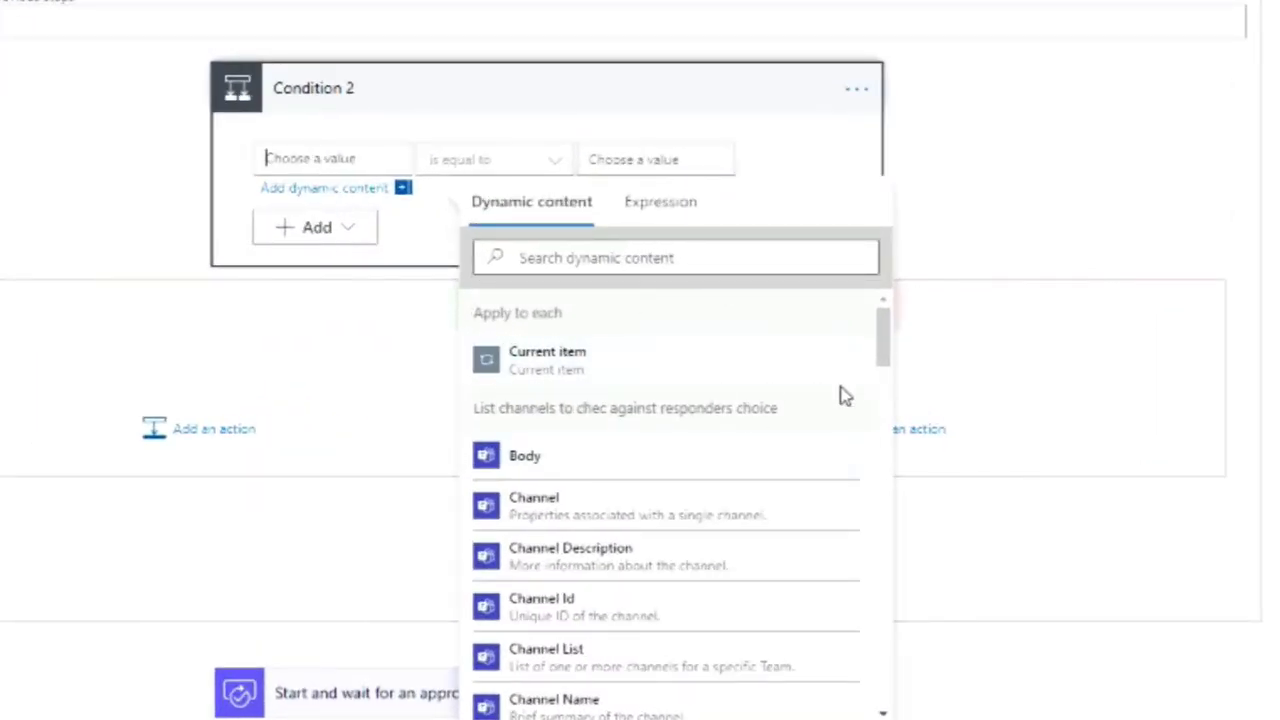
Step: Insert the Channel Name dynamic content as Condition 2's first value and remove it again
left_click_drag(886, 351, 890, 382)
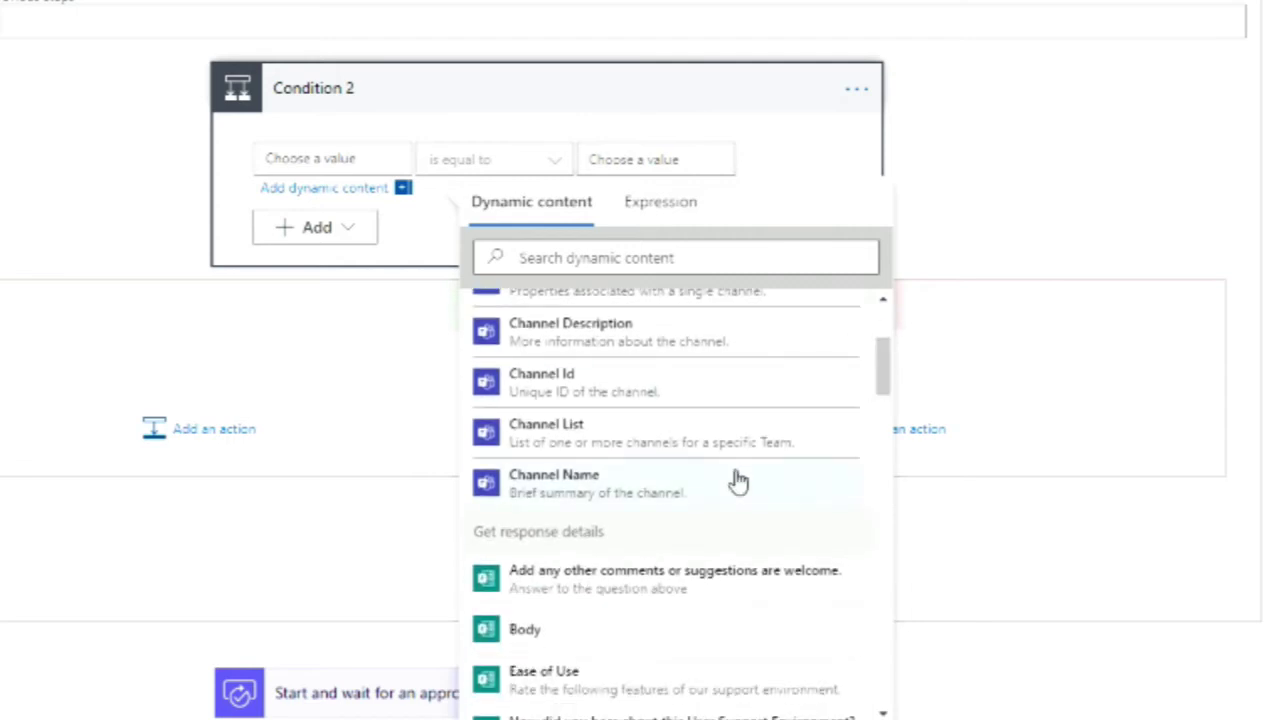
left_click(600, 497)
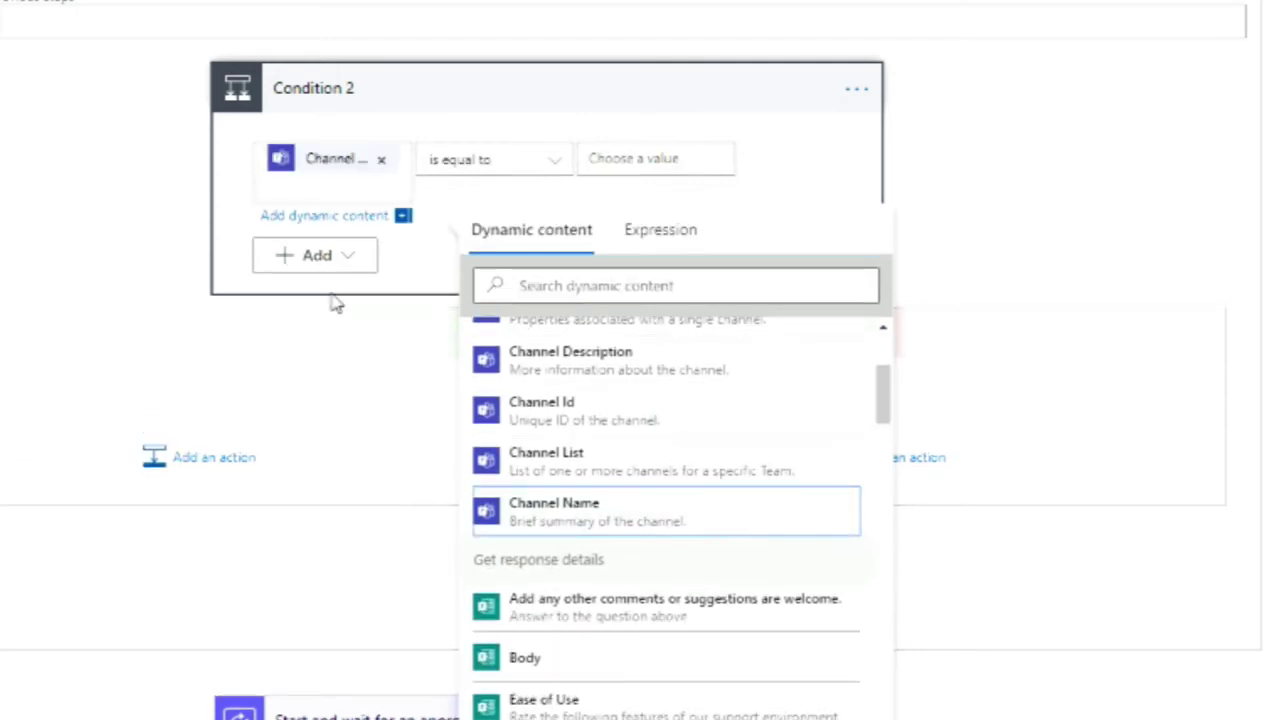
left_click(381, 167)
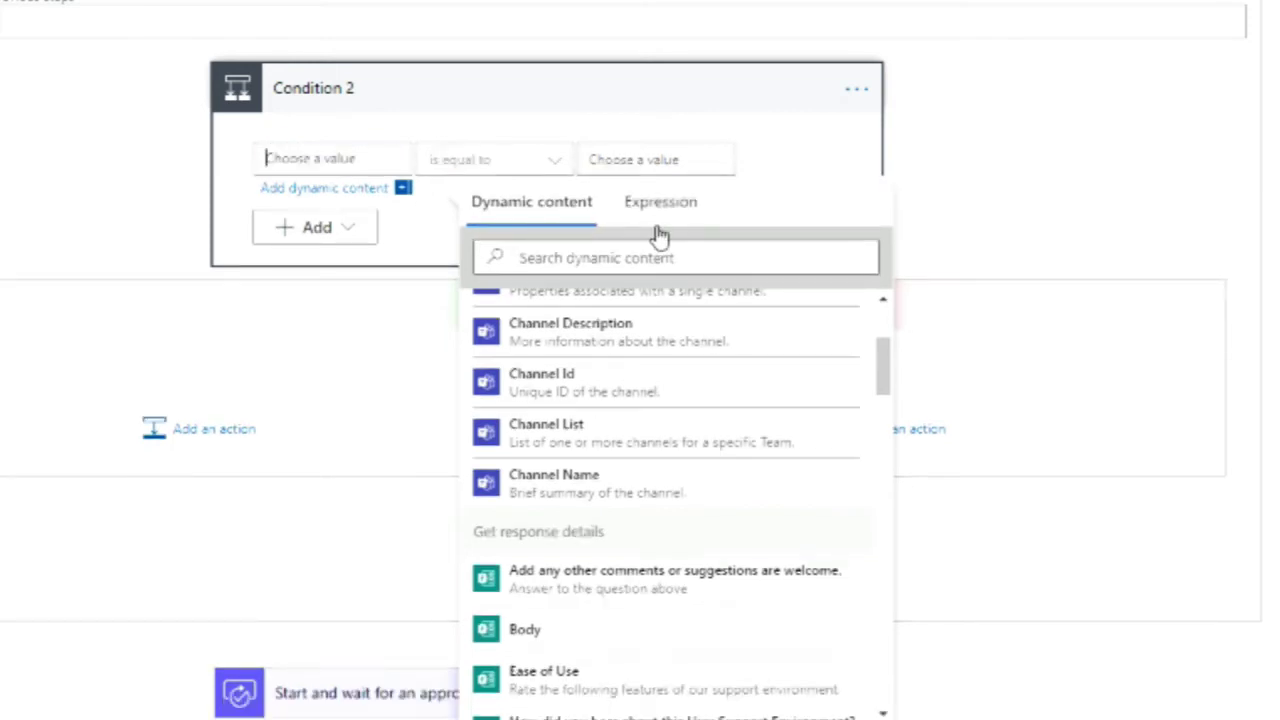
left_click(664, 206)
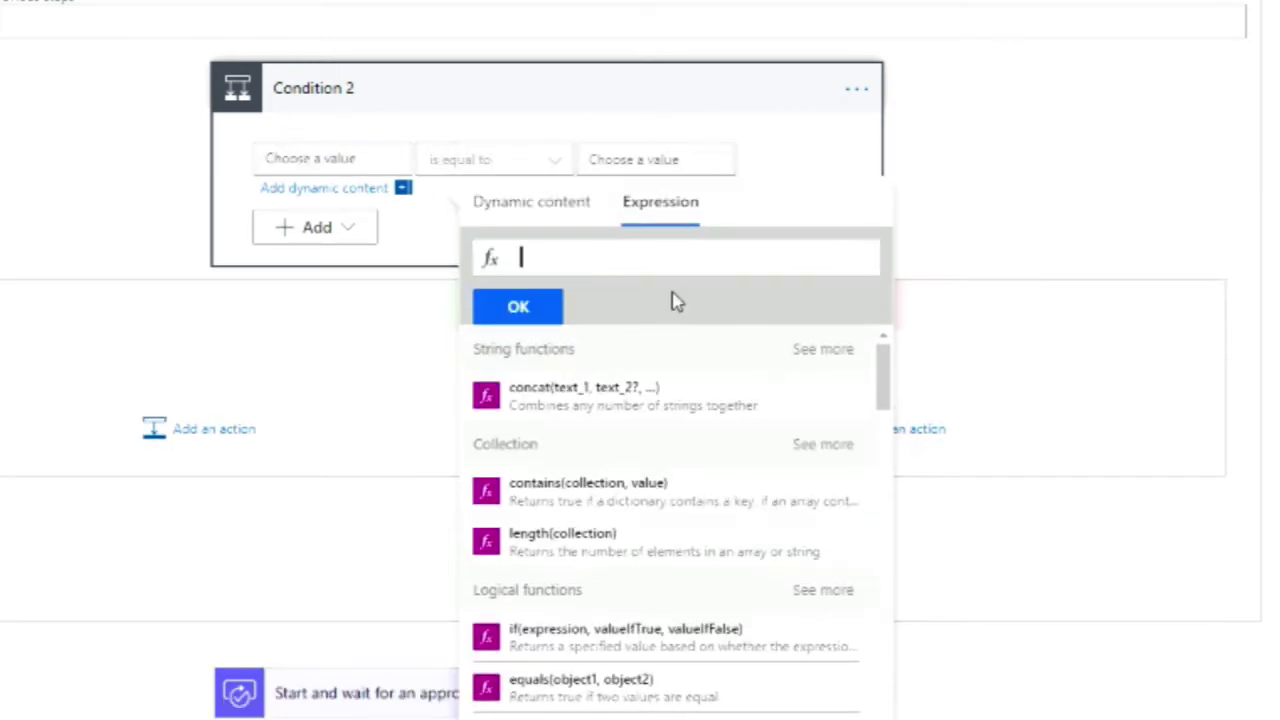
type("tolower(")
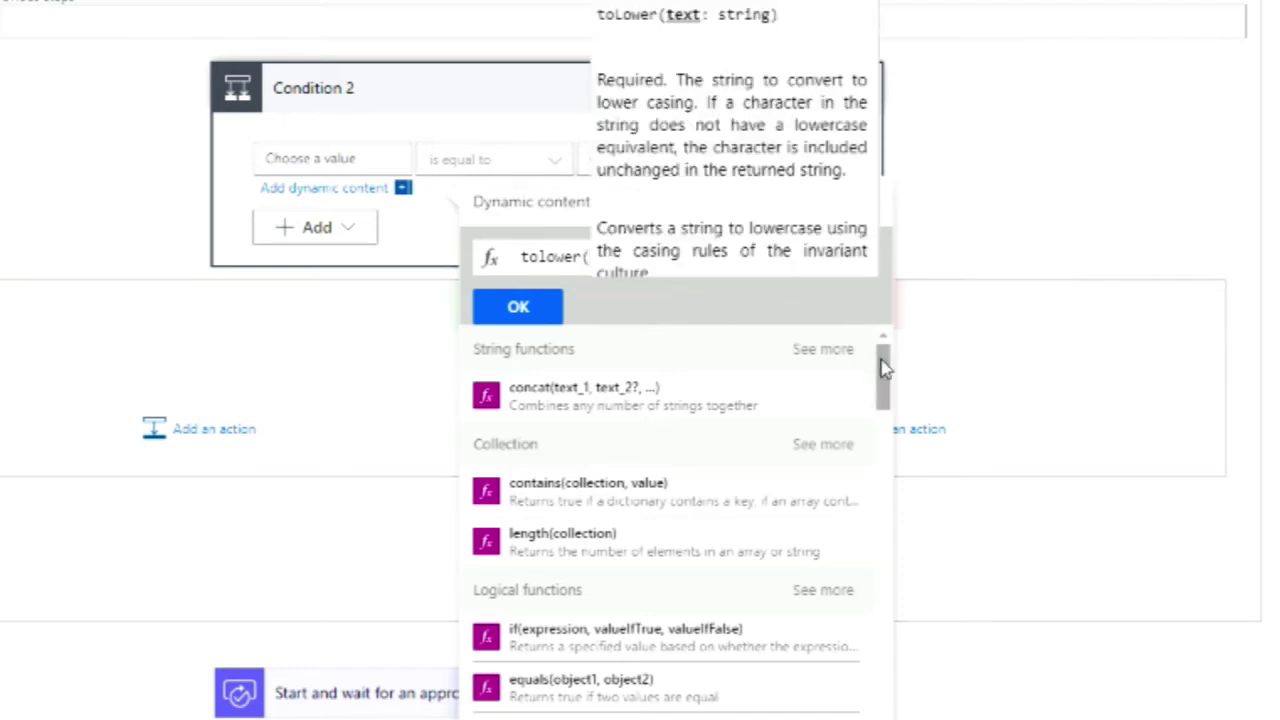
left_click(506, 206)
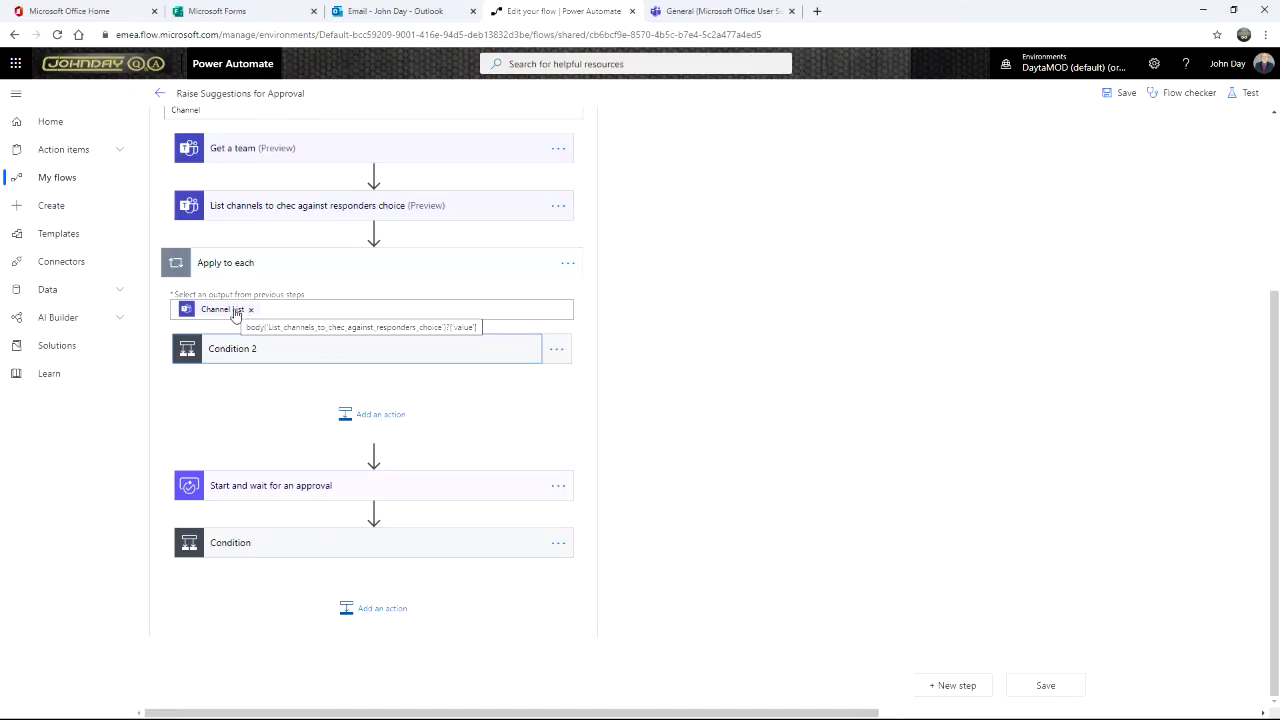
Step: Clear the Apply to each input and select the Channel List output for it again
left_click(251, 310)
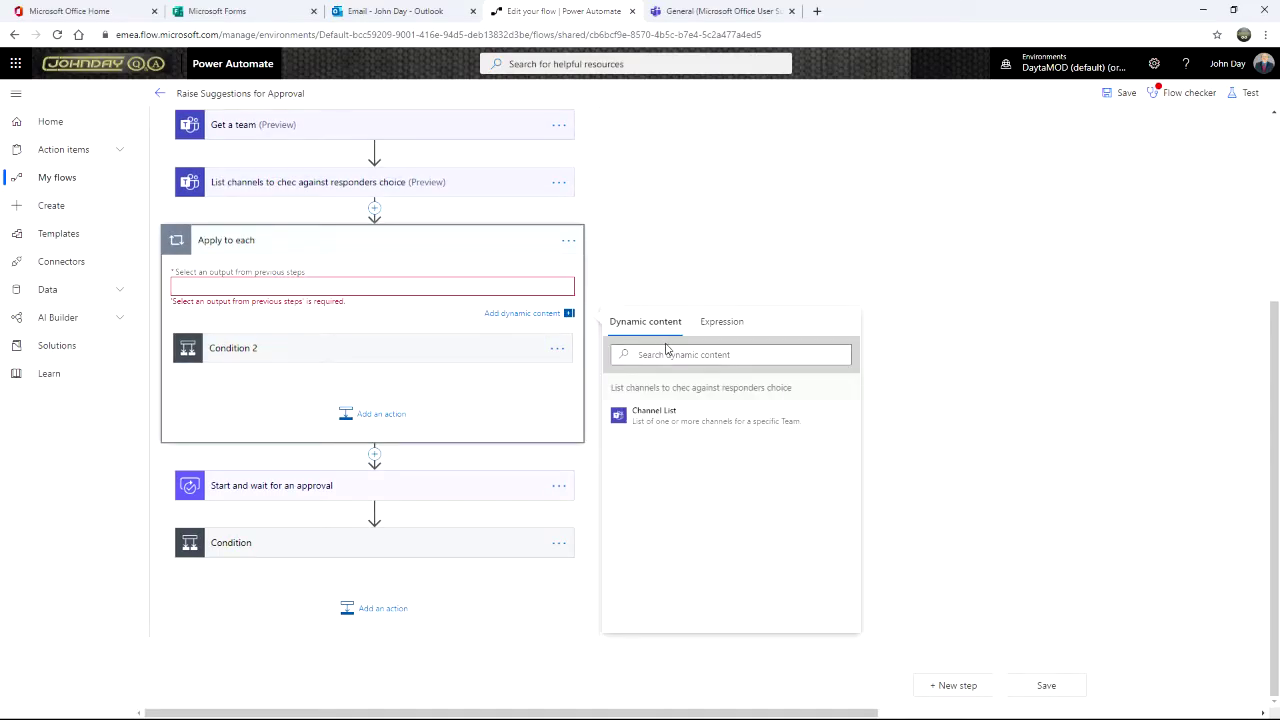
left_click(663, 420)
Step: Set Condition 2's first value to the expression toLower(items('Apply_to_each')?['displayName'])
left_click(281, 368)
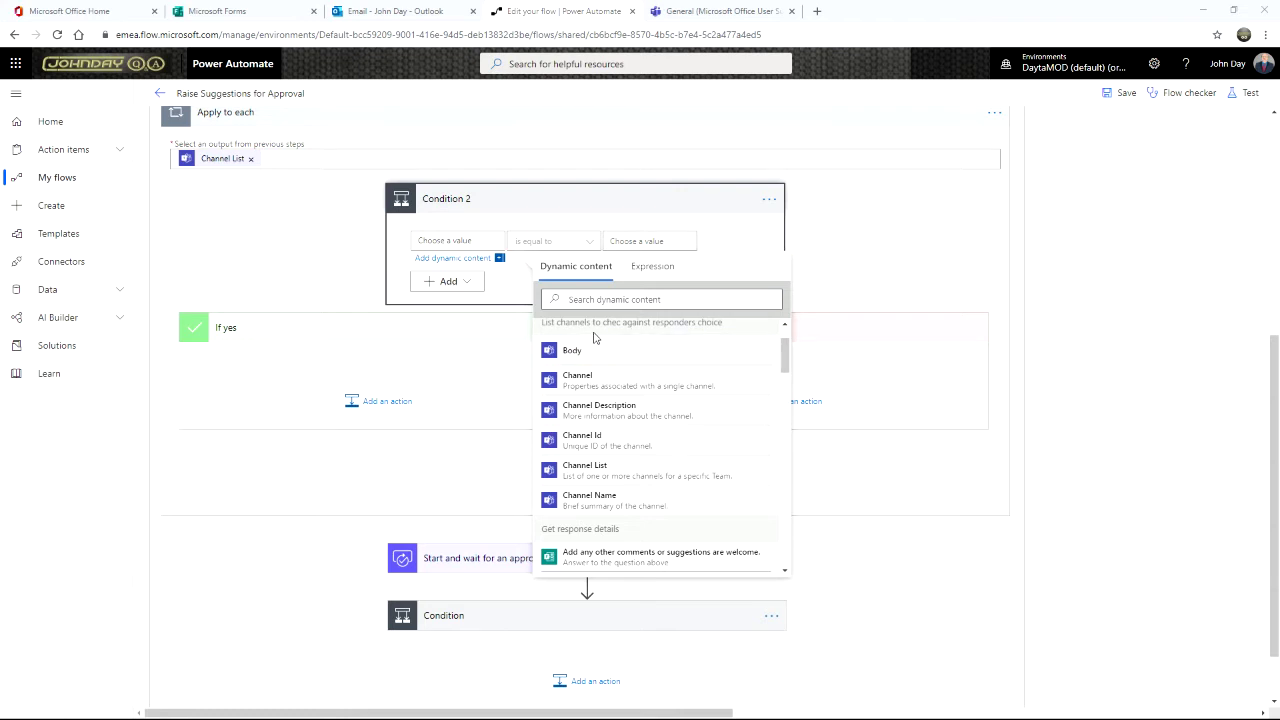
left_click(650, 270)
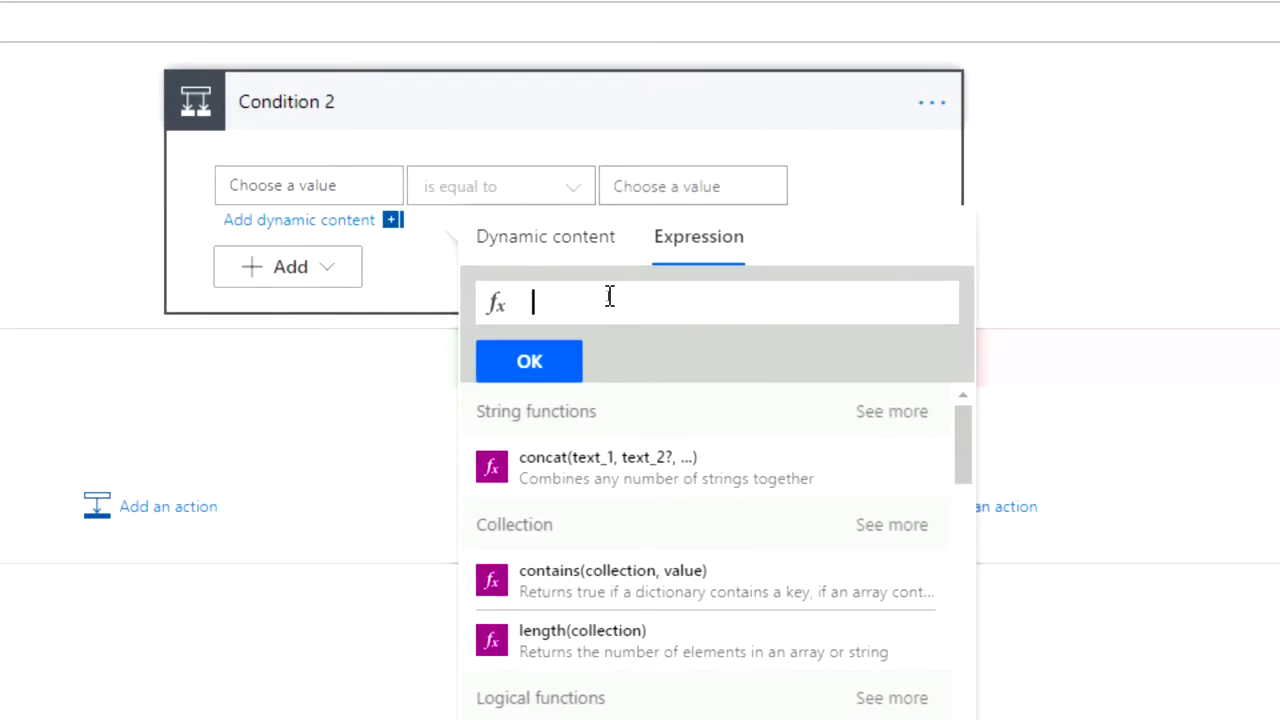
type("tol")
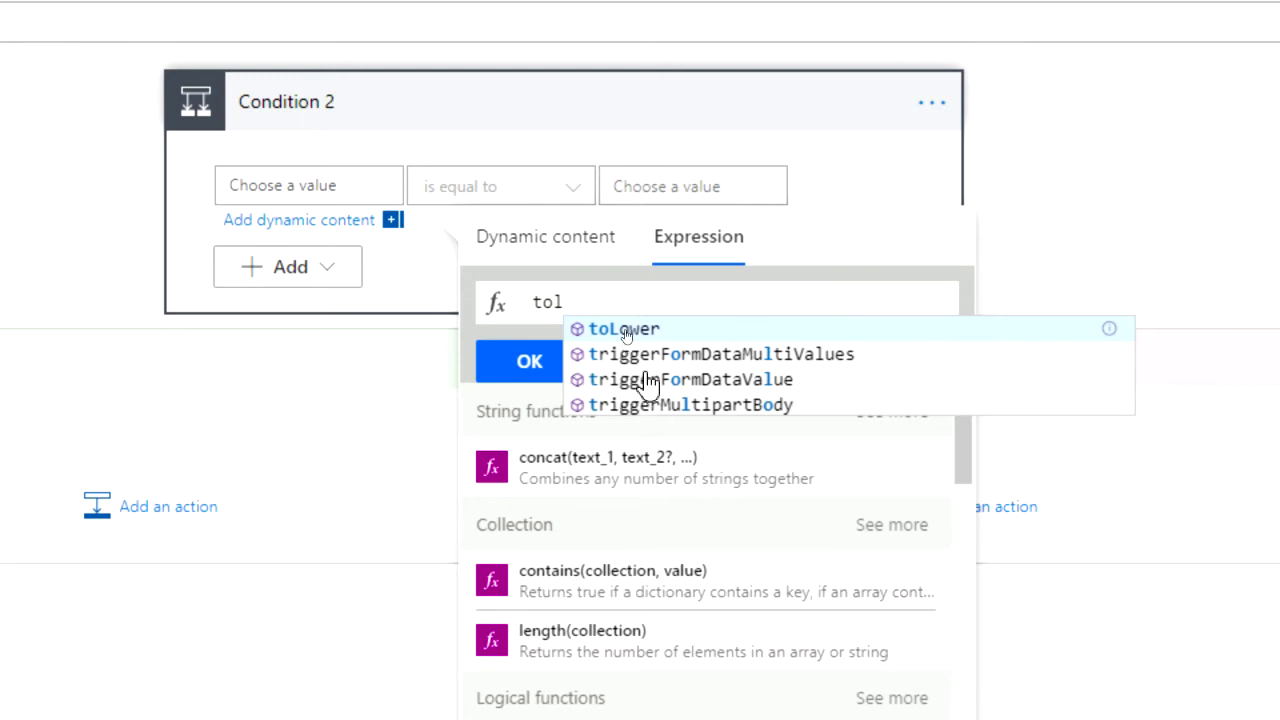
left_click(624, 326)
type("(")
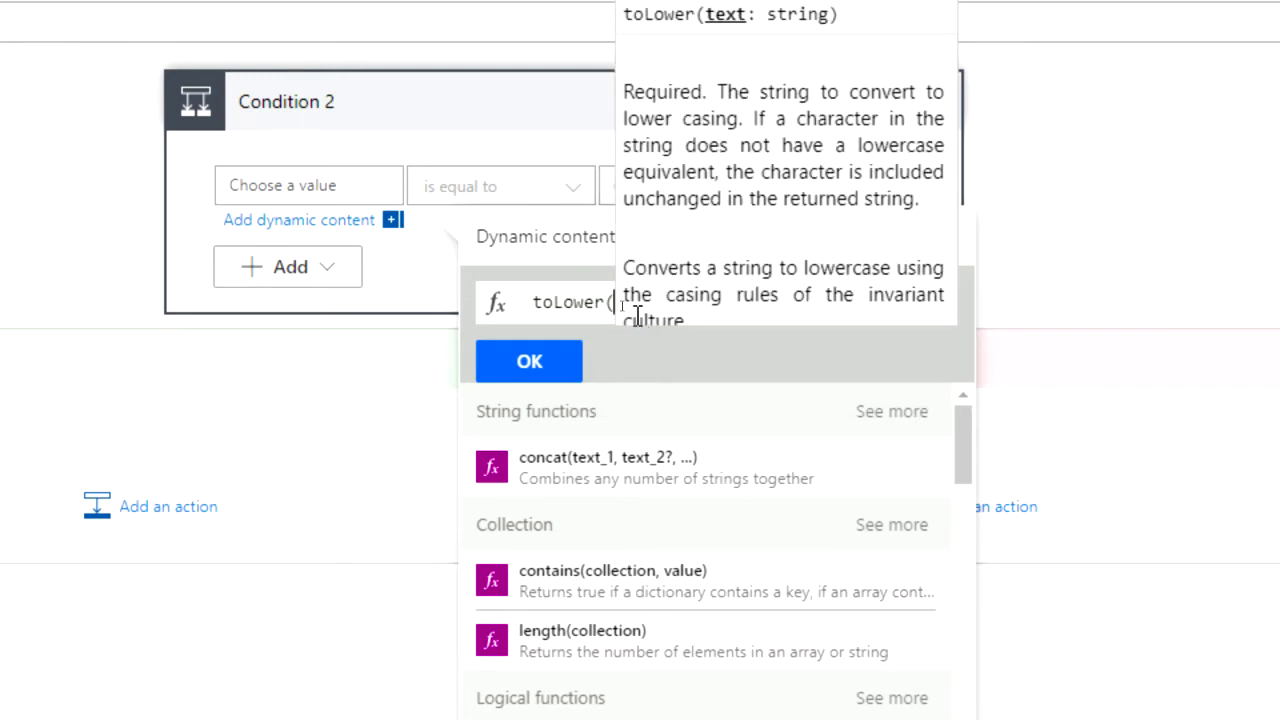
type("item")
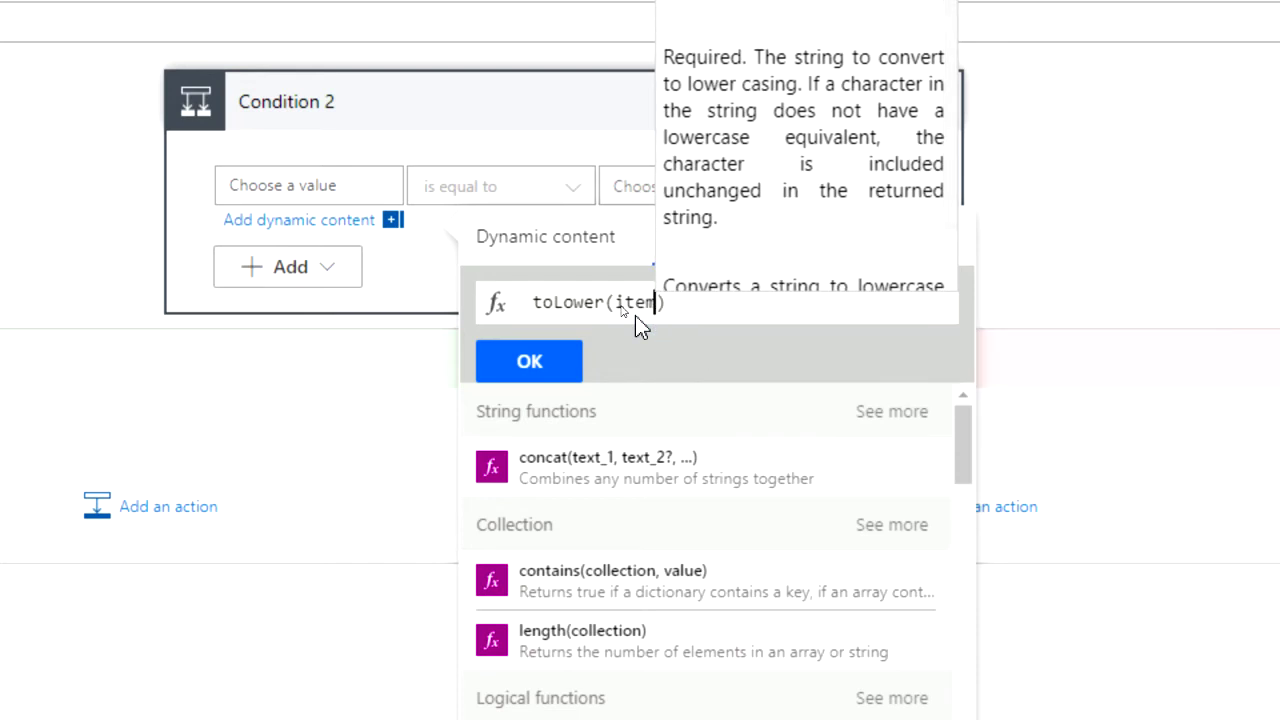
type("s'")
key("BackSpace")
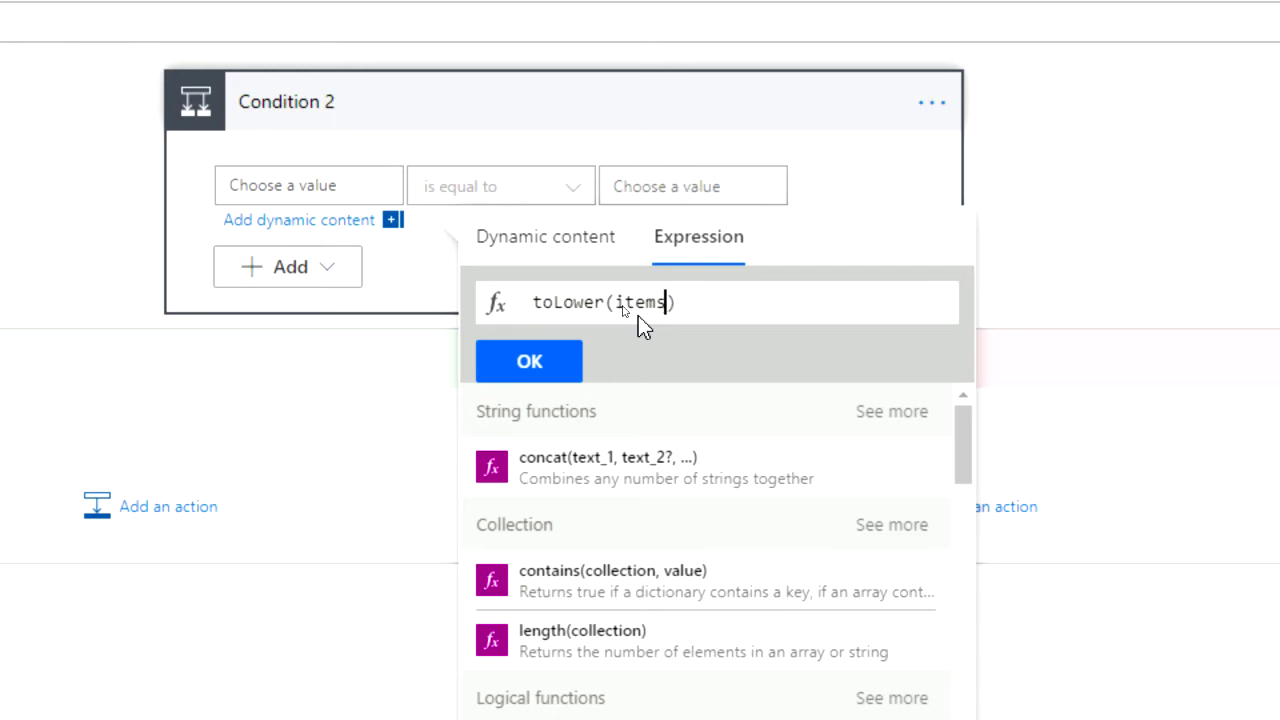
type("('Apply_to_each")
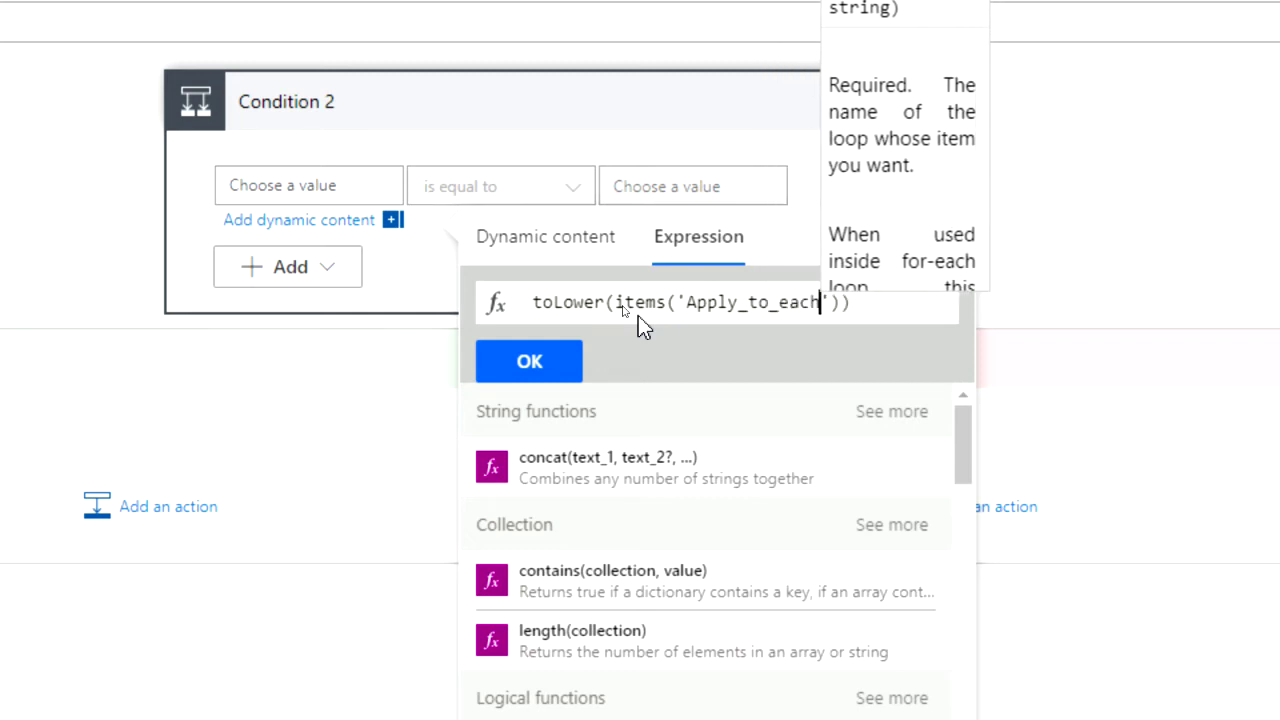
type("')")
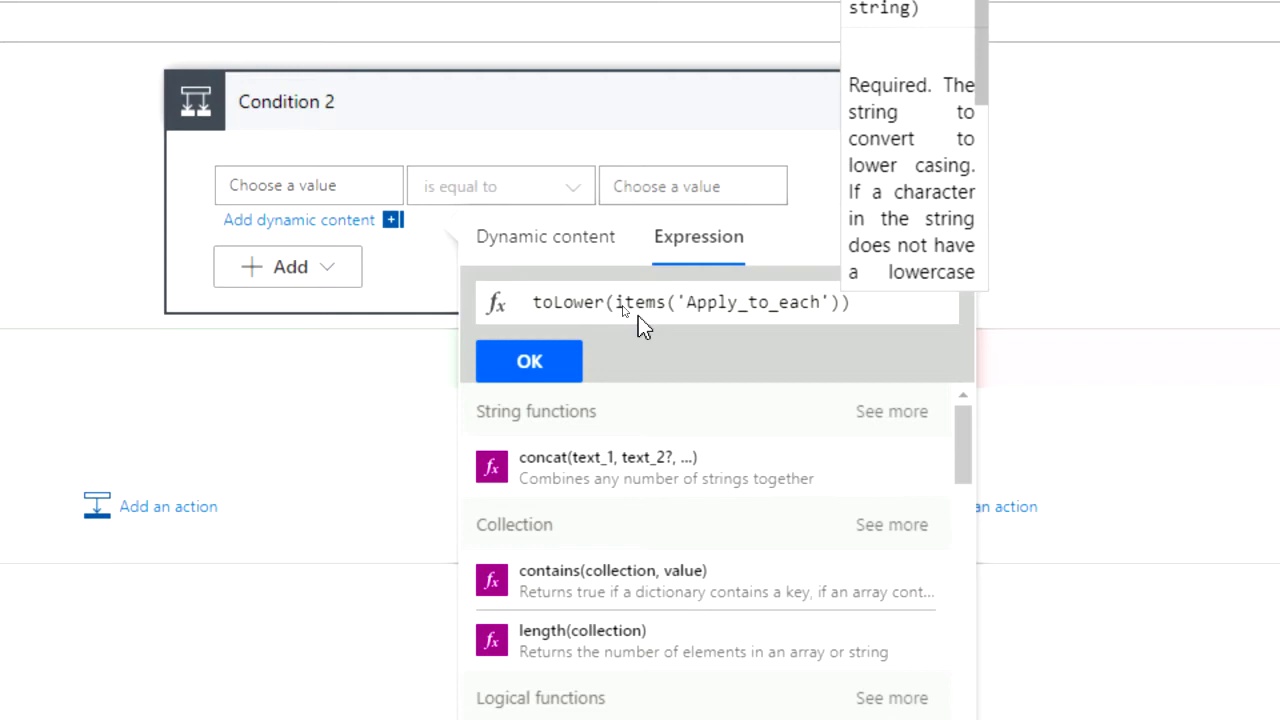
type("?[")
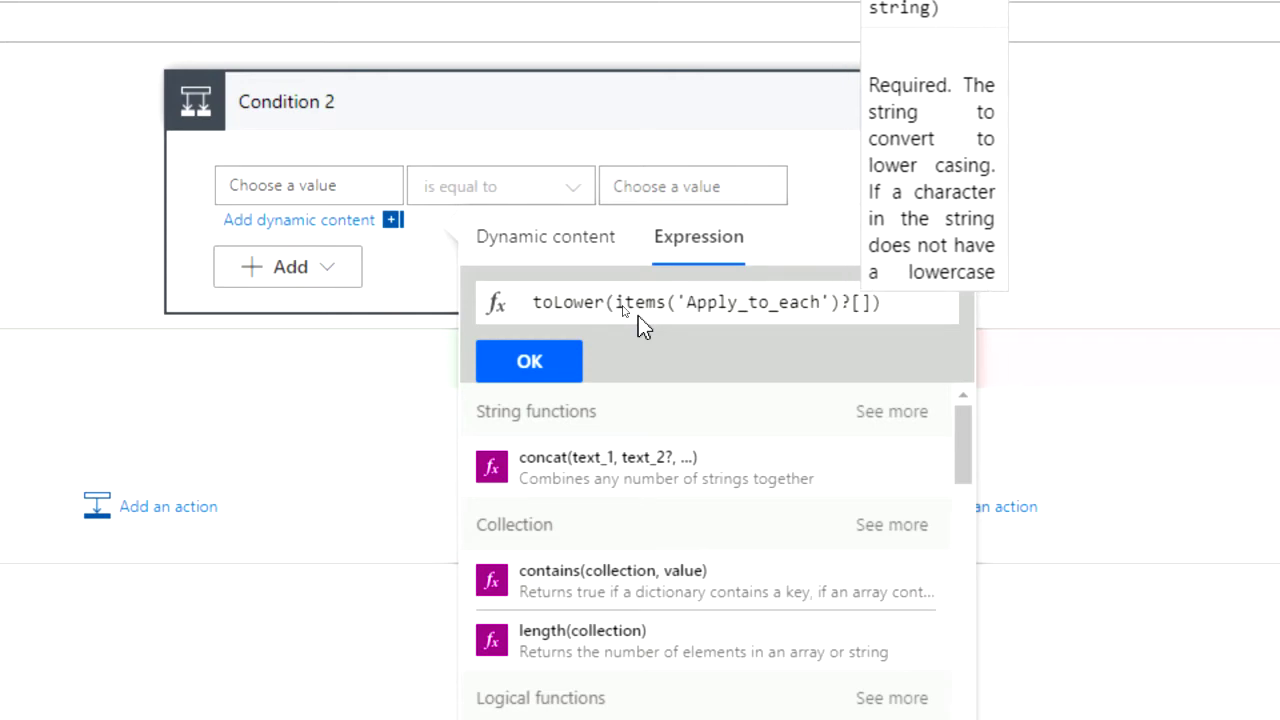
type("'displayName")
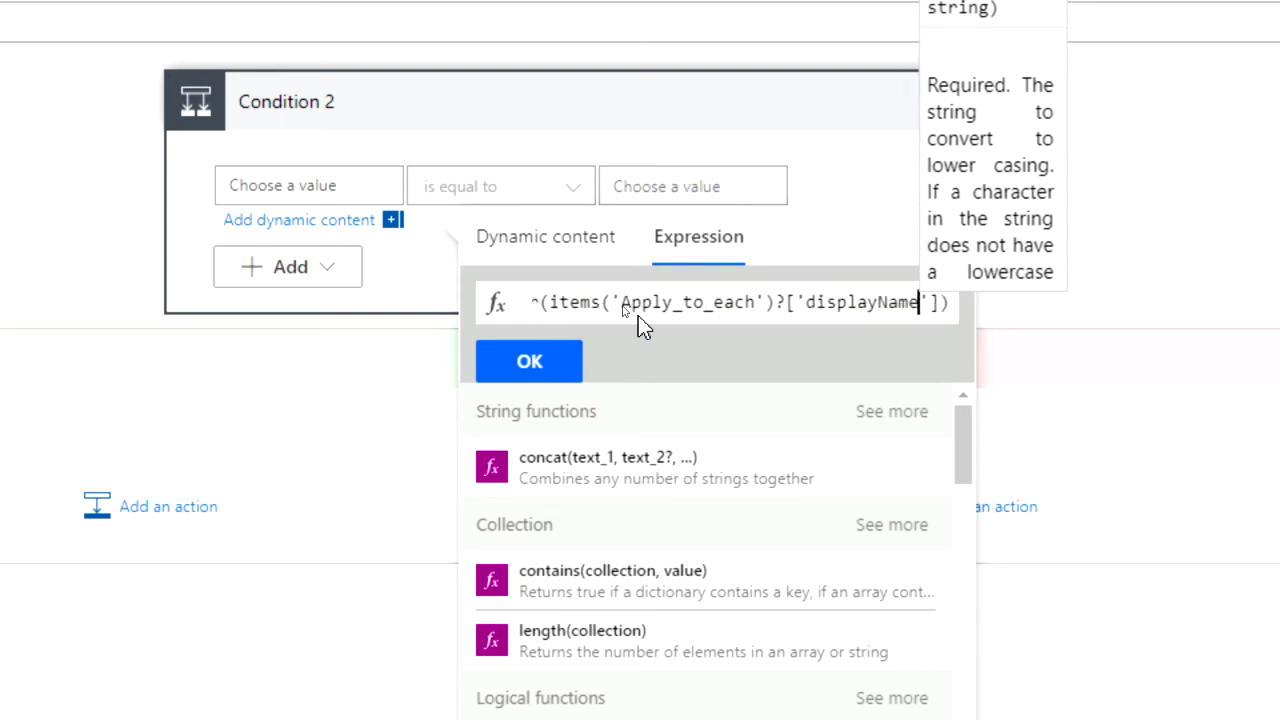
key("Right")
key("Right")
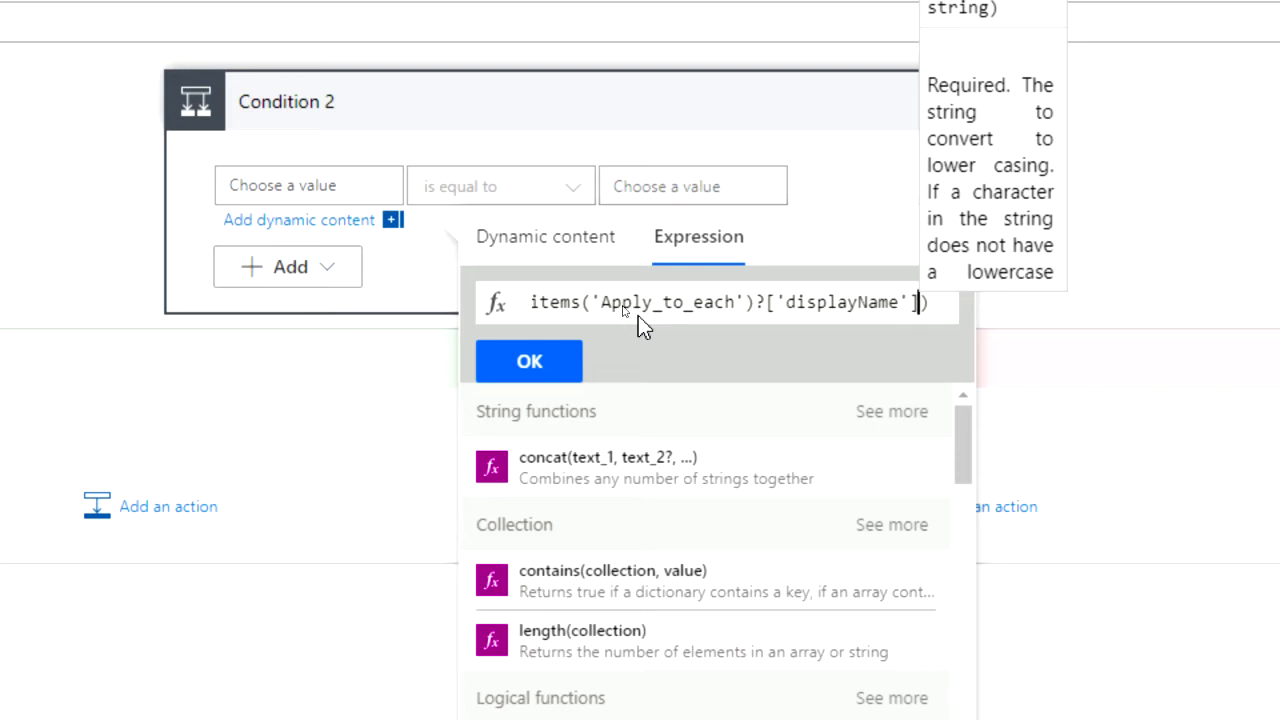
left_click(540, 372)
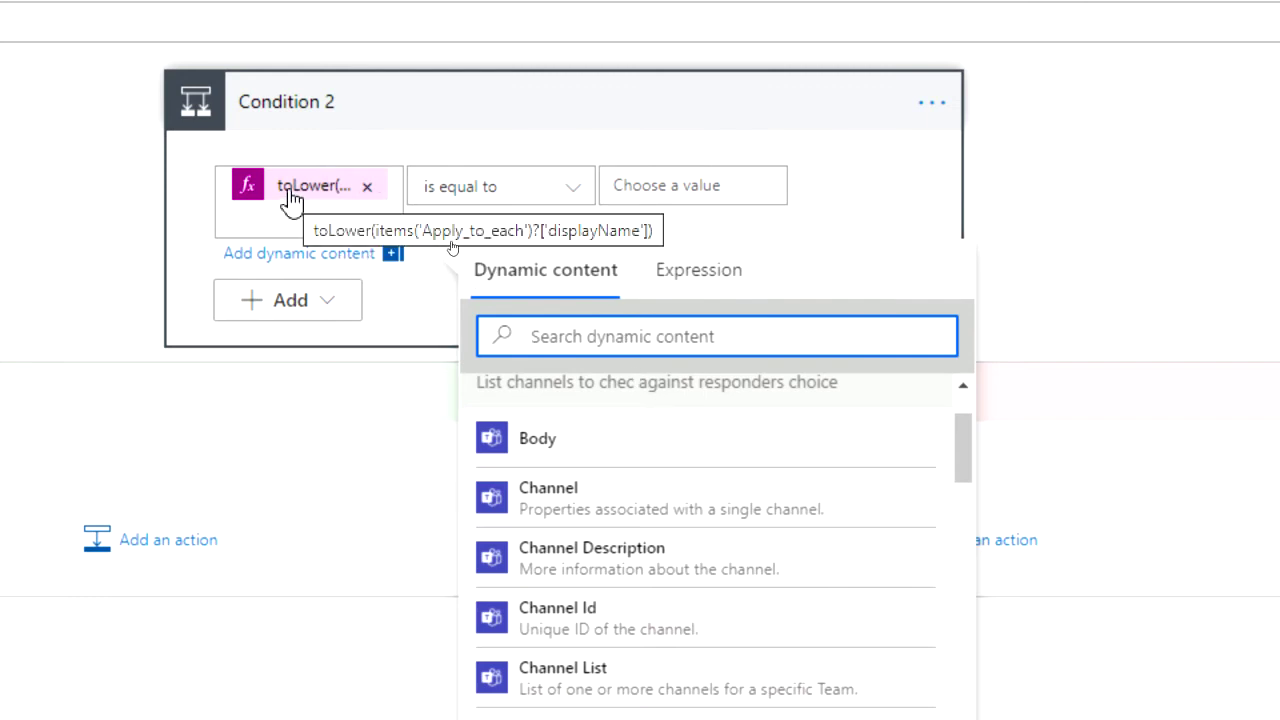
Step: Look through the dynamic content for Condition 2's second value to find the "What Channel would you like to see?" answer
left_click(672, 188)
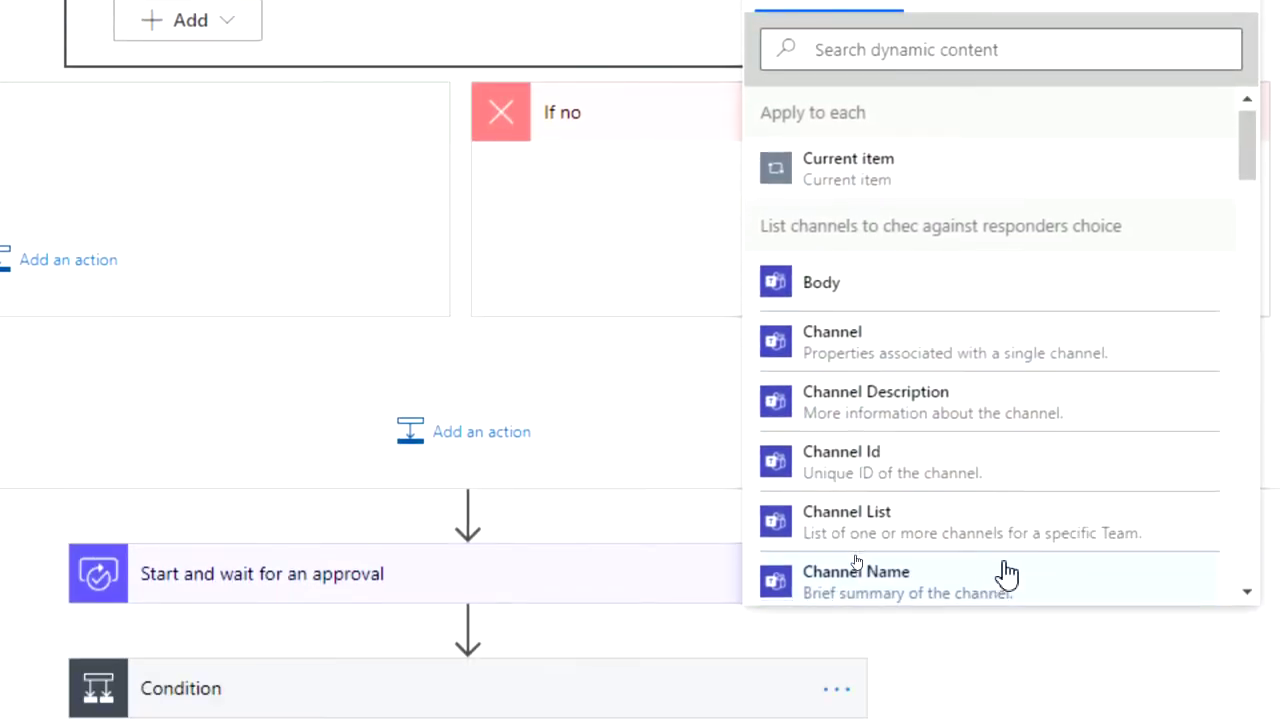
scroll(1006, 568, "down", 10)
scroll(1006, 562, "up", 4)
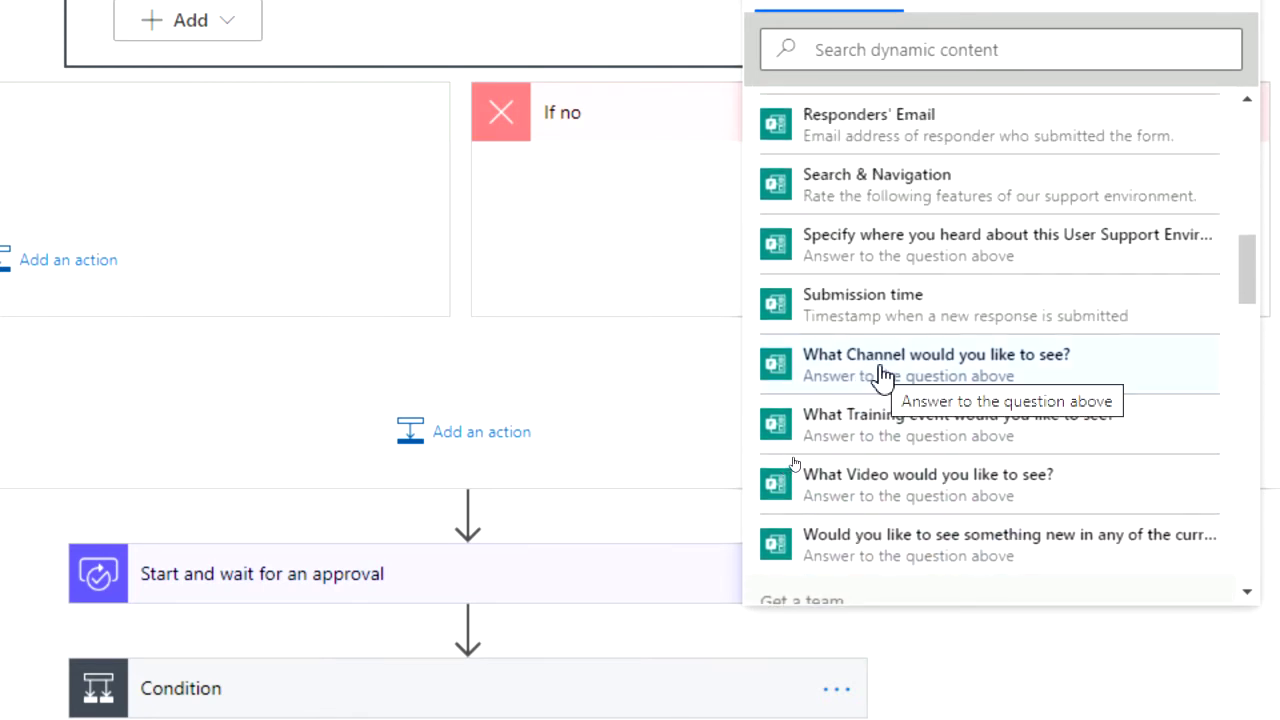
left_click(880, 375)
left_click(652, 333)
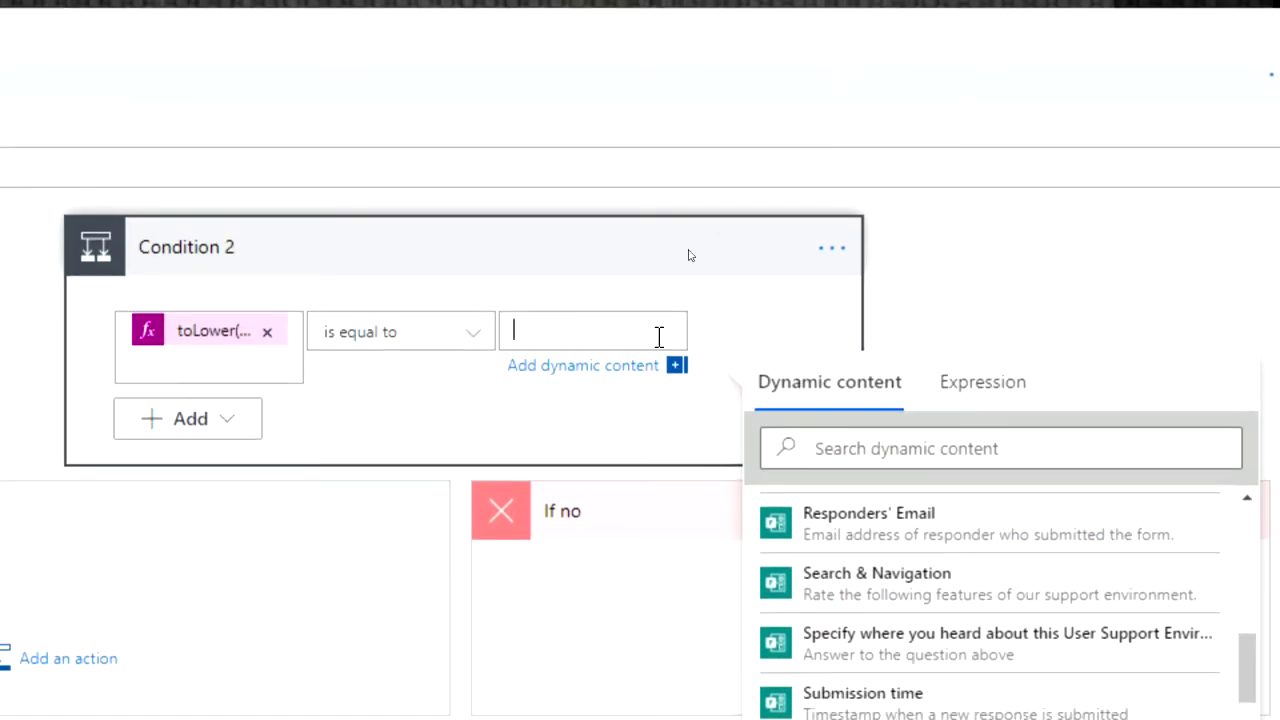
left_click(896, 455)
type("to")
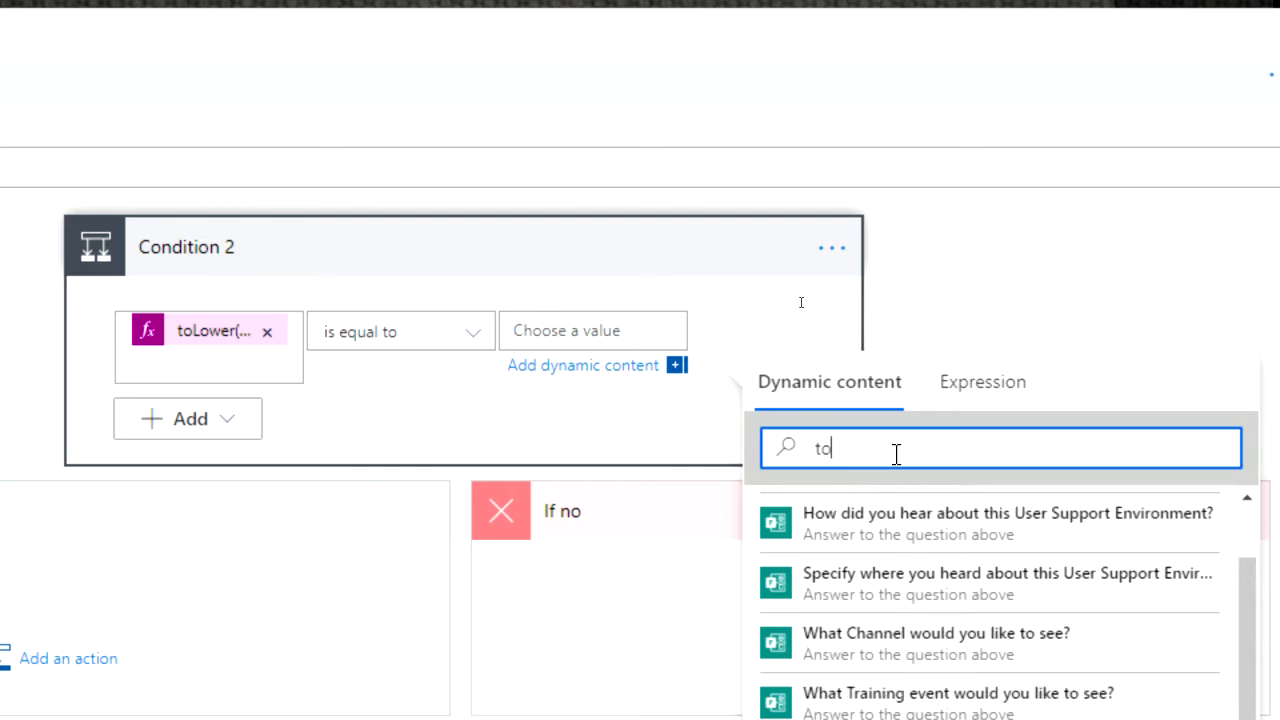
type("low")
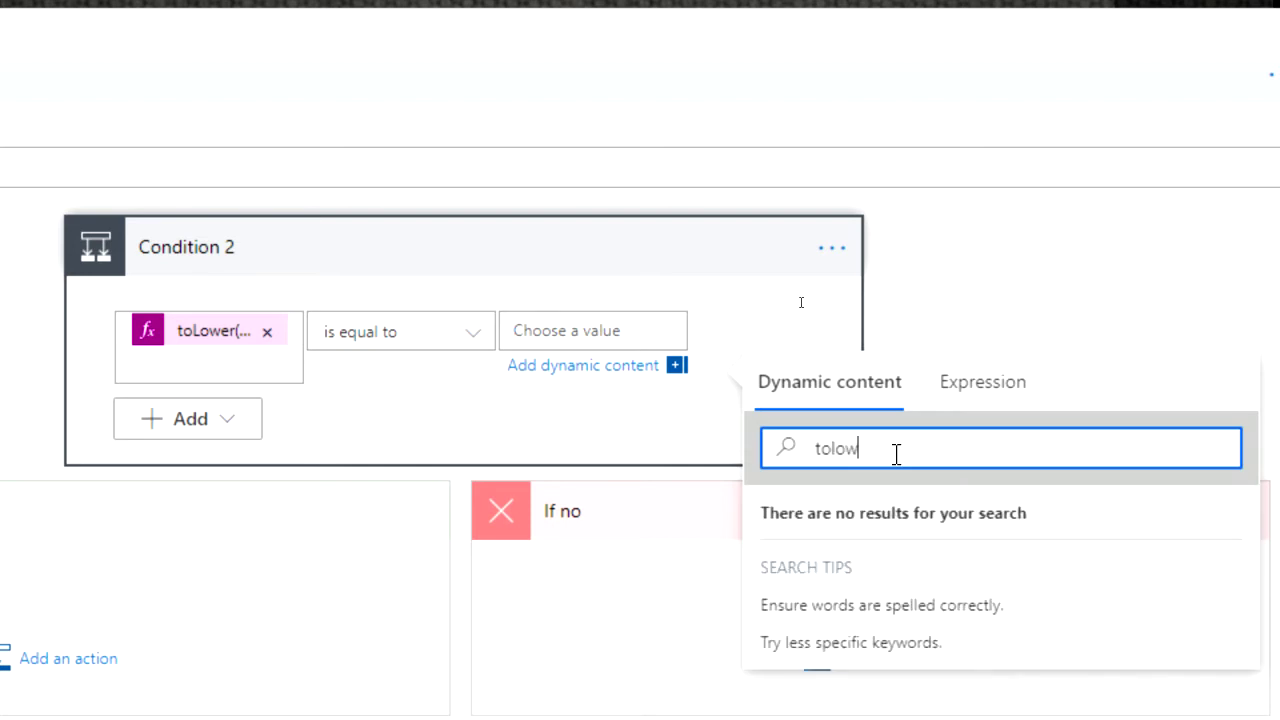
key("BackSpace")
key("BackSpace")
key("BackSpace")
key("BackSpace")
key("BackSpace")
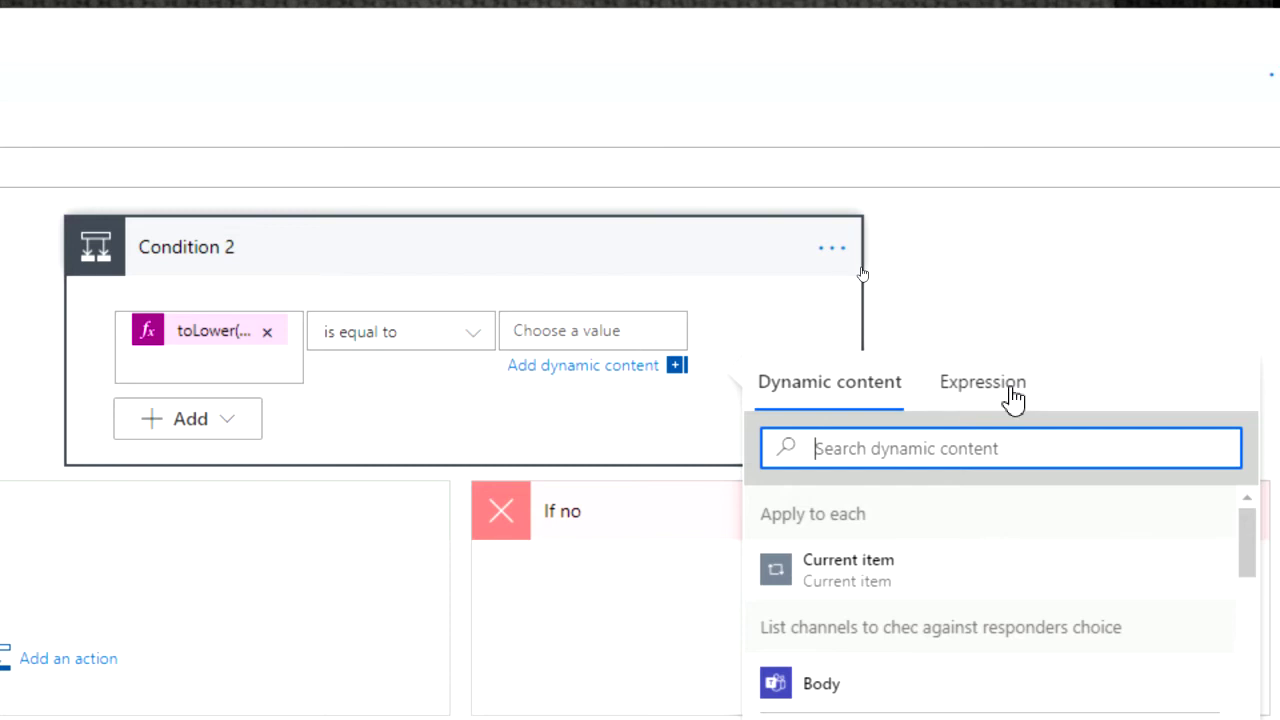
Step: Set Condition 2's second value to a toLower expression wrapping the "What Channel would you like to see?" answer from Get response details
left_click(990, 384)
type("tolo")
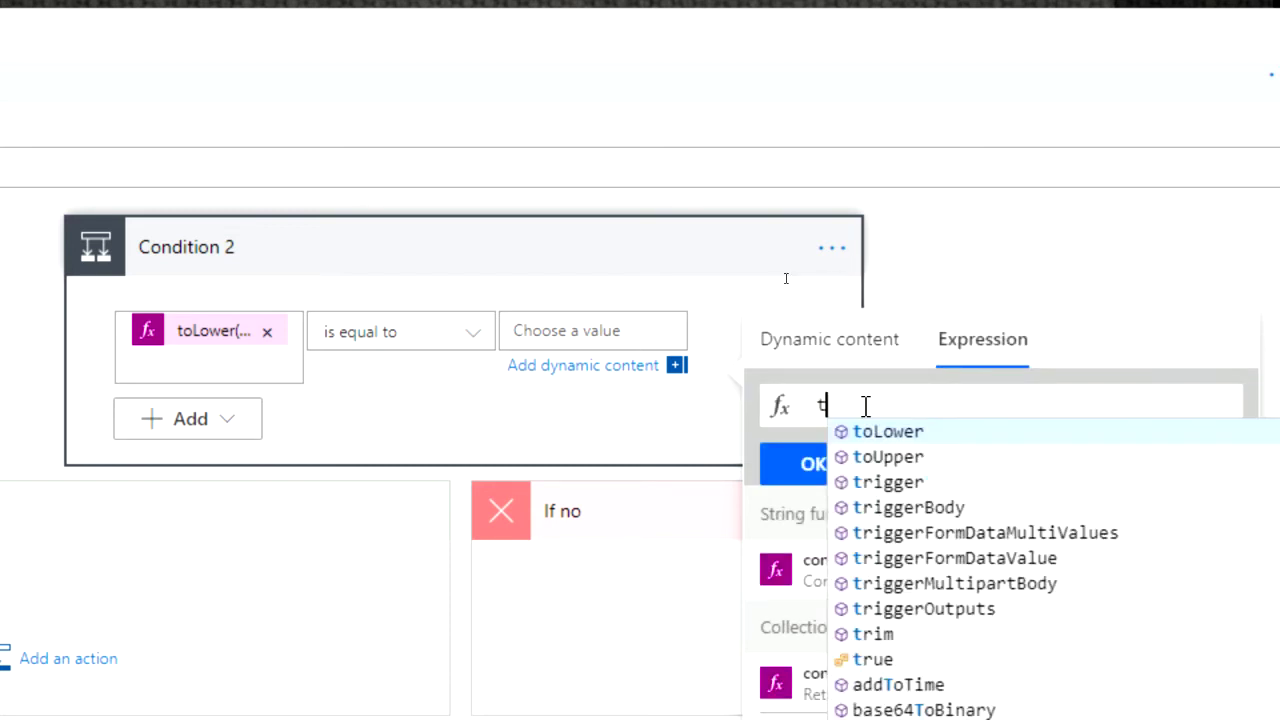
left_click(900, 433)
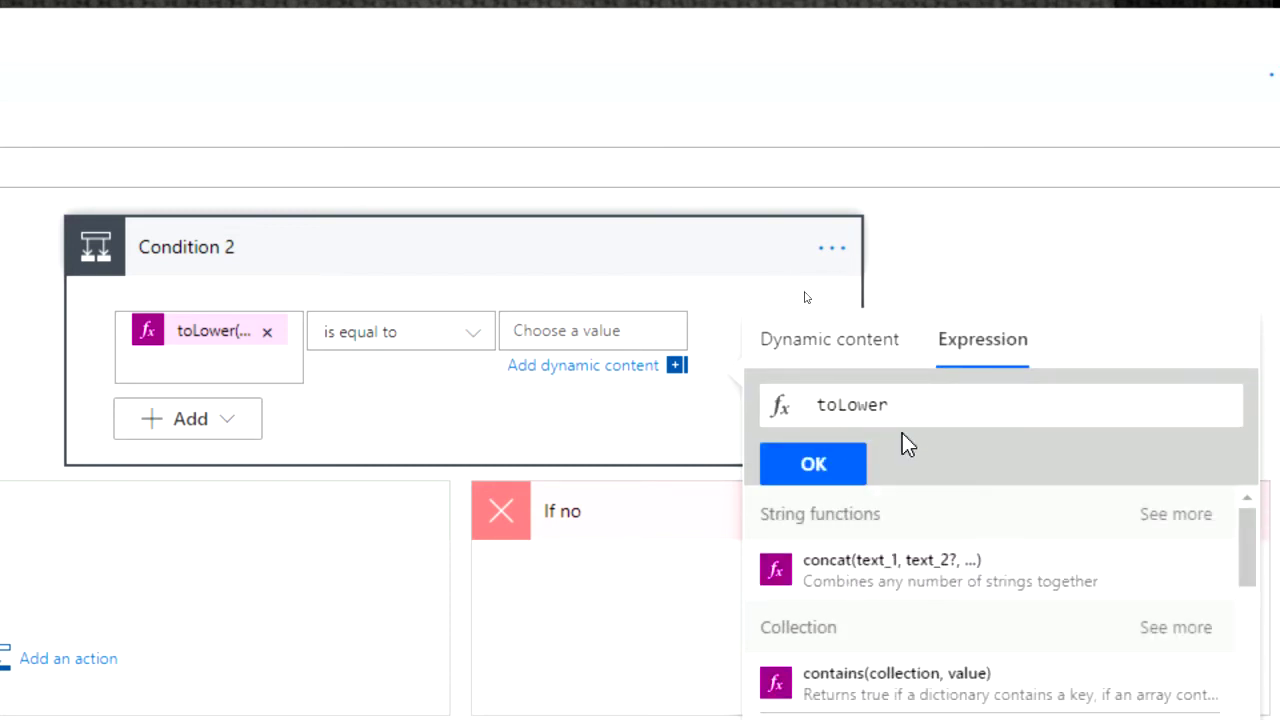
type("(")
left_click(823, 360)
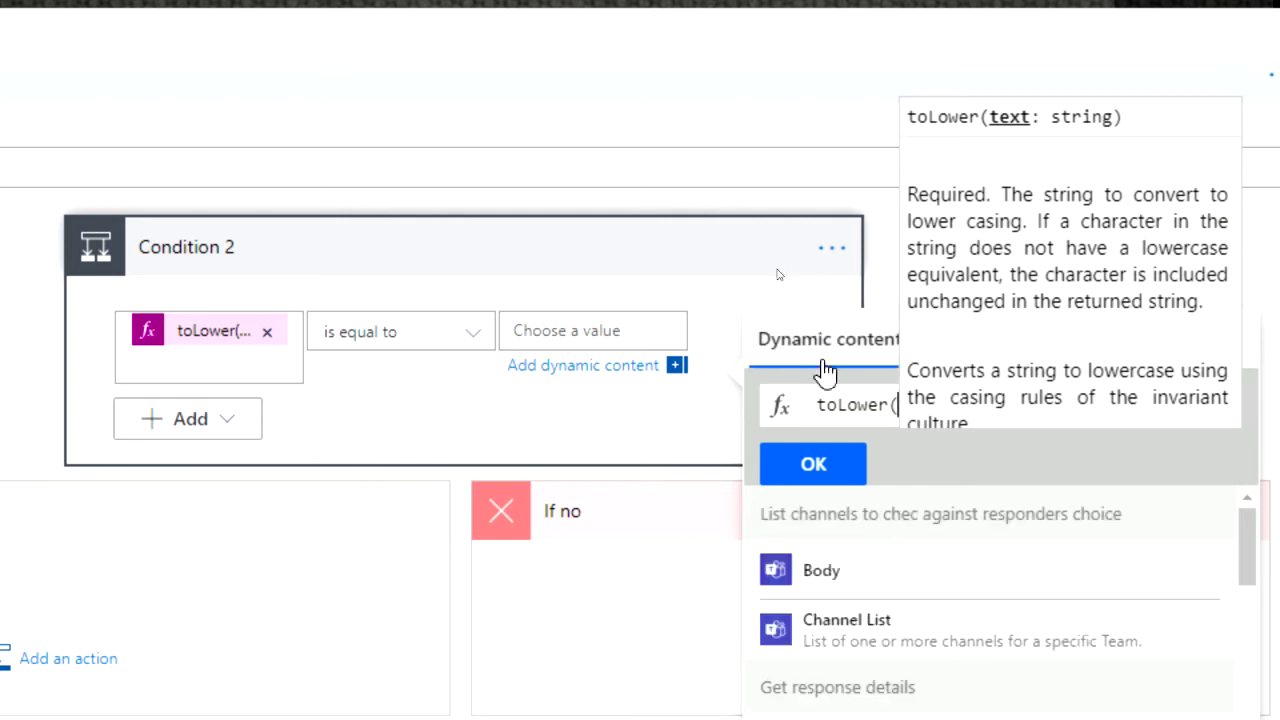
scroll(1193, 564, "down", 3)
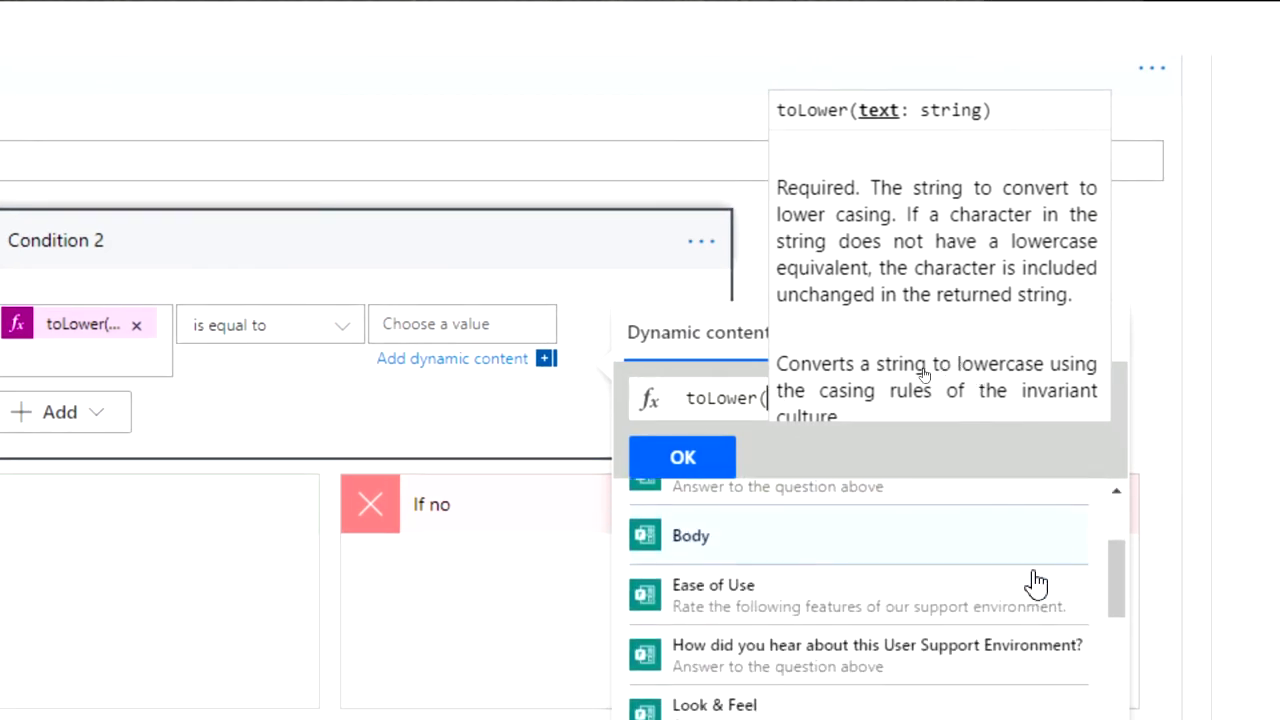
scroll(914, 614, "down", 6)
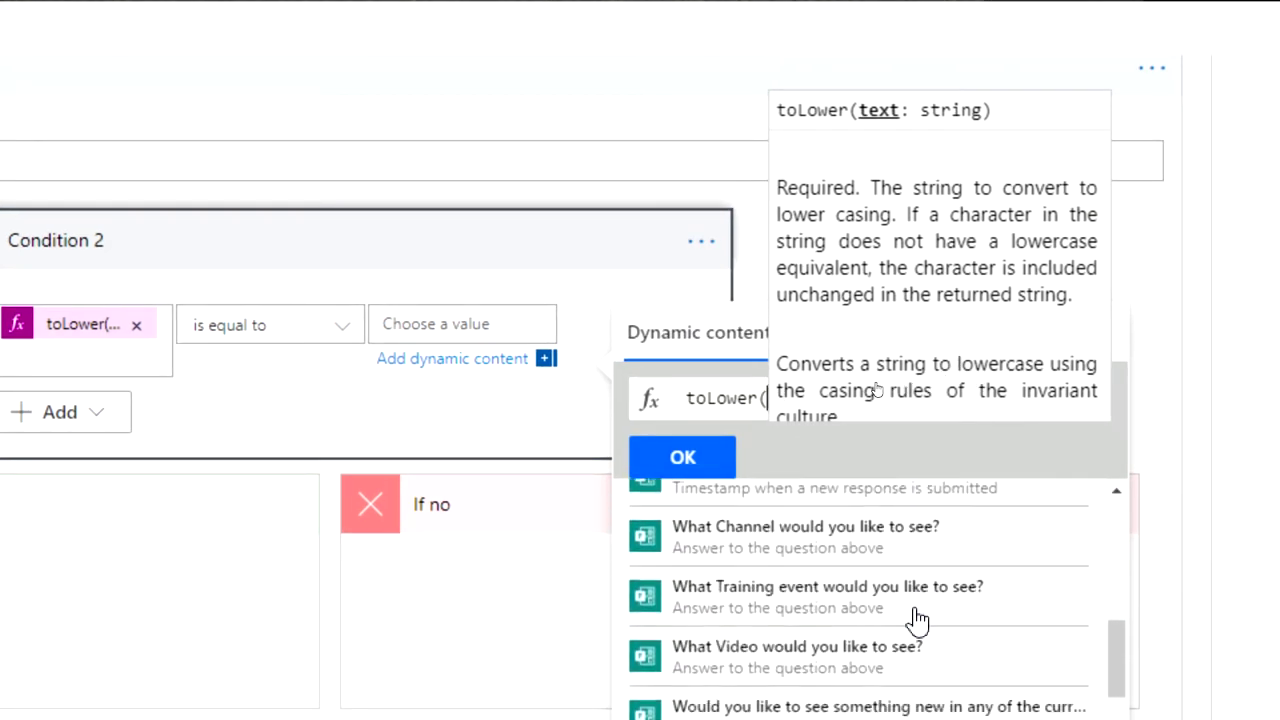
left_click(805, 545)
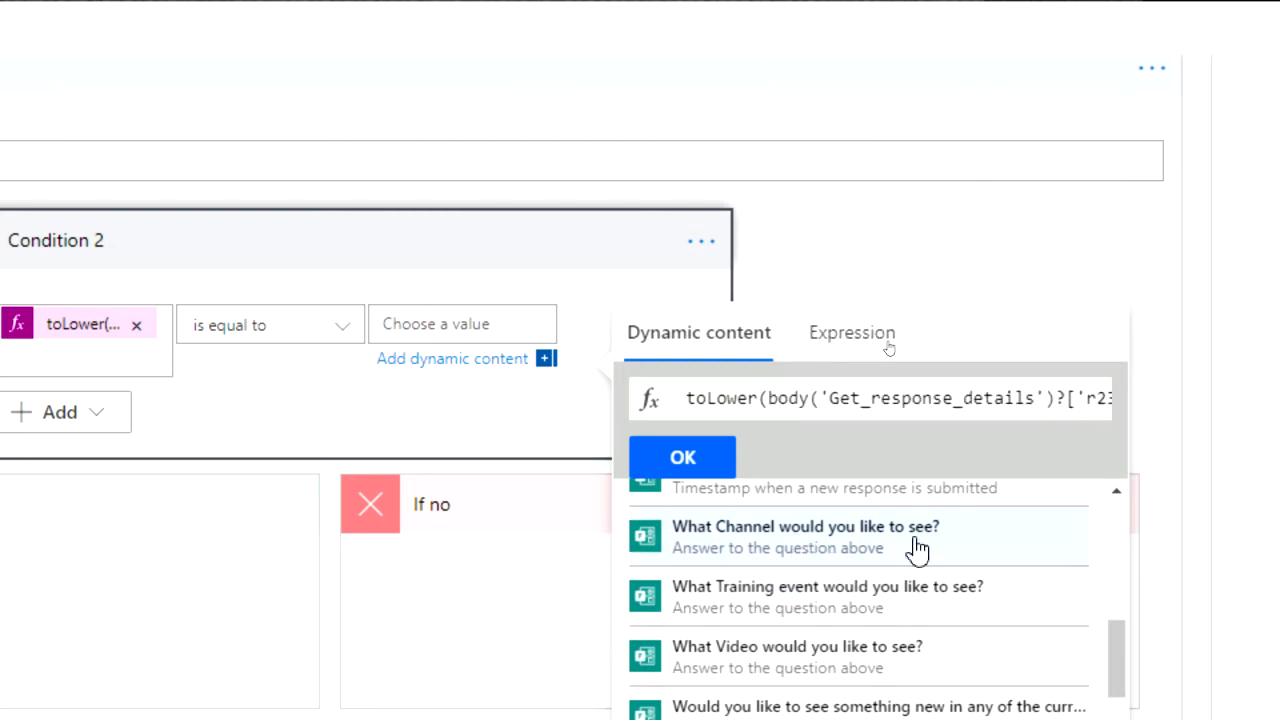
left_click_drag(961, 397, 1134, 406)
left_click(874, 405)
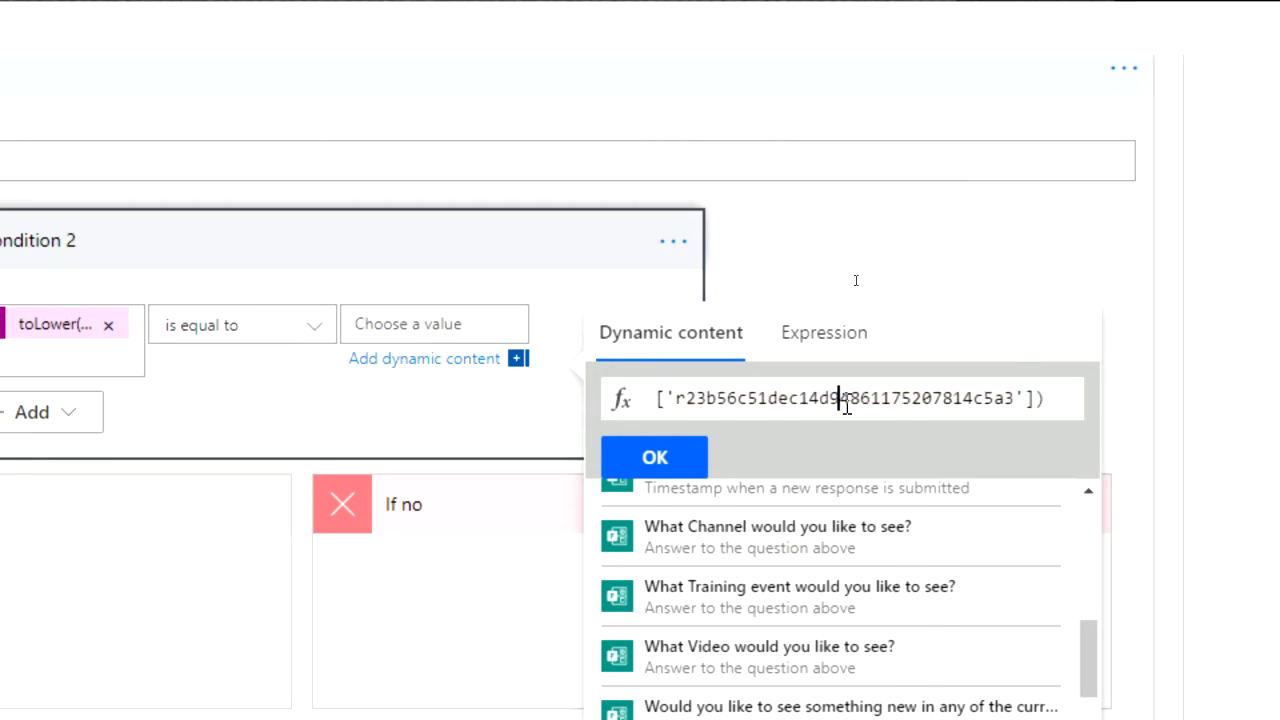
left_click_drag(672, 397, 1008, 402)
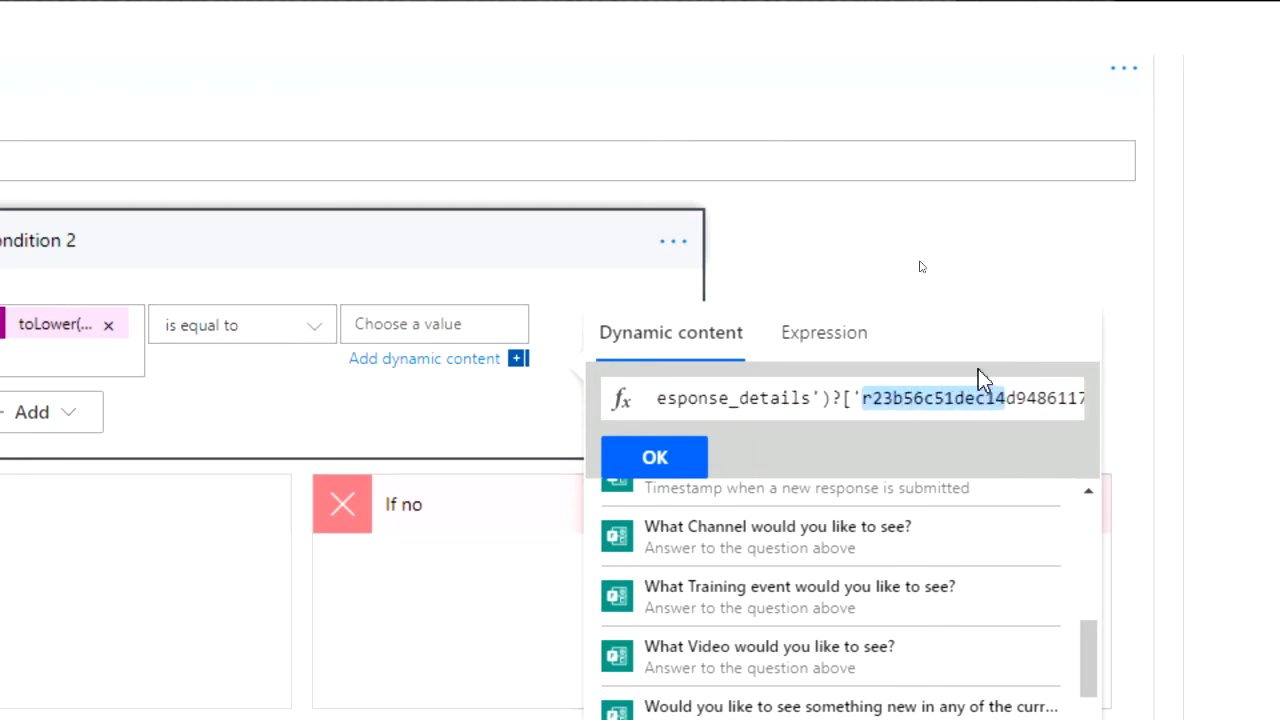
left_click(652, 455)
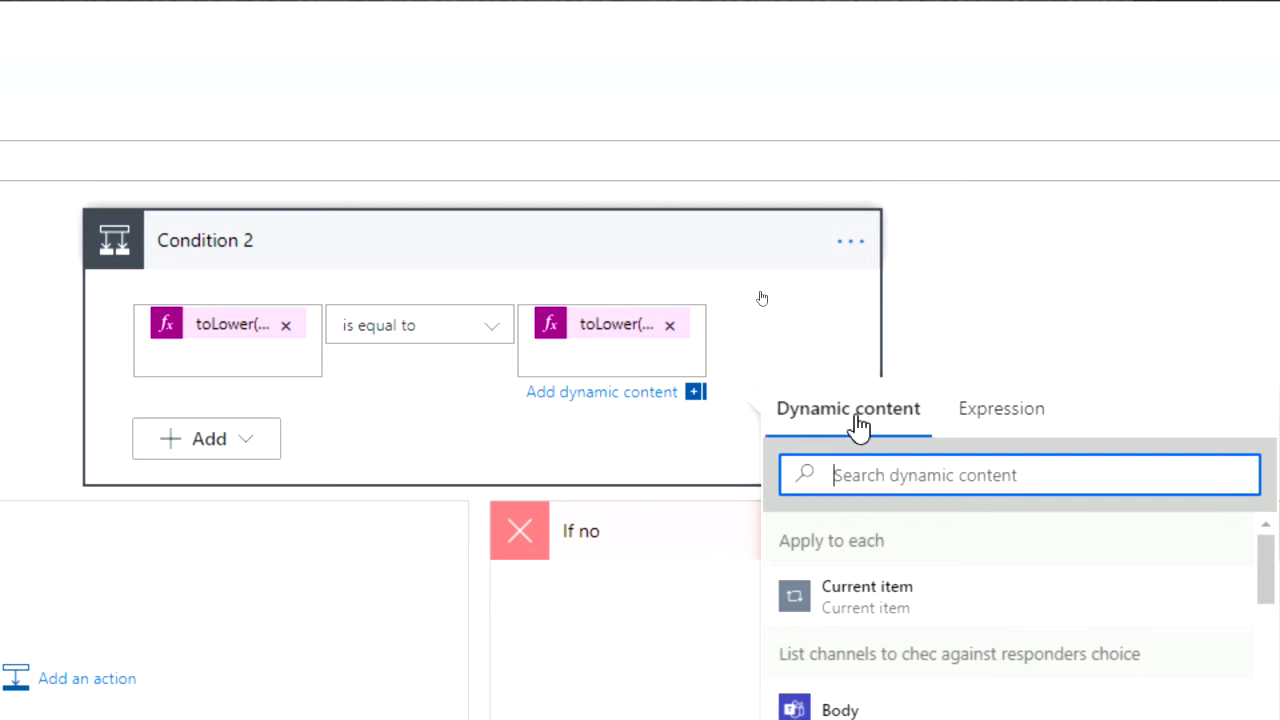
left_click(826, 308)
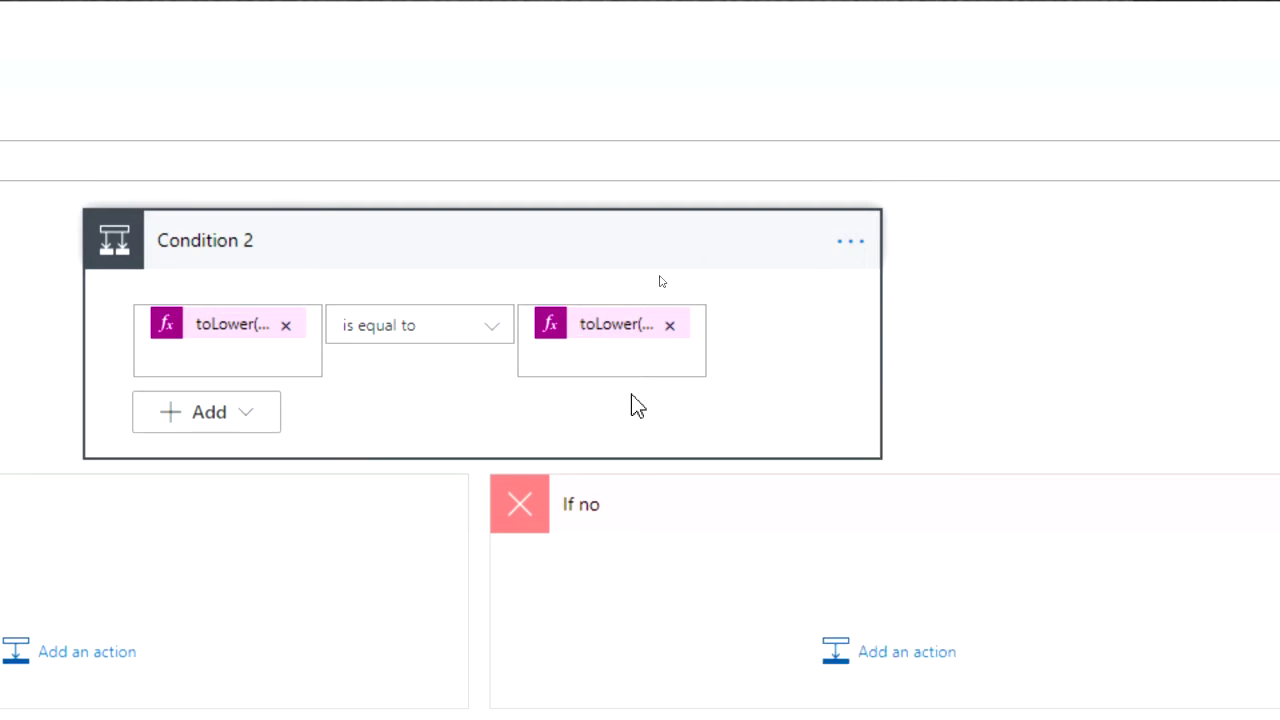
Step: Rename Condition 2 inside the Apply to each loop as "Does the Channel exist in the Channel List"
left_click(850, 241)
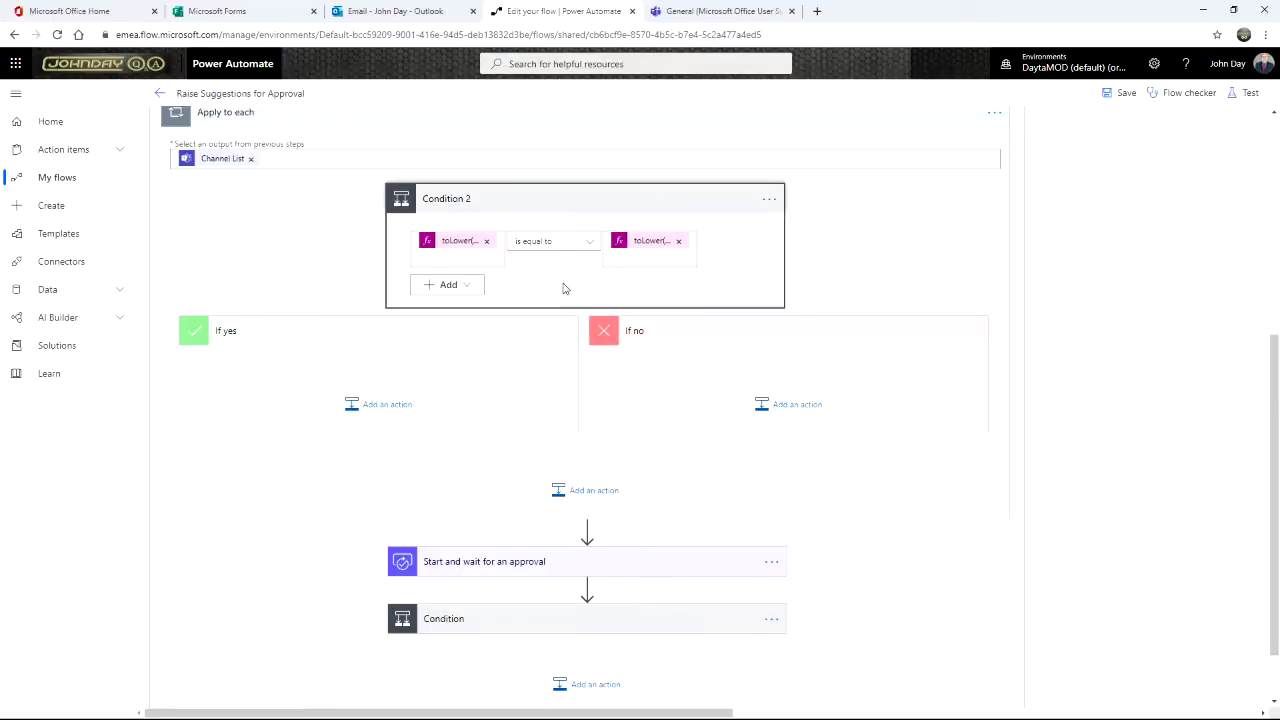
left_click(822, 217)
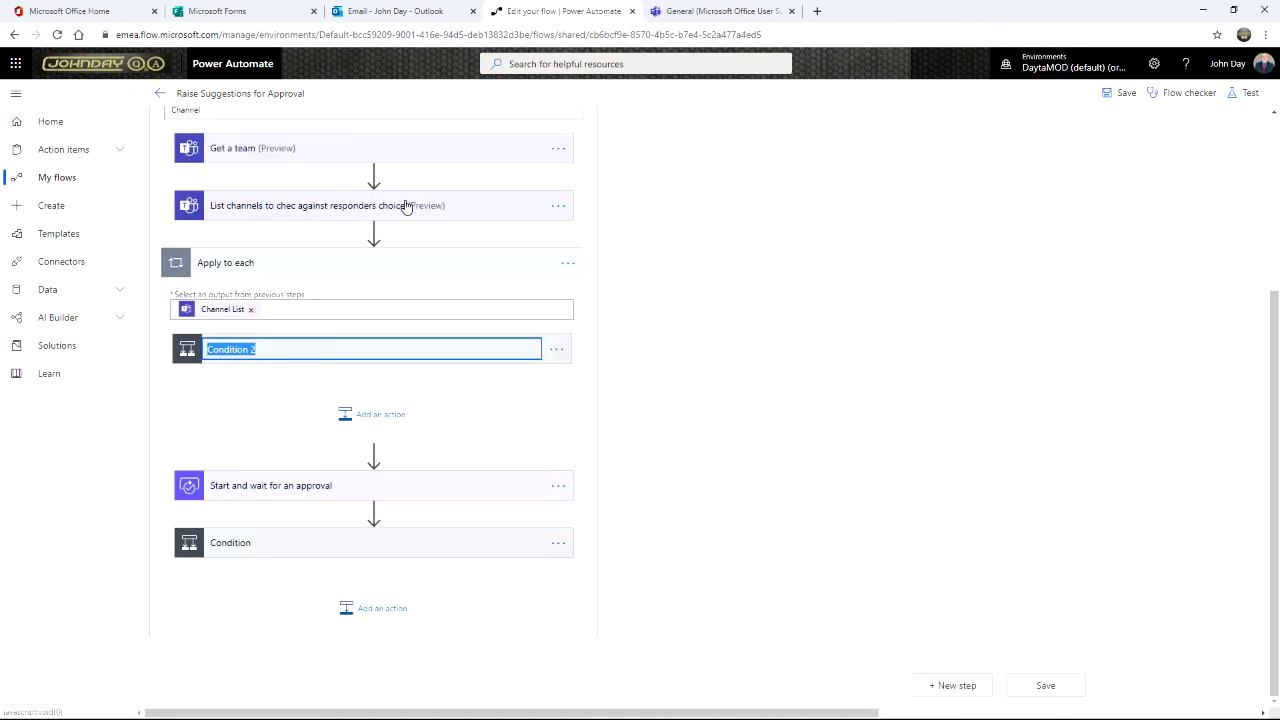
type("Does the Channel exist")
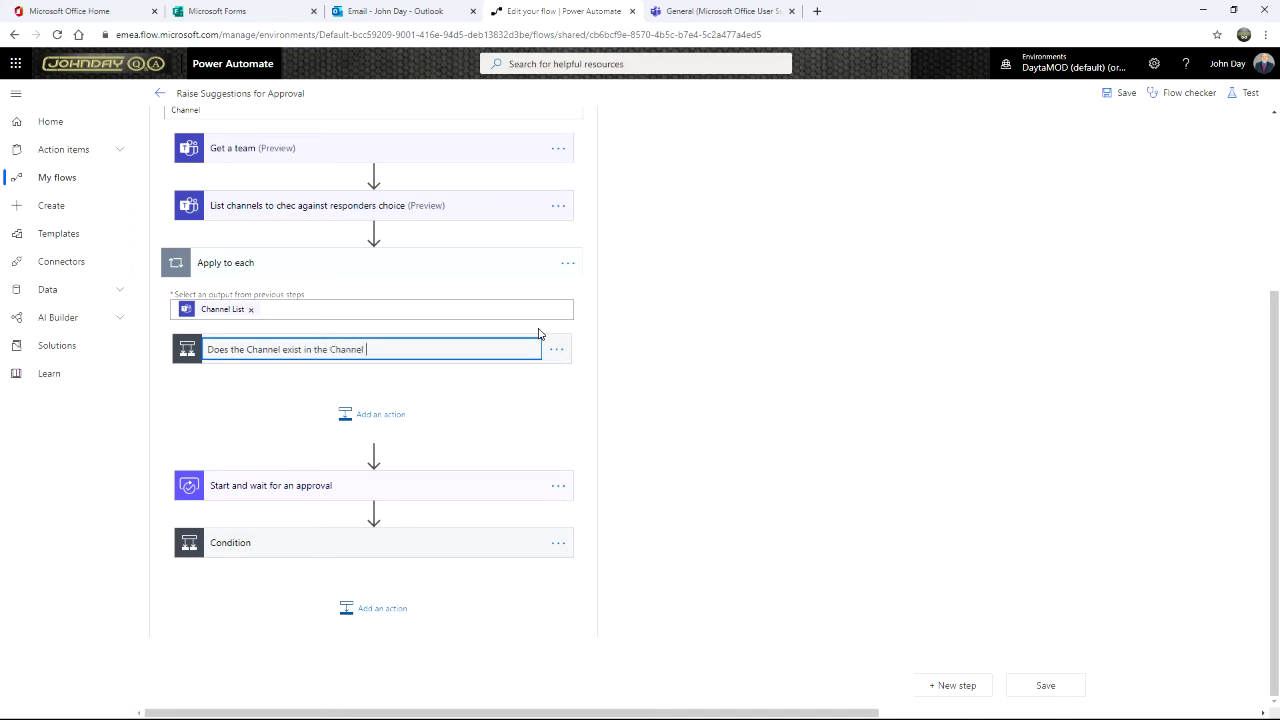
key("Return")
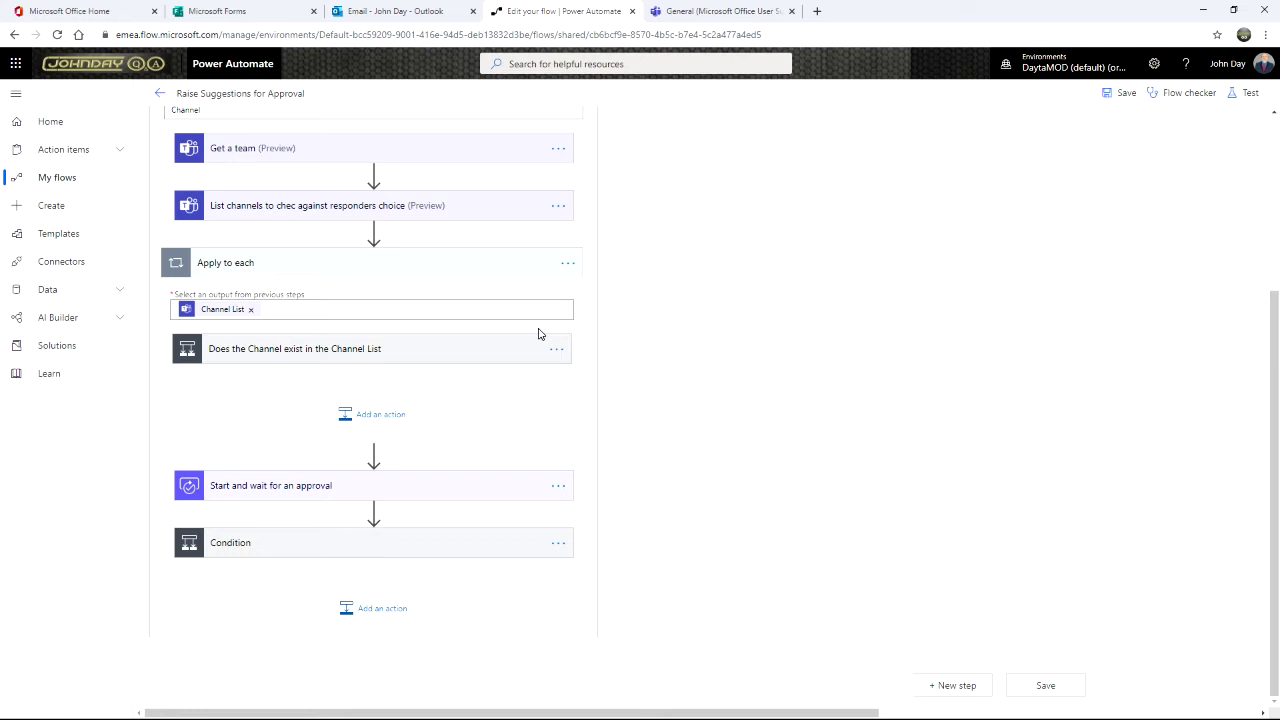
left_click(430, 357)
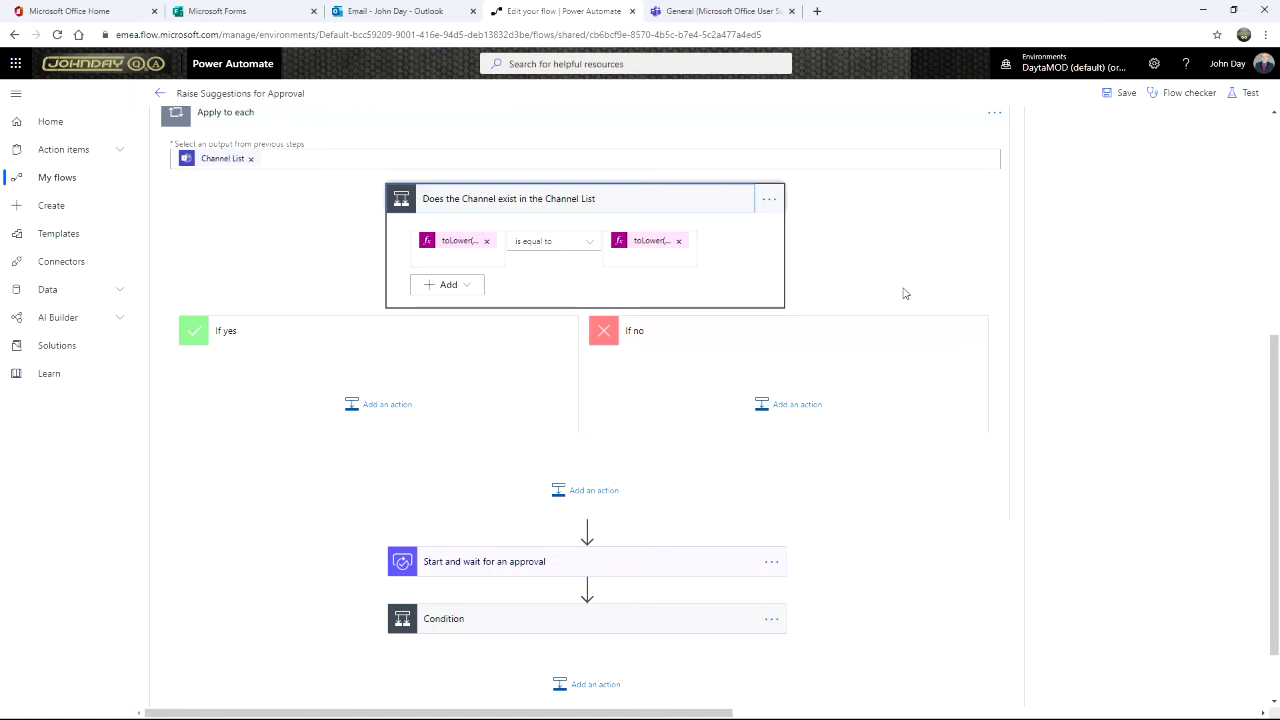
Step: Insert an Initialize variable action between "When a new response is submitted" and Get response details
left_click_drag(1276, 362, 1274, 235)
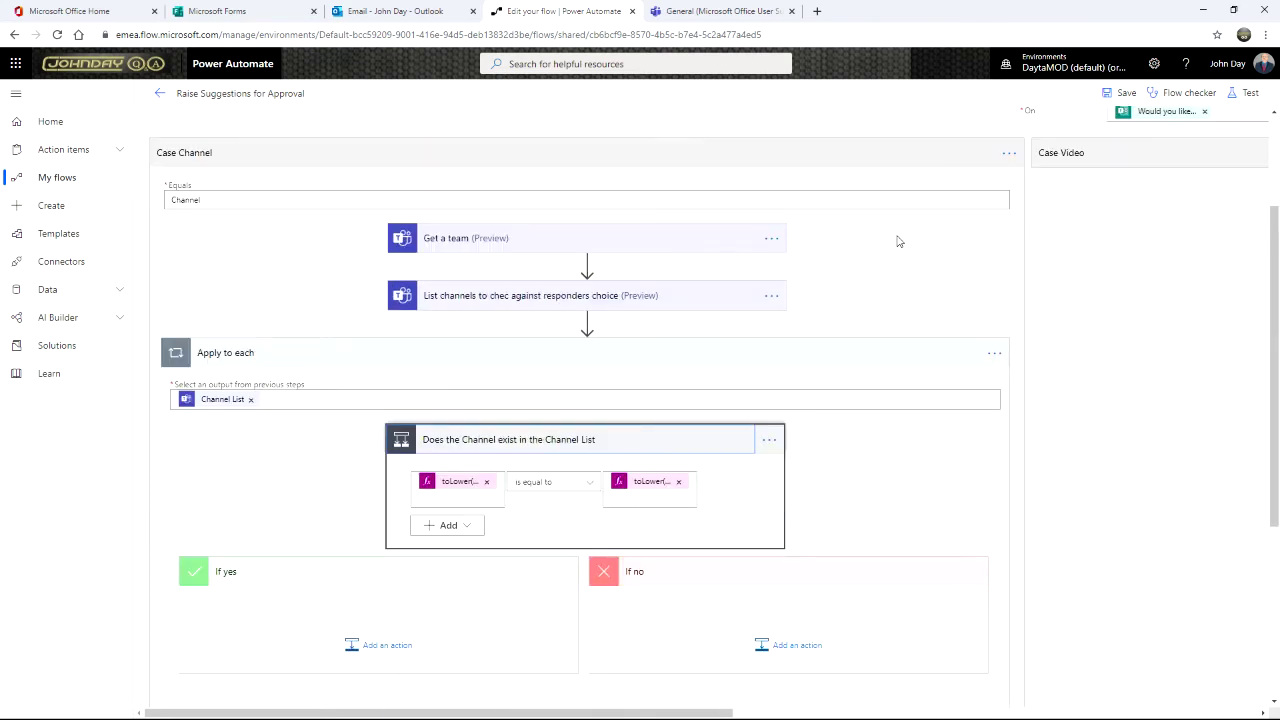
mouse_move(590, 268)
left_click(591, 360)
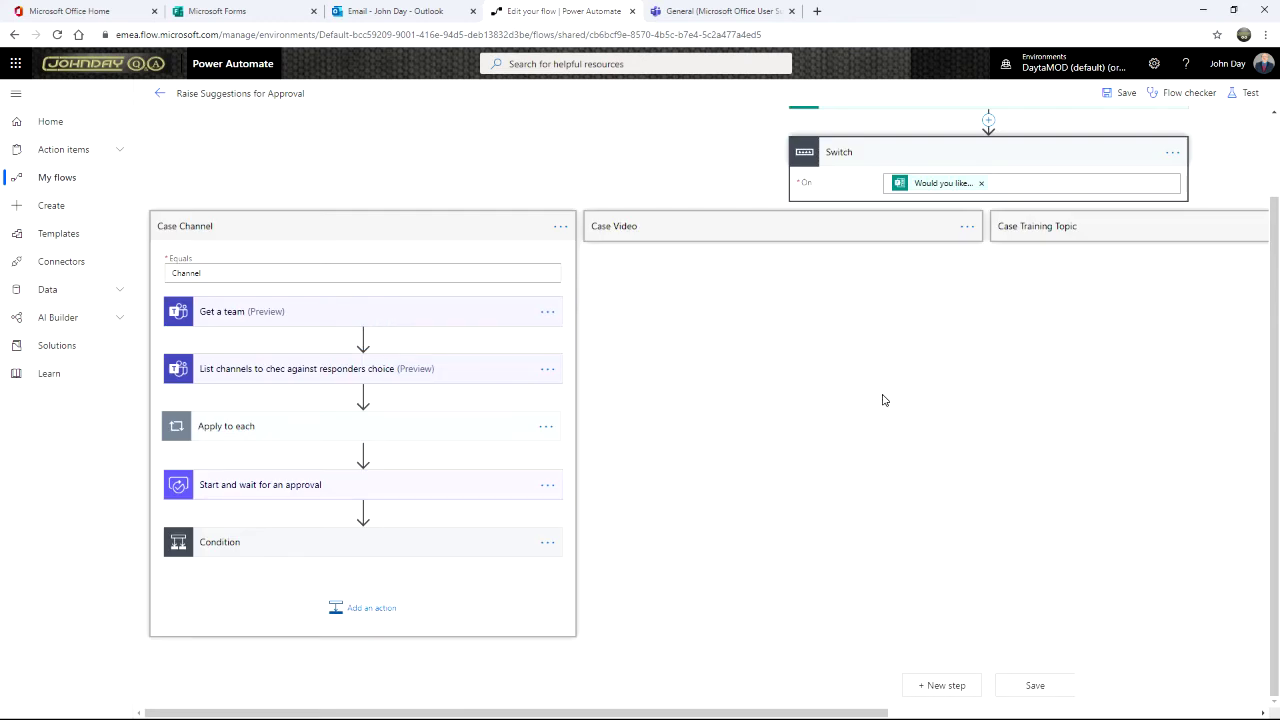
left_click_drag(1275, 228, 1274, 141)
left_click(988, 158)
left_click(978, 177)
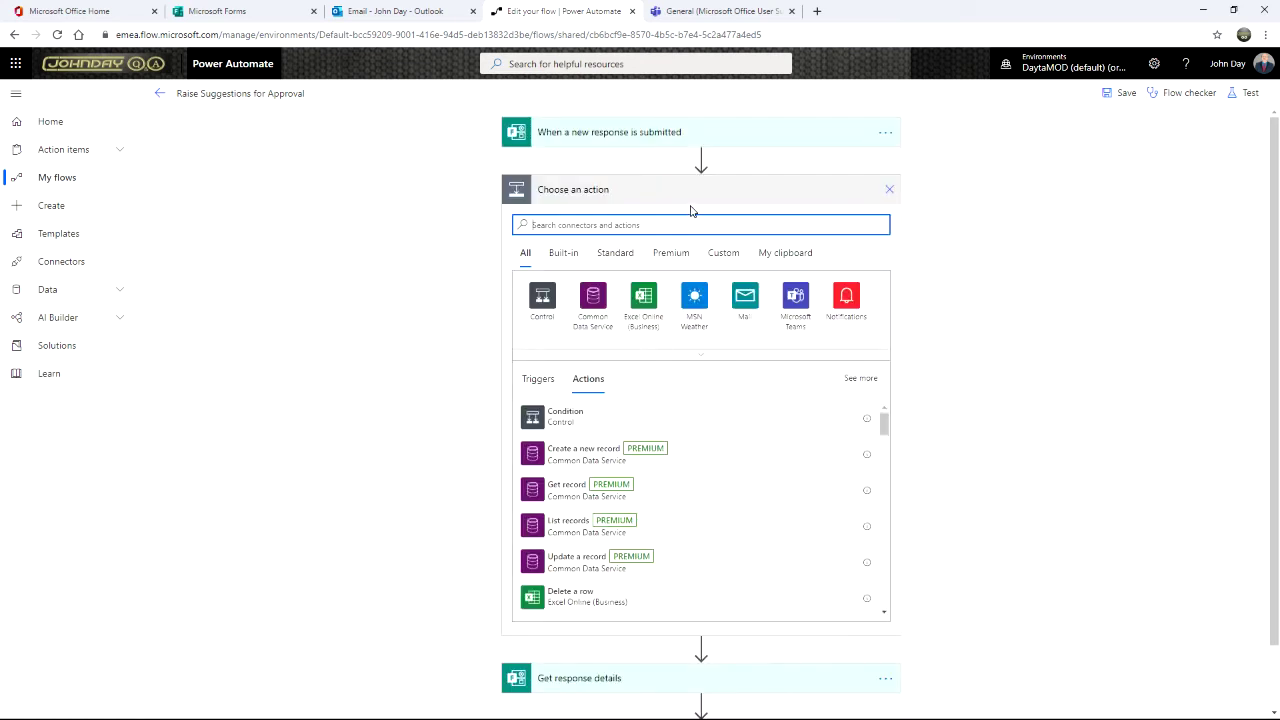
type("a")
key("BackSpace")
type("Var")
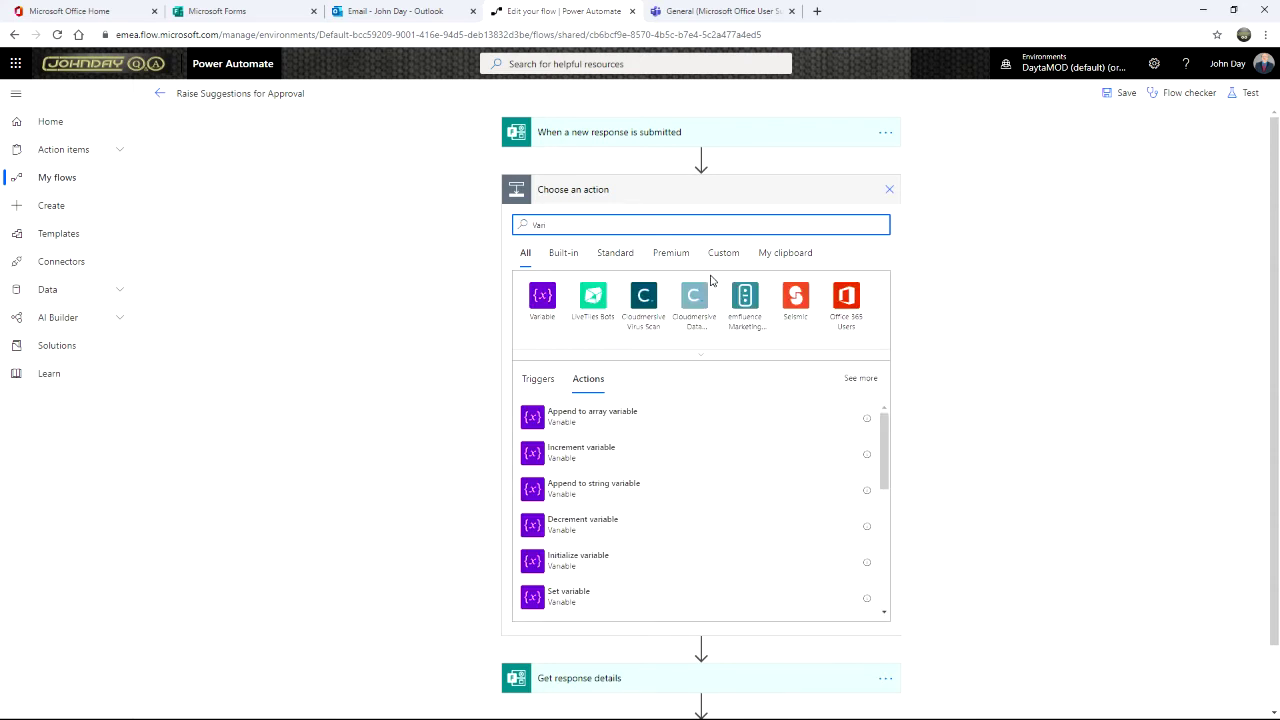
left_click(543, 302)
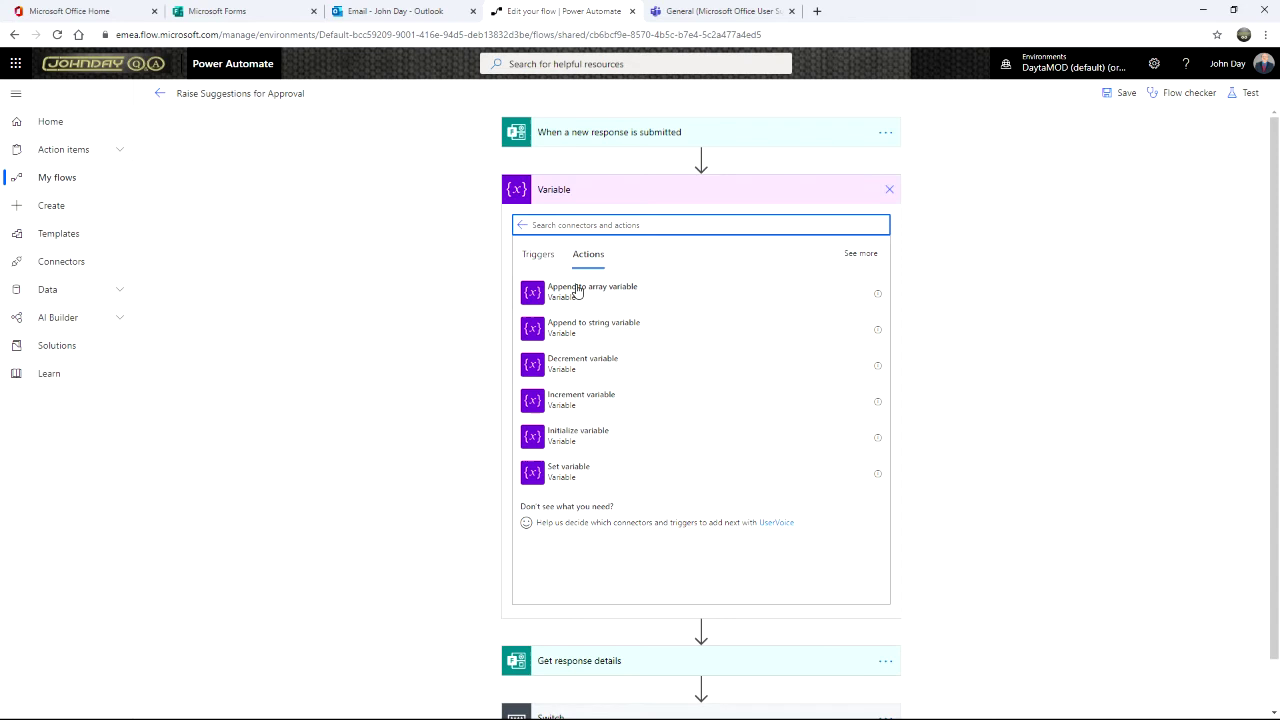
left_click(565, 436)
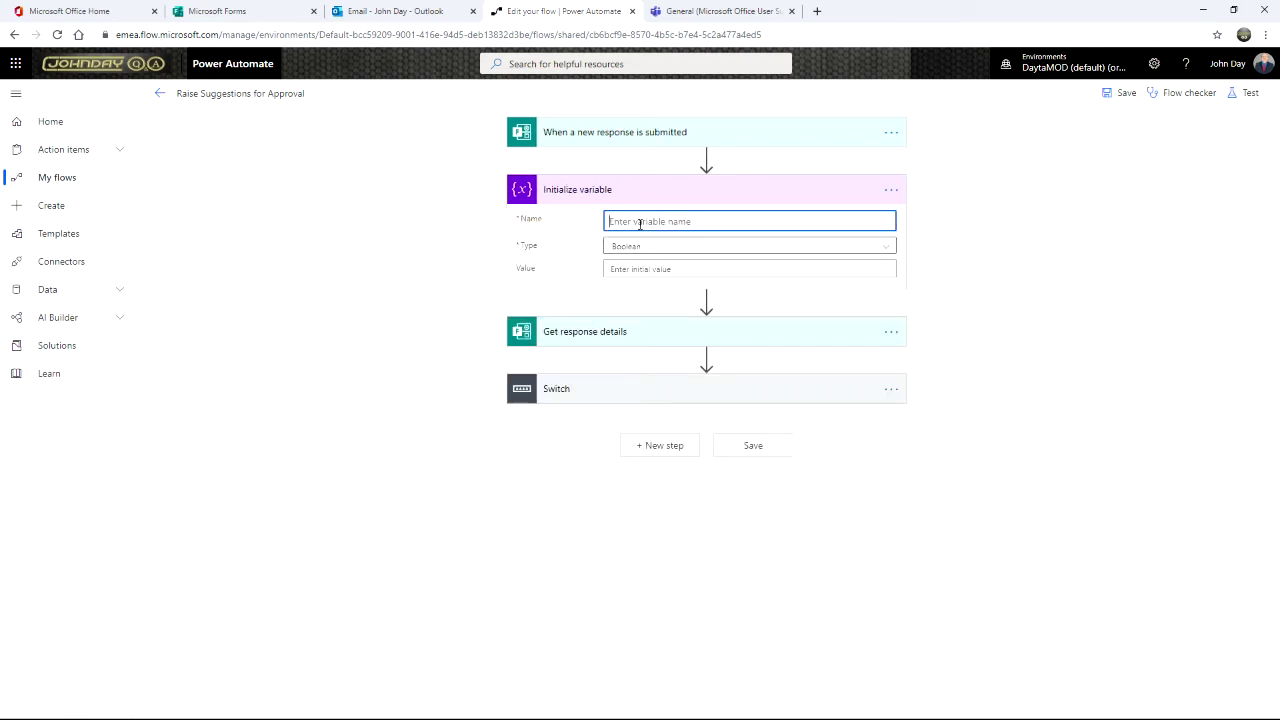
Step: Name the Boolean variable ChannelExists and set its initial value to false
type("ChannelExis")
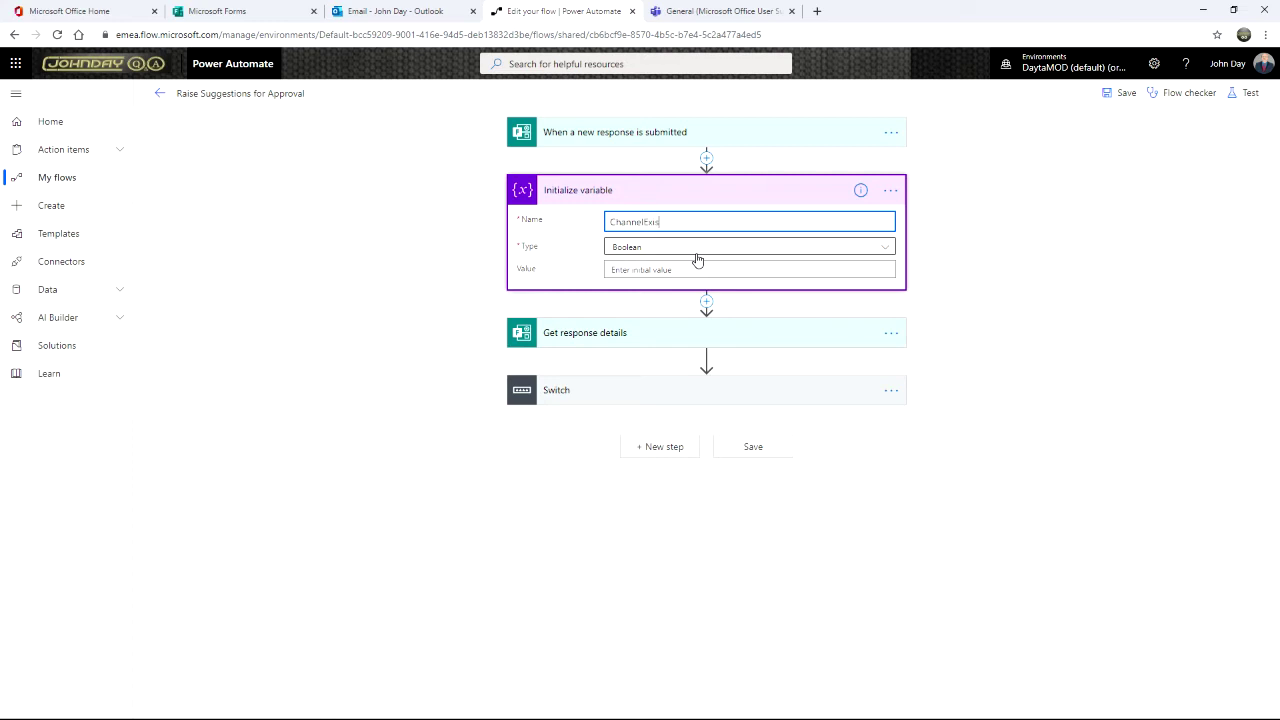
type("ts")
left_click(640, 269)
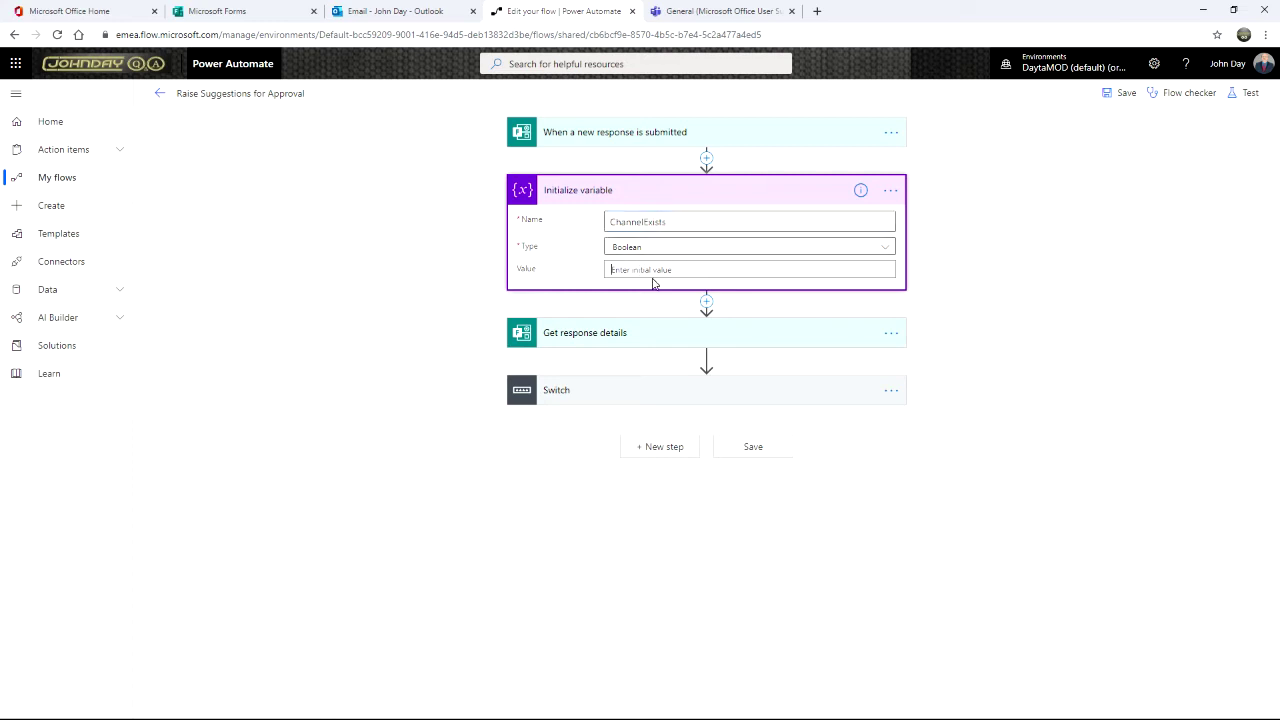
type("false")
left_click(683, 291)
Step: Add a Set variable action to the If yes branch of "Does the Channel exist in the Channel List" in Case Channel
left_click(613, 400)
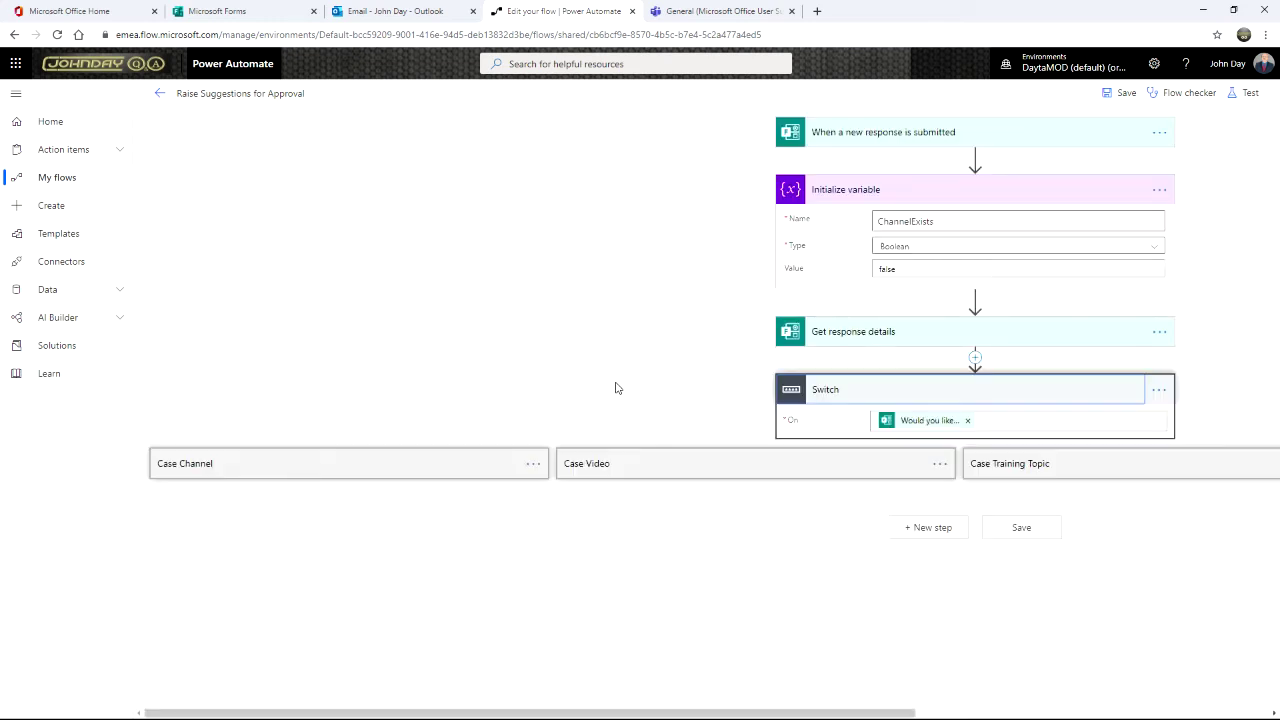
left_click(318, 465)
scroll(320, 465, "down", 2)
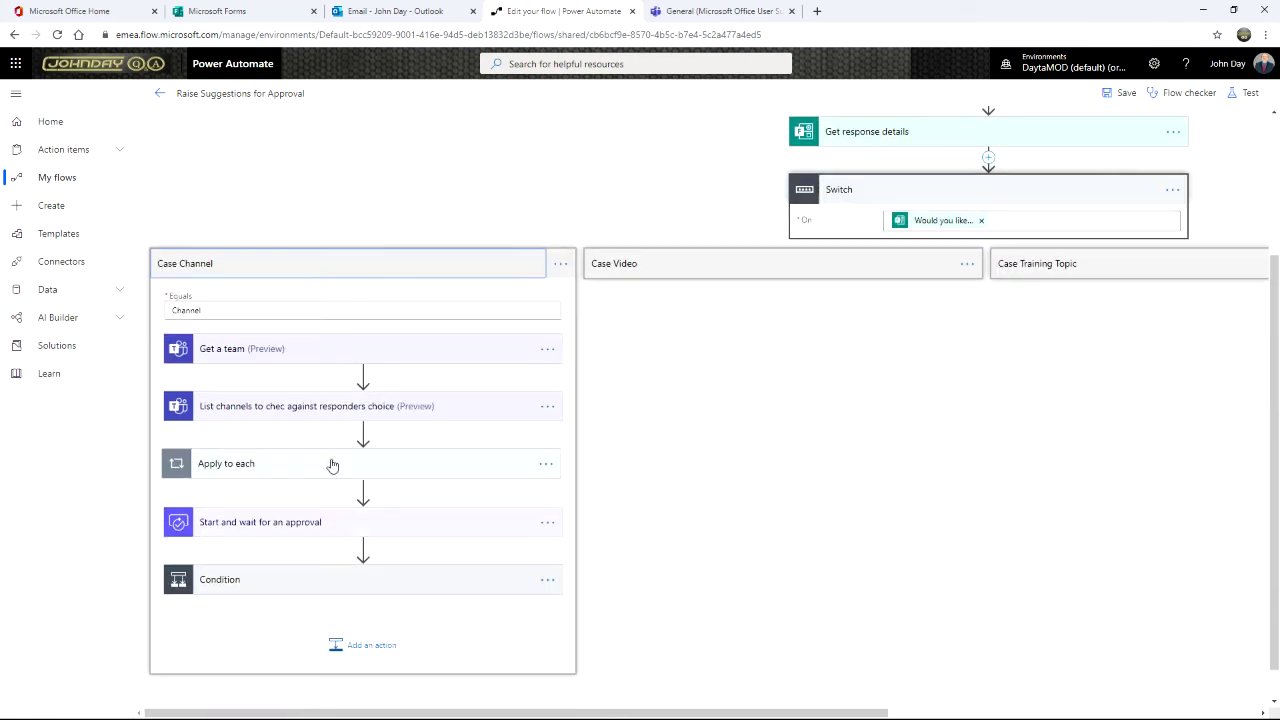
left_click(291, 471)
scroll(320, 477, "down", 1)
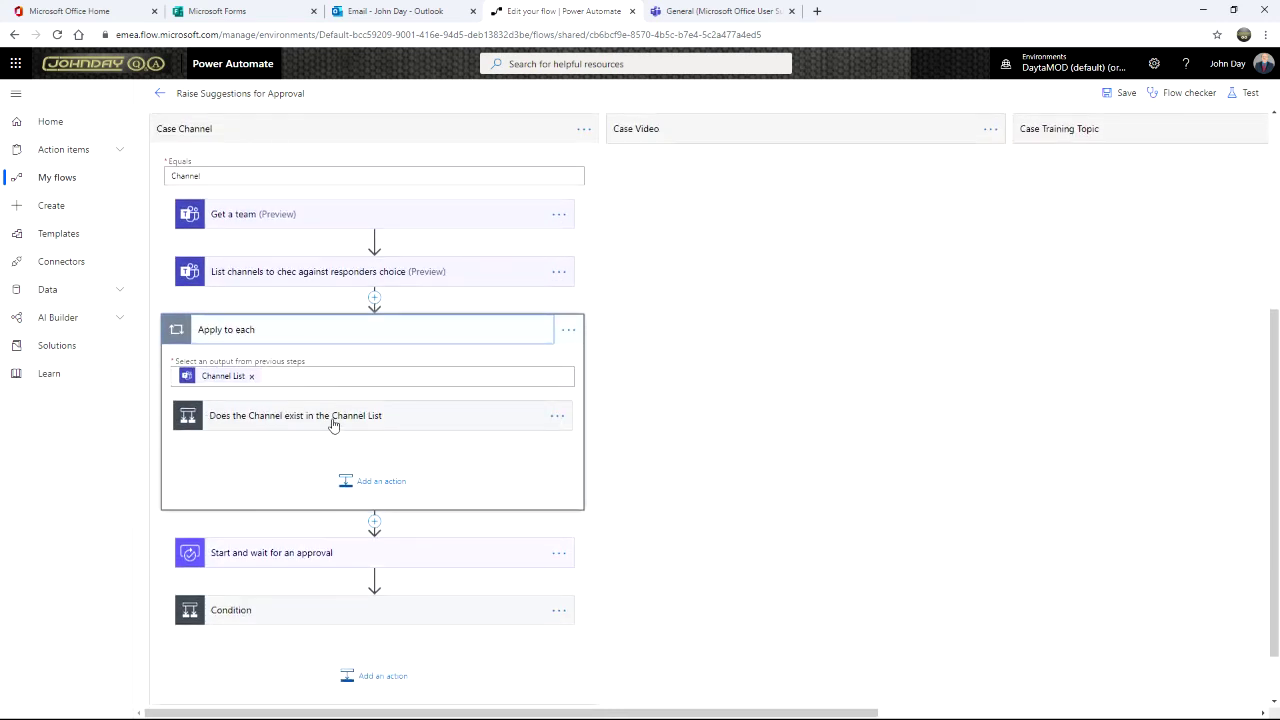
left_click(332, 423)
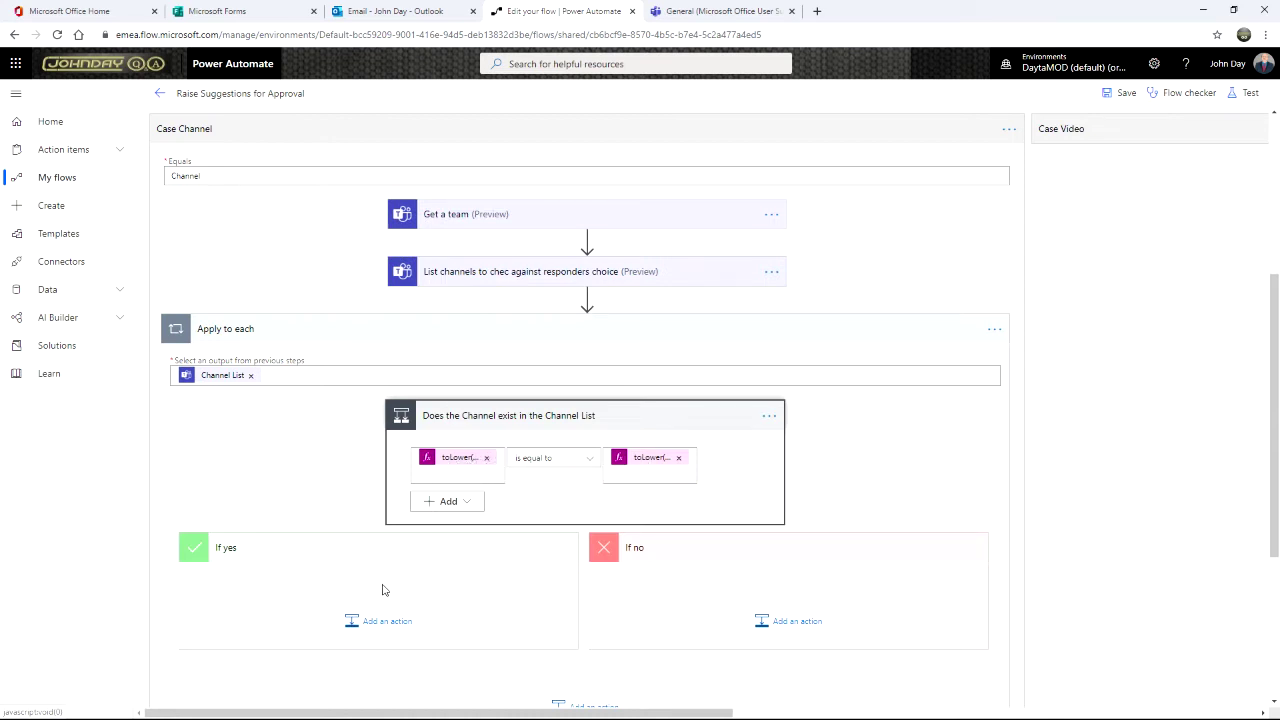
left_click(376, 621)
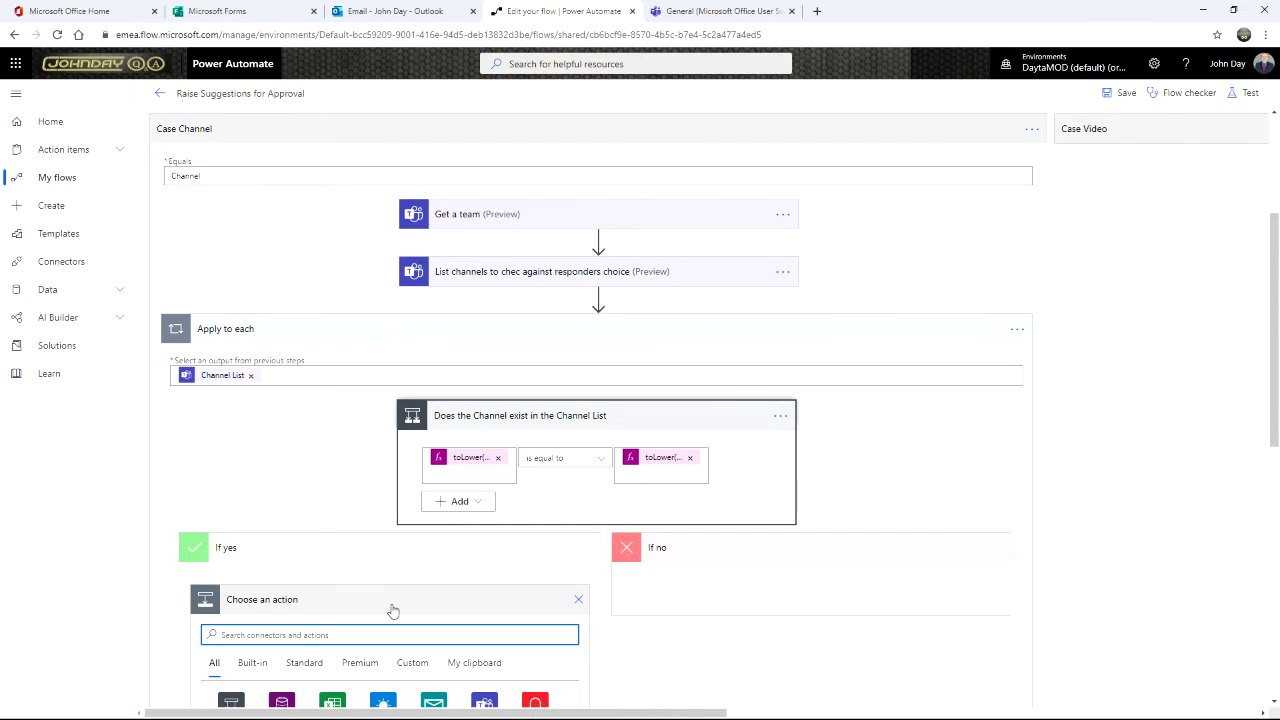
type("var")
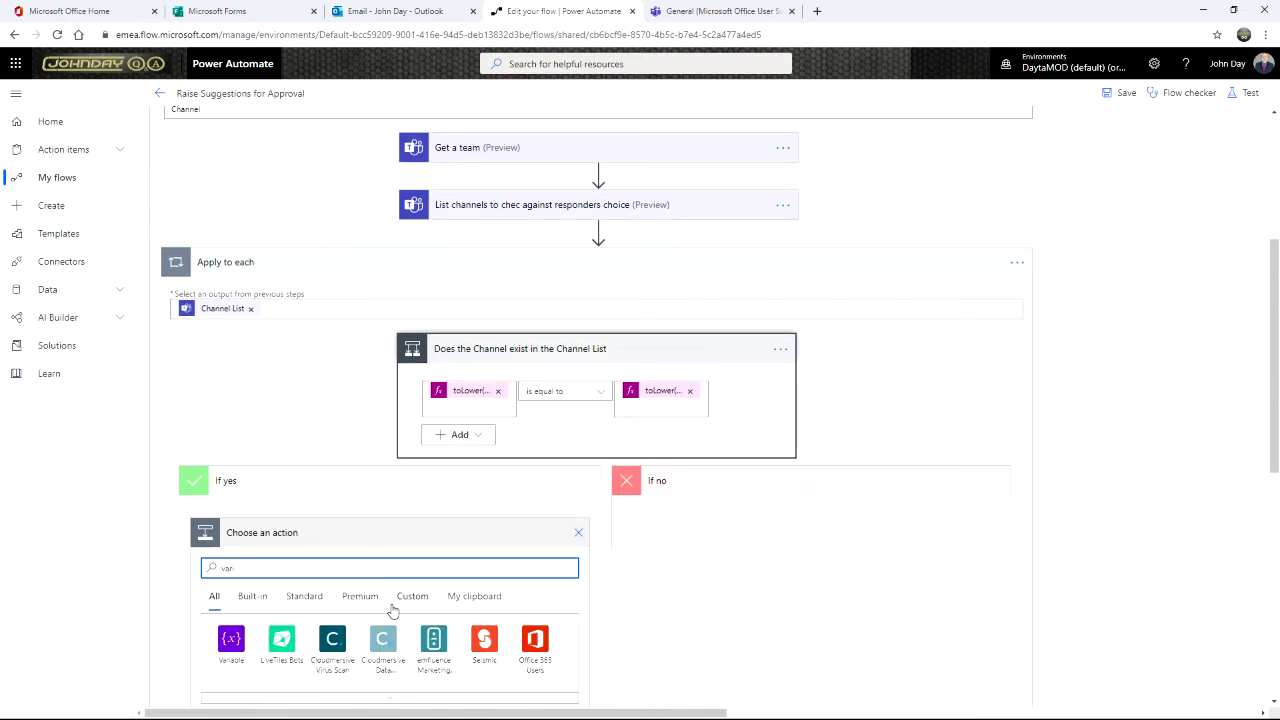
left_click(230, 640)
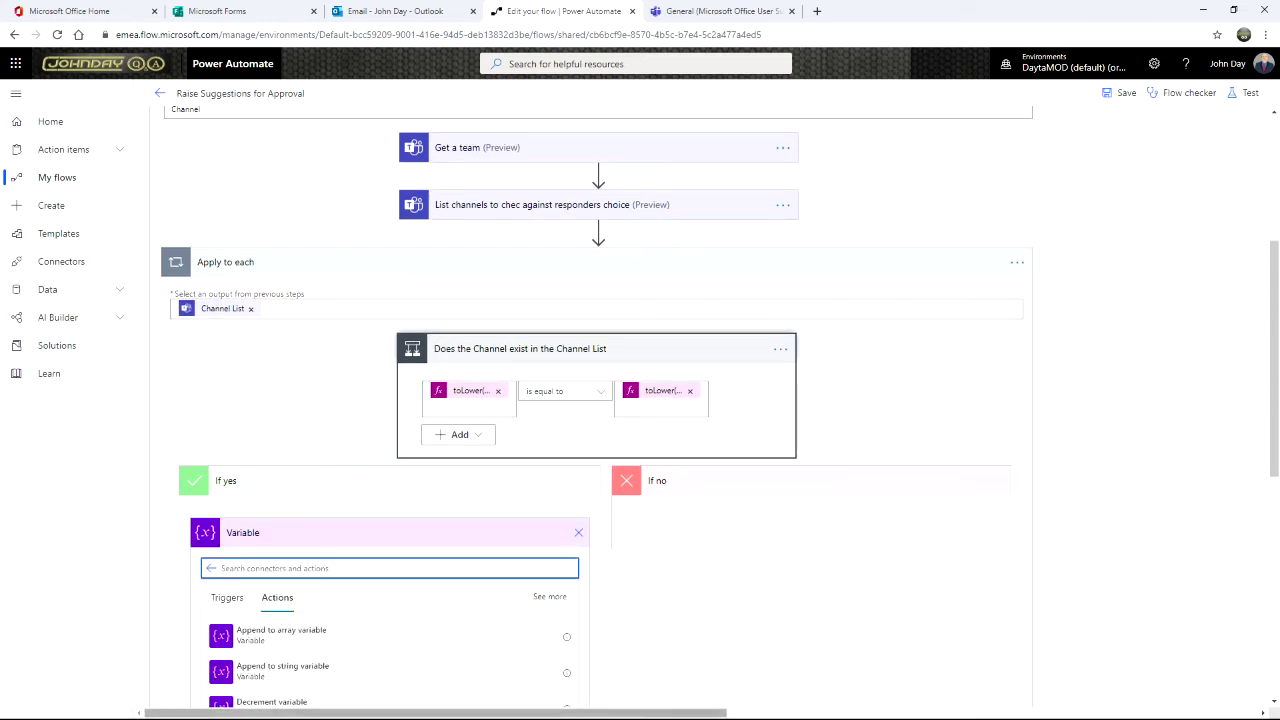
scroll(360, 615, "down", 2)
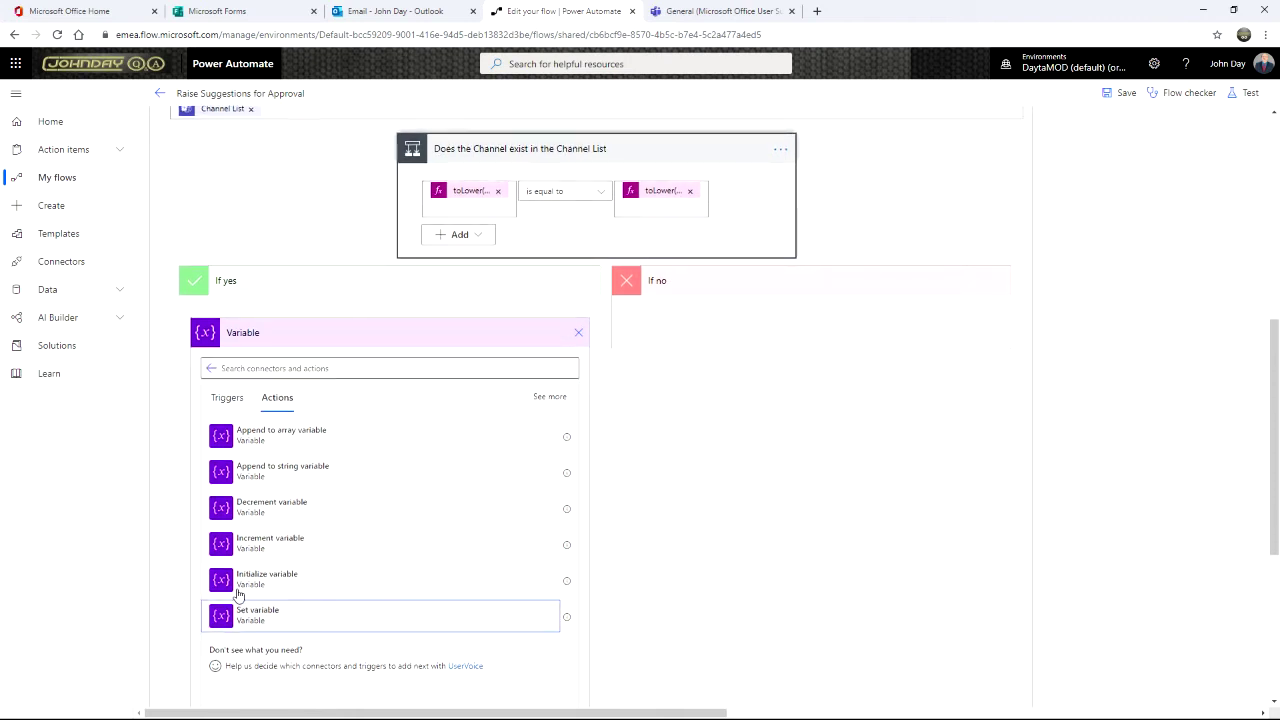
left_click(242, 605)
Step: Configure the Set variable action to set ChannelExists to true
left_click(343, 366)
left_click(320, 406)
left_click(318, 388)
type("t")
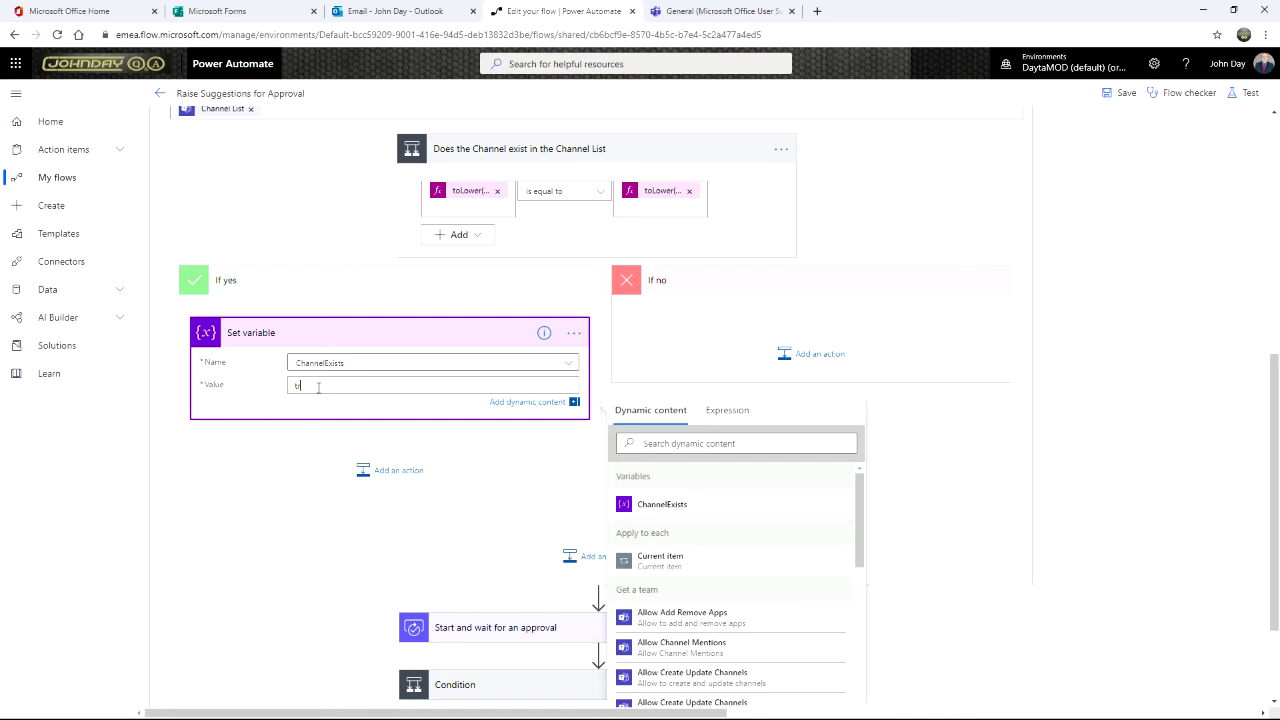
type("rue")
left_click(735, 382)
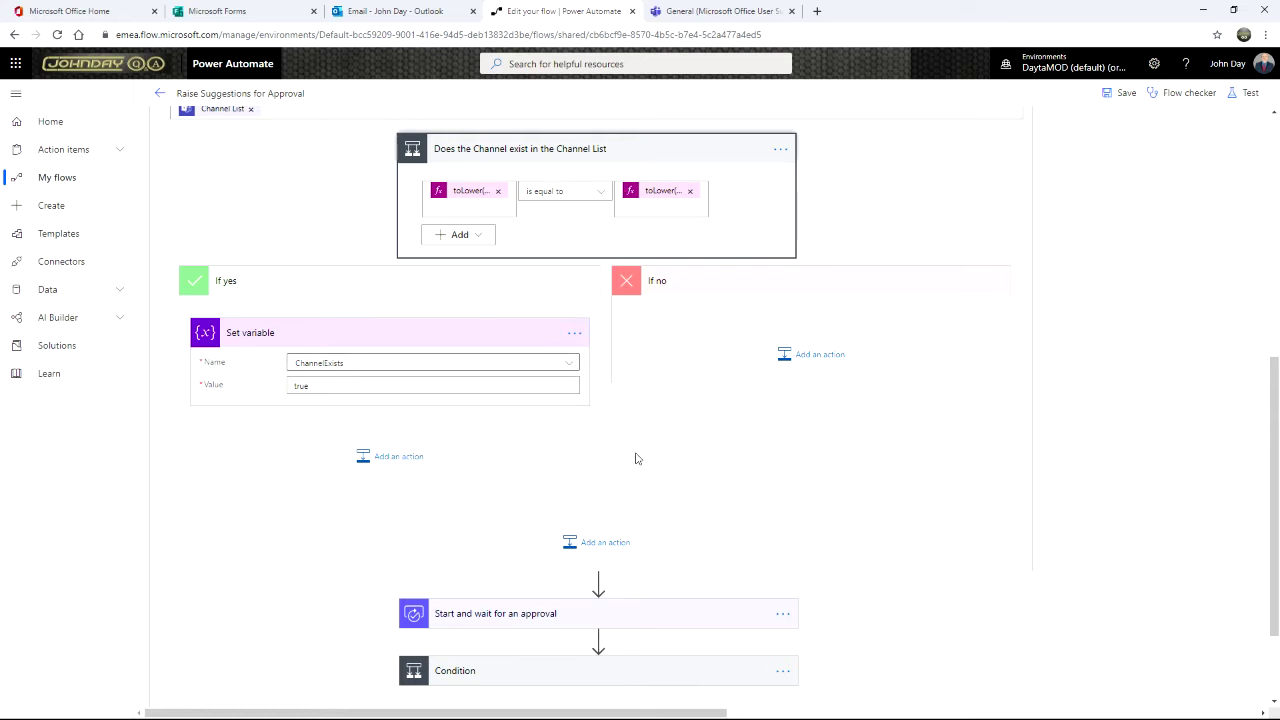
Step: Add a condition between Apply to each and Start and wait for an approval that checks whether ChannelExists is equal to true
scroll(625, 515, "down", 1)
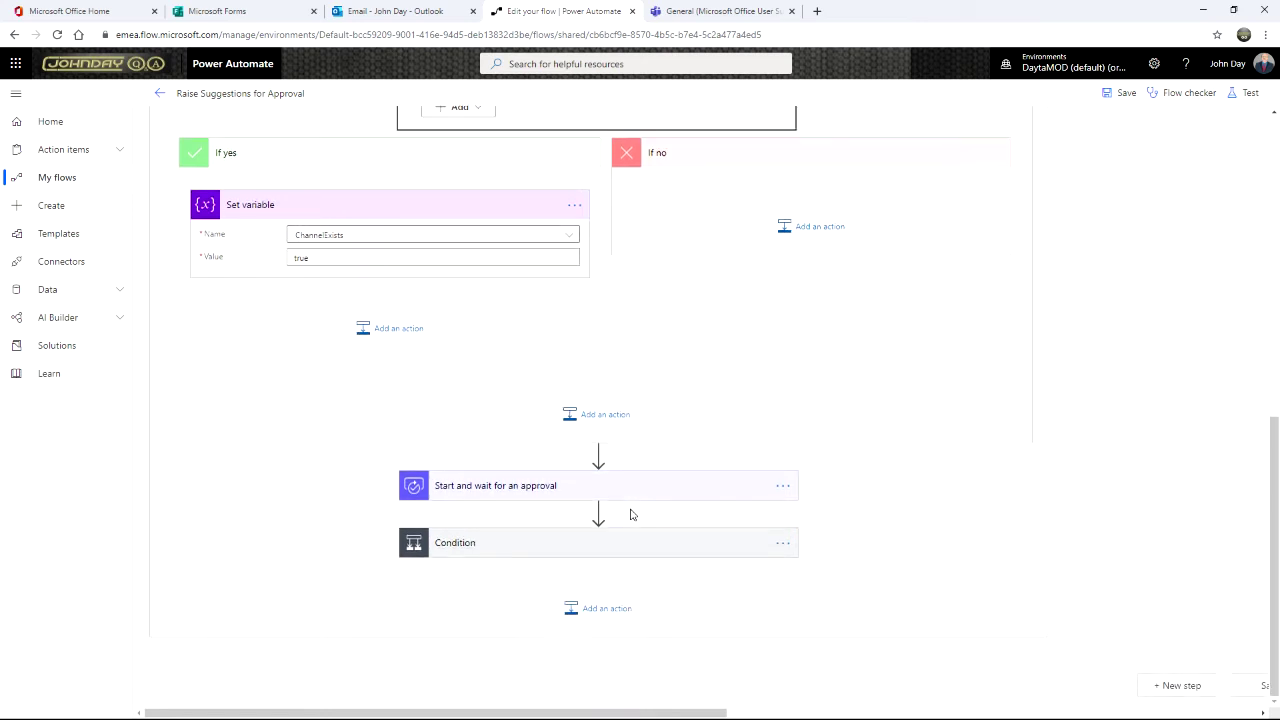
left_click(603, 414)
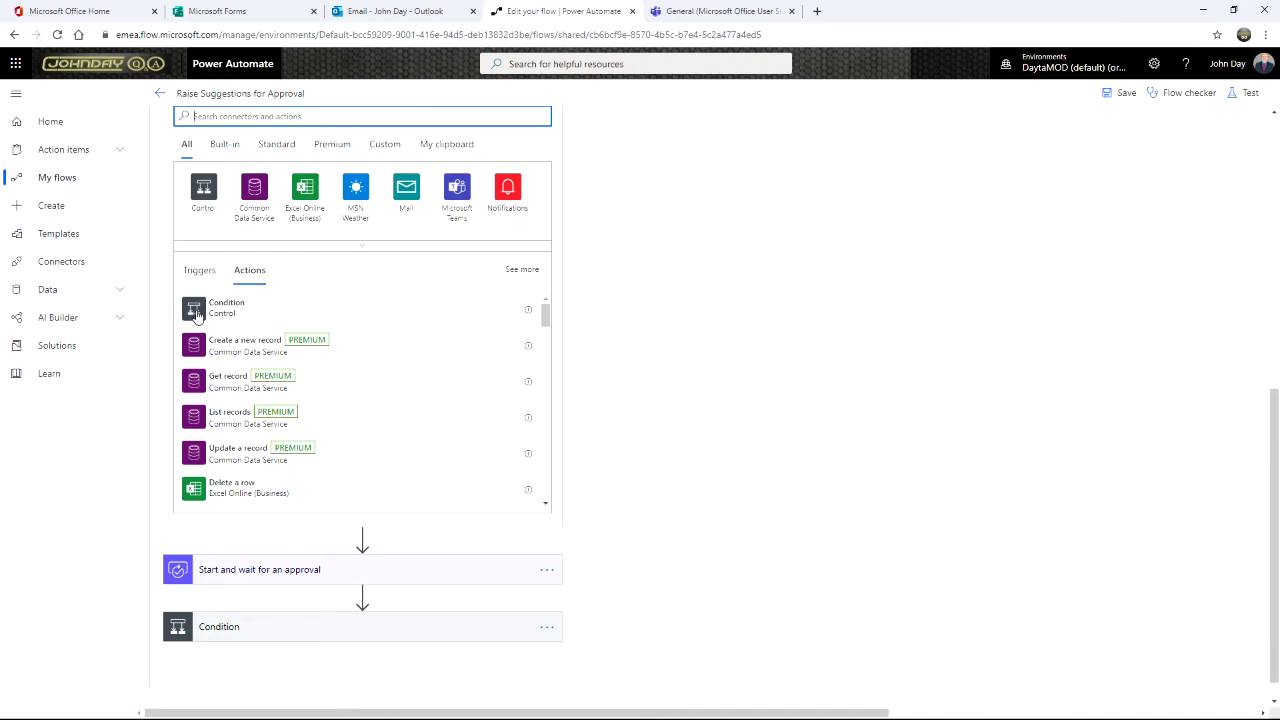
left_click(196, 313)
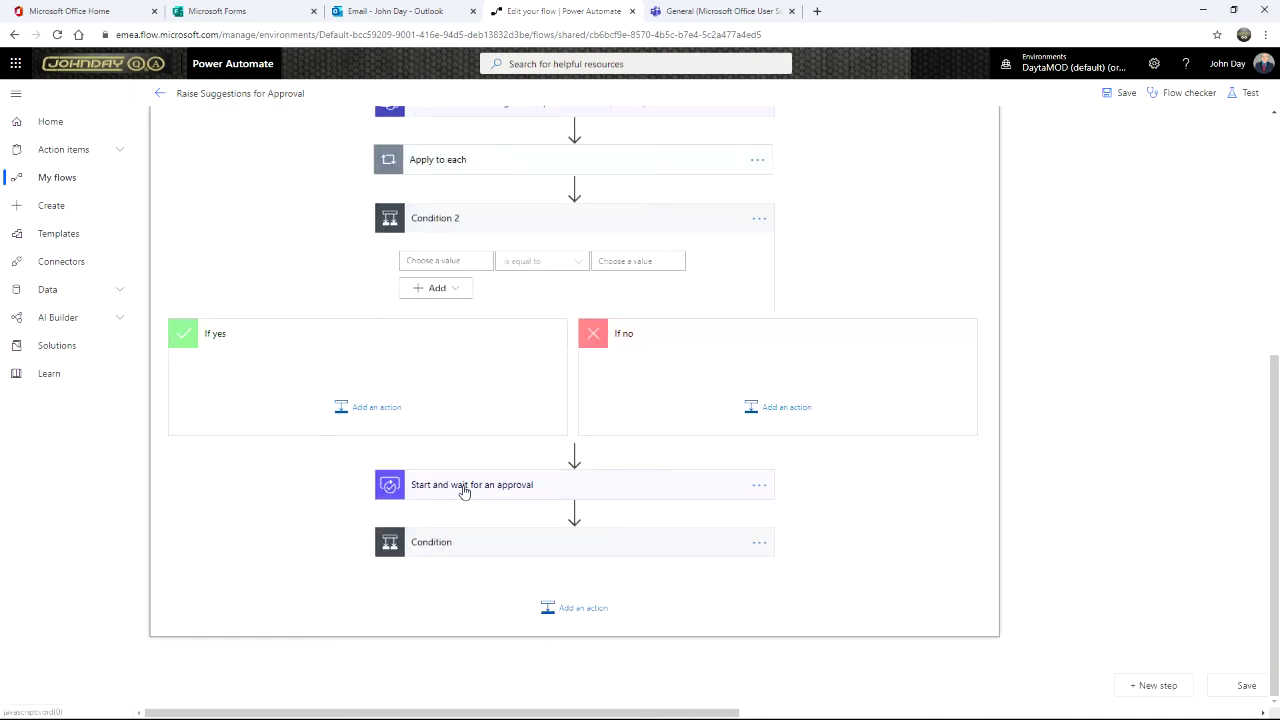
left_click(447, 261)
left_click(578, 367)
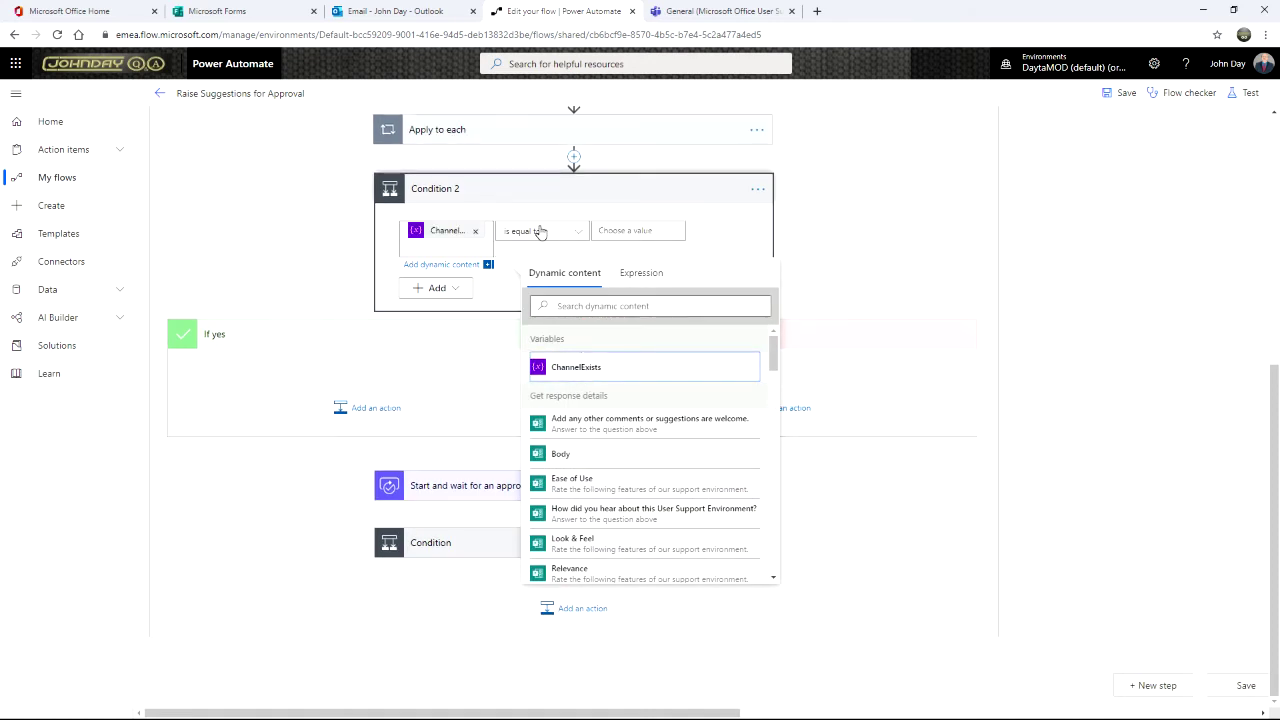
left_click(626, 230)
type("treu")
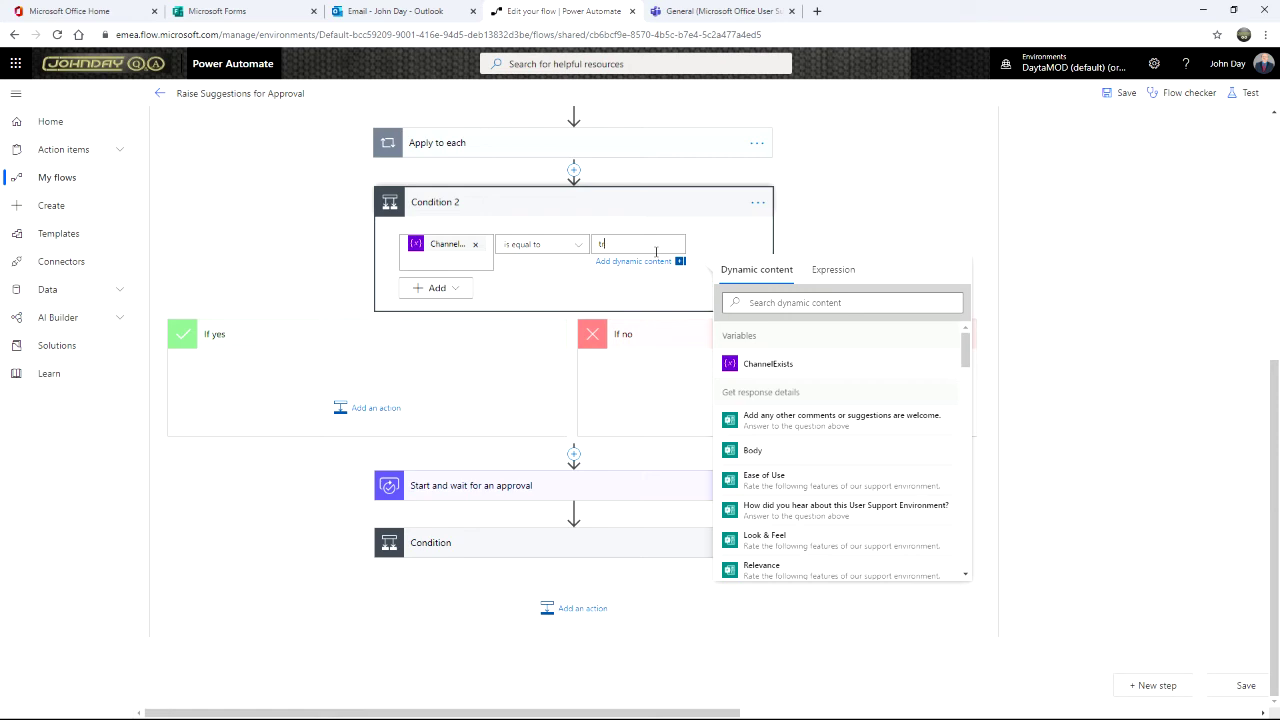
left_click(716, 250)
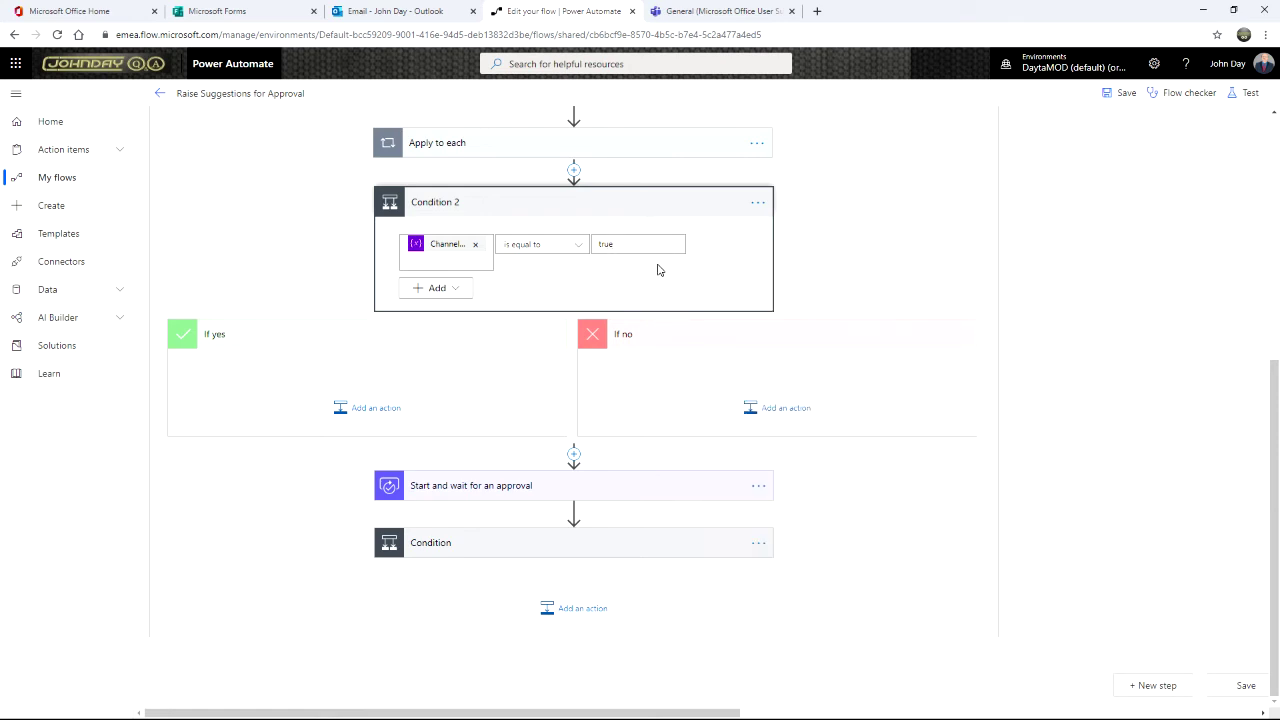
Step: Add a Terminate action to the If yes branch of the ChannelExists condition
left_click(388, 416)
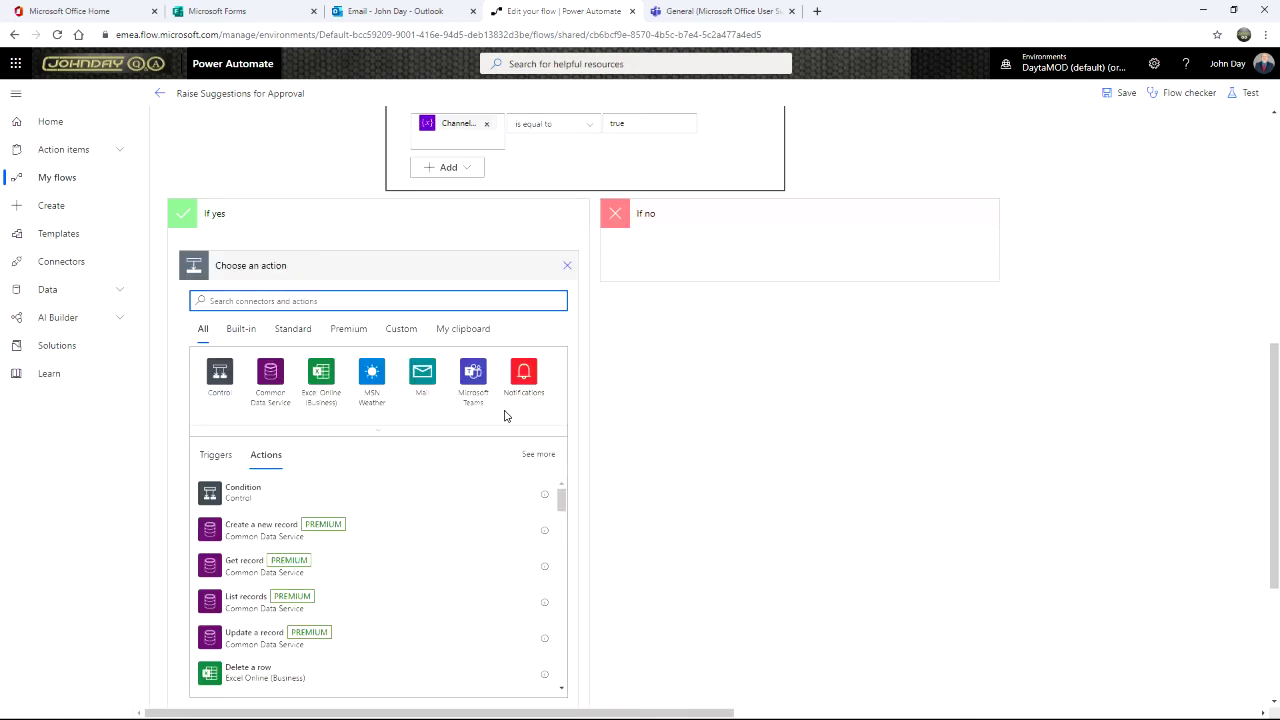
type("termina")
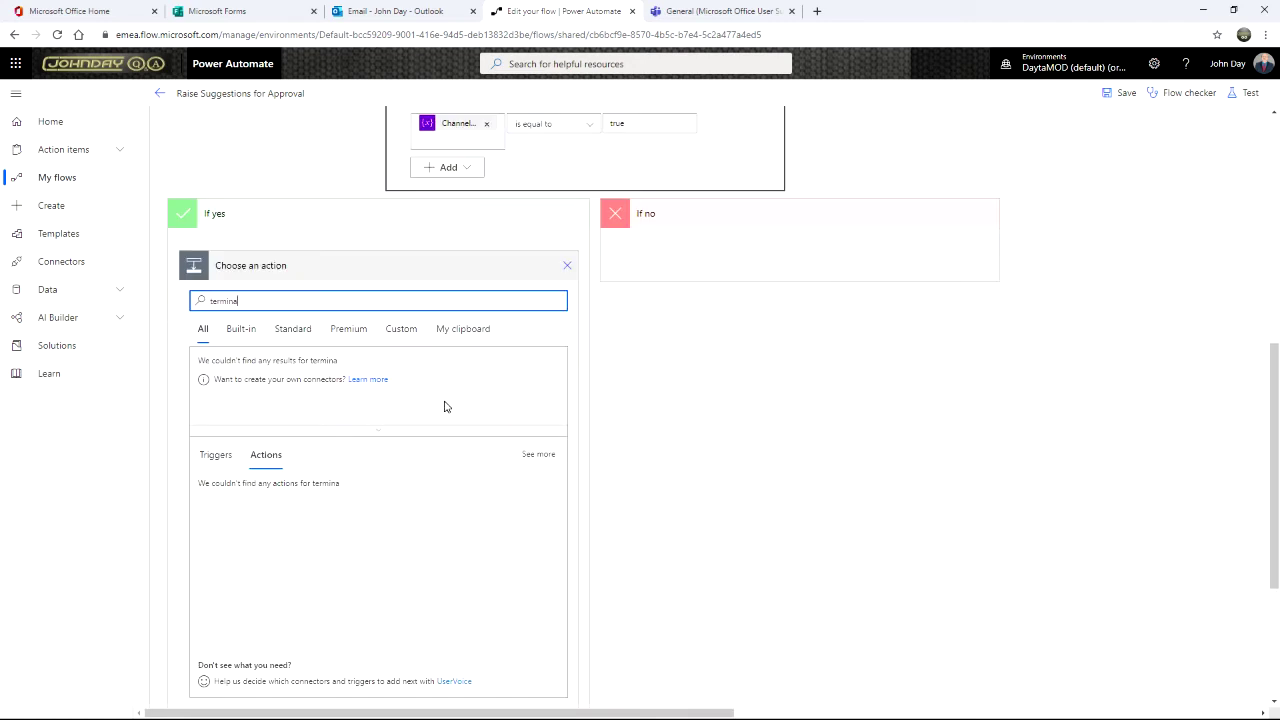
type("te")
left_click(215, 493)
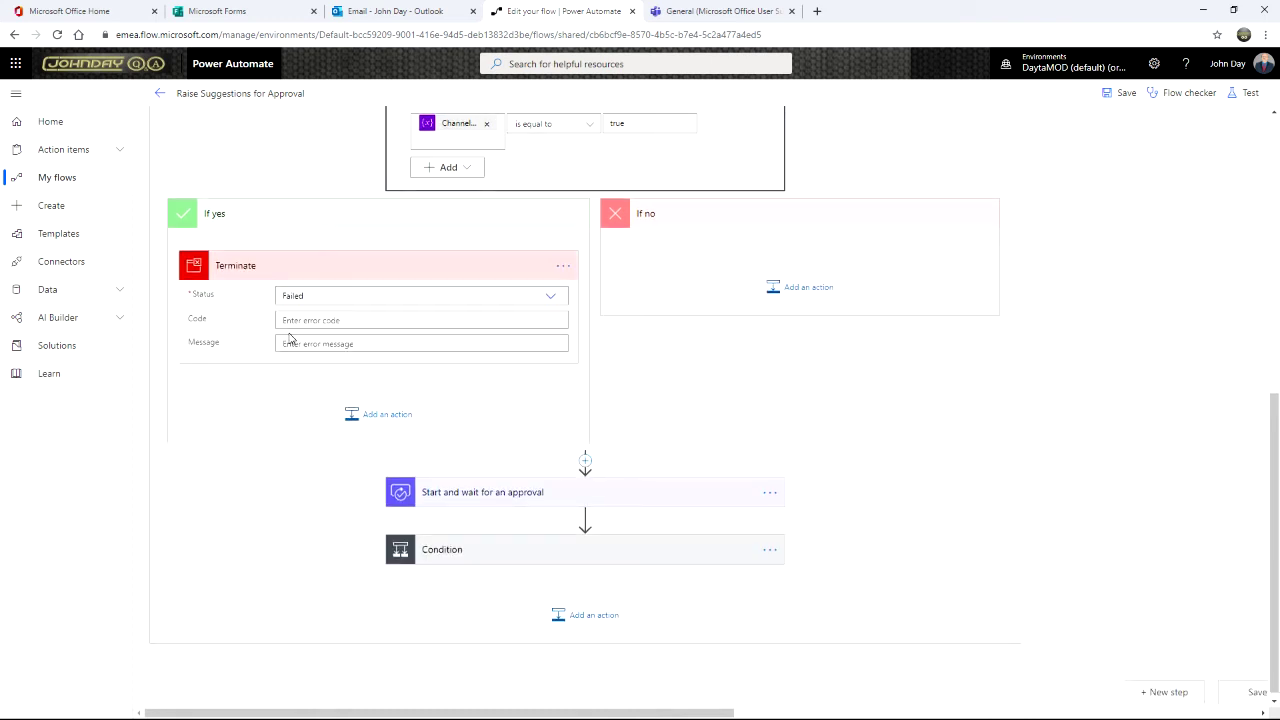
Step: Configure the Terminate action with status Failed, code RW0099 and message "Channel requested already exists."
left_click(552, 298)
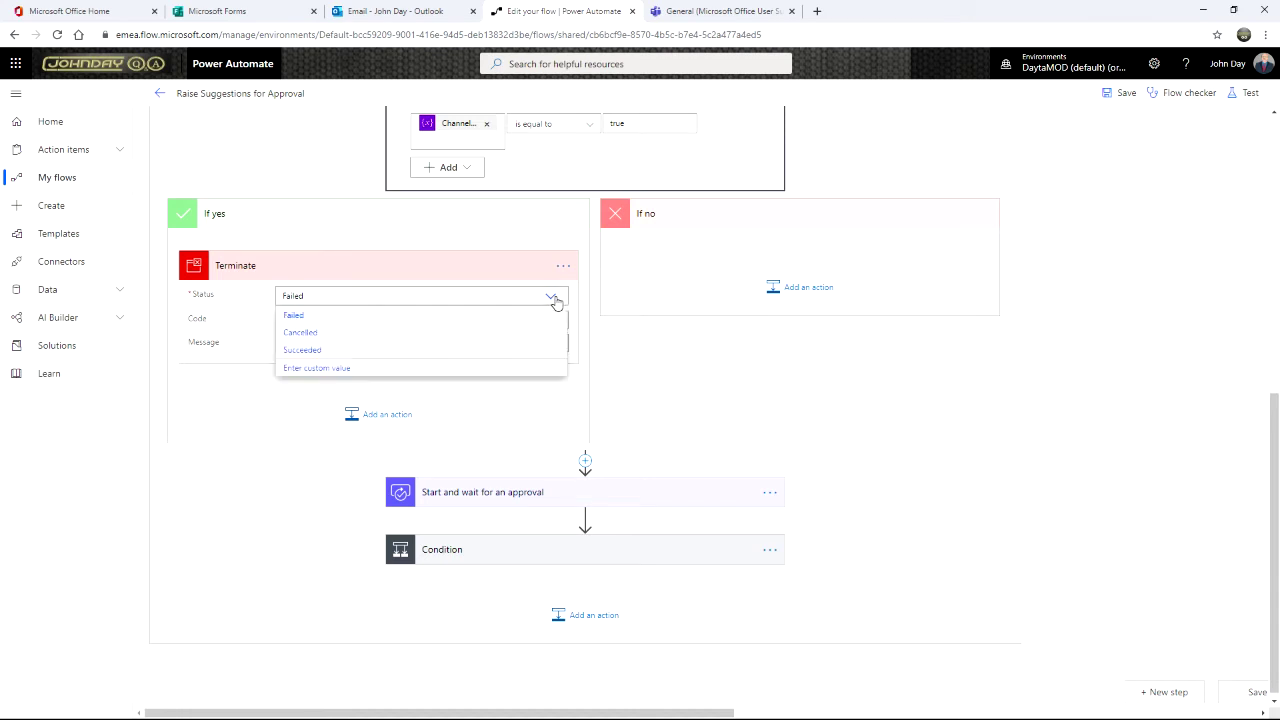
left_click(298, 332)
left_click(300, 357)
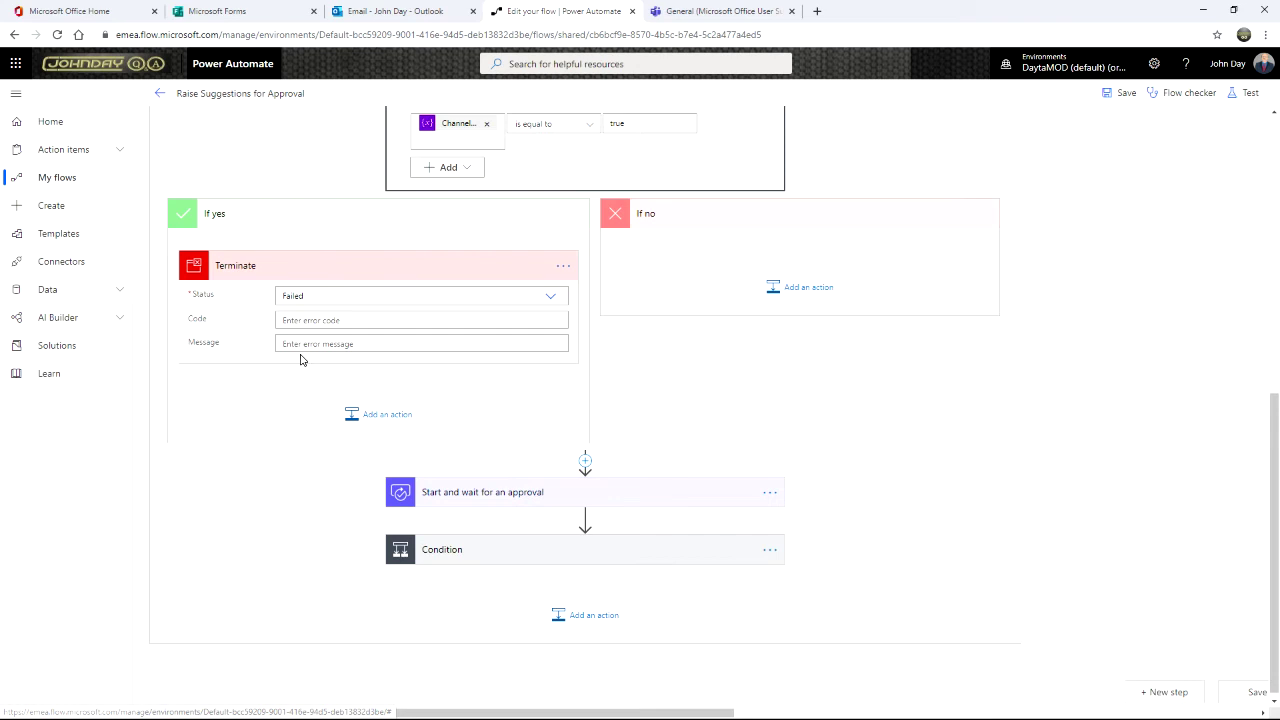
left_click(399, 383)
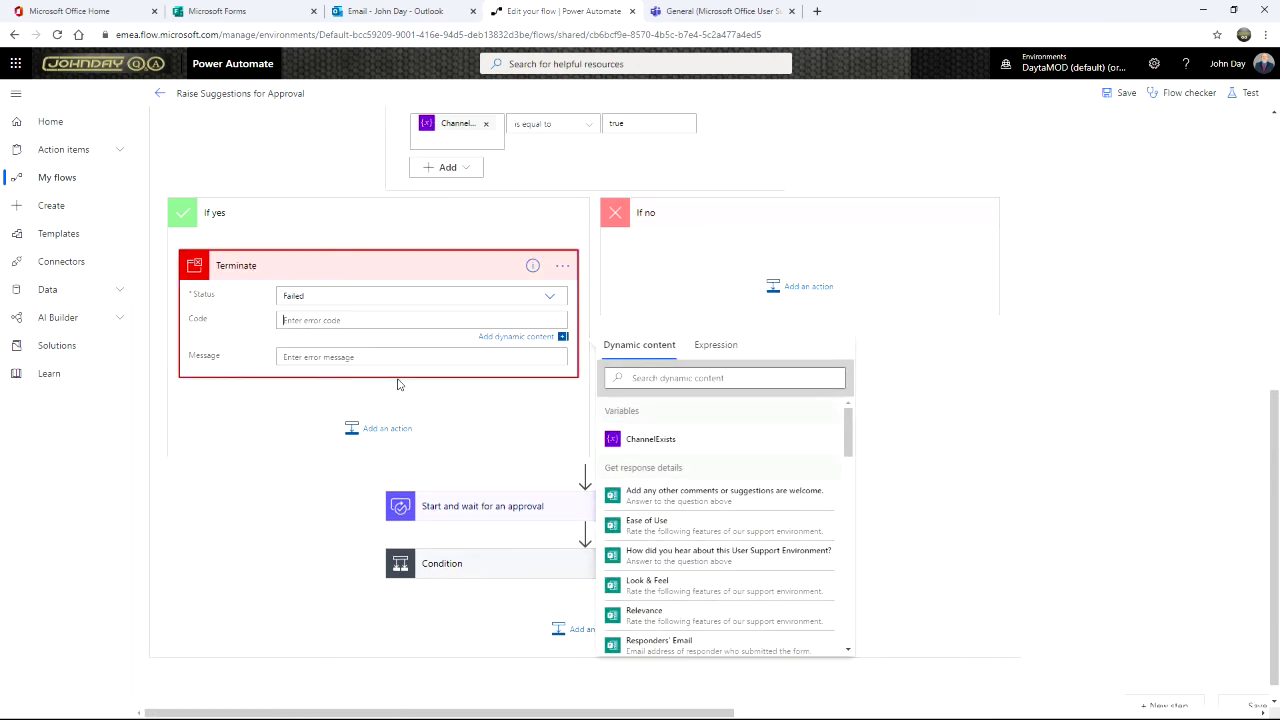
type("RW")
type("Ch")
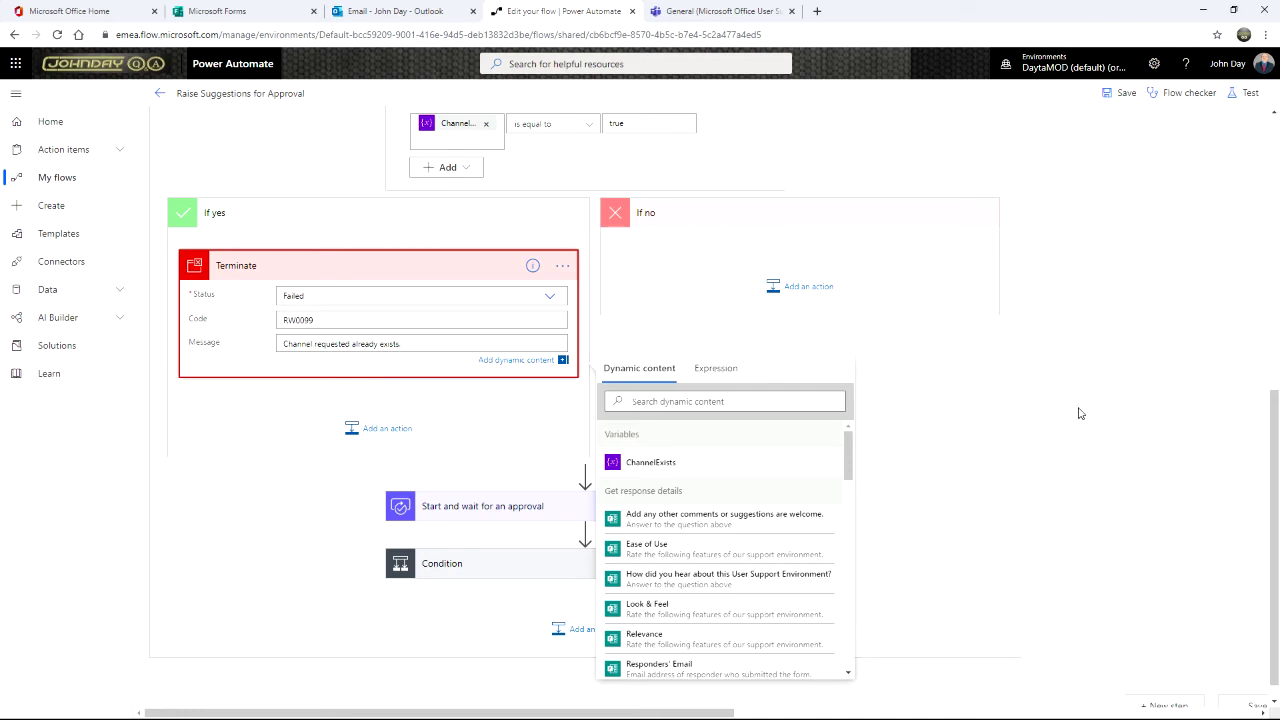
left_click(962, 412)
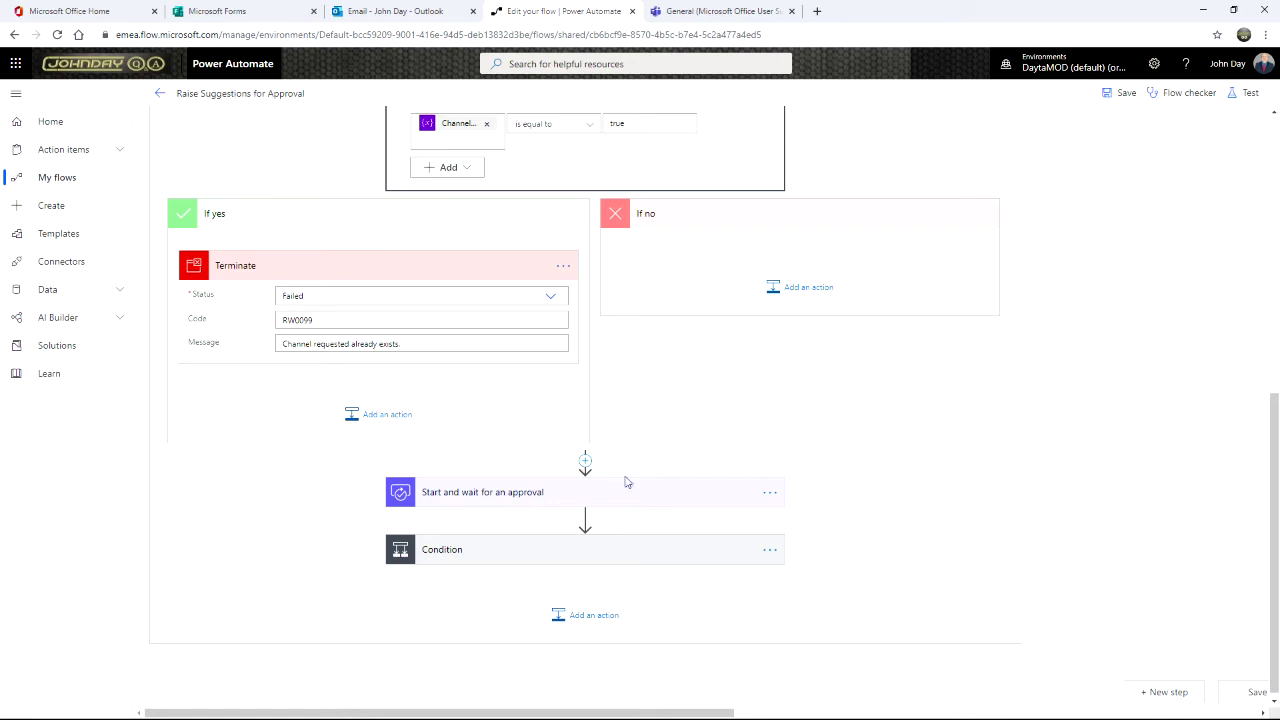
Step: Move the Start and wait for an approval and Condition actions into the If no branch of Condition 2
left_click_drag(623, 503, 820, 355)
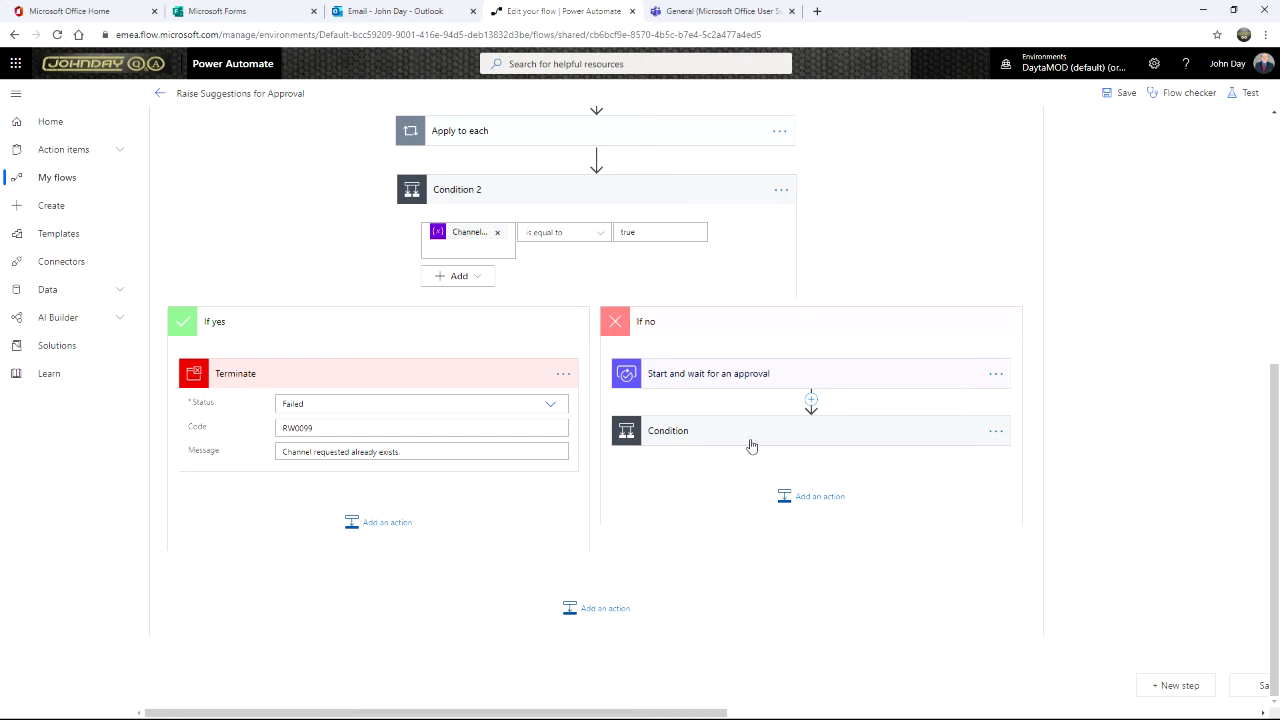
Step: Rename Condition 2 as "Does the Channel exist in Team"
scroll(717, 263, "up", 1)
left_click(781, 258)
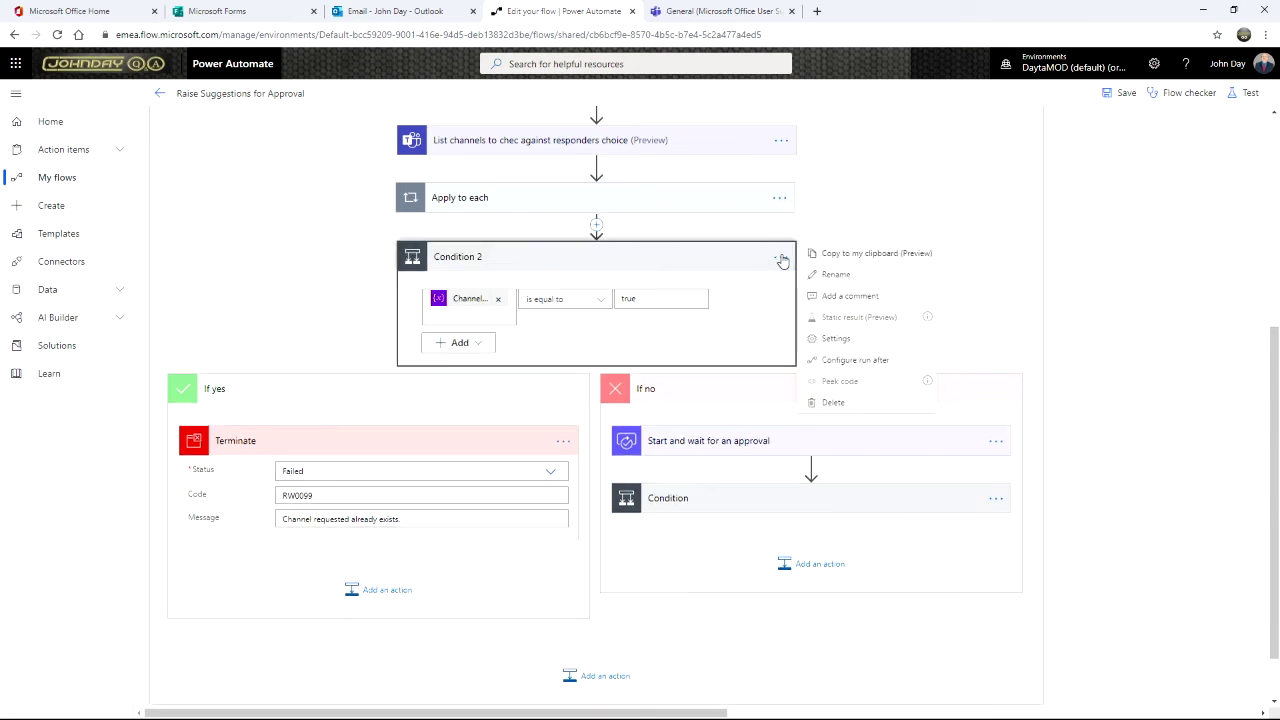
left_click(836, 276)
type("Did we find channe")
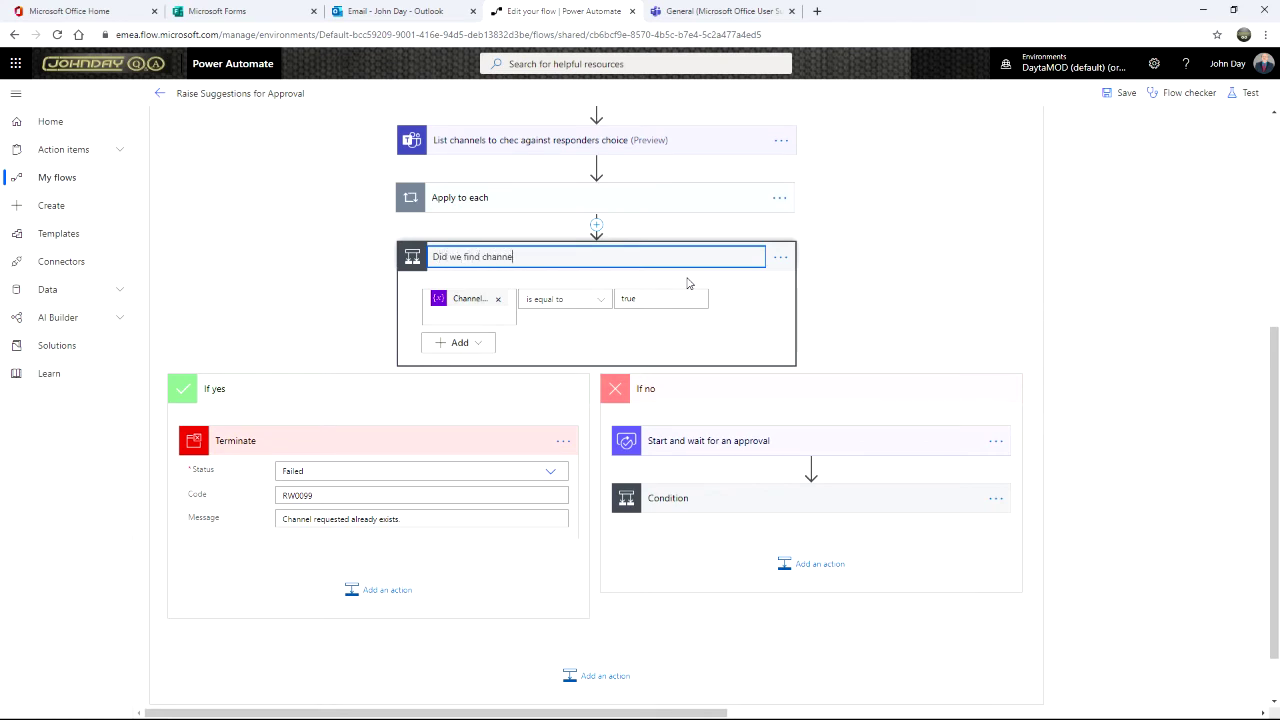
key("ctrl+shift+Left")
key("ctrl+shift+Left")
key("ctrl+shift+Left")
key("ctrl+shift+Left")
key("ctrl+shift+Left")
type("D")
left_click(687, 283)
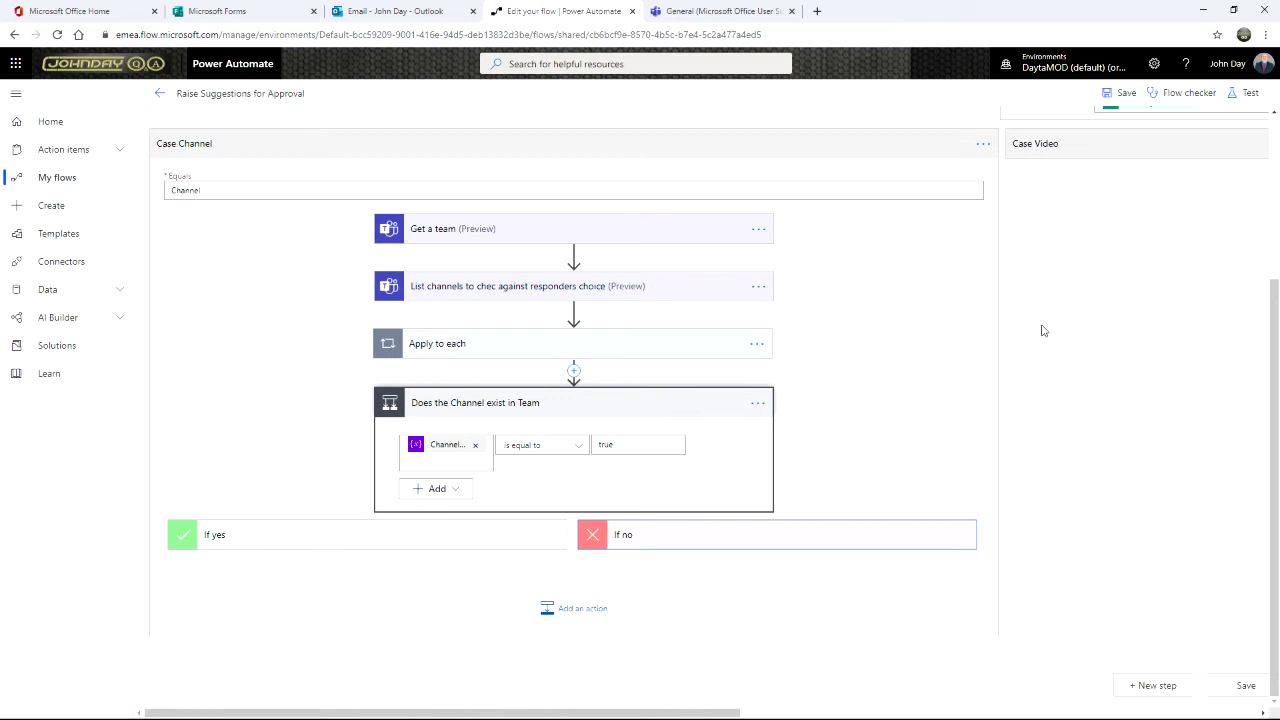
Step: Save the Raise Suggestions for Approval flow
scroll(1045, 333, "up", 2)
scroll(1048, 333, "up", 1)
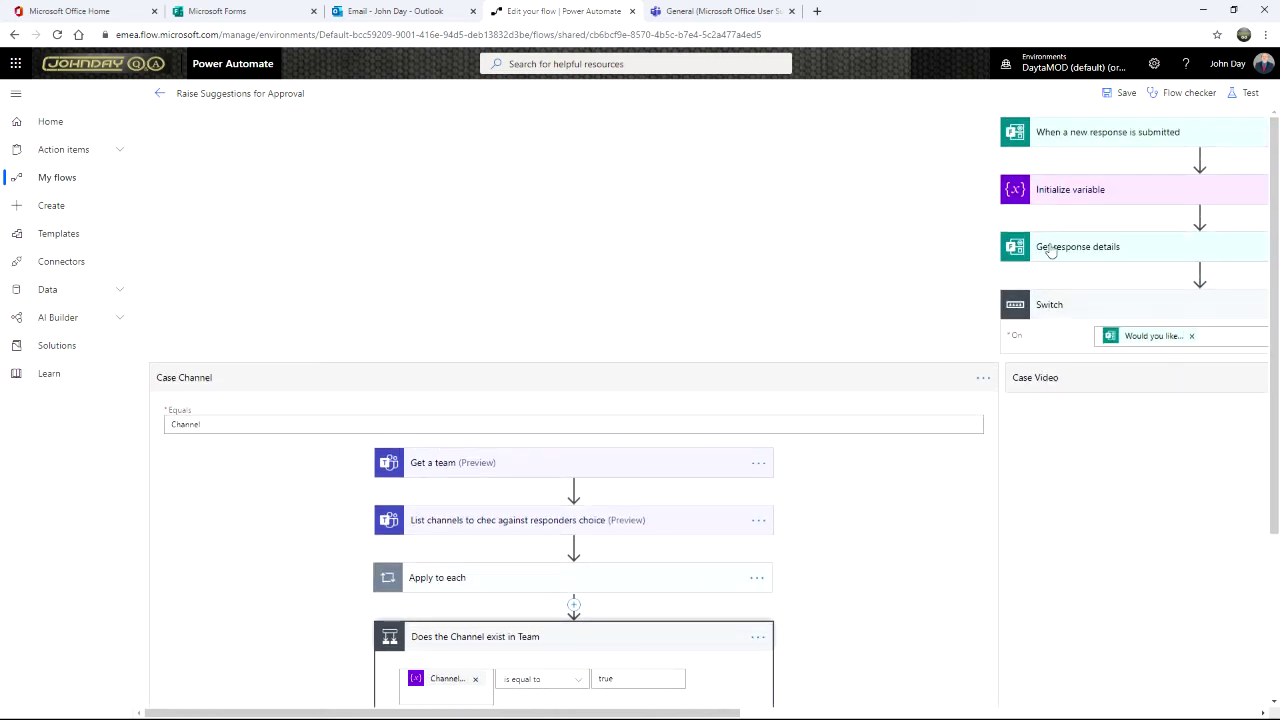
left_click_drag(733, 714, 986, 714)
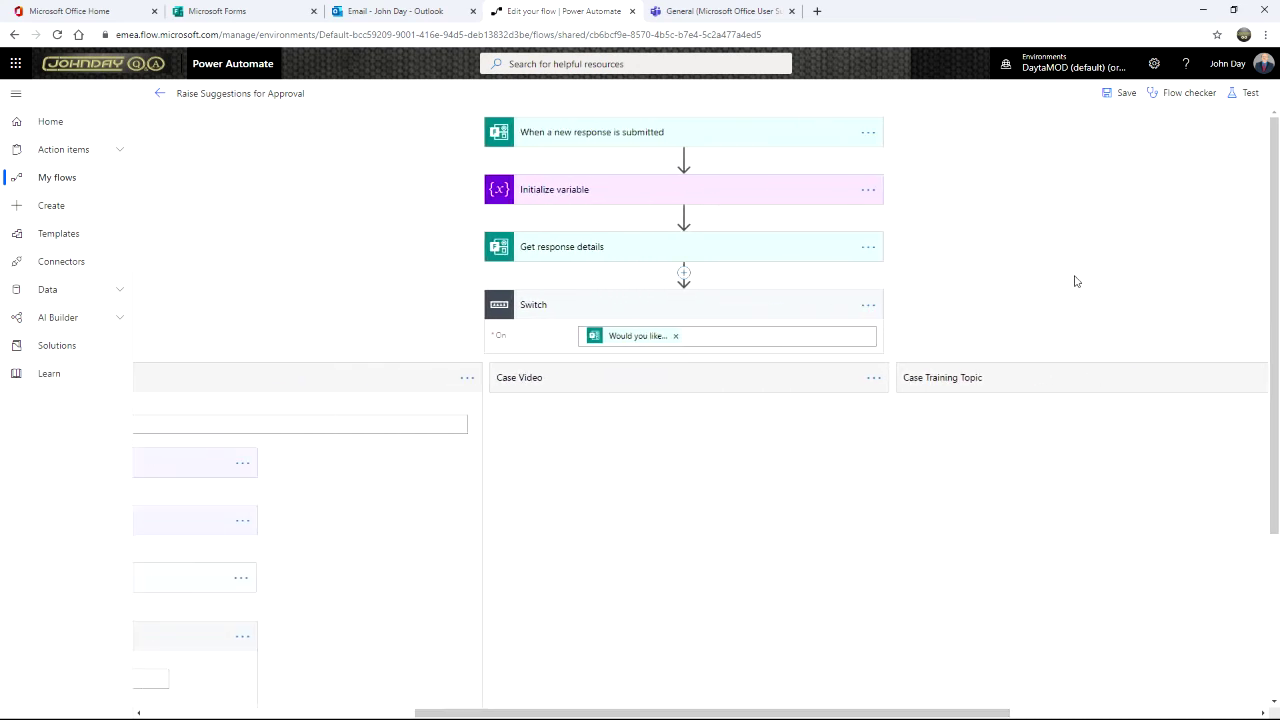
left_click(1125, 93)
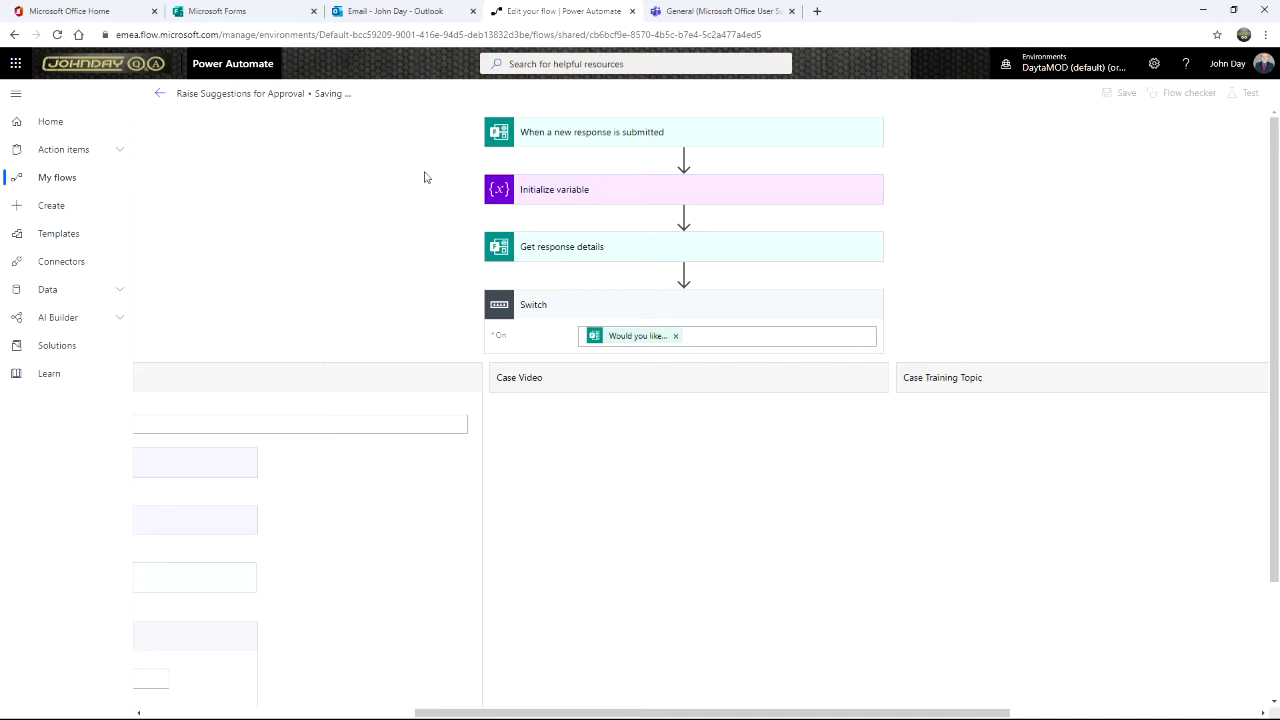
Step: Reopen the Raise Suggestions for Approval flow for editing and start a test with the trigger action performed manually
left_click(159, 95)
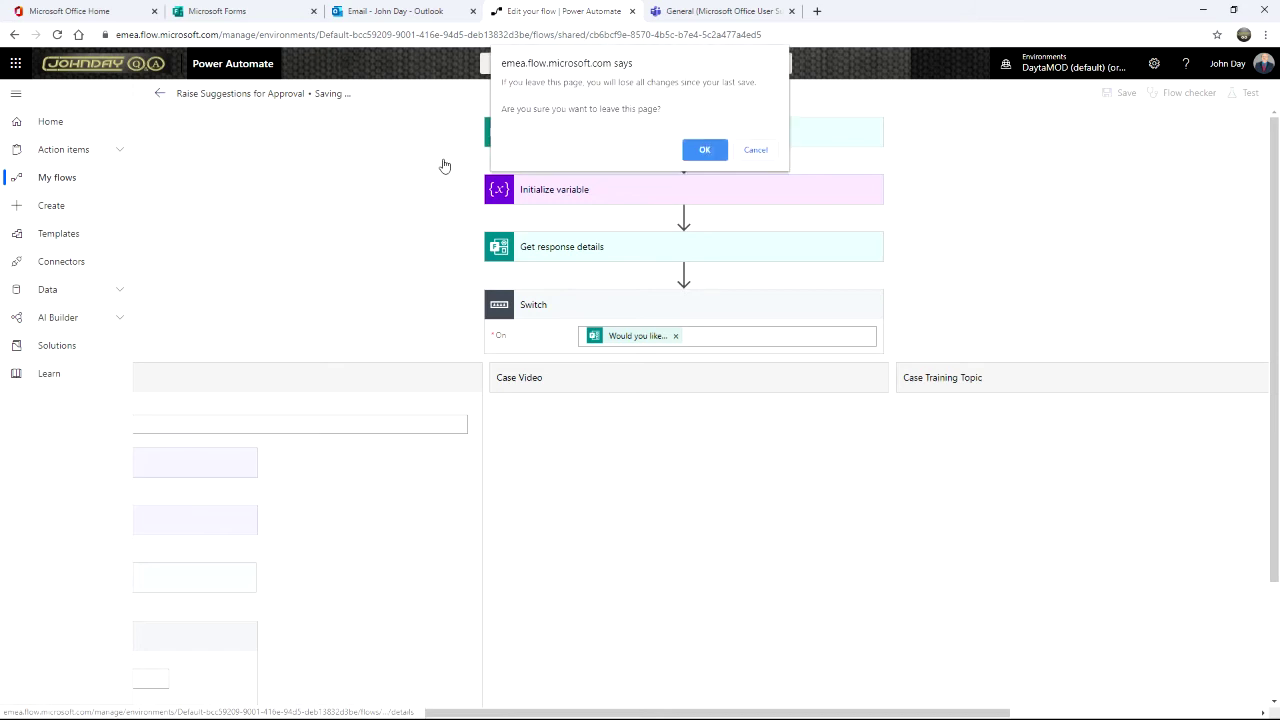
left_click(713, 156)
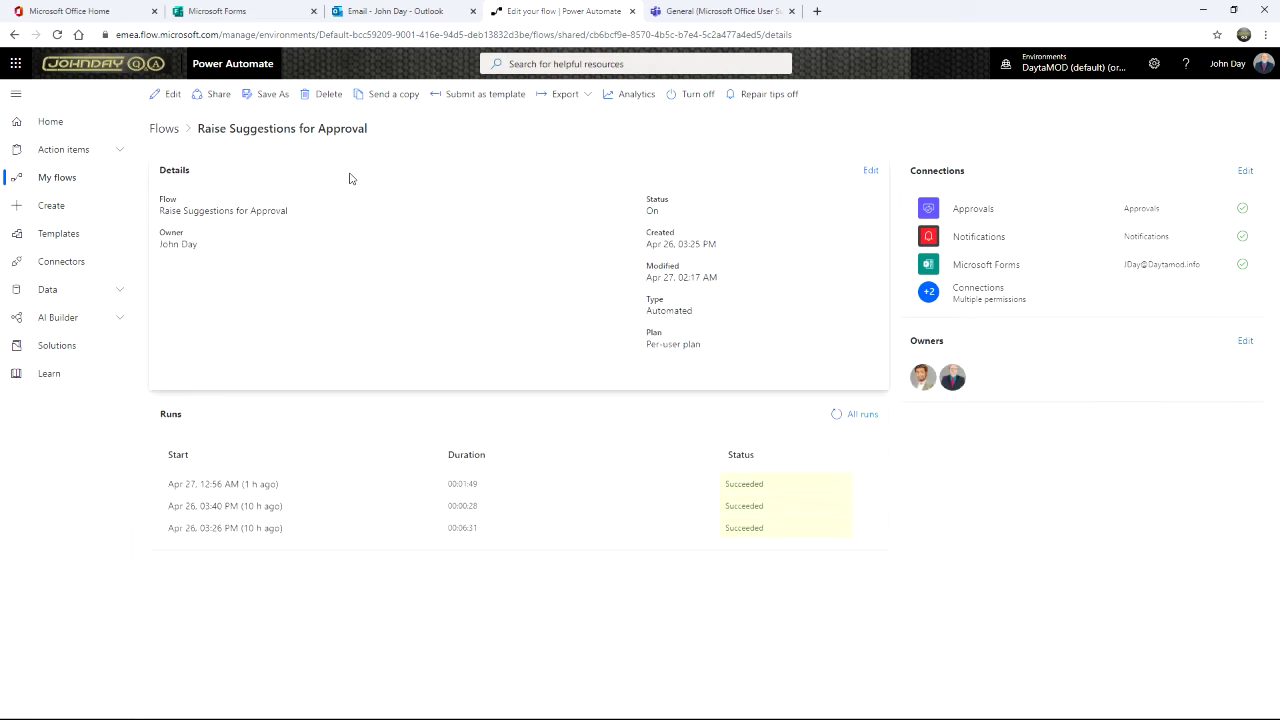
left_click(170, 133)
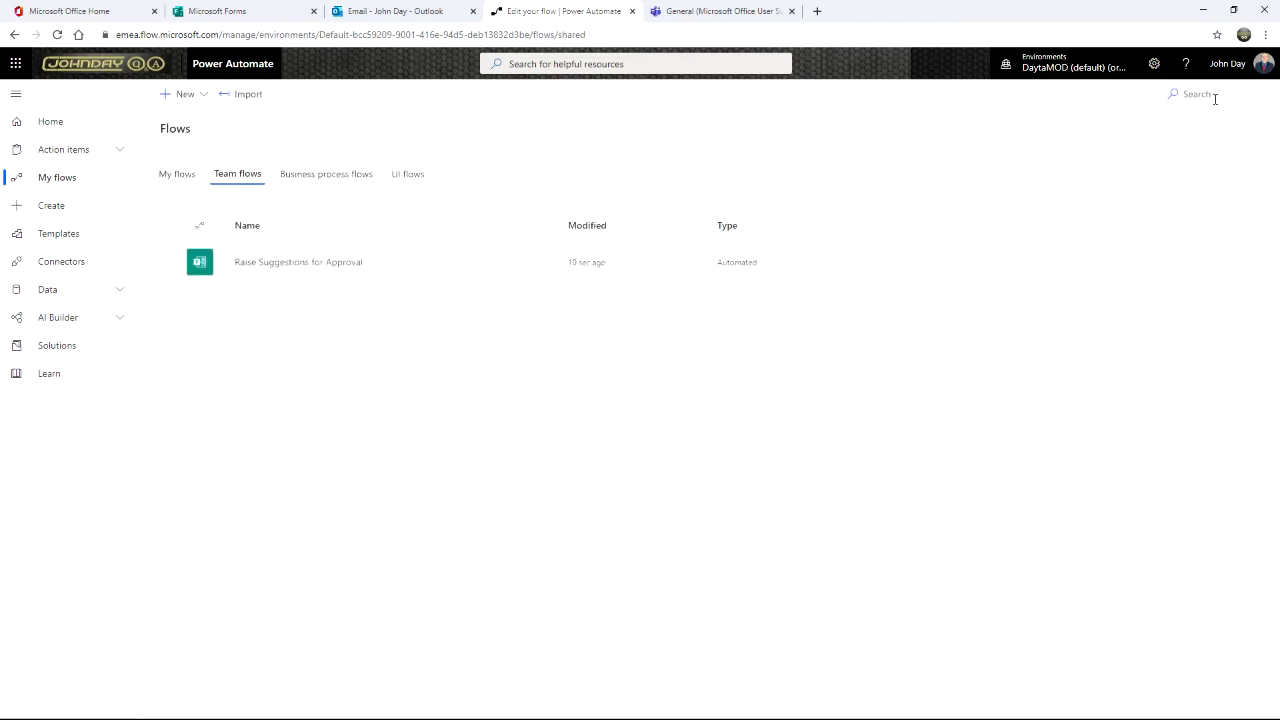
left_click(340, 263)
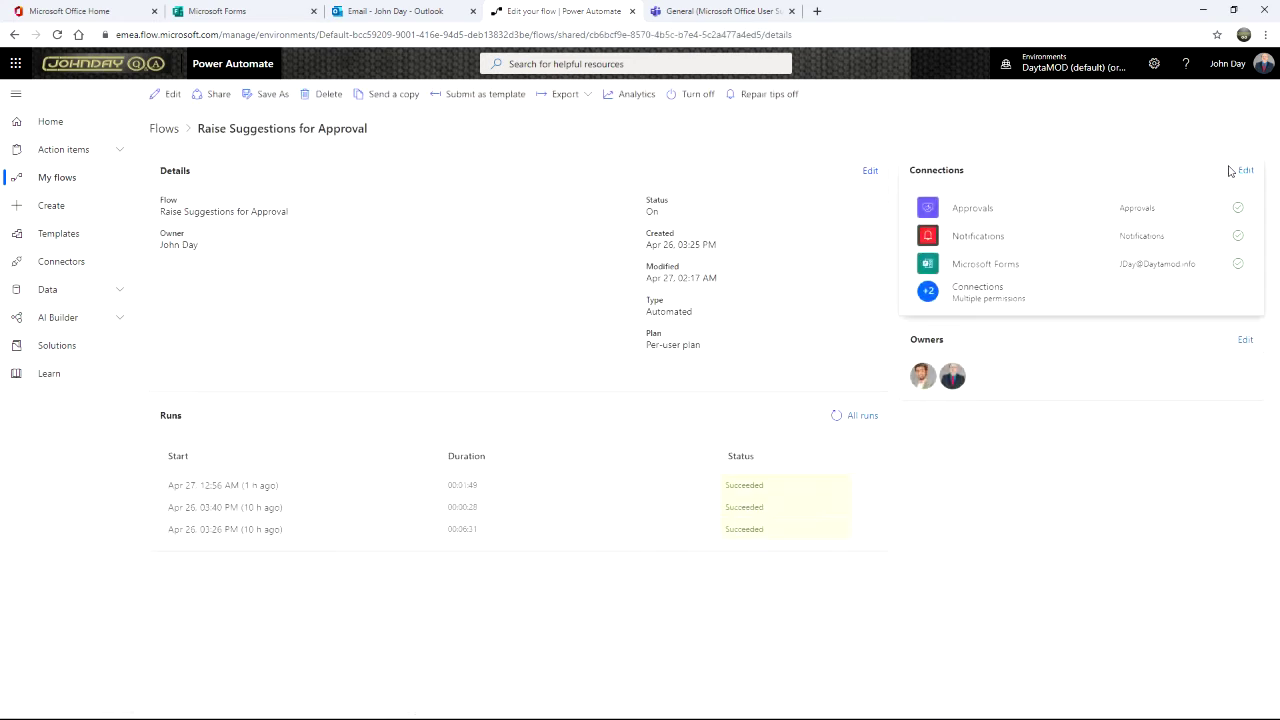
left_click(168, 94)
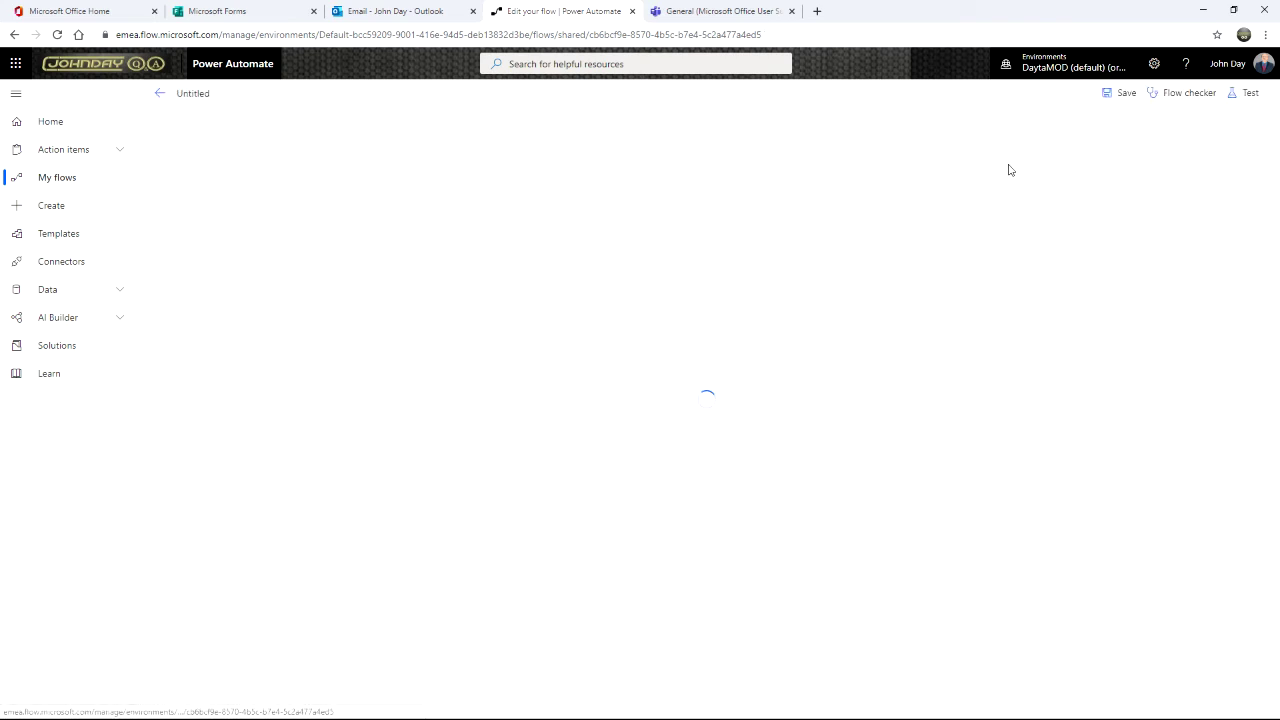
left_click(1249, 94)
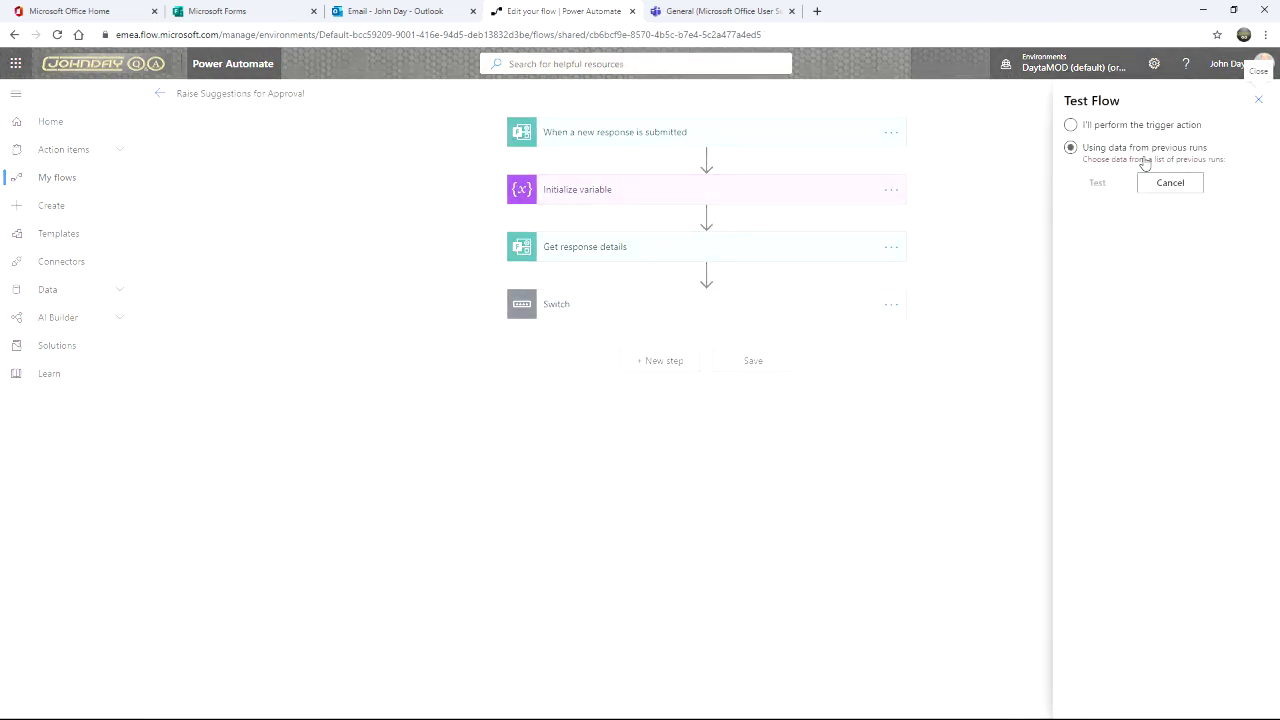
left_click(1128, 182)
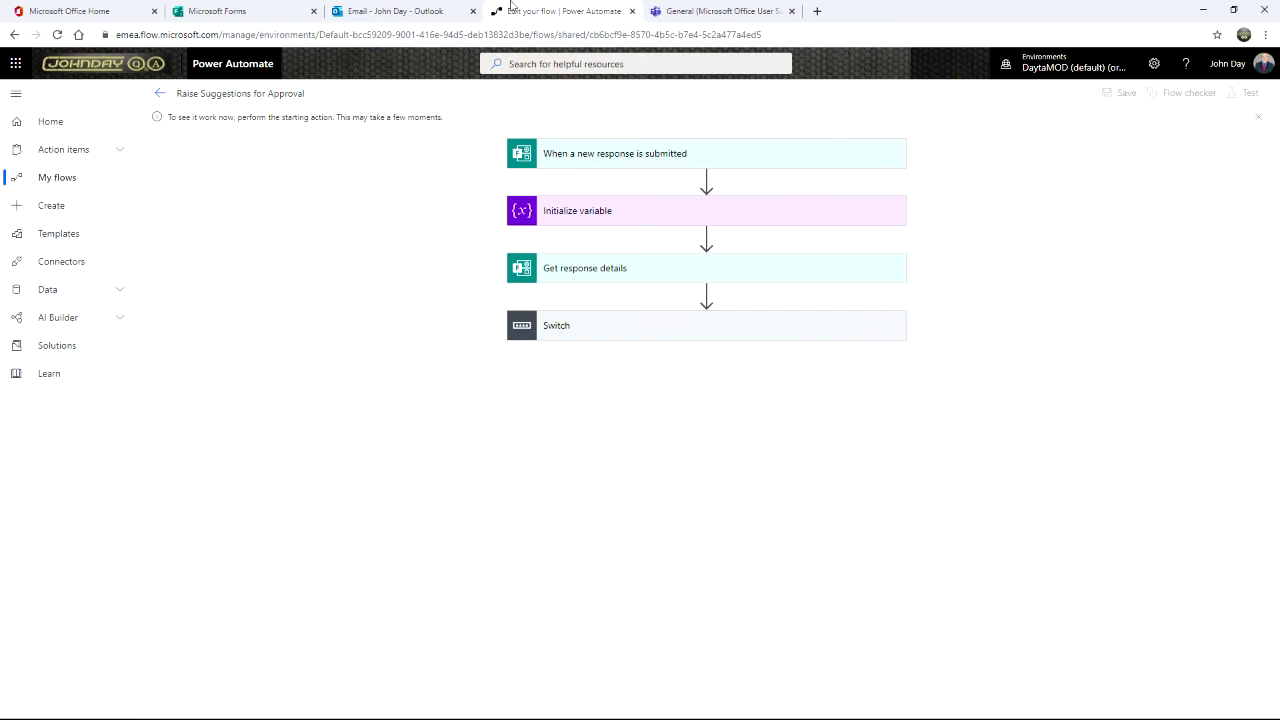
Step: Preview the survey in Microsoft Forms and answer Team meeting, Good for all four features, and Channel for the new service
left_click(225, 11)
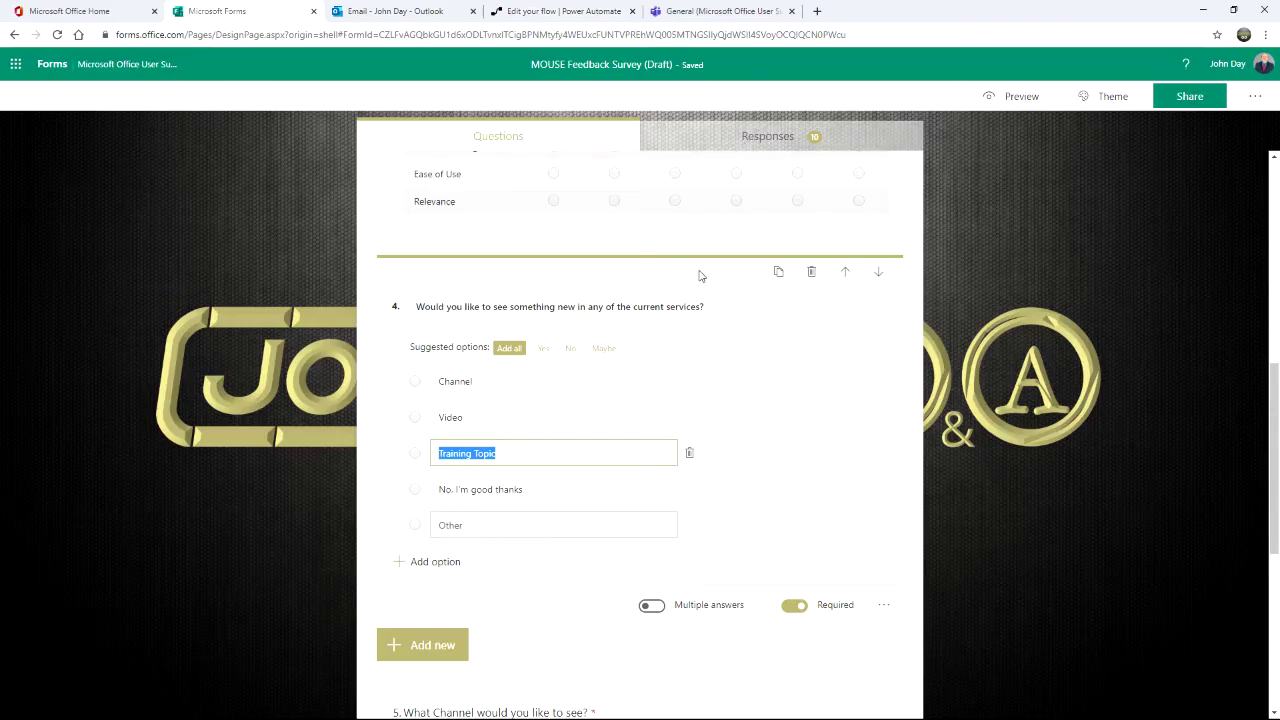
left_click(1017, 97)
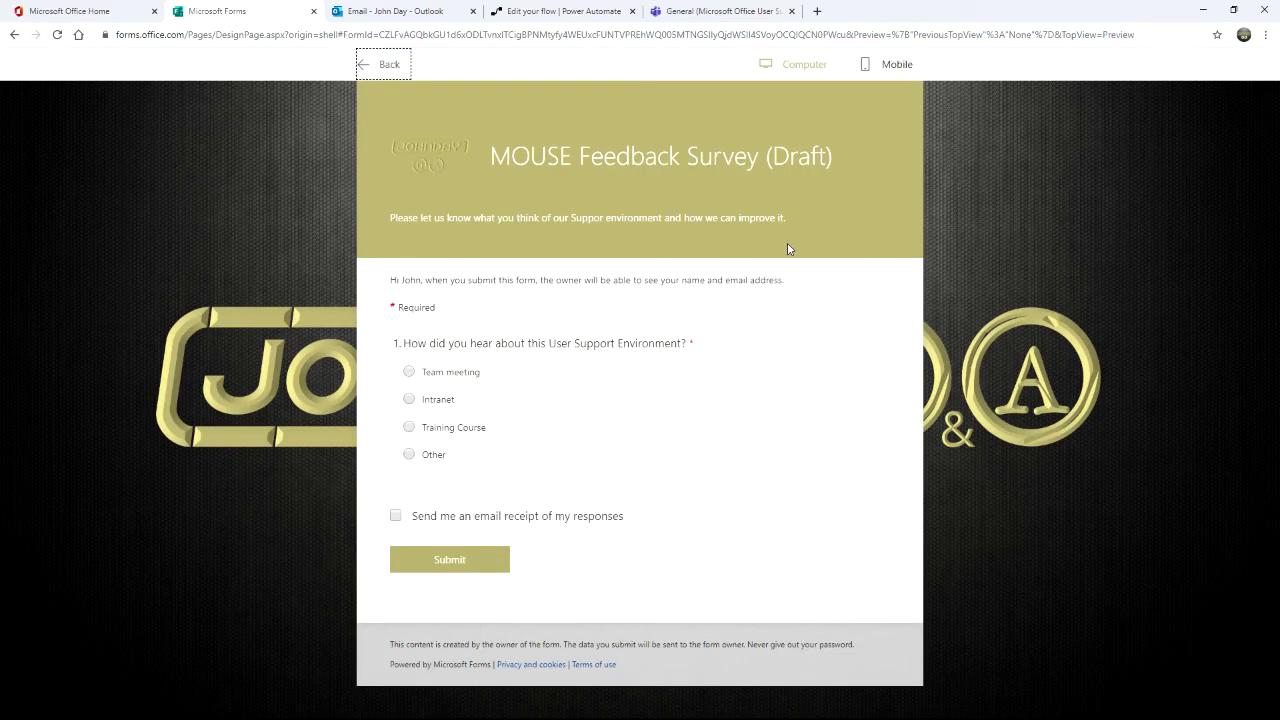
left_click(409, 371)
scroll(569, 451, "down", 3)
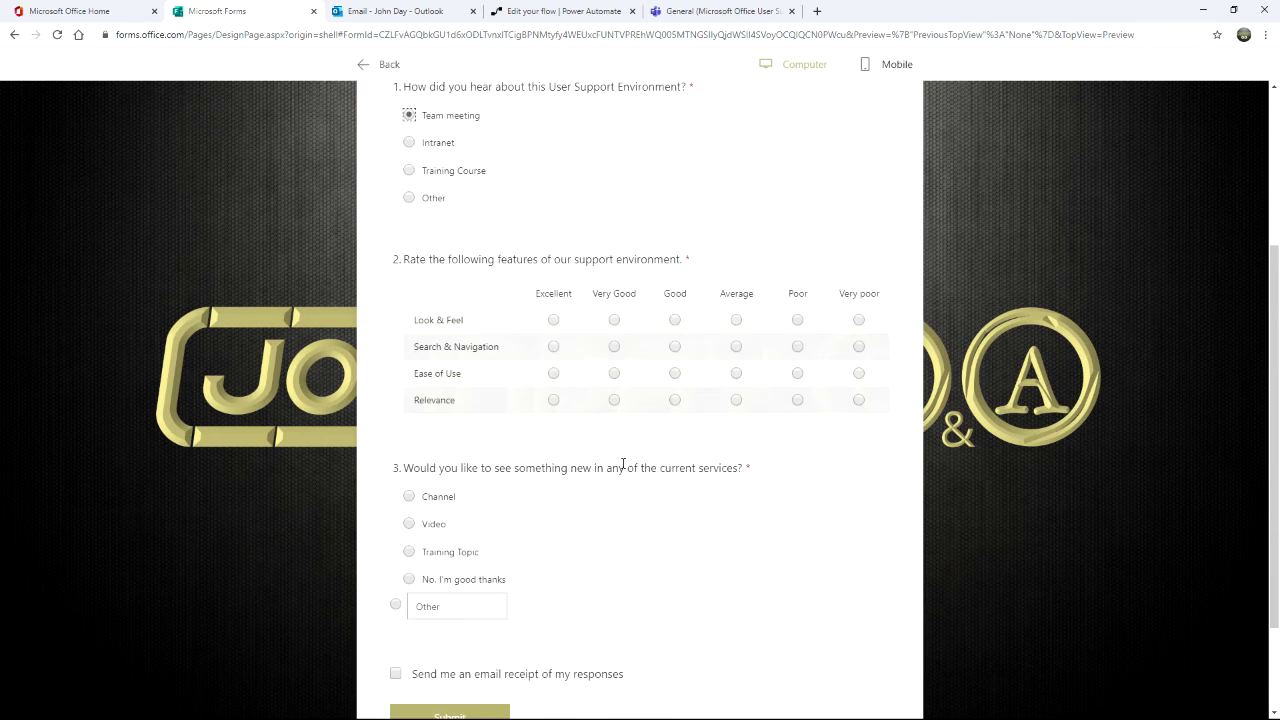
left_click(675, 310)
left_click(675, 336)
left_click(675, 363)
left_click(675, 390)
scroll(627, 429, "down", 2)
left_click(409, 364)
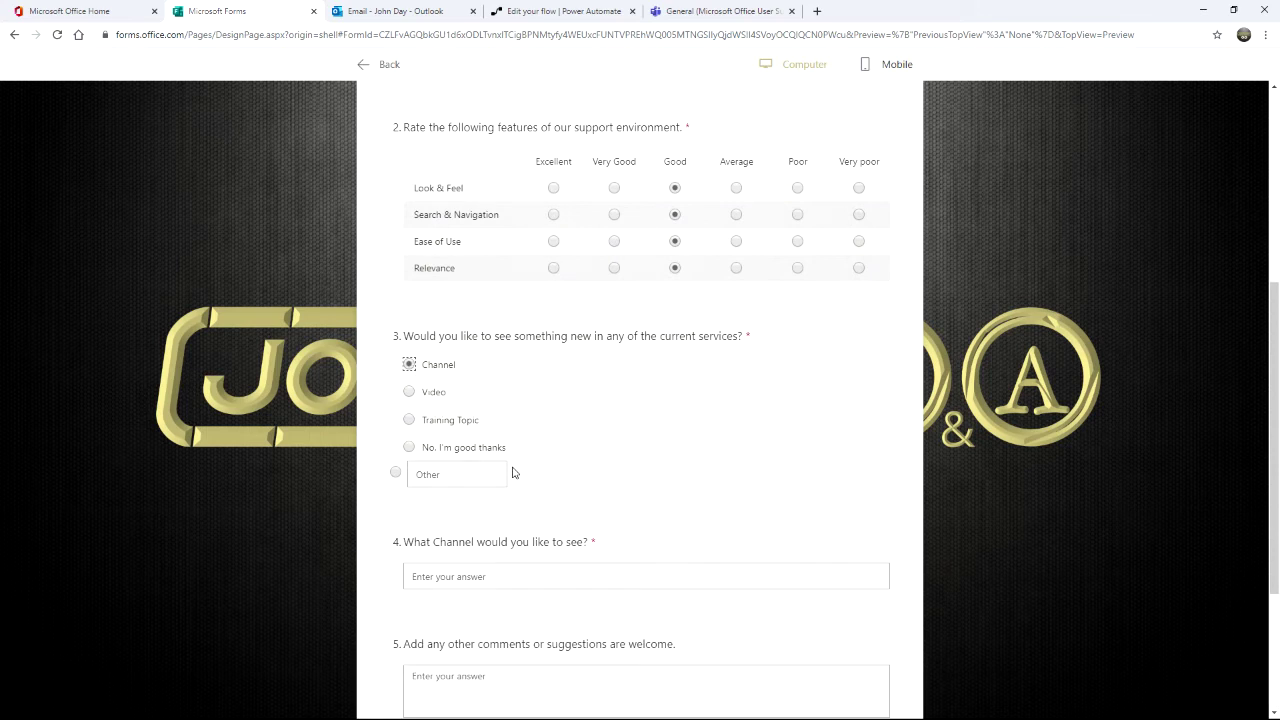
Step: Check the hidden channels of the Microsoft Office User Support team in Microsoft Teams for an existing name, and return to the survey
left_click(700, 14)
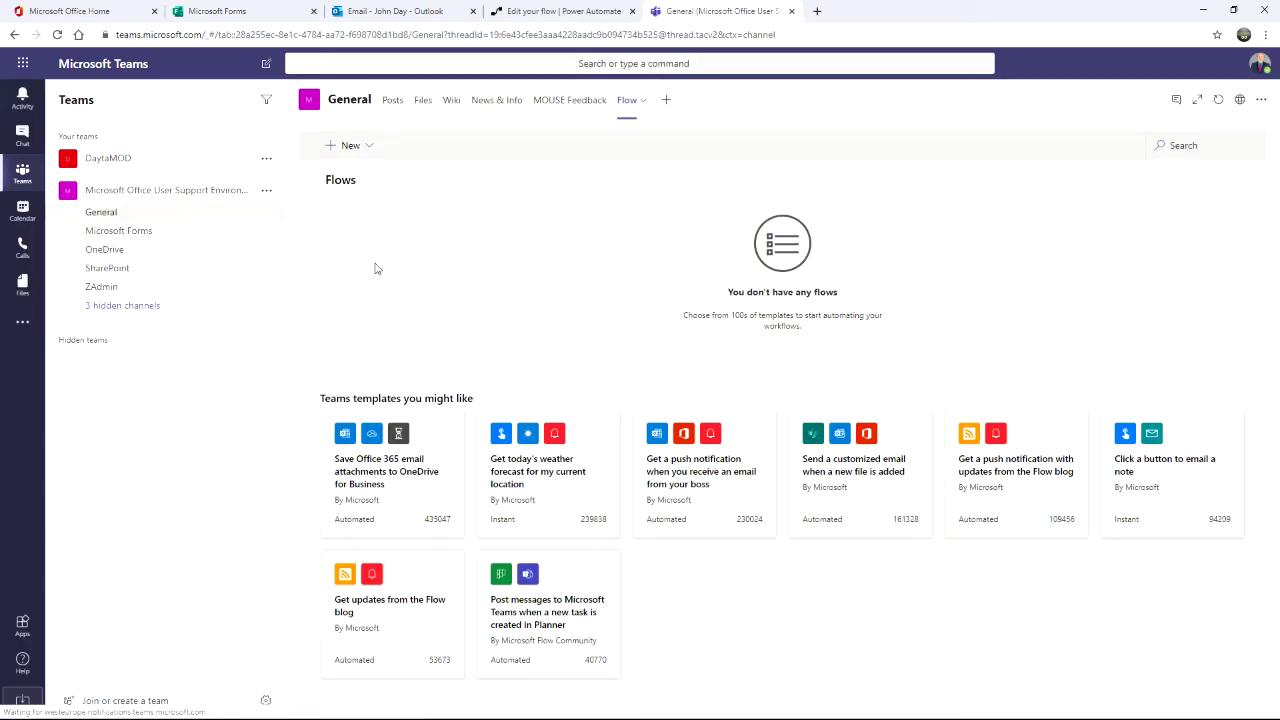
left_click(134, 306)
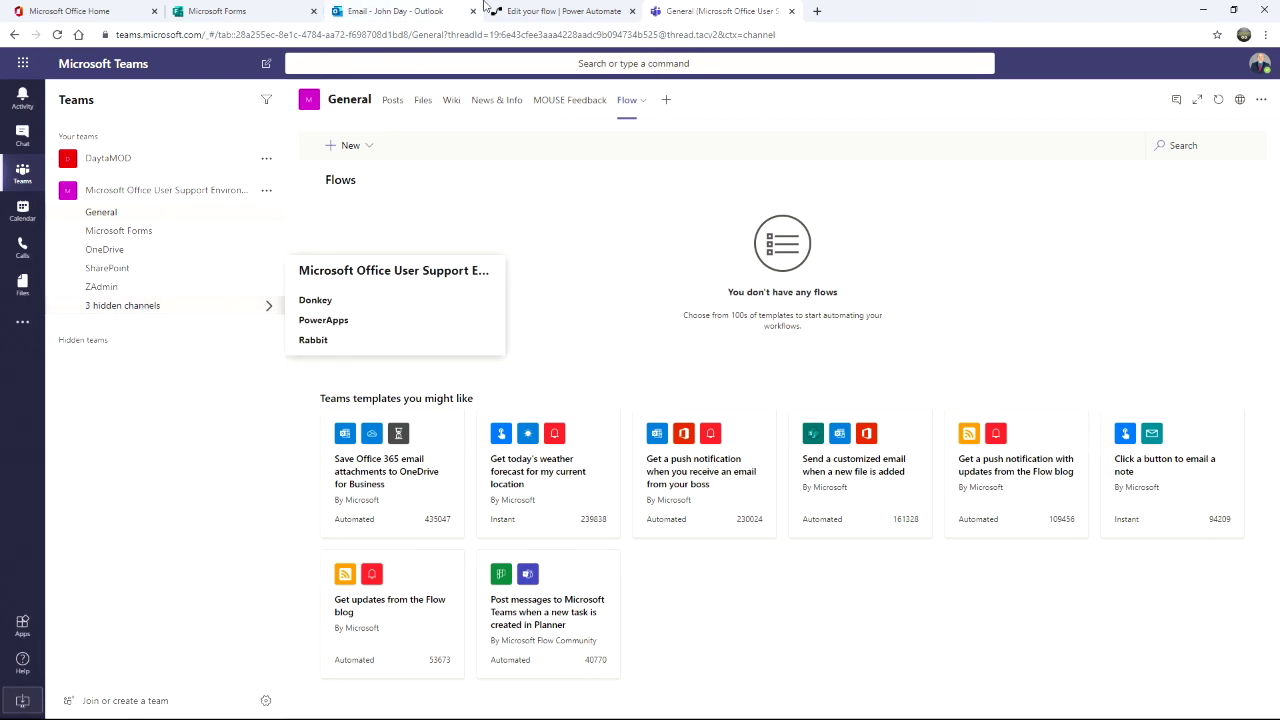
left_click(546, 14)
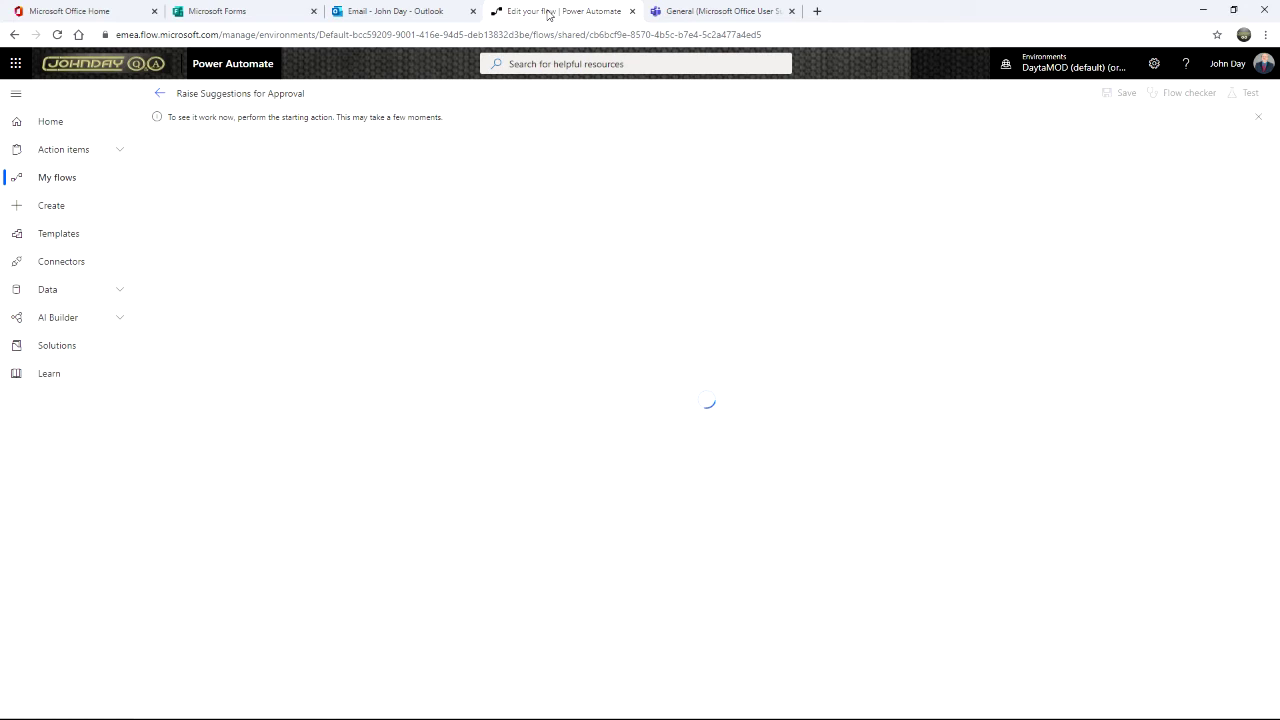
left_click(700, 12)
left_click(250, 13)
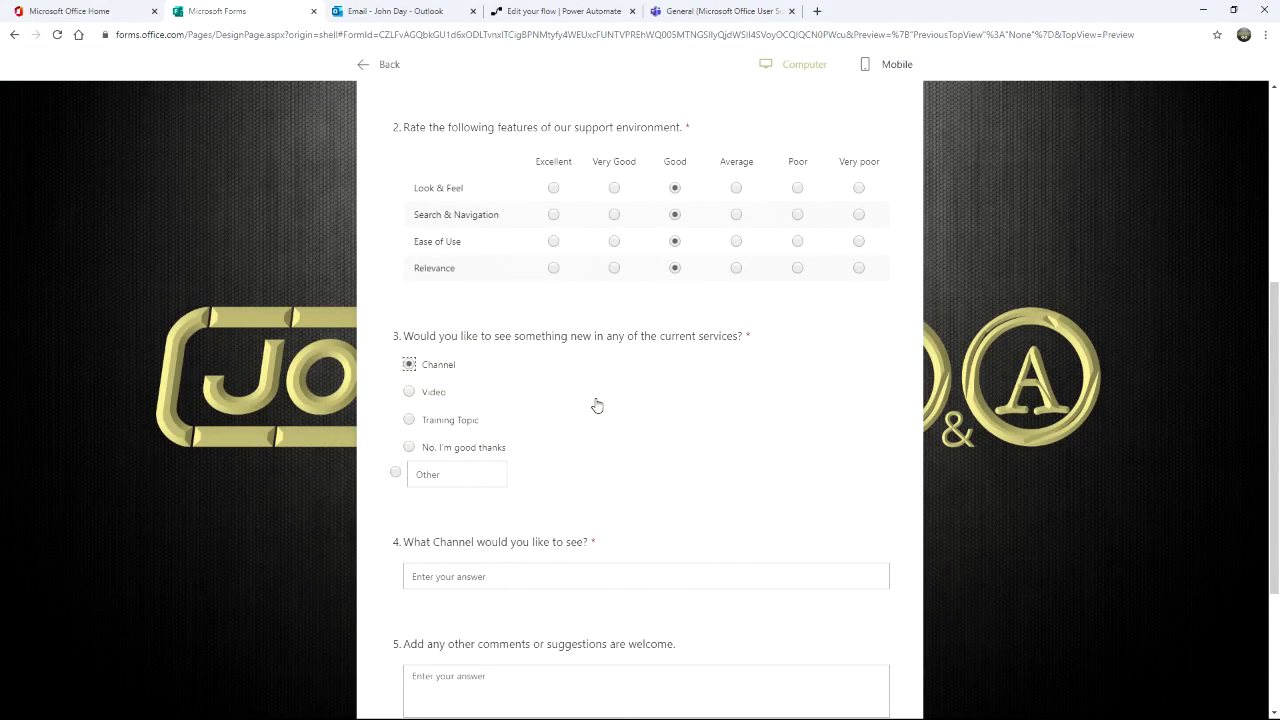
Step: Request the channel "donkey" in the survey, submit the response and return to the form's design view
left_click(451, 573)
type("D")
key("BackSpace")
type("donkey")
scroll(661, 538, "down", 2)
scroll(661, 538, "down", 1)
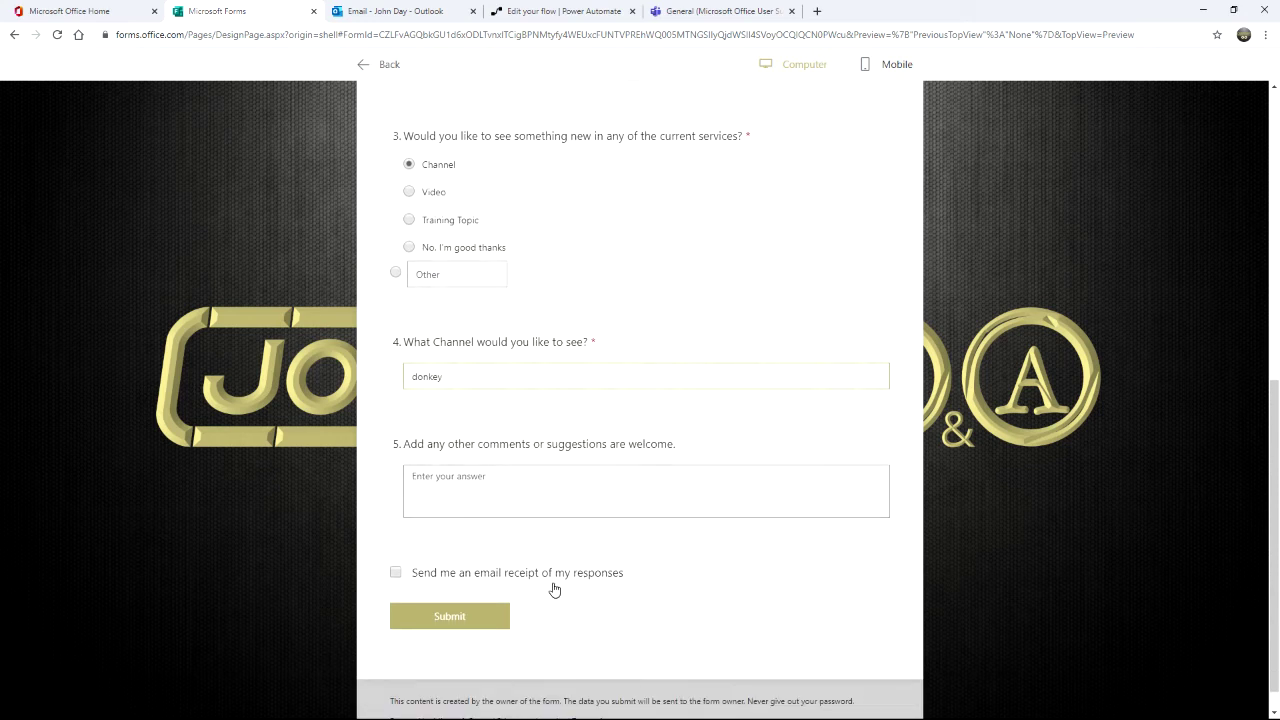
left_click(449, 617)
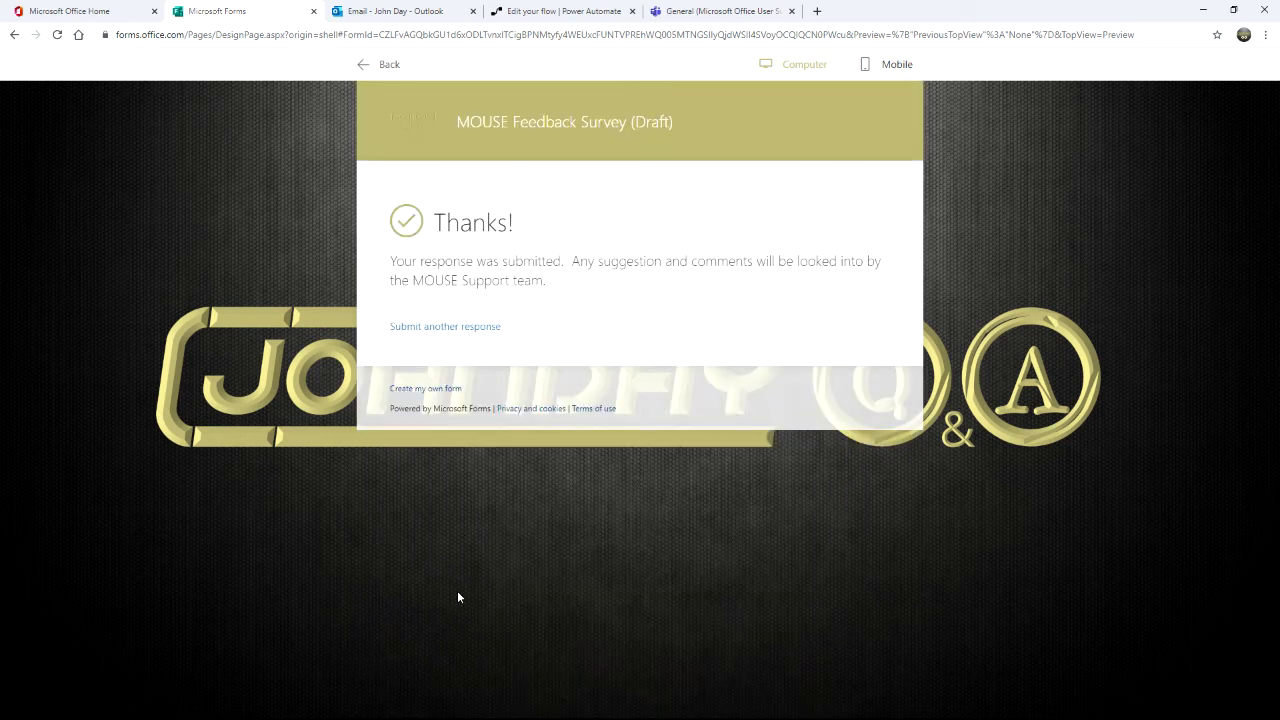
left_click(366, 66)
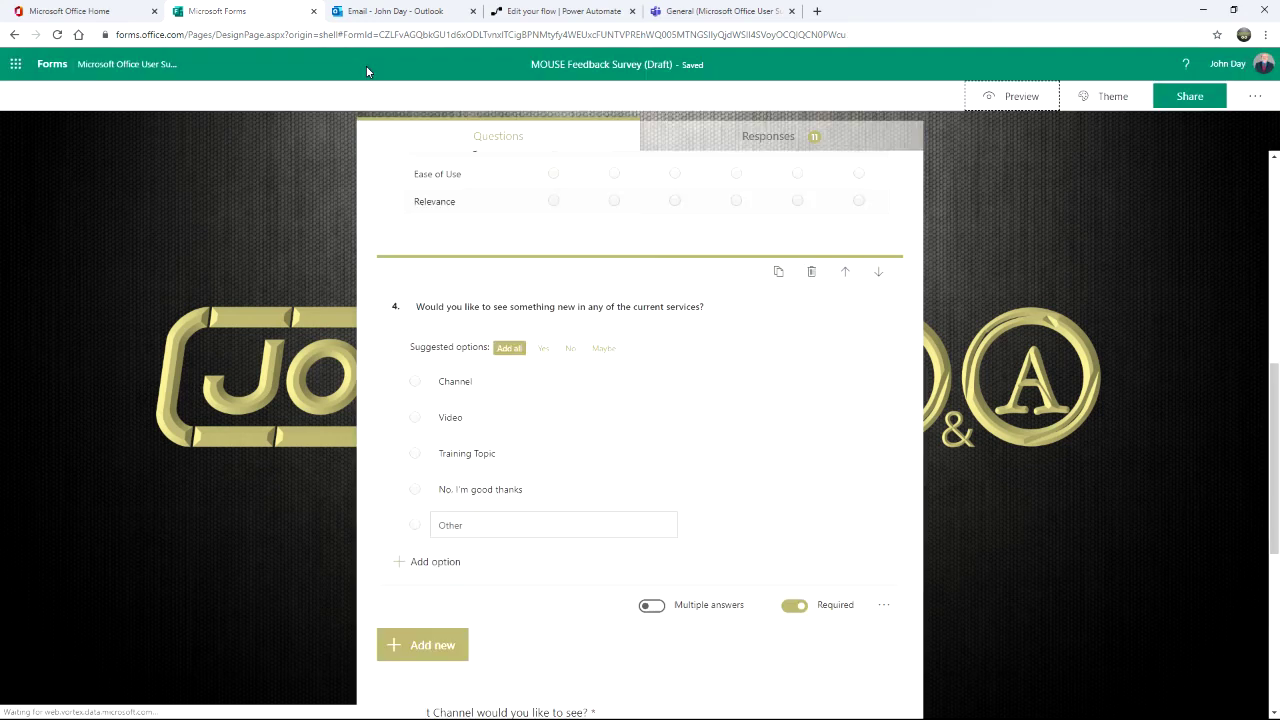
Step: Switch to Power Automate and examine the test run through Switch, Case Channel and the channel-exists condition to Terminate
left_click(548, 18)
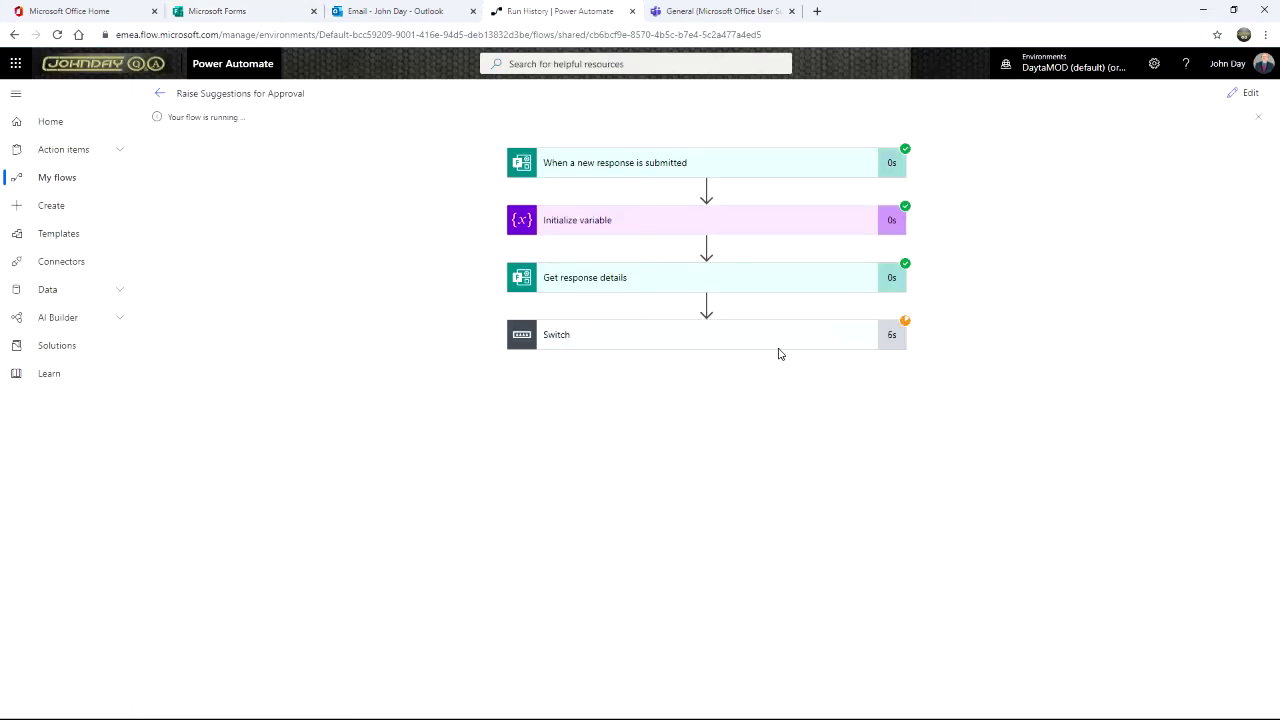
left_click(710, 345)
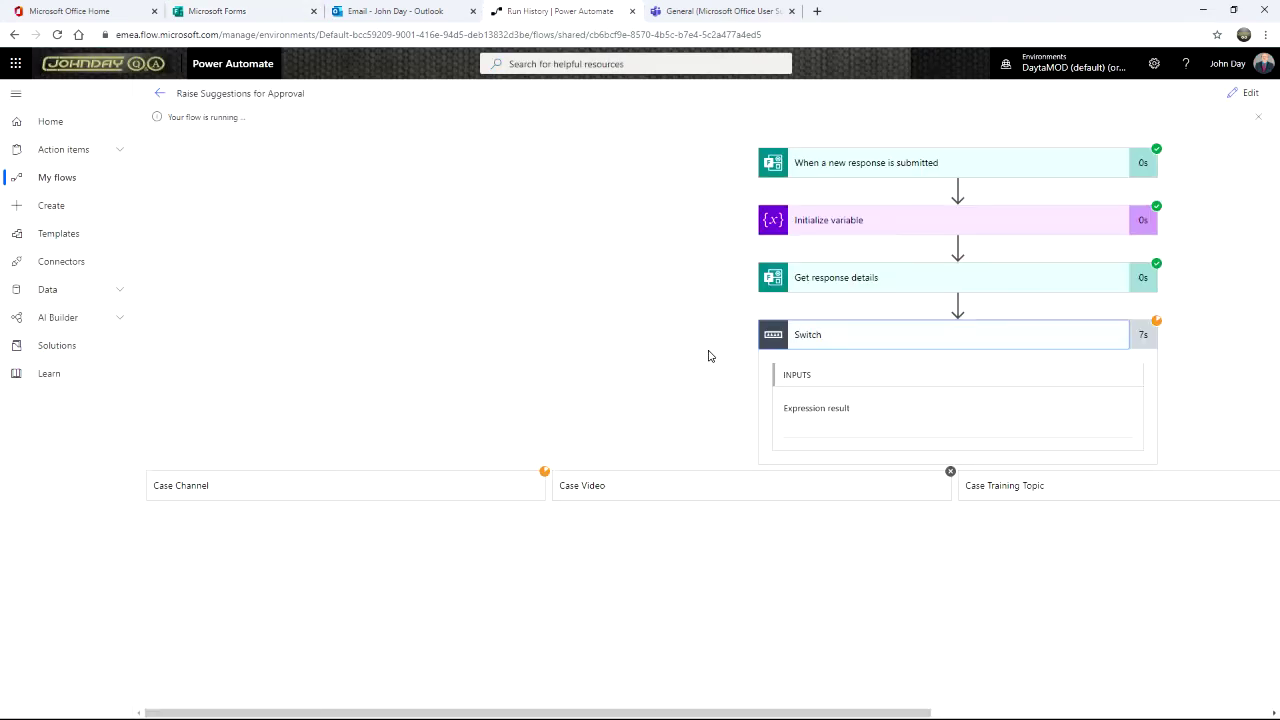
left_click(423, 496)
scroll(423, 492, "down", 1)
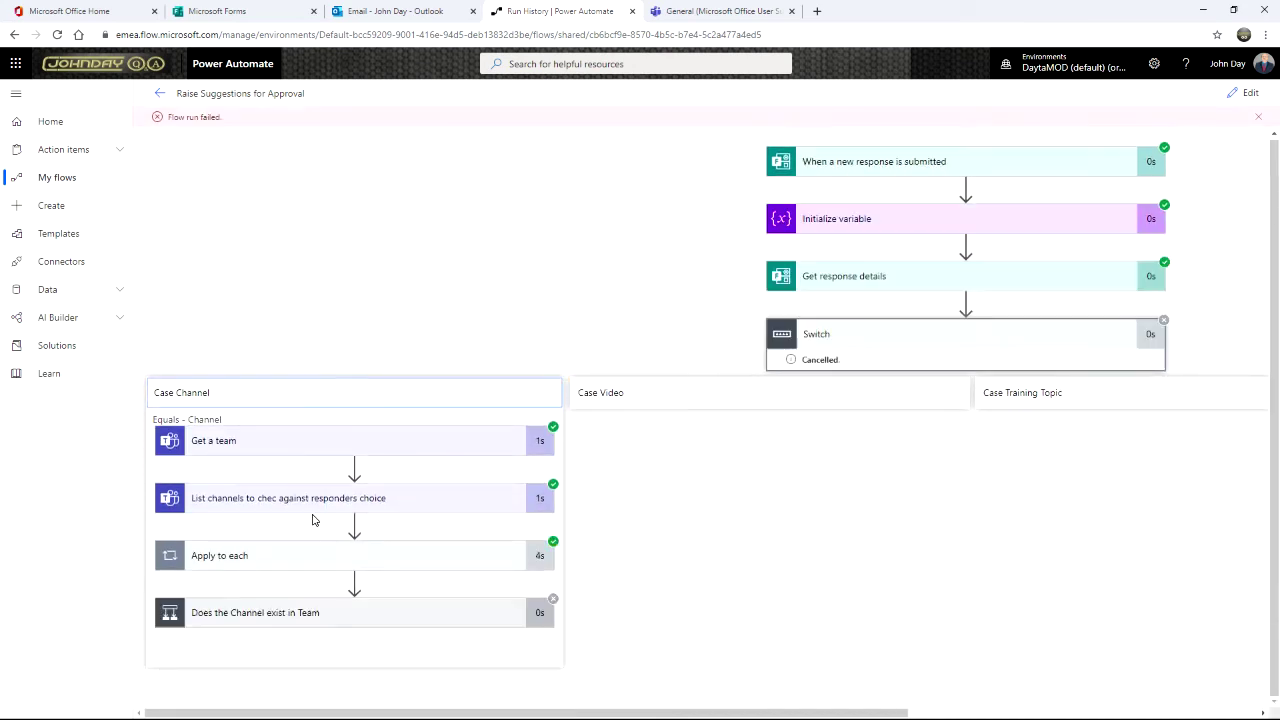
left_click(383, 622)
left_click(355, 519)
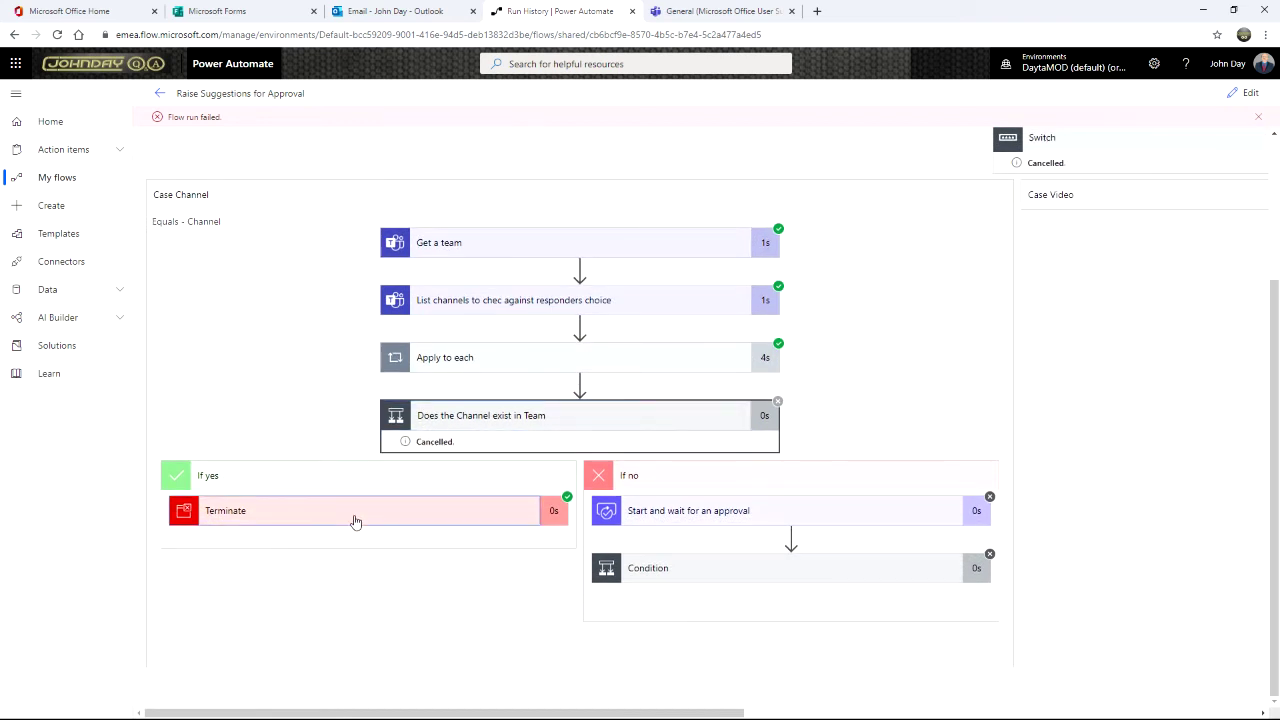
Step: Open the latest failed run from the flow's run history and inspect its trigger details, Switch and Case Channel
left_click(158, 94)
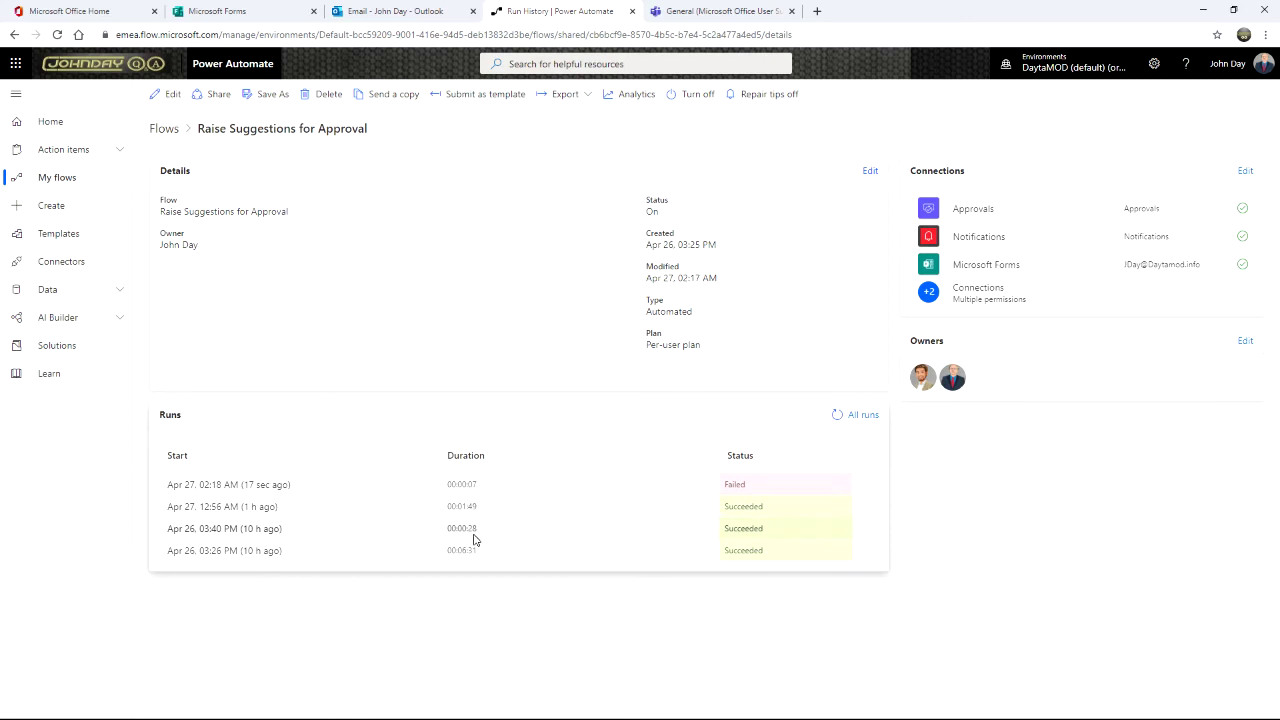
left_click(229, 490)
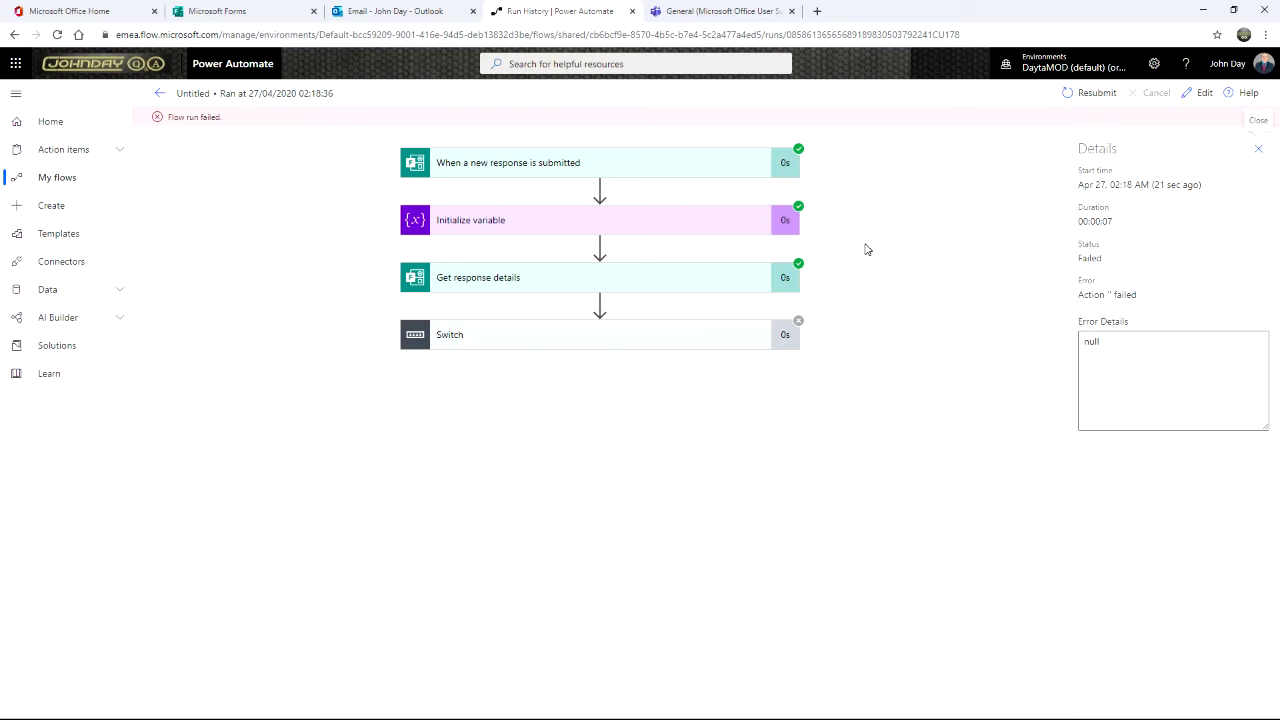
left_click(677, 171)
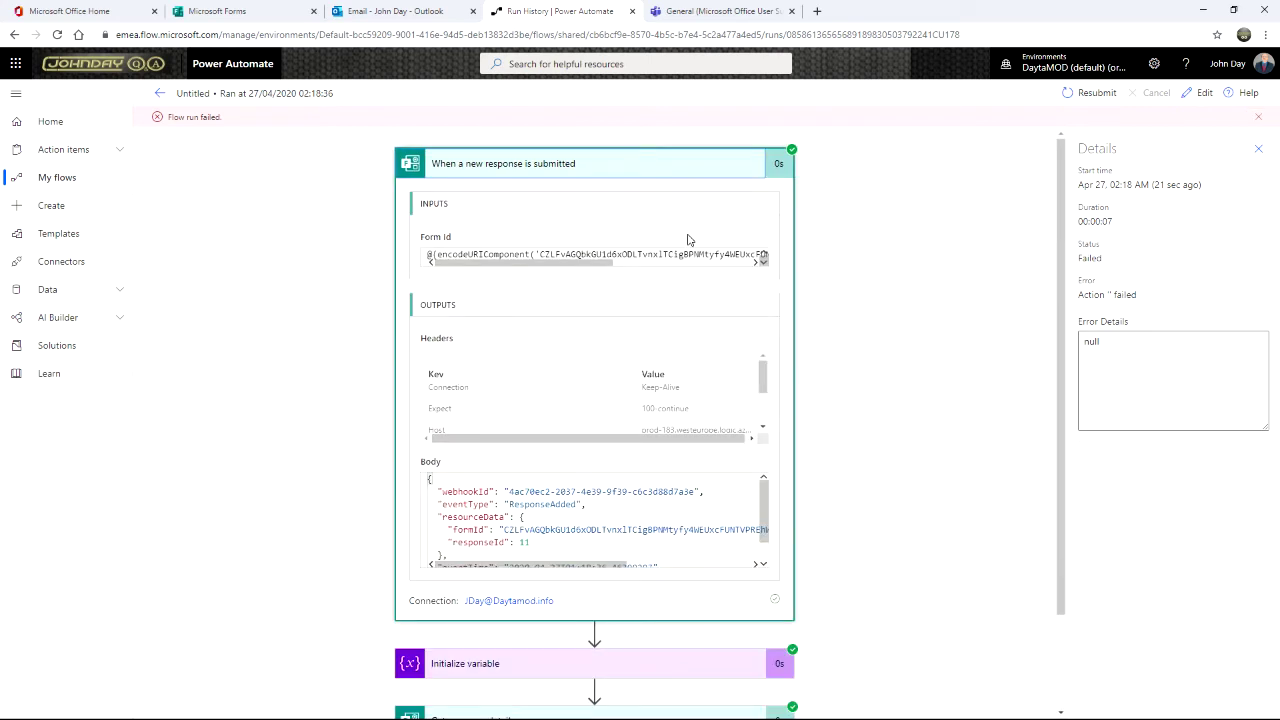
scroll(686, 250, "down", 2)
scroll(686, 267, "down", 1)
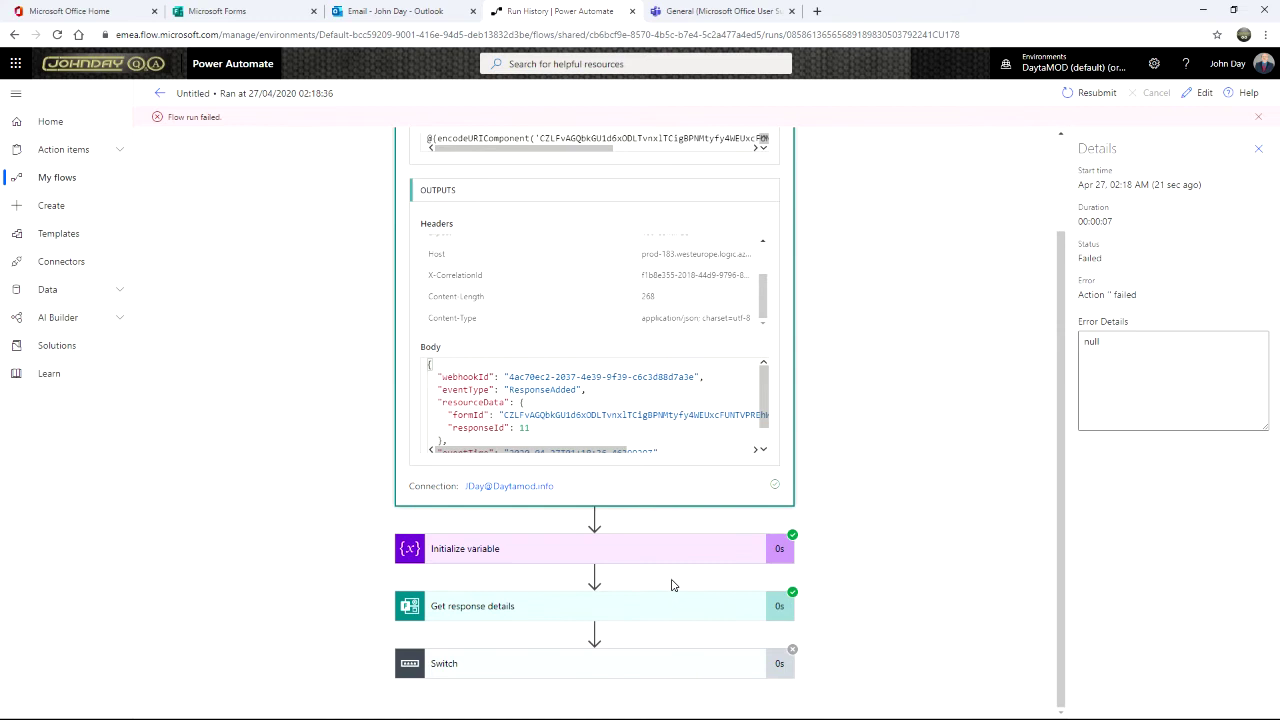
scroll(686, 507, "down", 1)
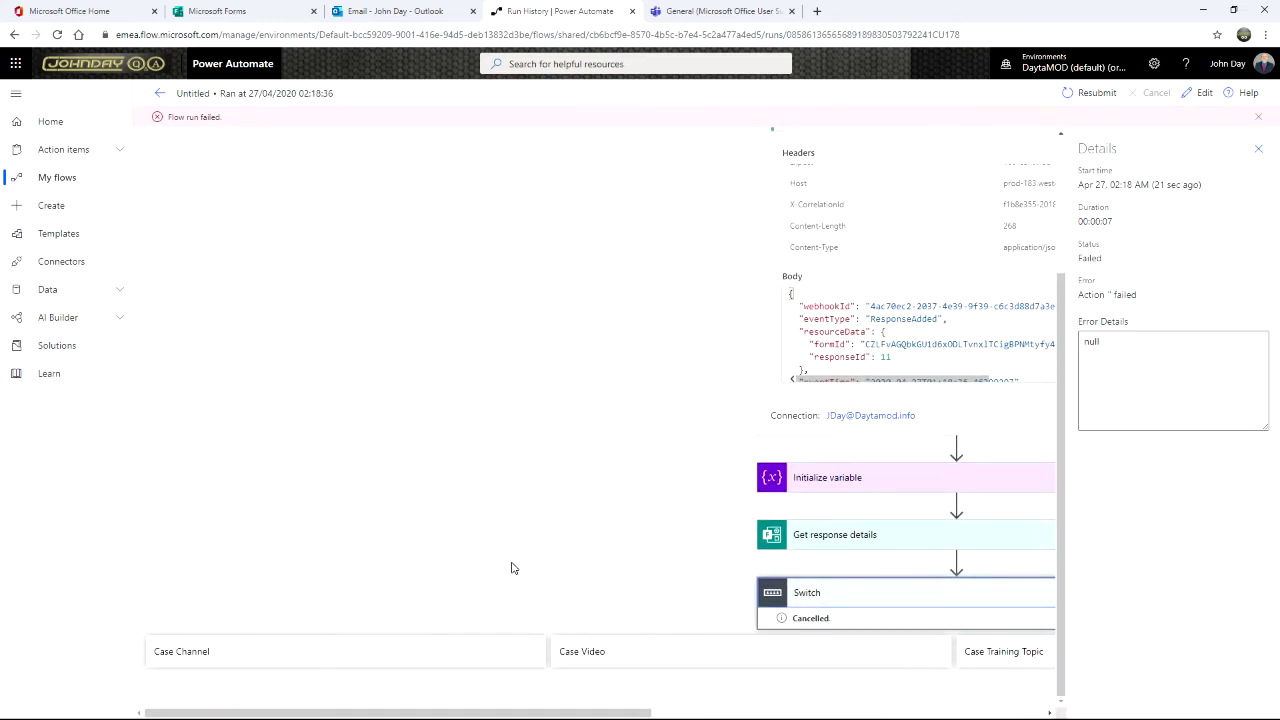
left_click(335, 657)
scroll(340, 650, "down", 3)
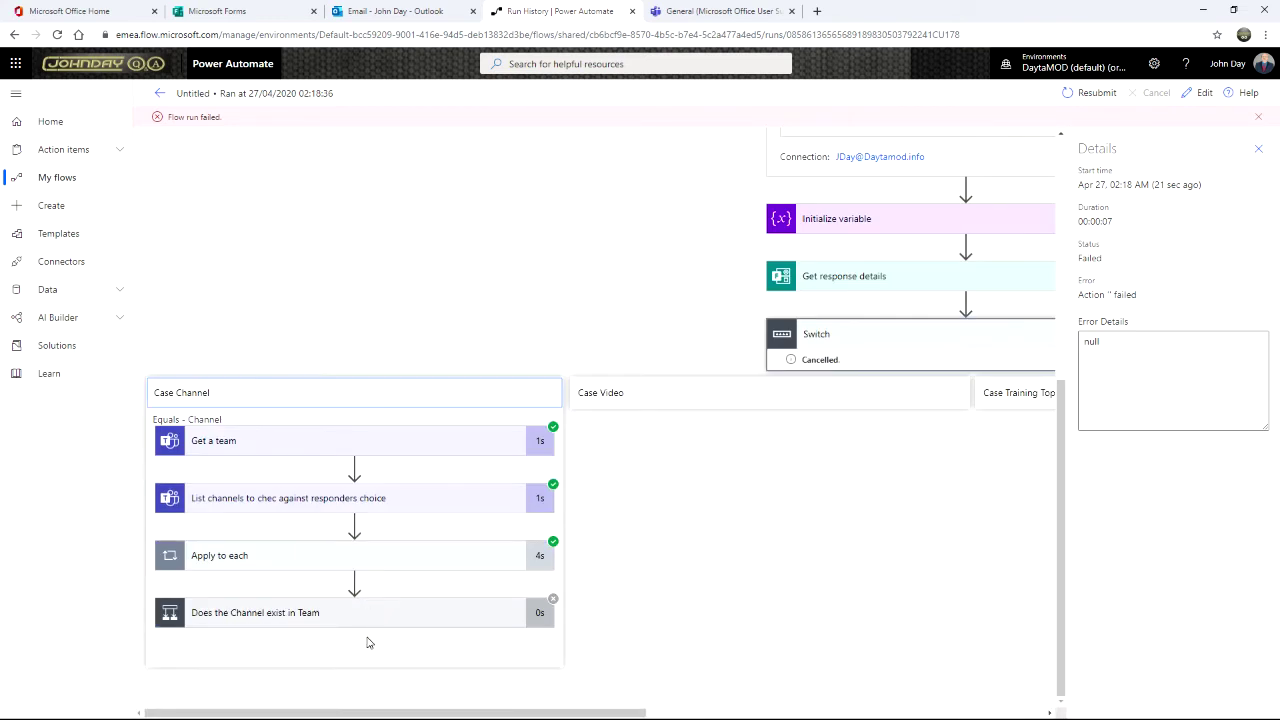
Step: Examine the channel-exists condition in the failed run and the input values of its Terminate action, and collapse the Terminate action
scroll(372, 620, "down", 2)
left_click(349, 512)
scroll(360, 545, "down", 2)
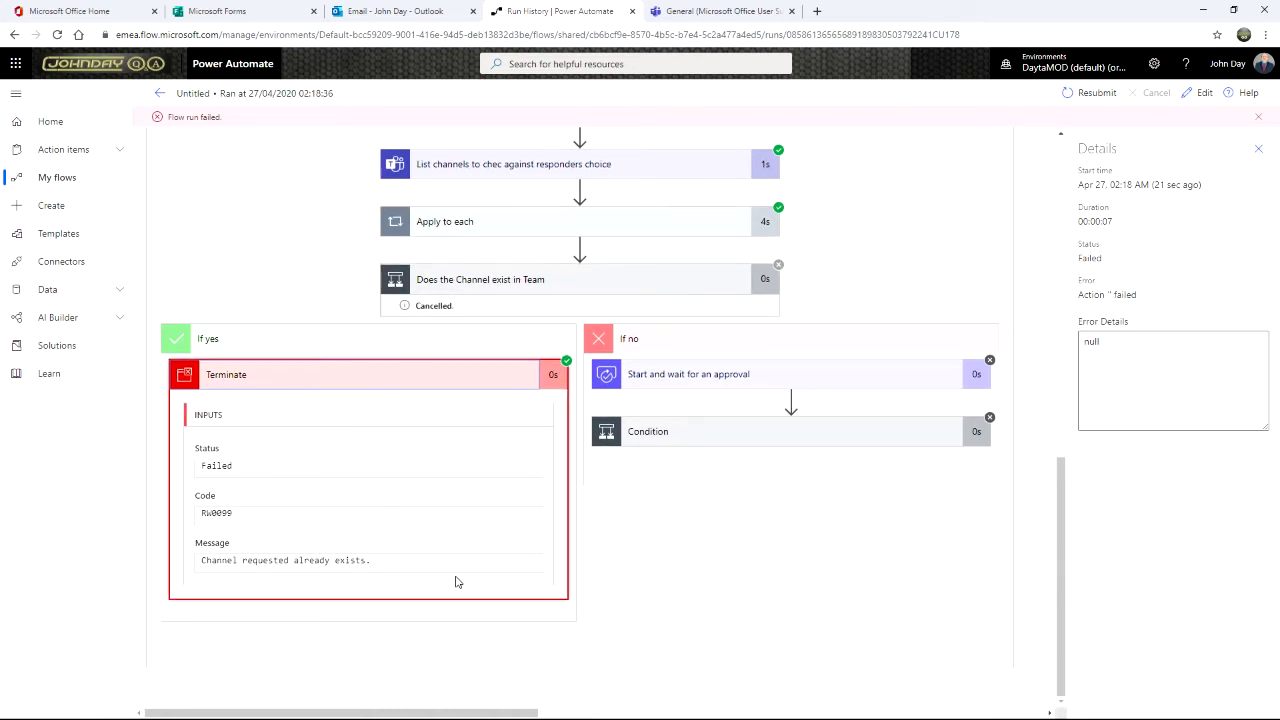
left_click(452, 378)
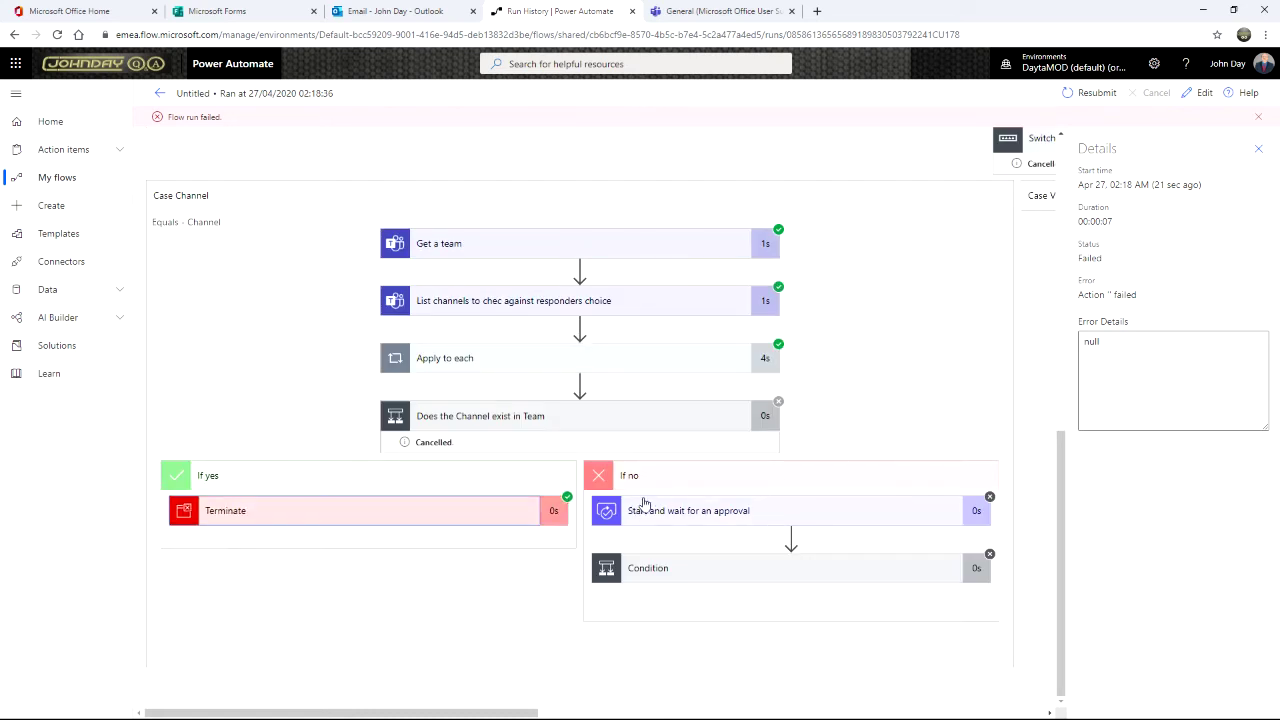
Step: Go through the Apply to each iterations up to the sixth, checking the channel list condition's expression result, and collapse the loop
left_click(659, 357)
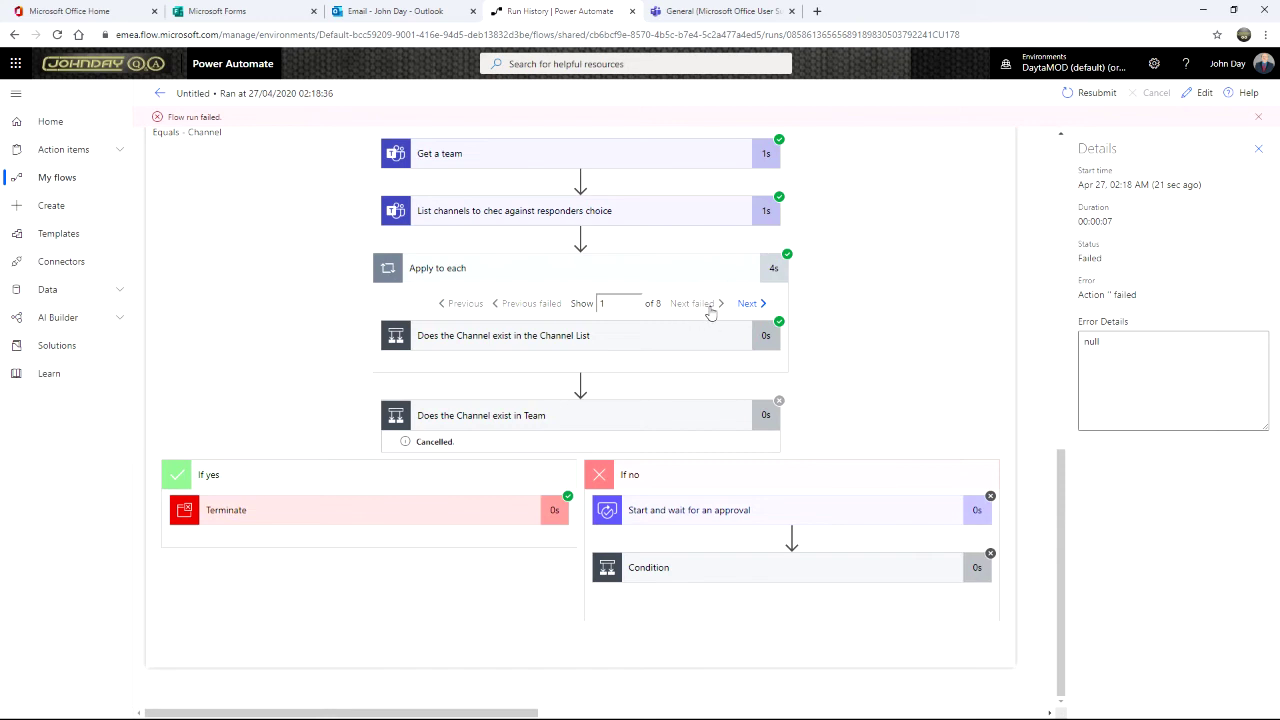
left_click(747, 304)
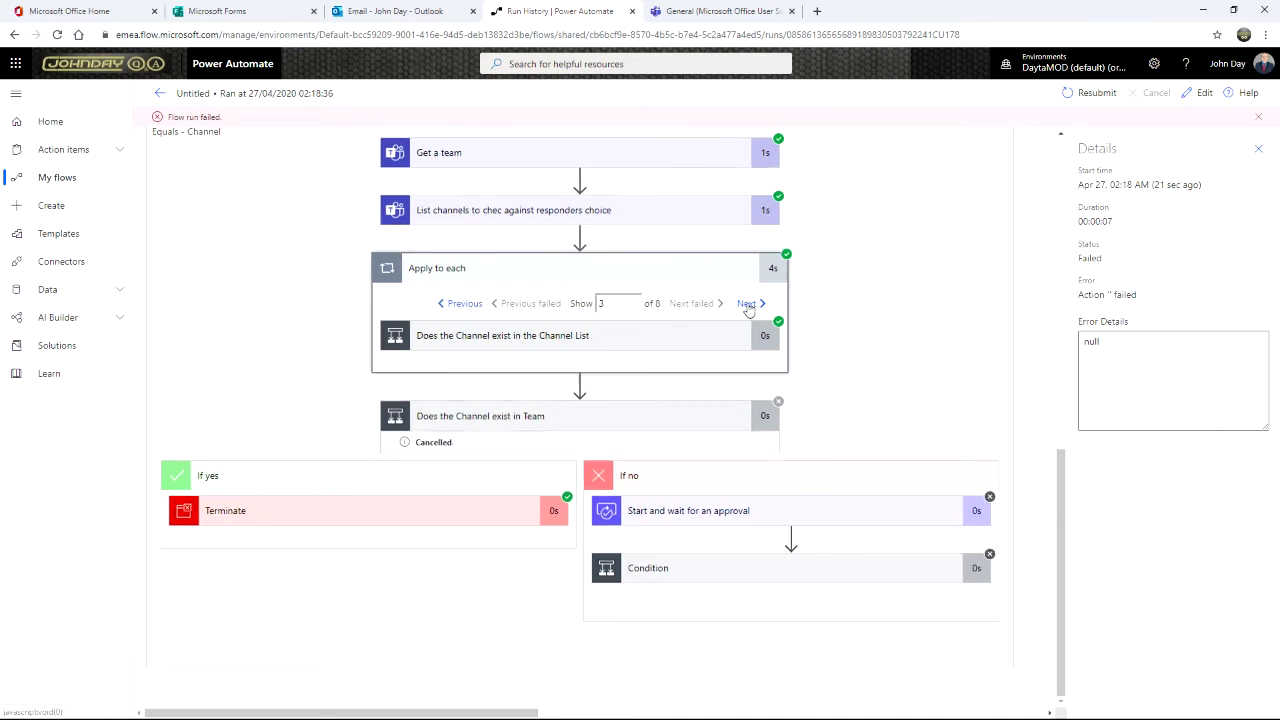
left_click(651, 340)
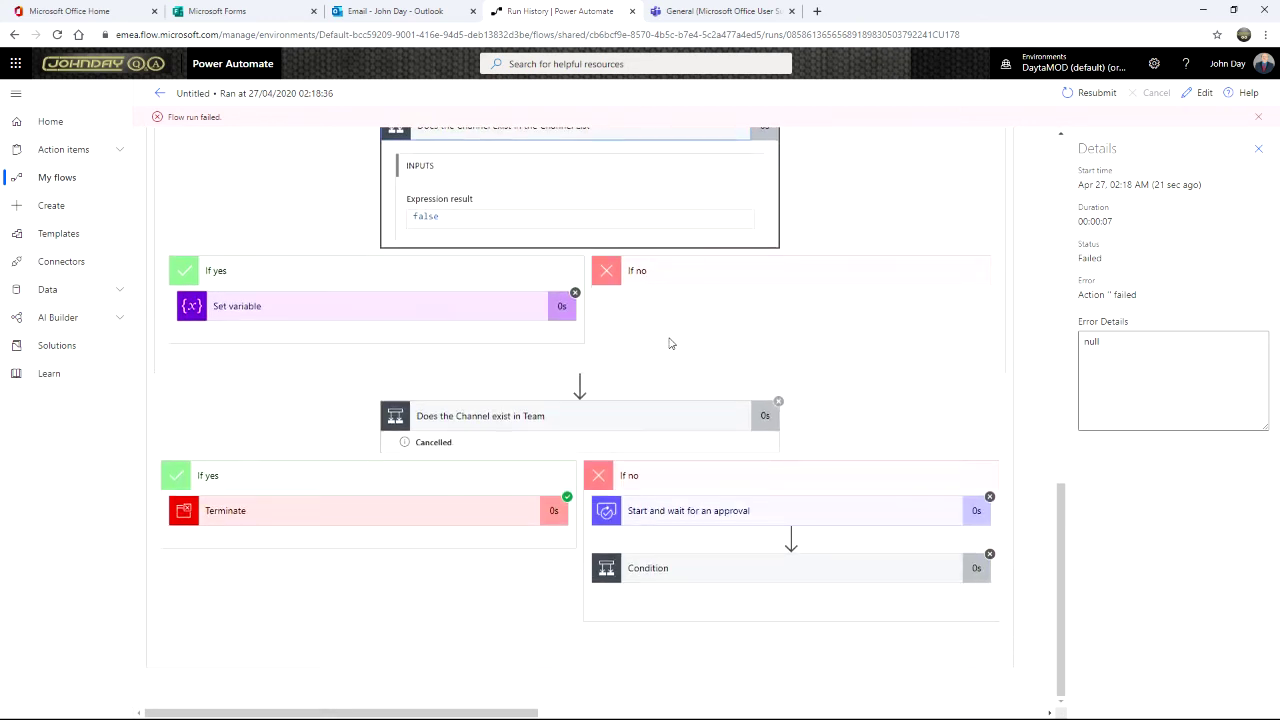
left_click(966, 228)
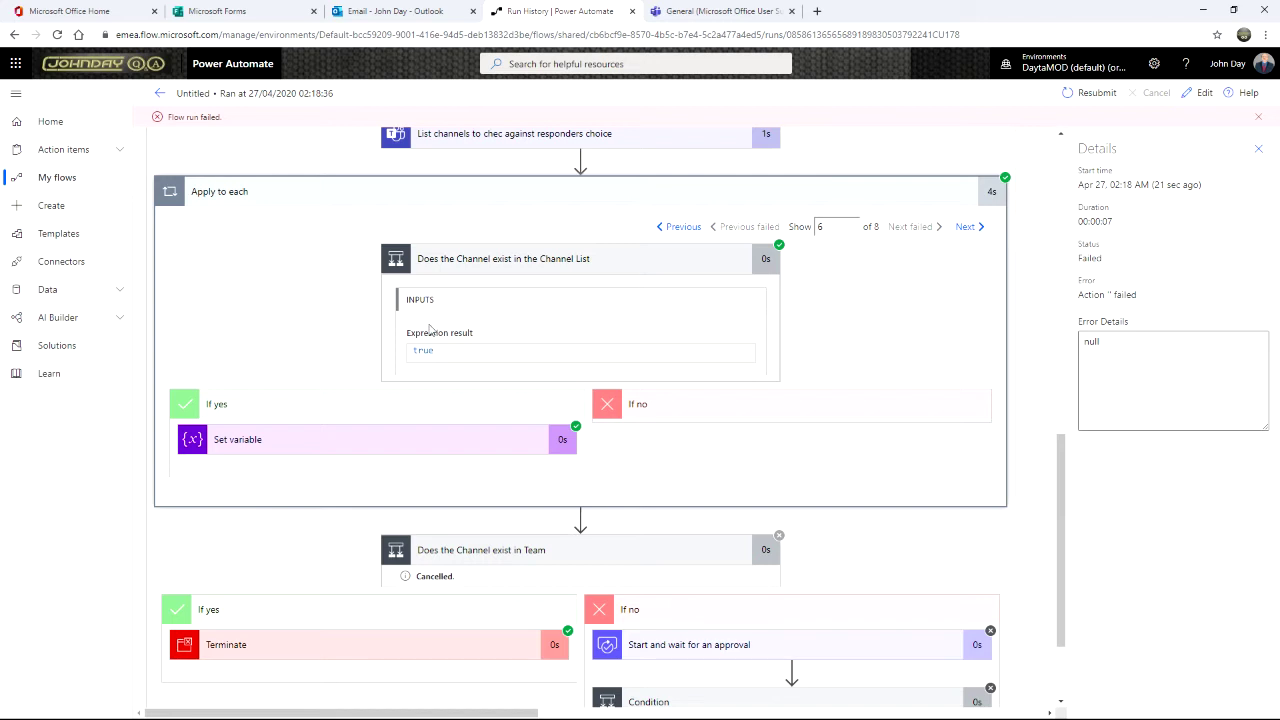
left_click(862, 192)
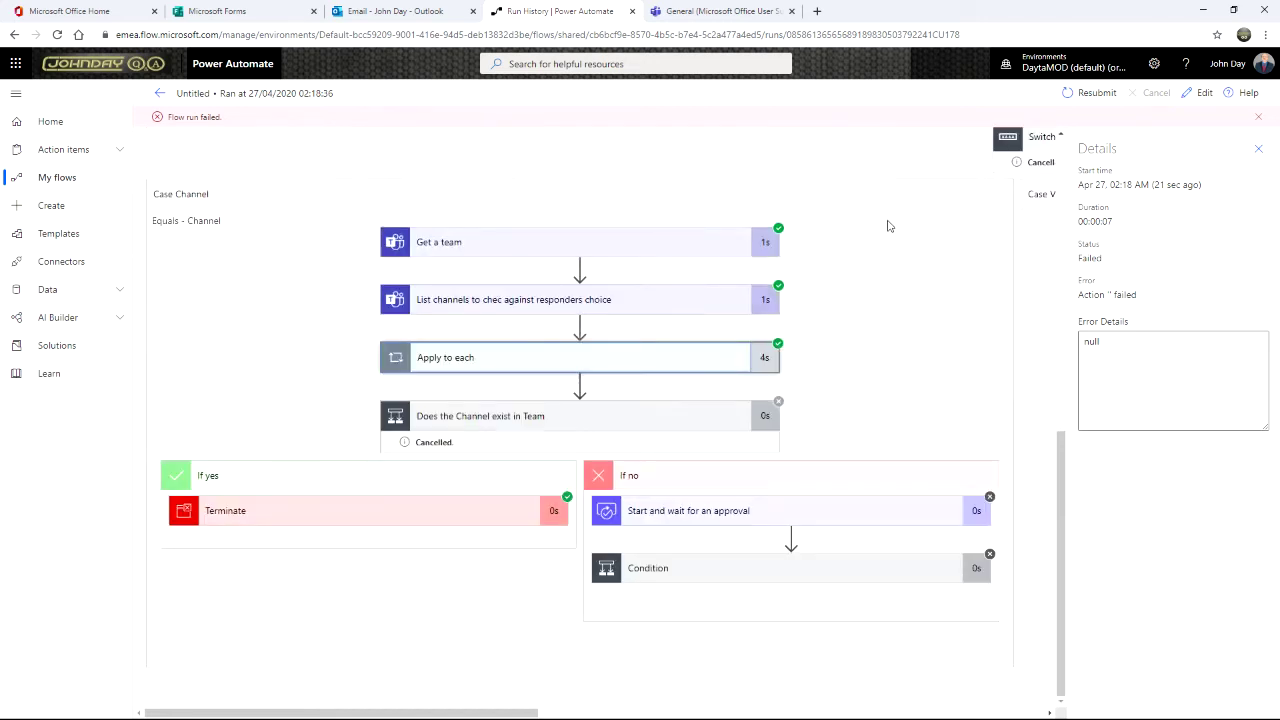
Step: Dismiss the run failure banner, close the run details, and review the trigger and first actions of the run
left_click(1258, 118)
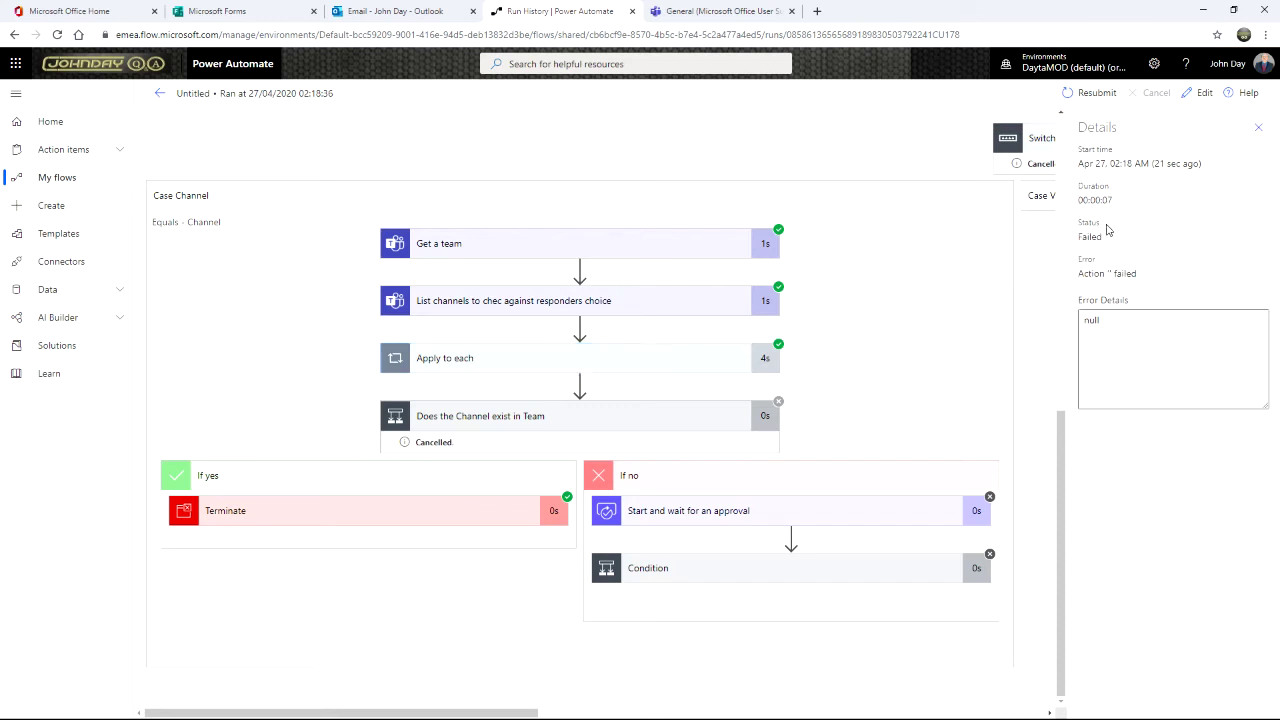
left_click(1065, 345)
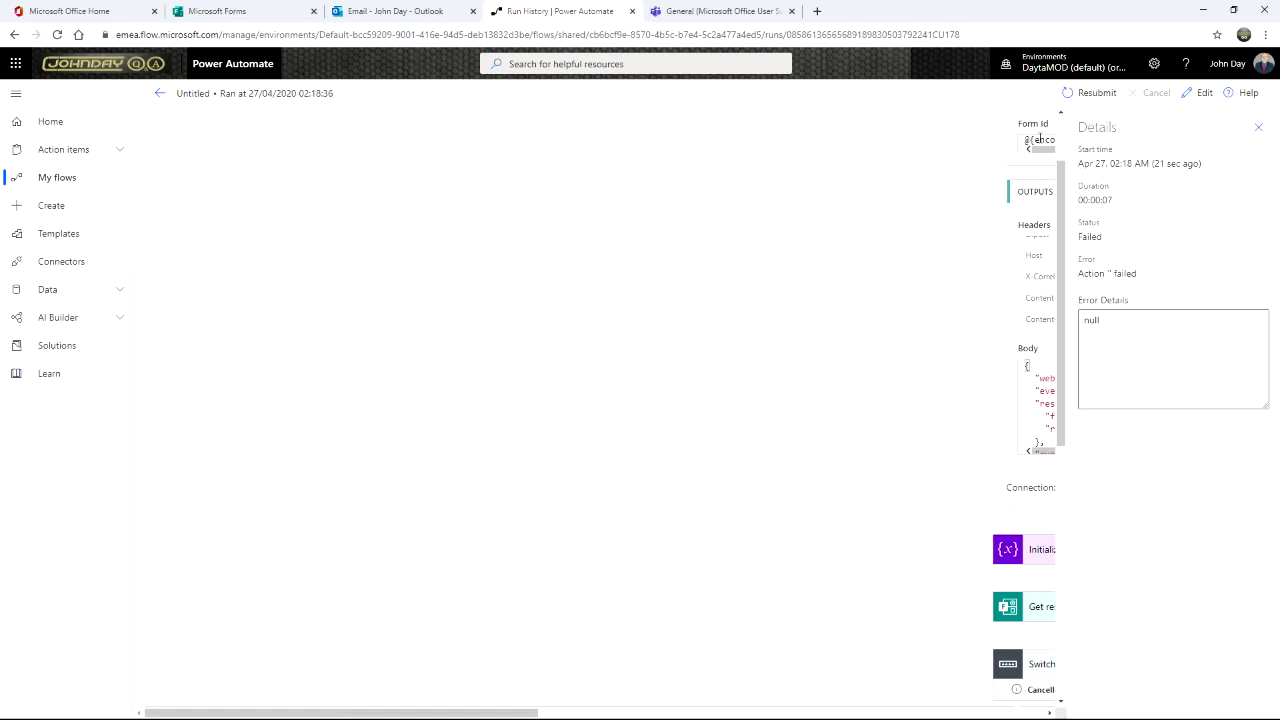
left_click(1258, 127)
scroll(840, 265, "up", 1)
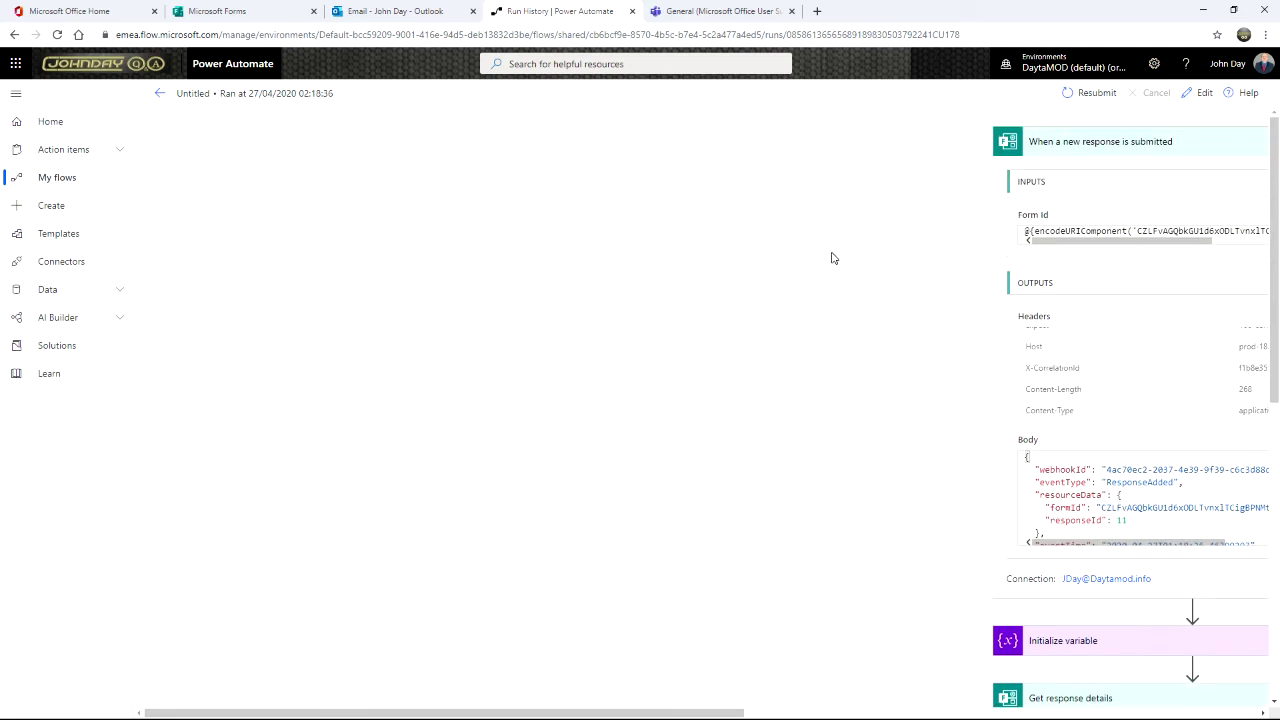
scroll(886, 285, "down", 1)
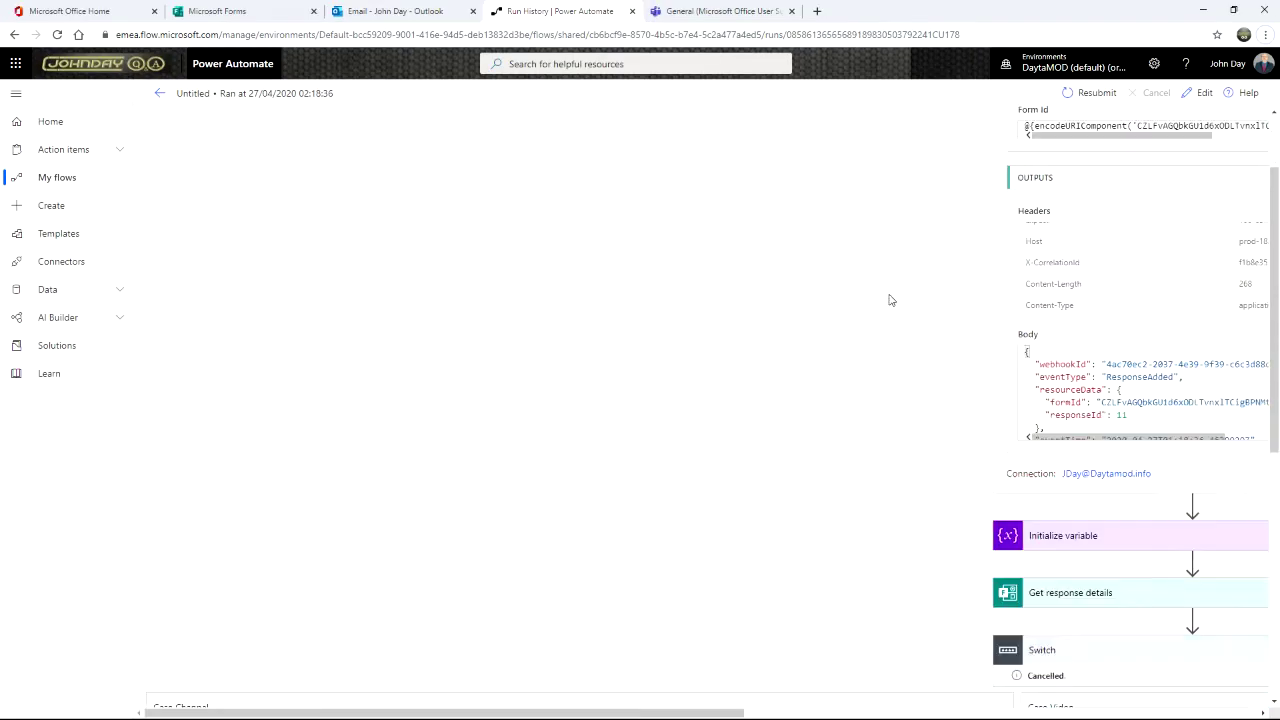
scroll(966, 257, "up", 1)
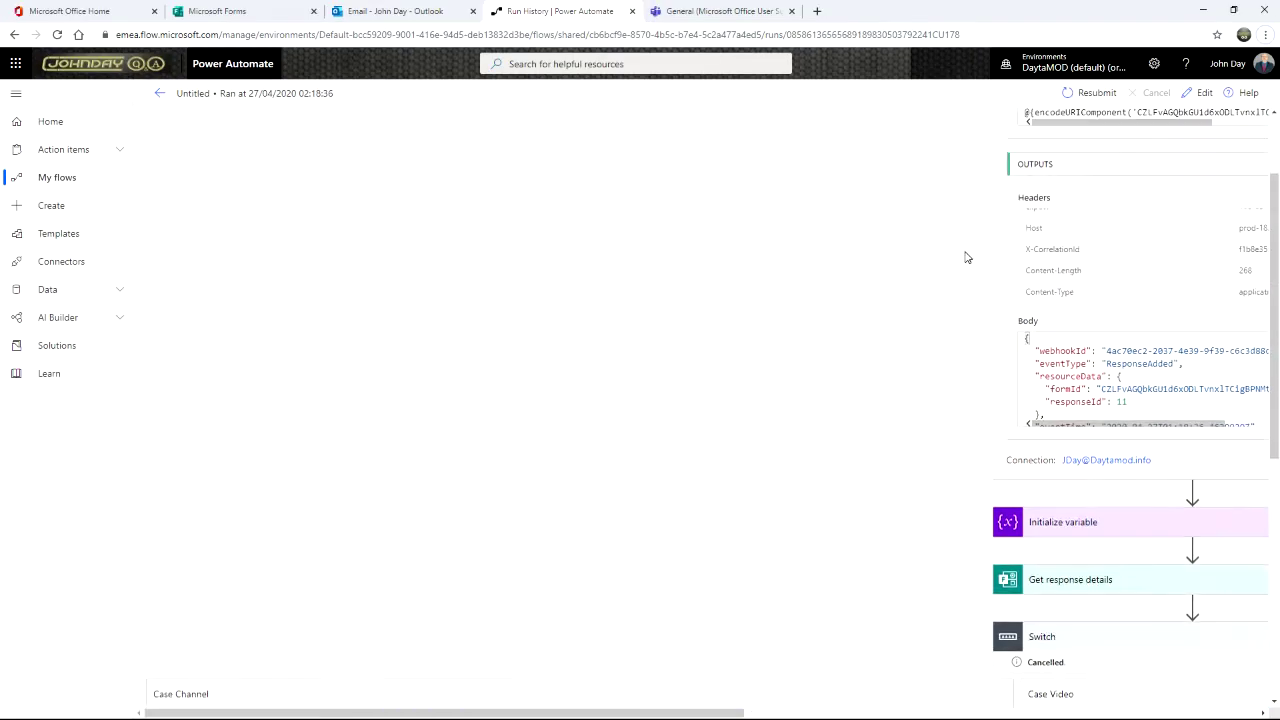
Step: Open the flow for editing and expand the Channel case down to the approval action in the condition's no branch
left_click(1202, 93)
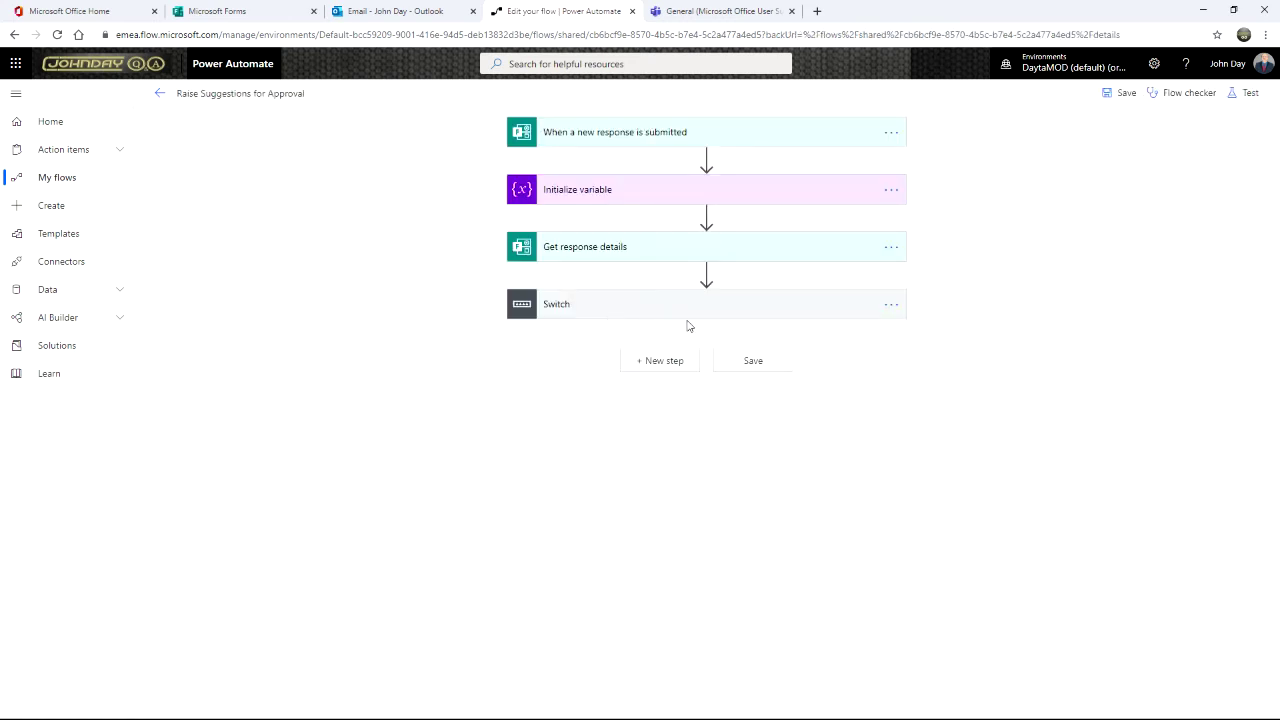
left_click(628, 318)
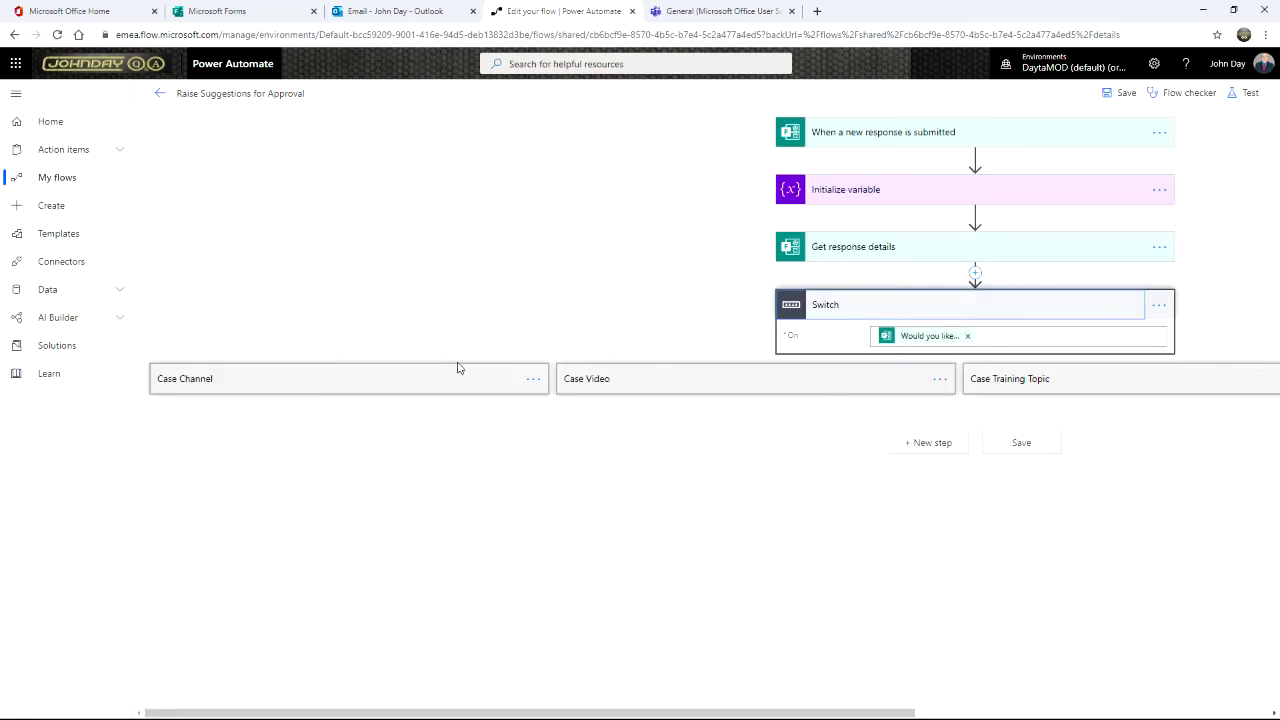
left_click(423, 377)
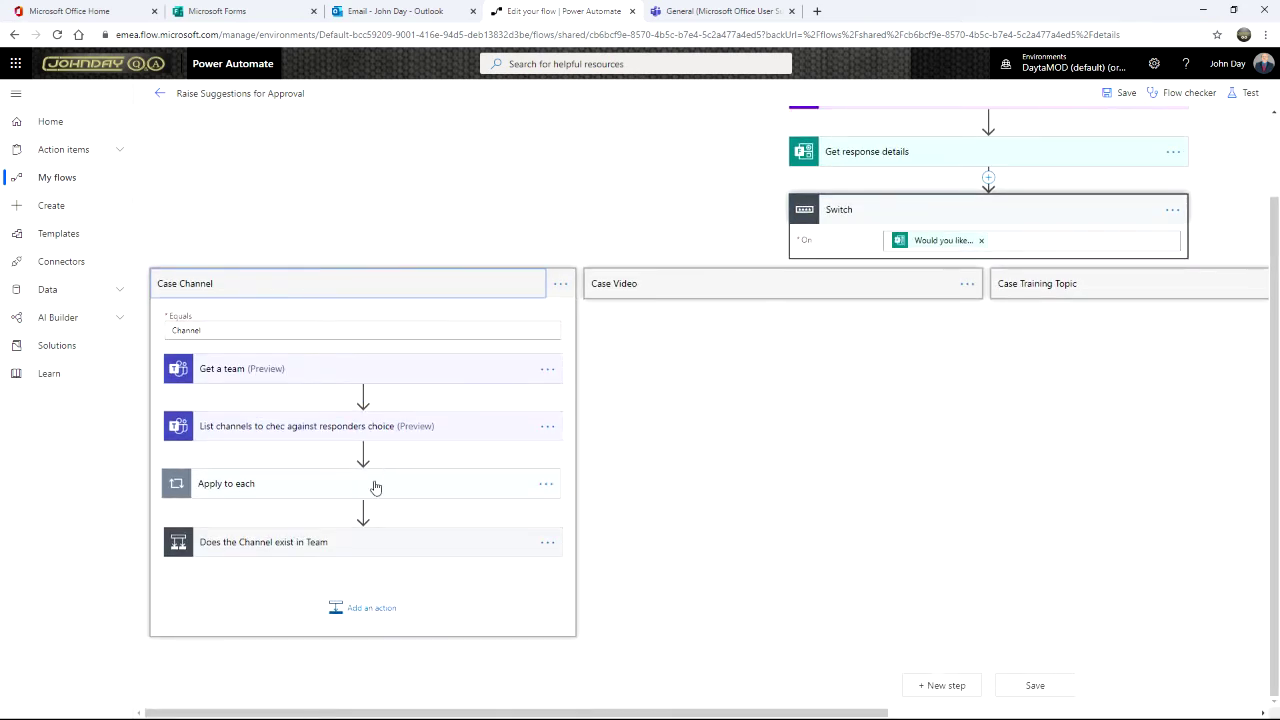
left_click(347, 542)
scroll(390, 532, "down", 3)
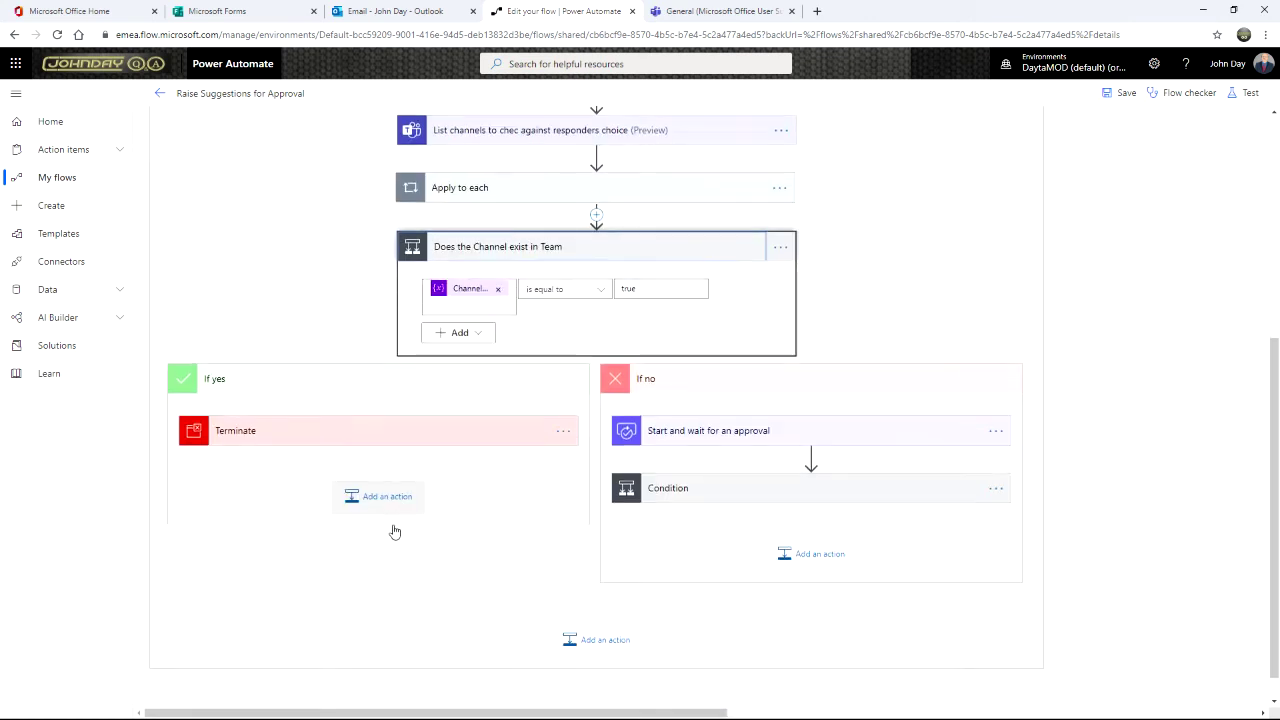
left_click(762, 408)
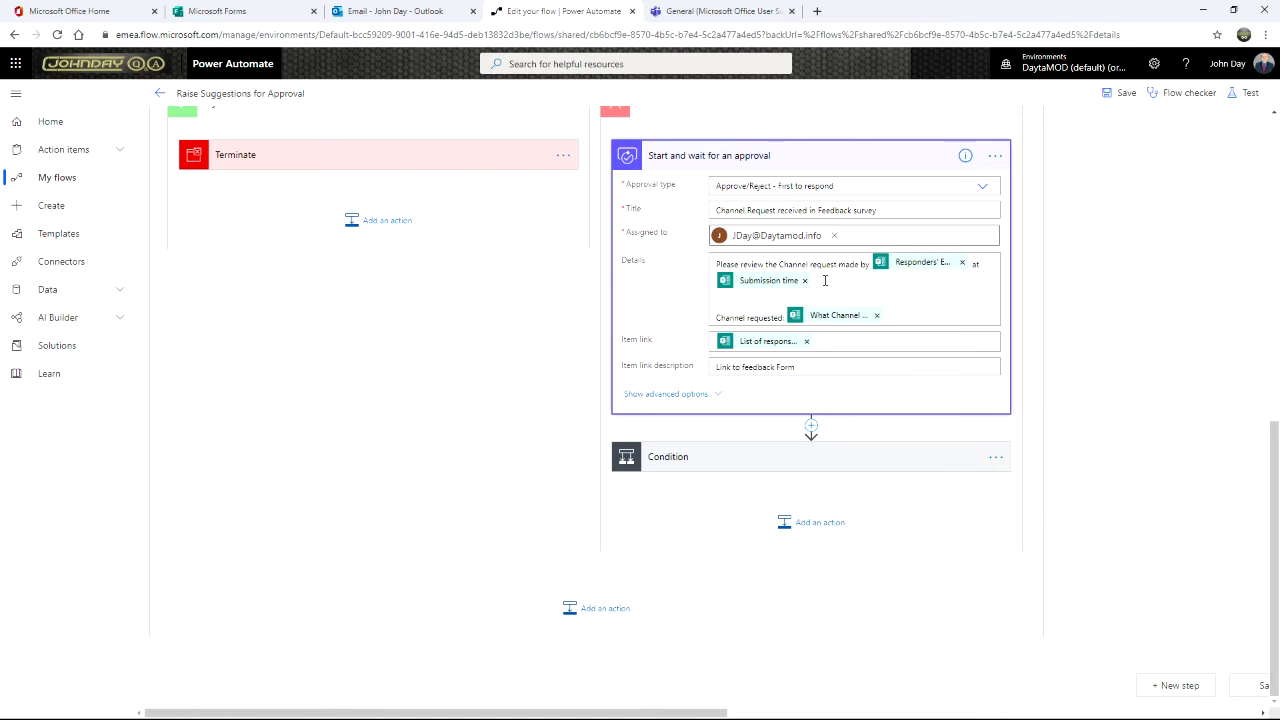
Step: Add "We have done a preliminary check to see if the channel exists, please look for variacnces of this channel topic." below Submission time in the approval details
left_click(857, 293)
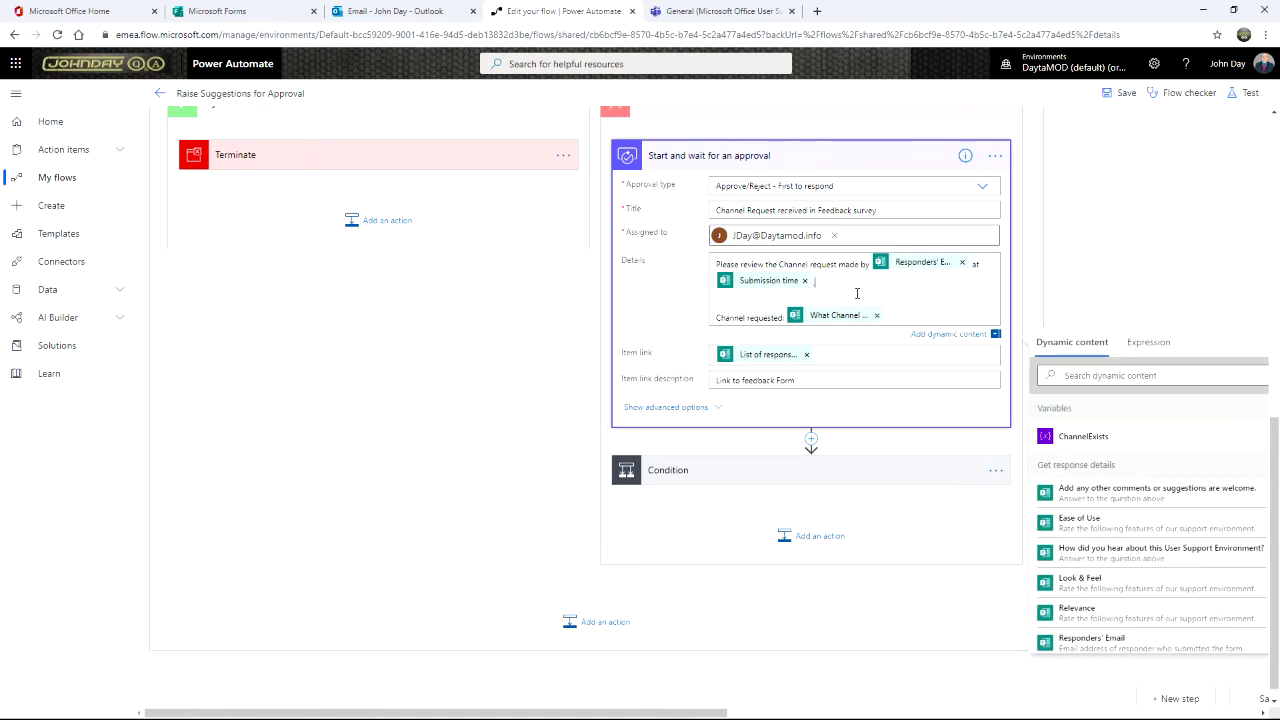
key("Return")
key("Return")
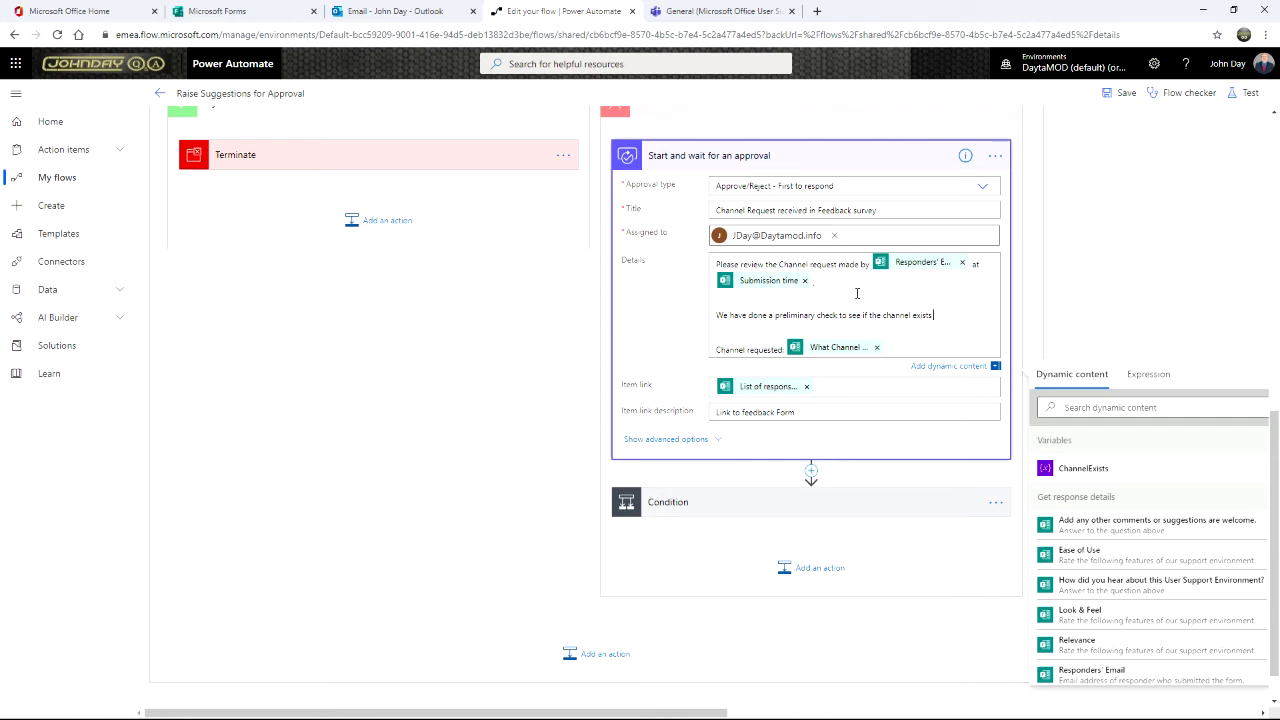
type("look for variacnces")
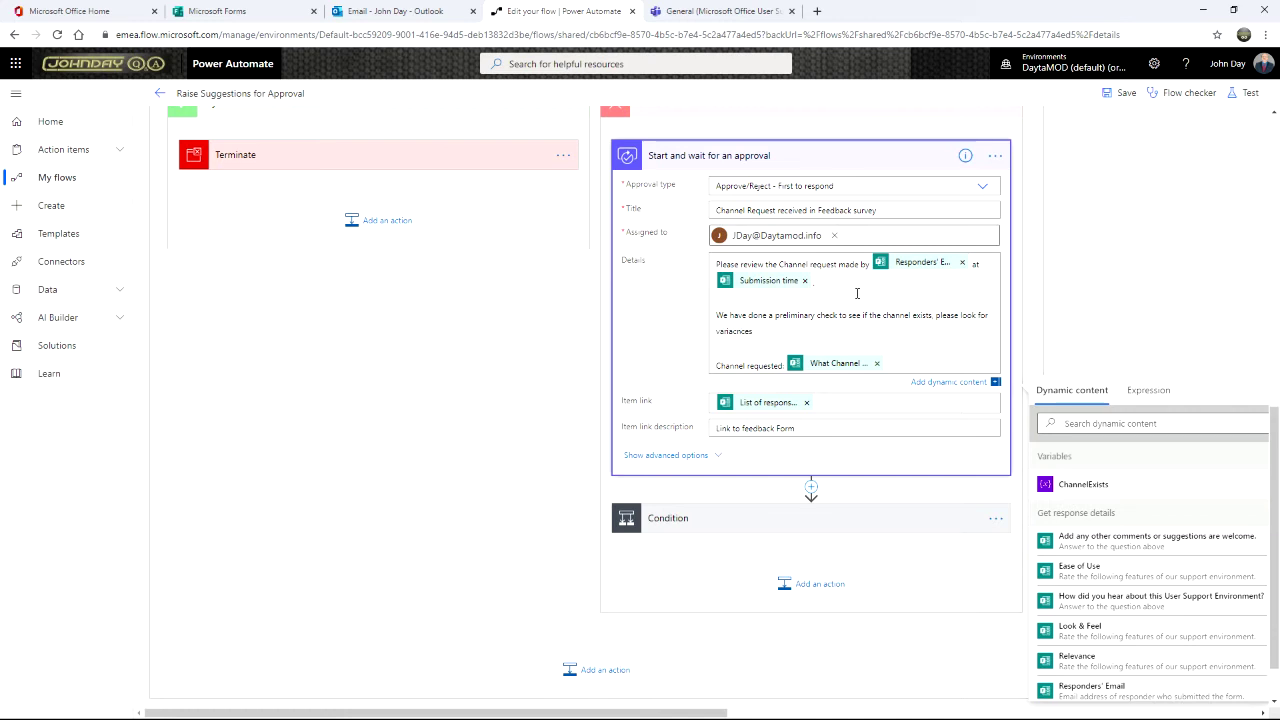
type(" of this channel topic.")
left_click(308, 519)
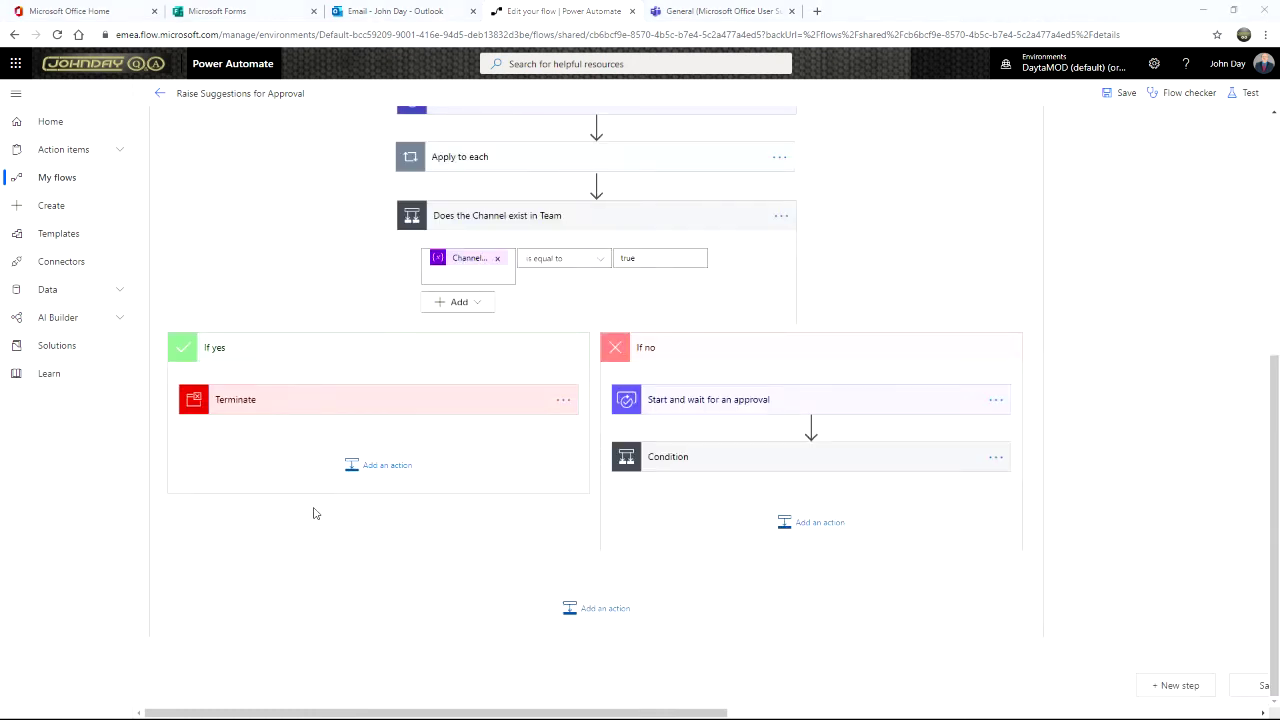
Step: Examine the yes and no branches of the condition that follows the approval, and collapse that condition
left_click(838, 467)
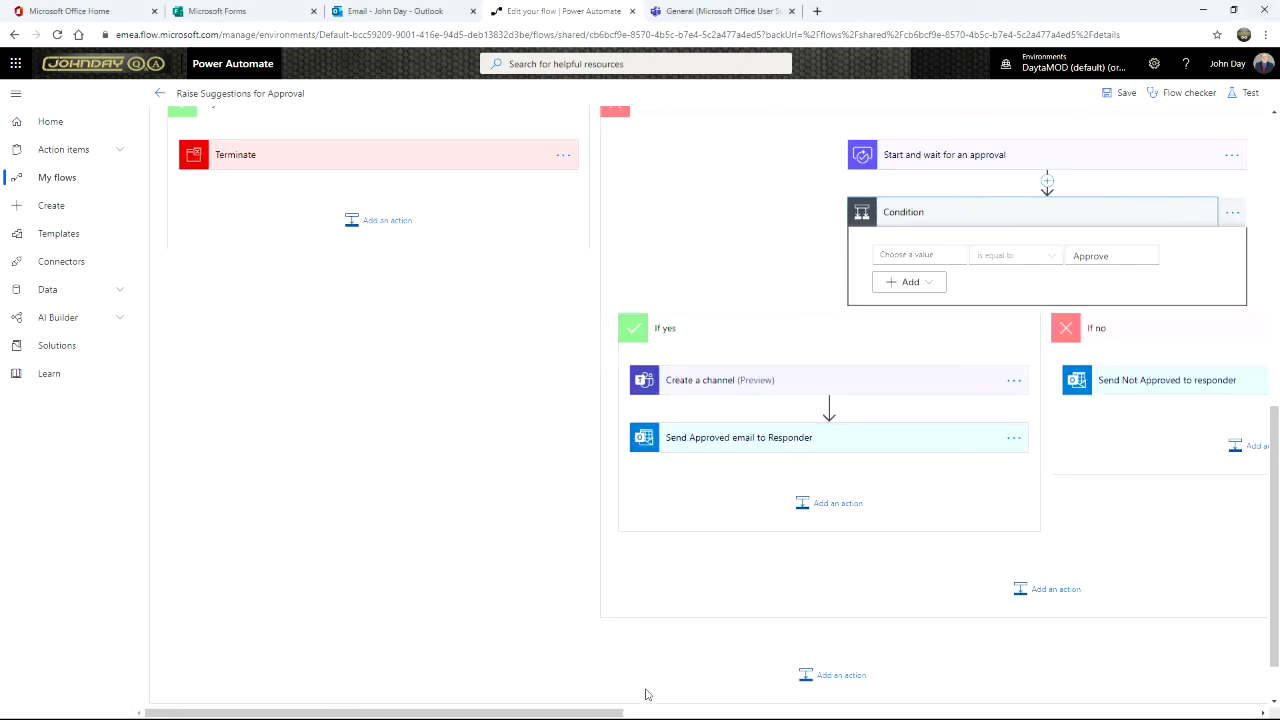
left_click_drag(604, 716, 679, 681)
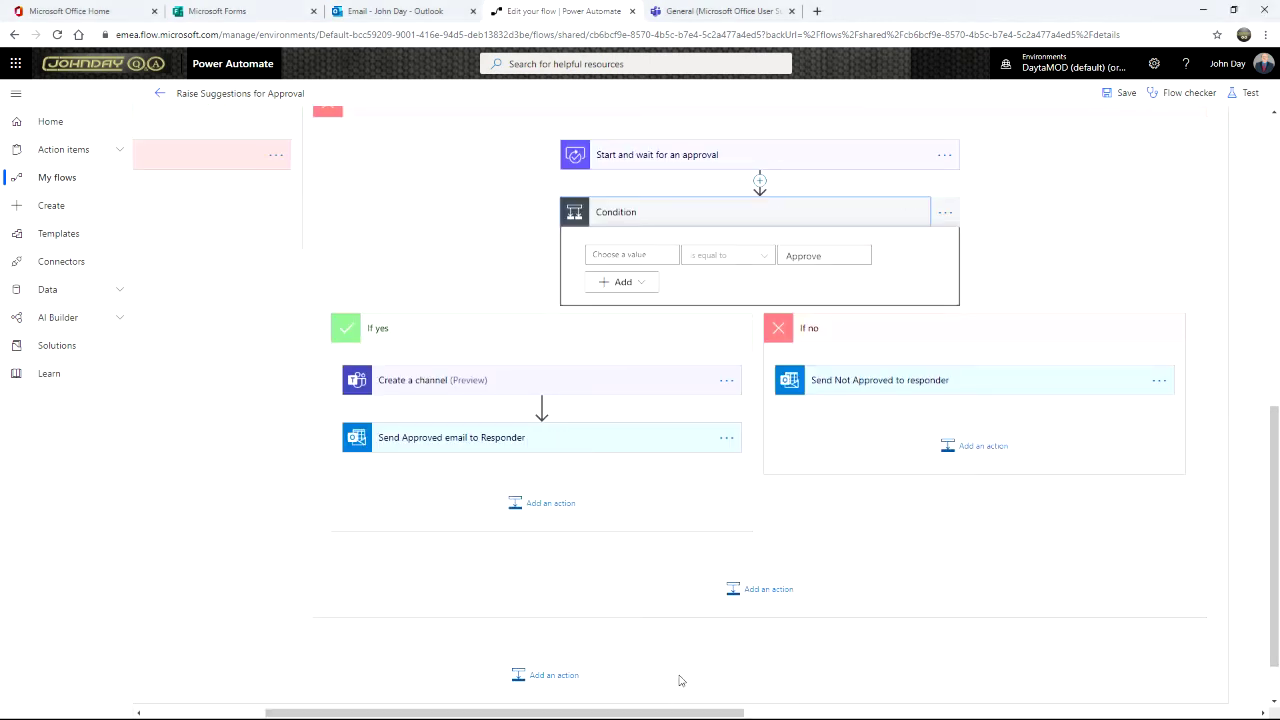
left_click(730, 218)
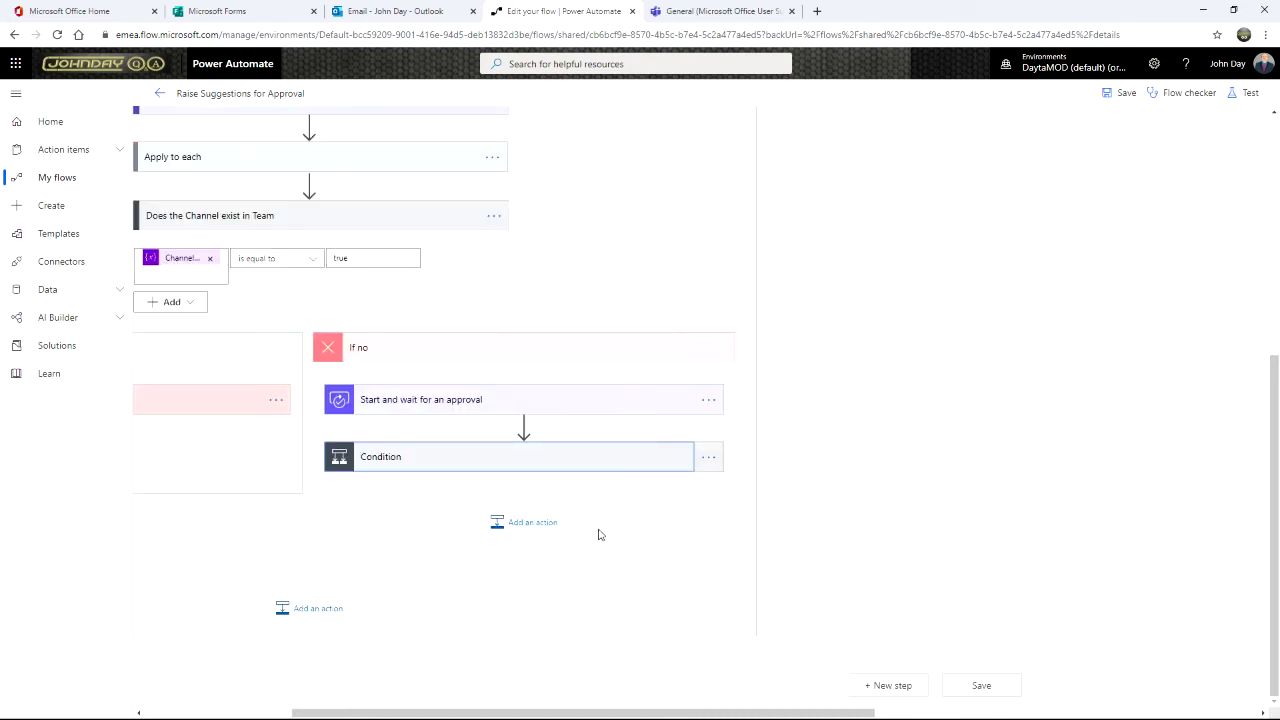
left_click_drag(593, 713, 407, 683)
scroll(765, 450, "up", 5)
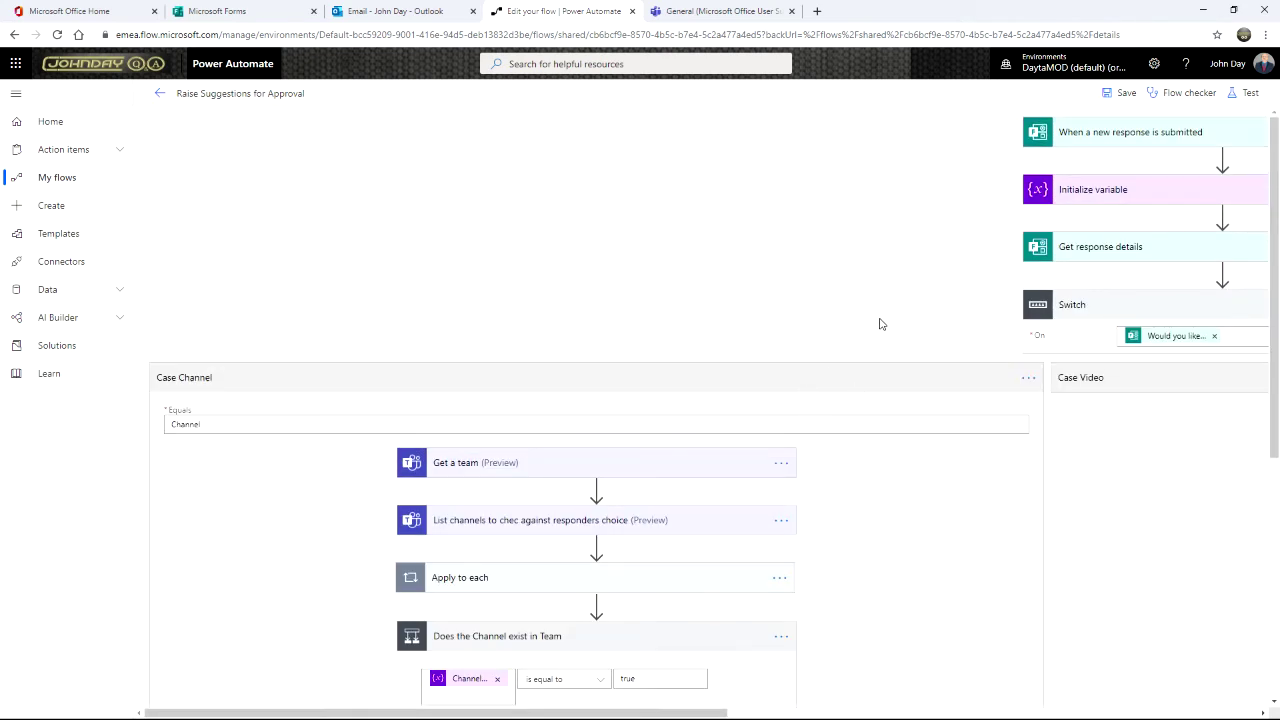
Step: Collapse and reopen the Channel case, and look at the options available for its Get a team action
left_click(904, 388)
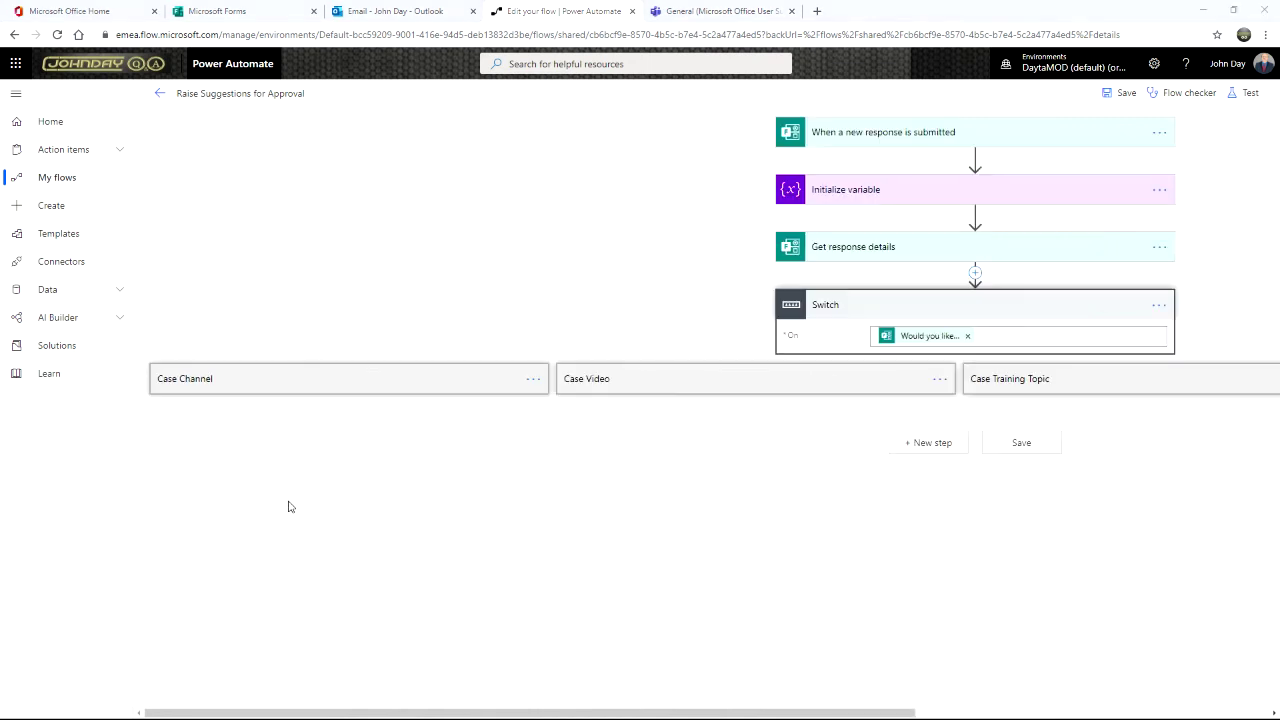
left_click(397, 381)
scroll(397, 397, "down", 5)
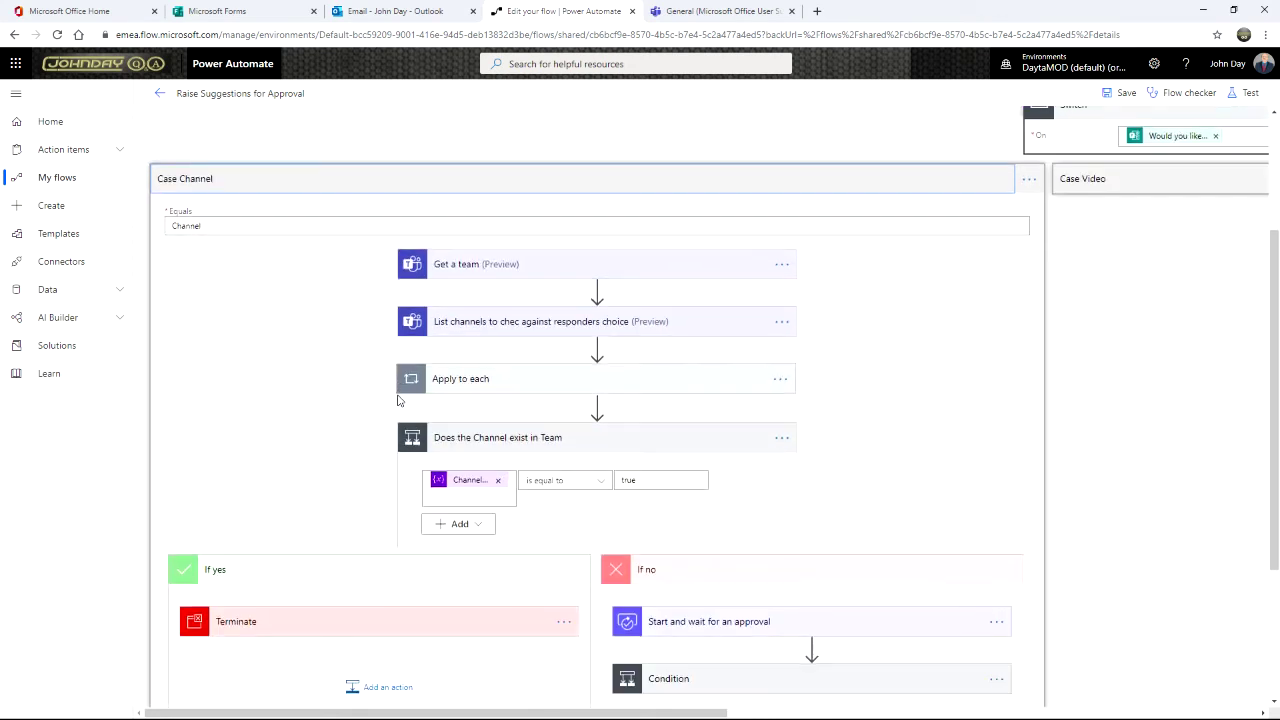
scroll(397, 400, "up", 2)
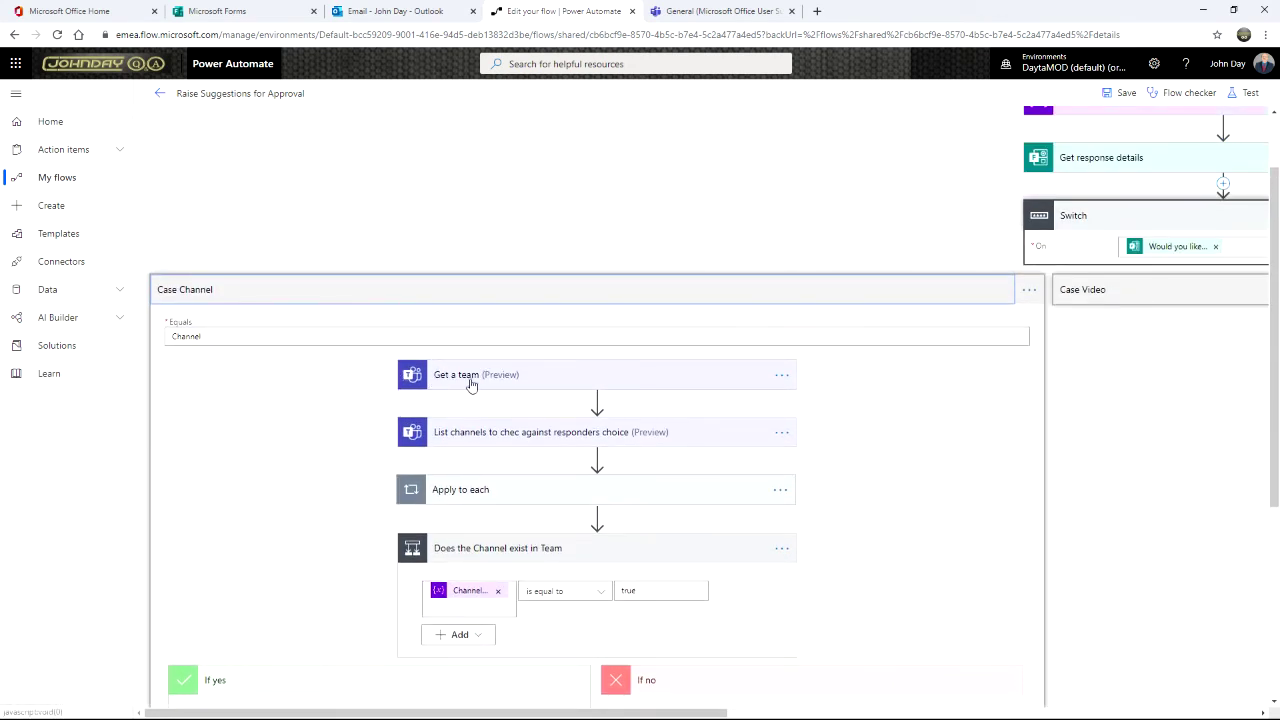
left_click(781, 374)
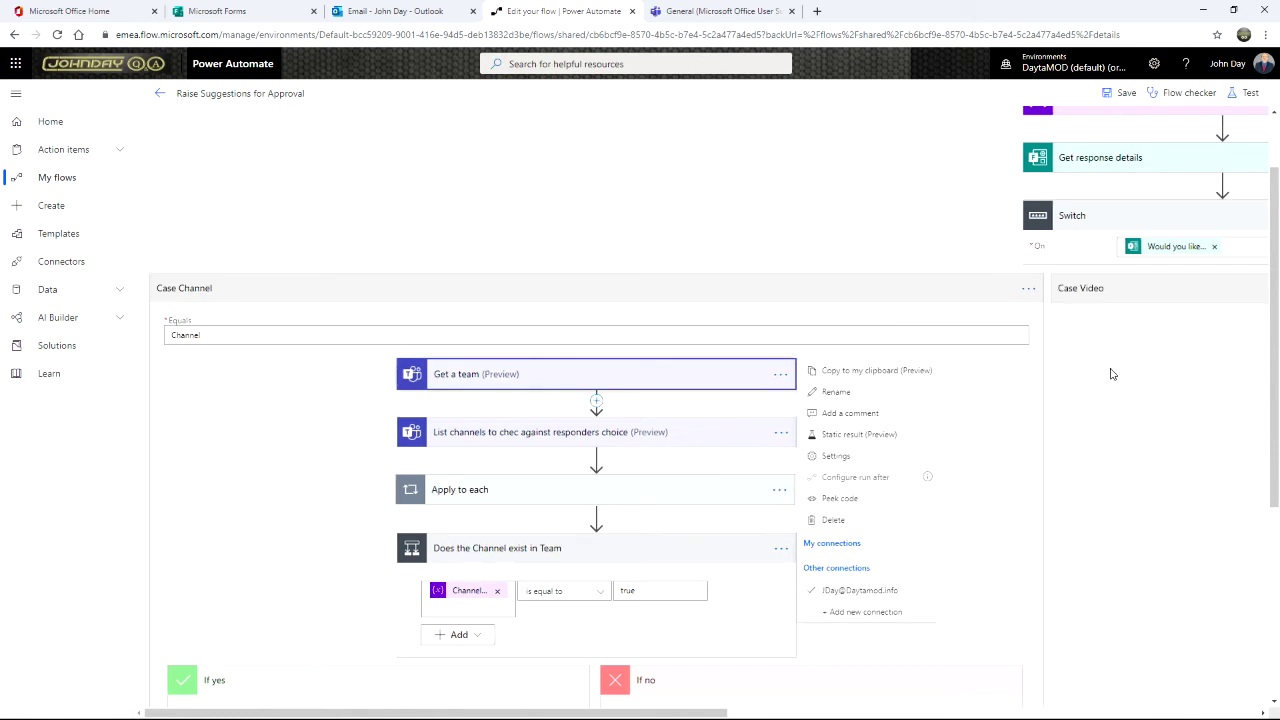
Step: Expand the Video case and compare it with the actions in the Channel case
left_click(1134, 292)
left_click_drag(682, 713, 784, 716)
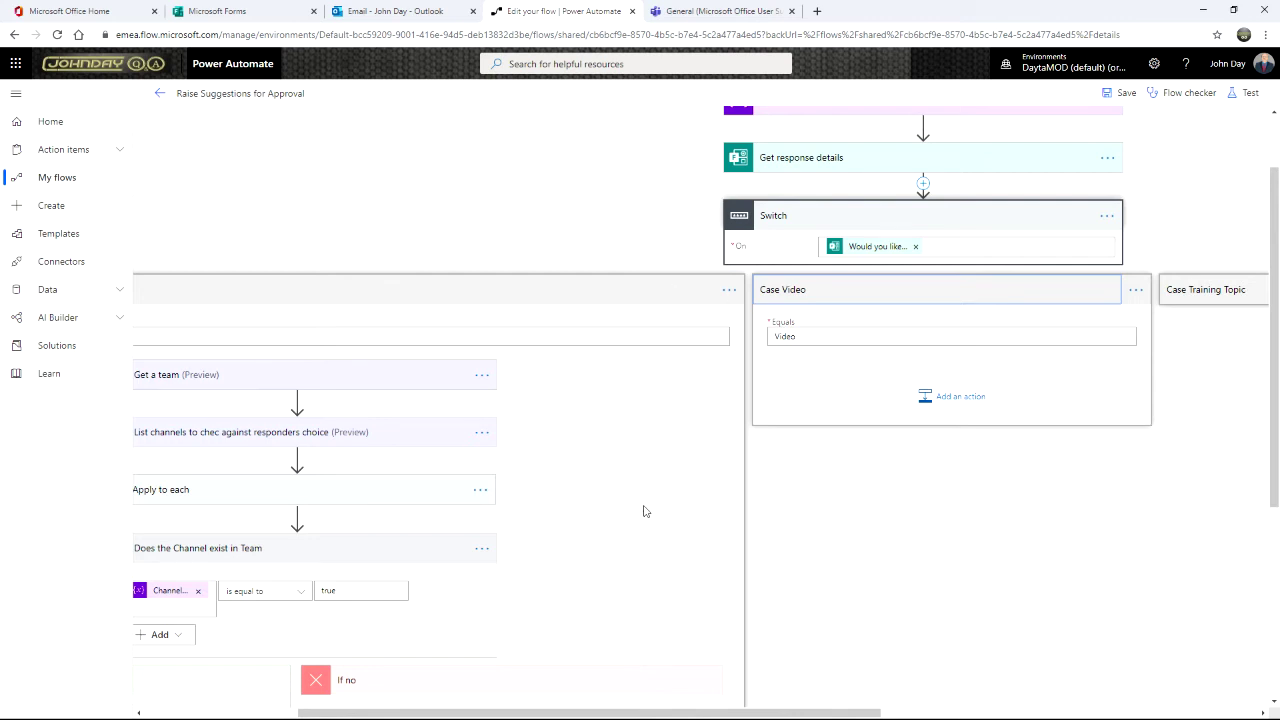
left_click_drag(661, 712, 503, 712)
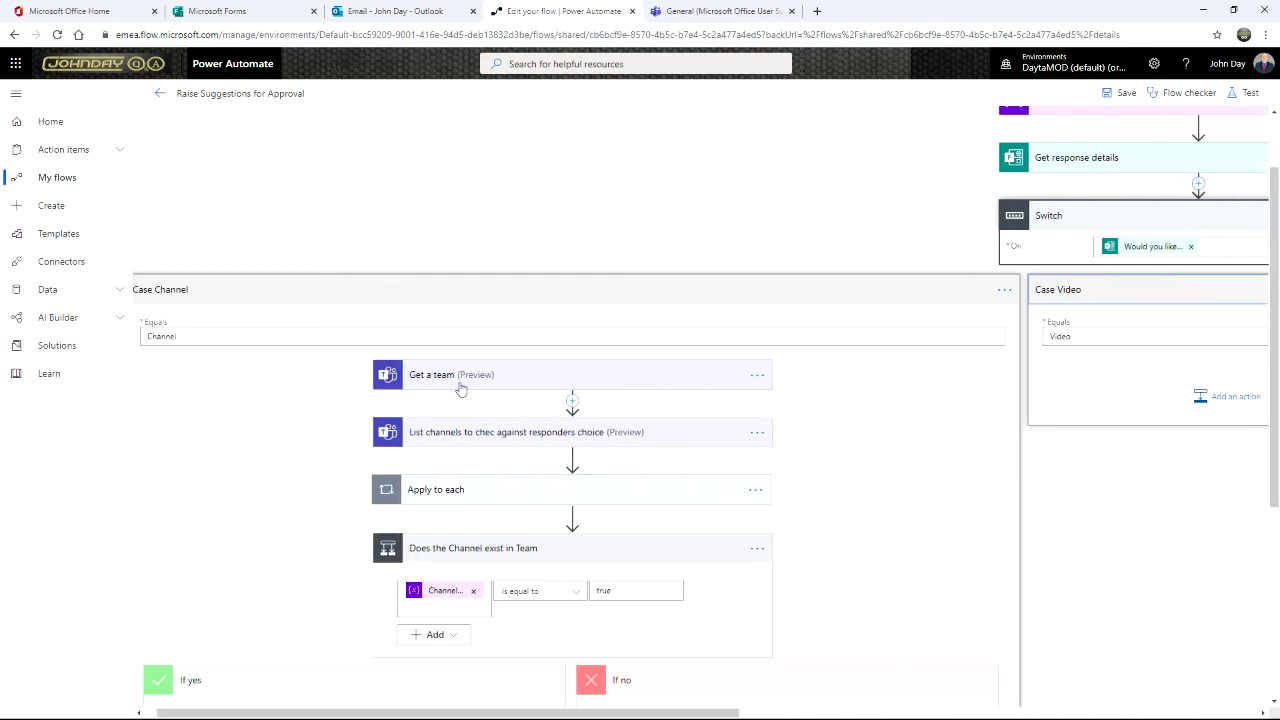
left_click_drag(691, 712, 788, 714)
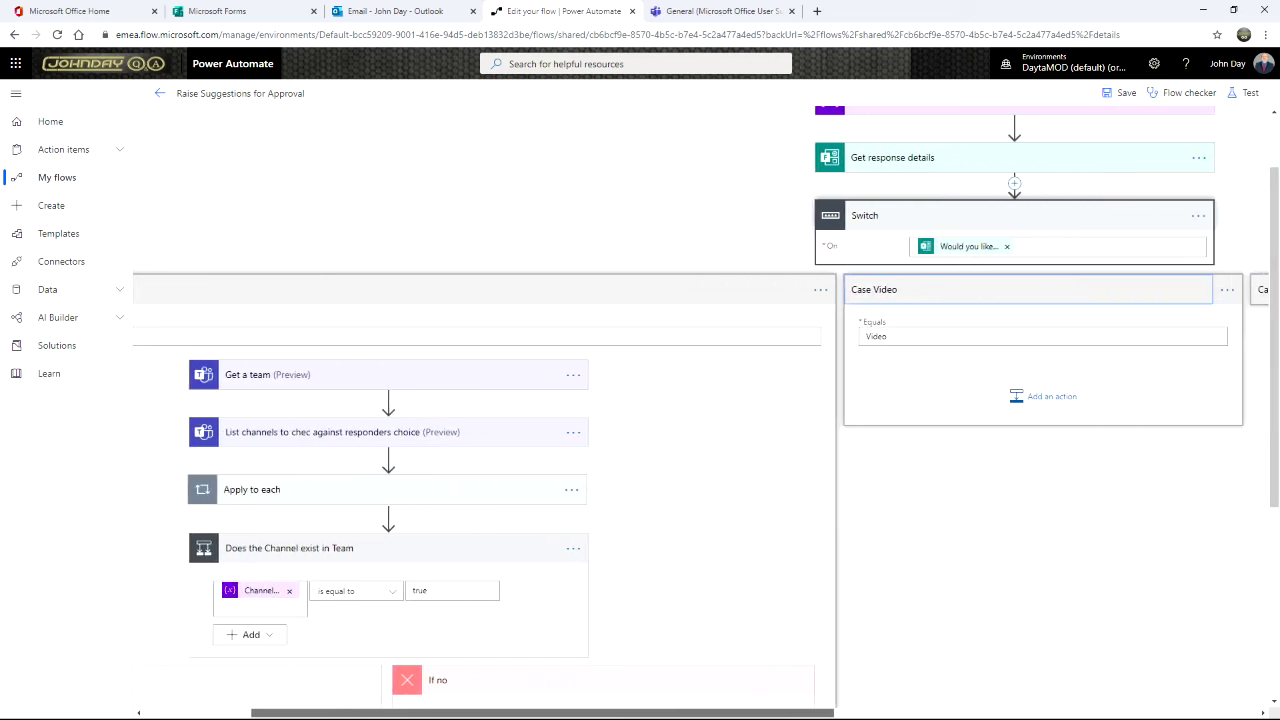
Step: Rename the approval action in the Channel condition's If no branch to "Start and wait for Channel request review"
scroll(790, 500, "down", 2)
scroll(740, 515, "down", 2)
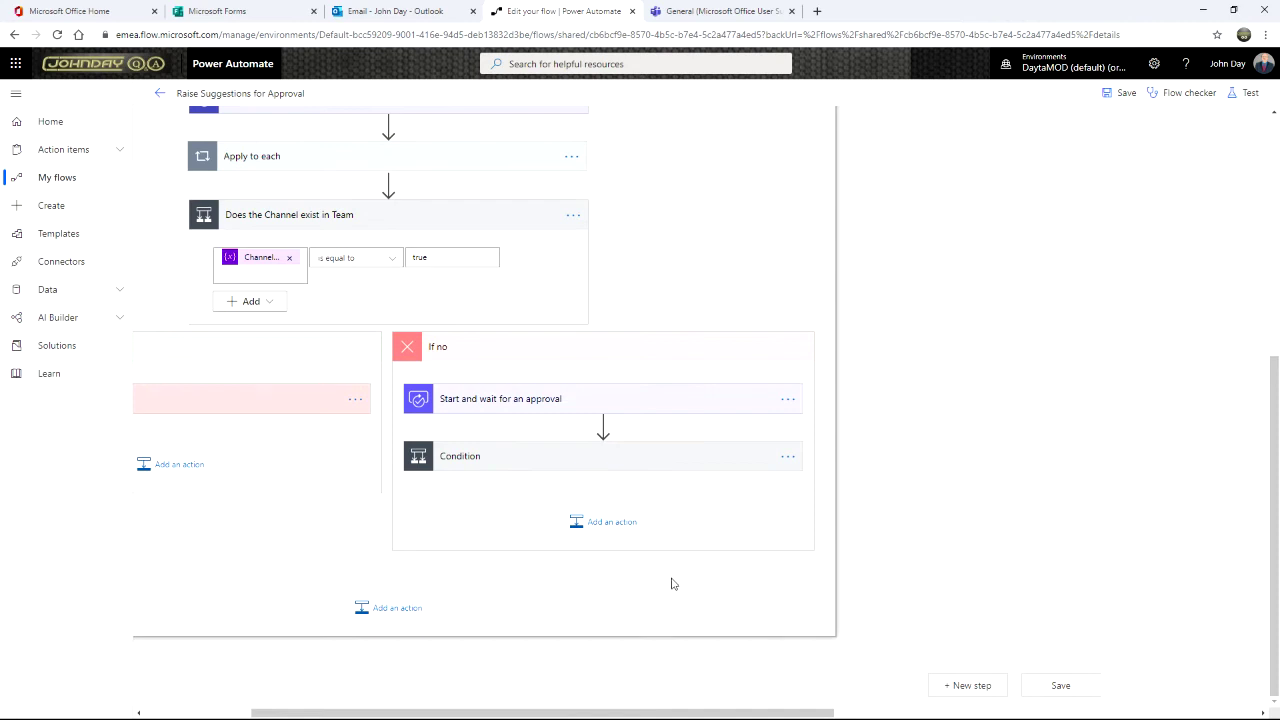
scroll(686, 580, "up", 1)
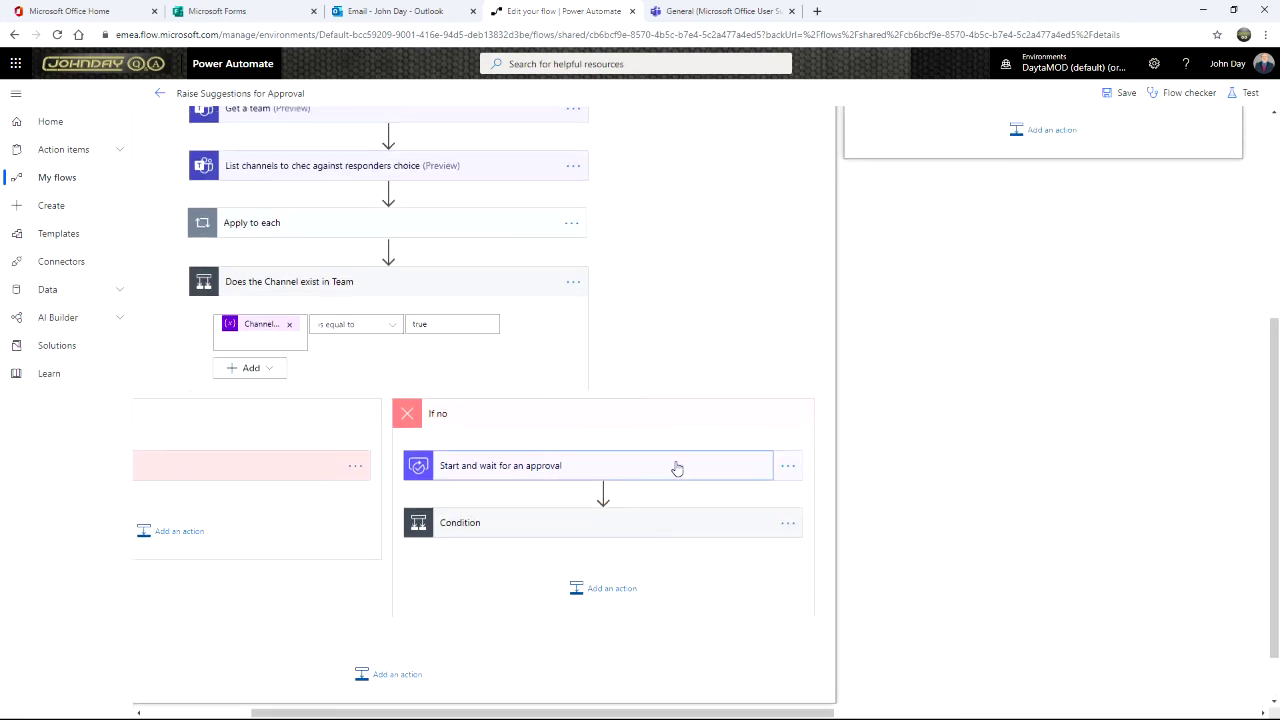
left_click(736, 470)
left_click(786, 470)
left_click(826, 481)
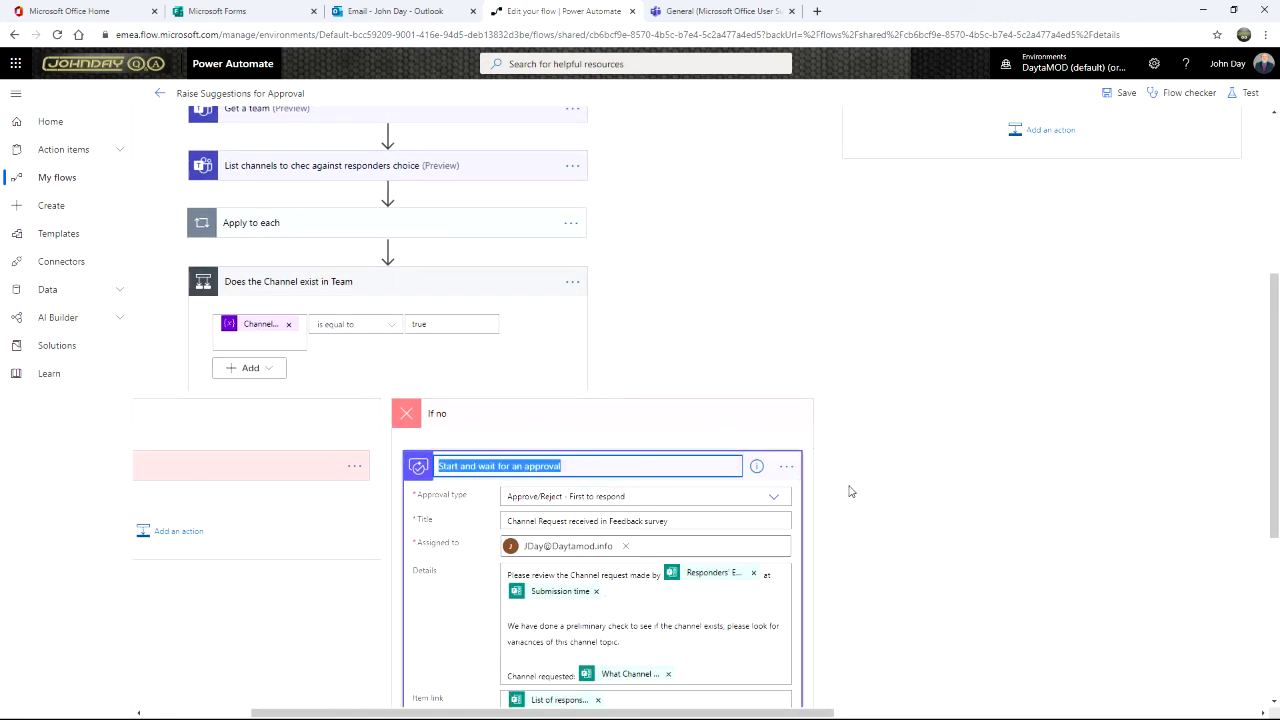
left_click(540, 469)
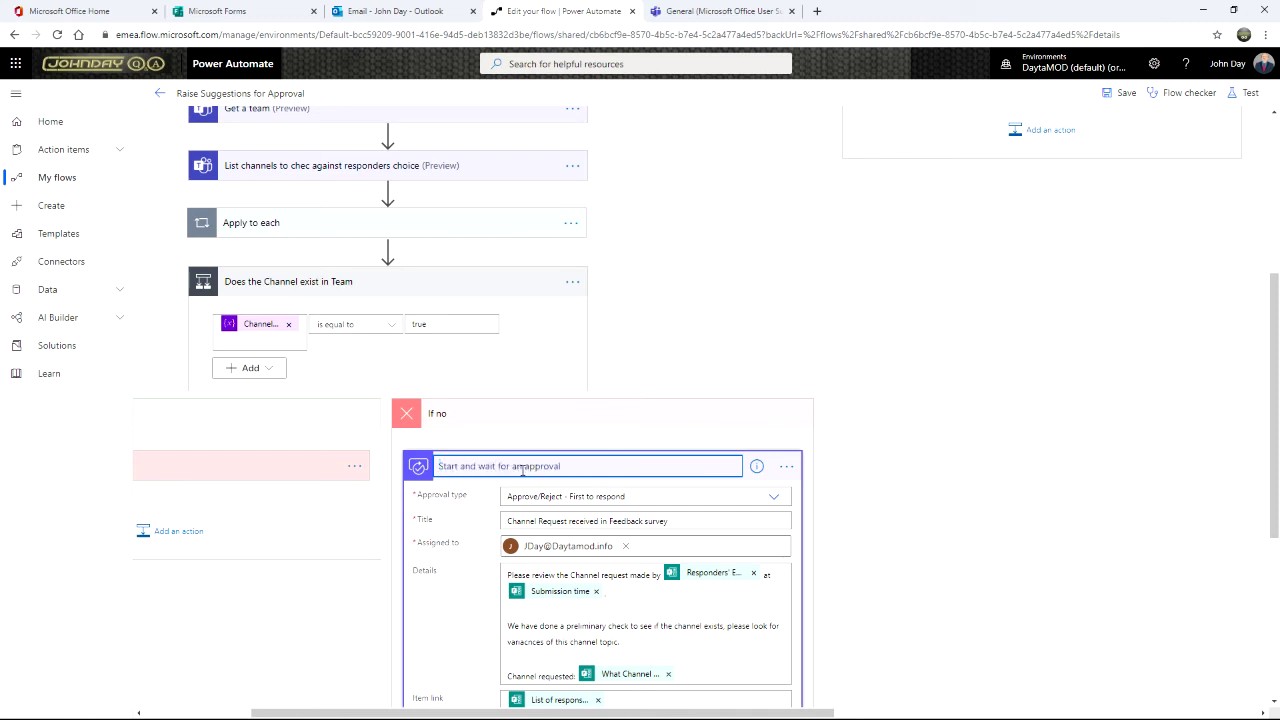
left_click_drag(512, 467, 563, 468)
type("Channel request review")
key("Return")
Step: Copy the Channel request review approval to the clipboard and insert the copy as an action in the Video case
left_click(786, 466)
left_click(848, 462)
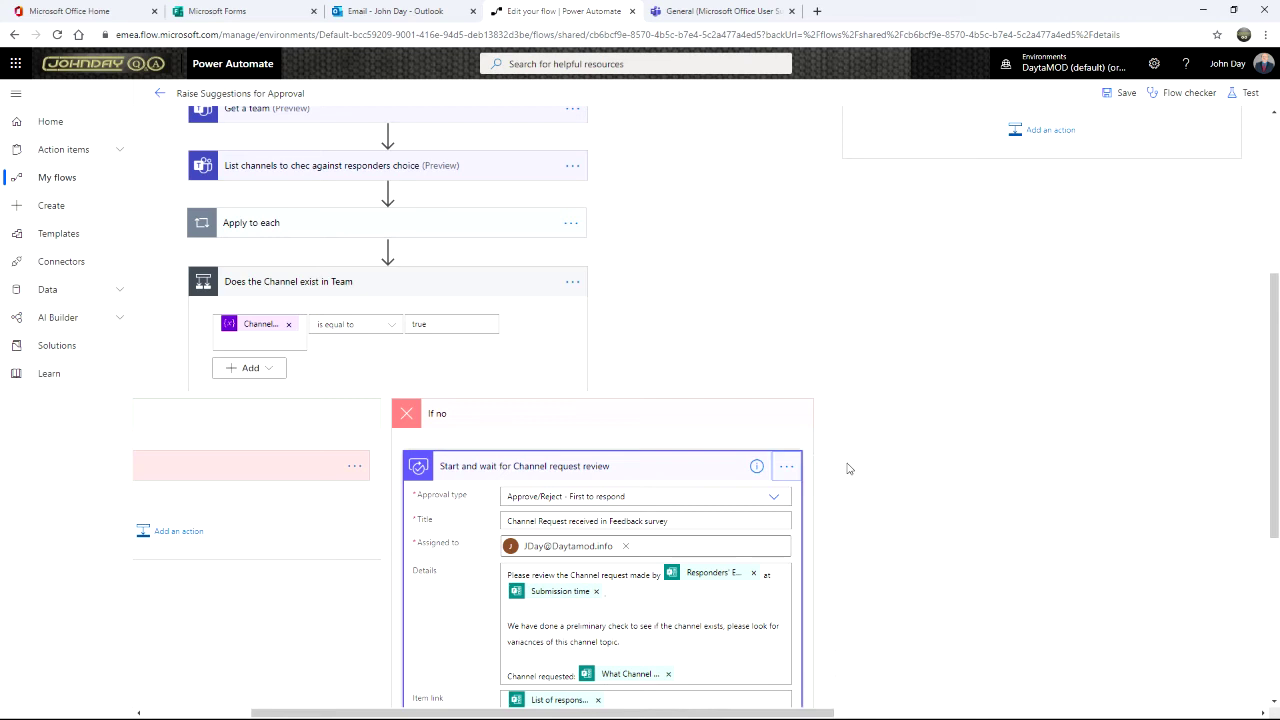
scroll(1112, 240, "up", 3)
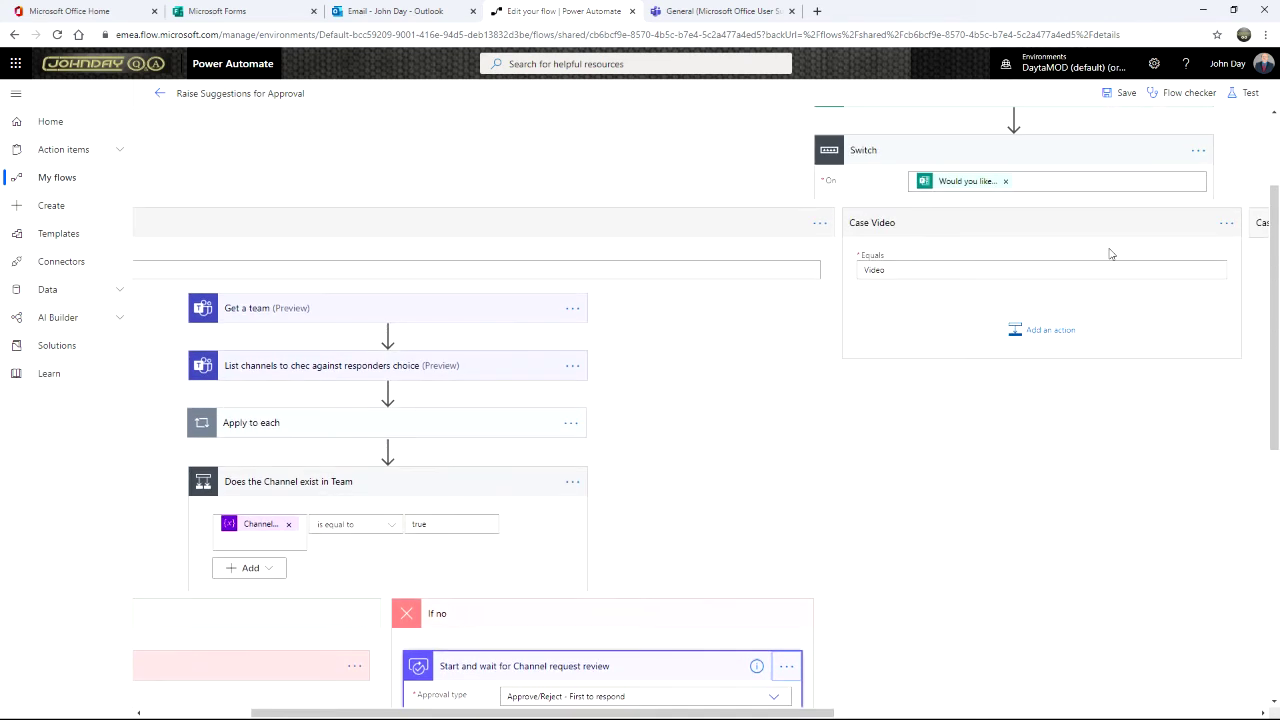
left_click(1055, 335)
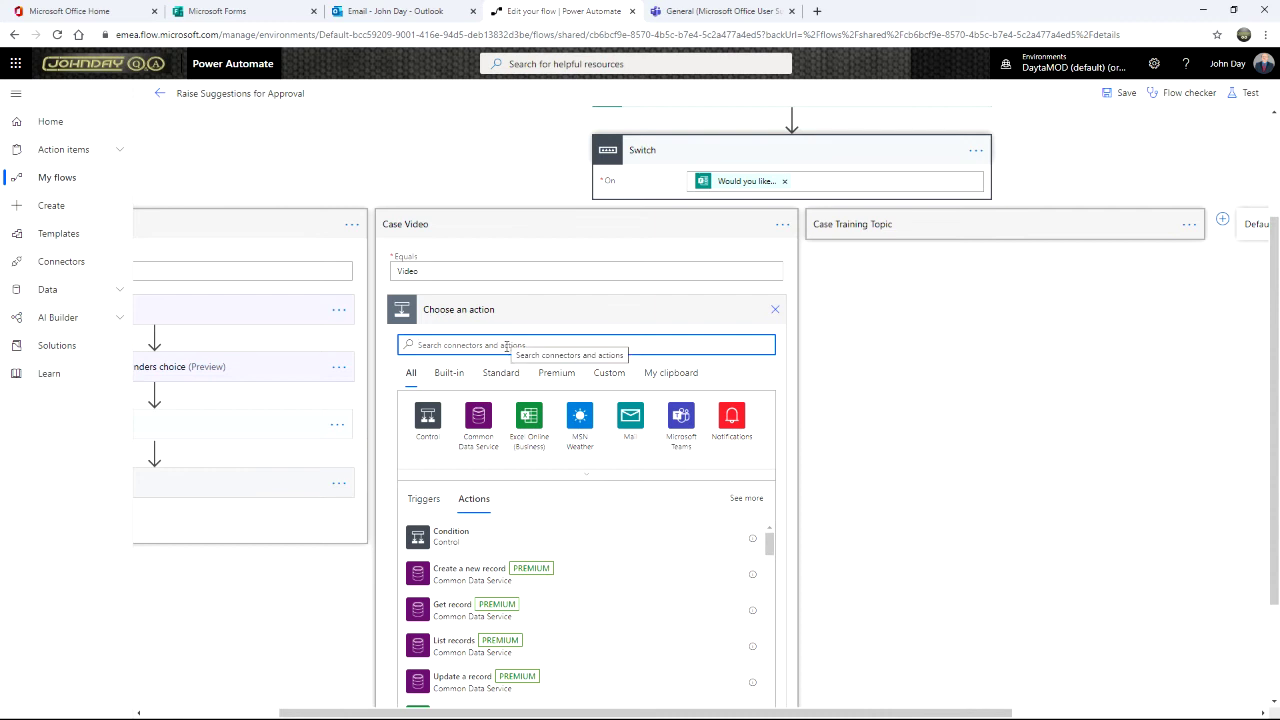
left_click(672, 373)
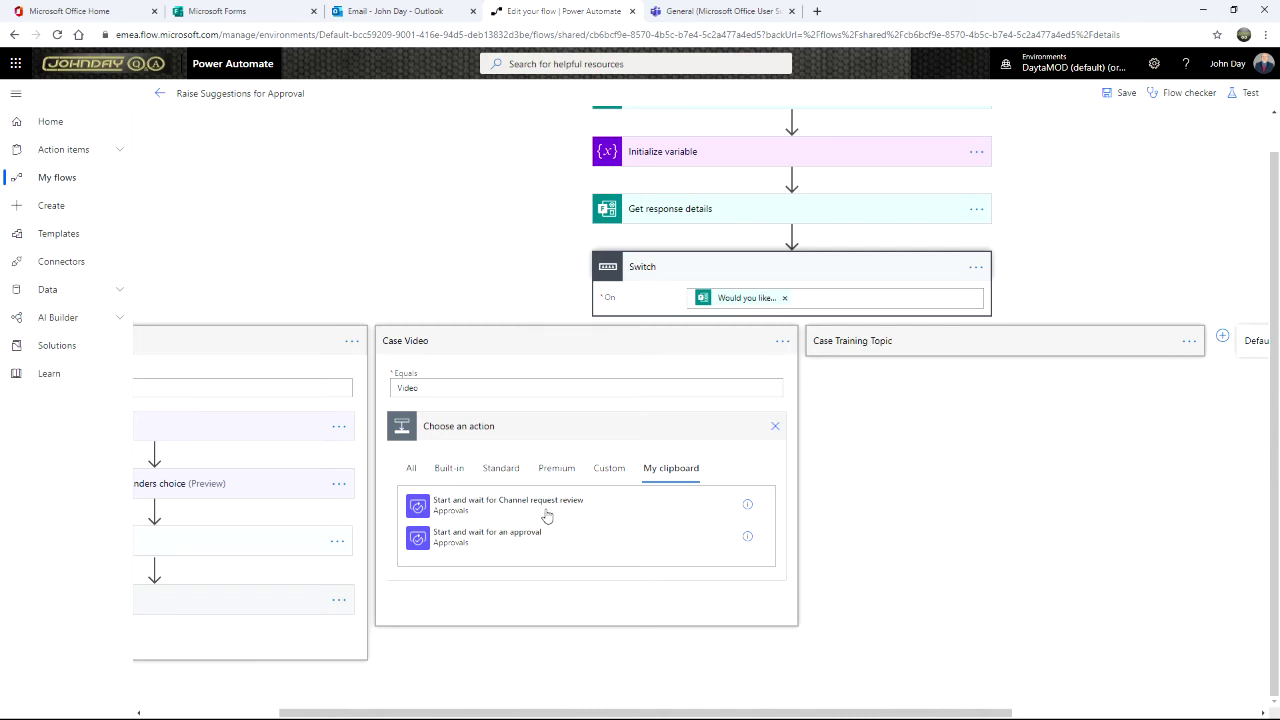
left_click(422, 508)
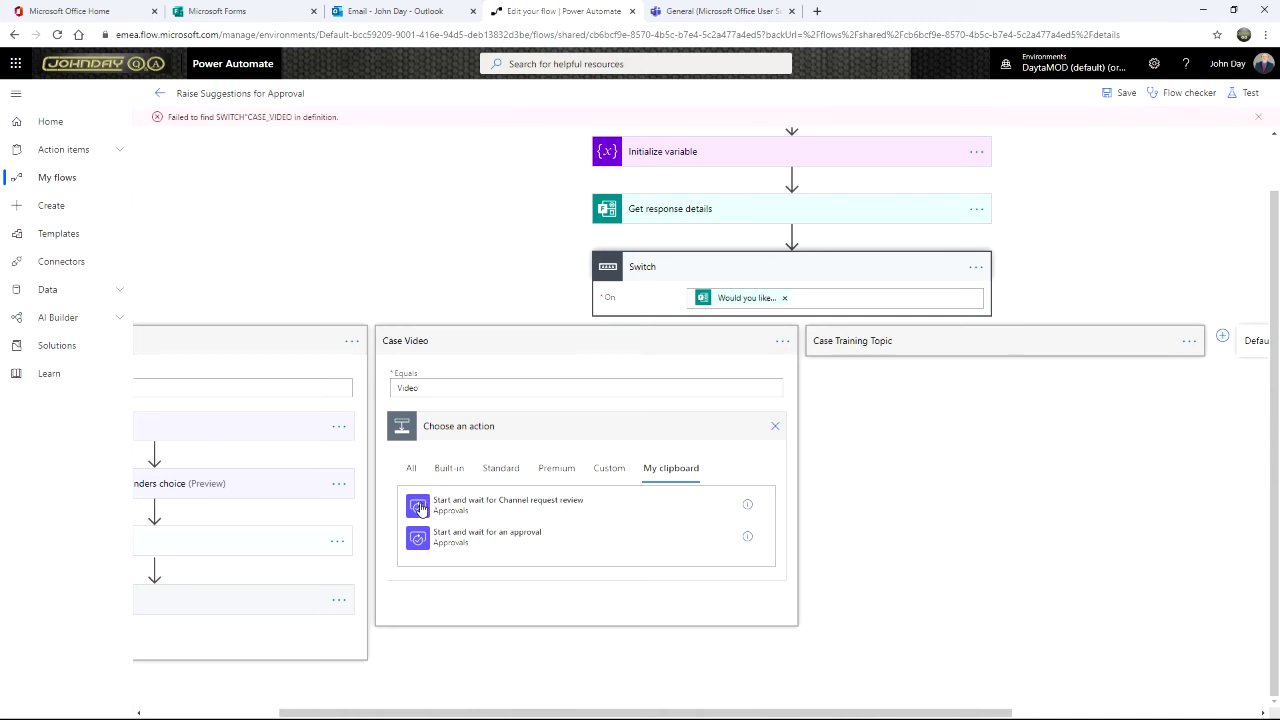
left_click(420, 508)
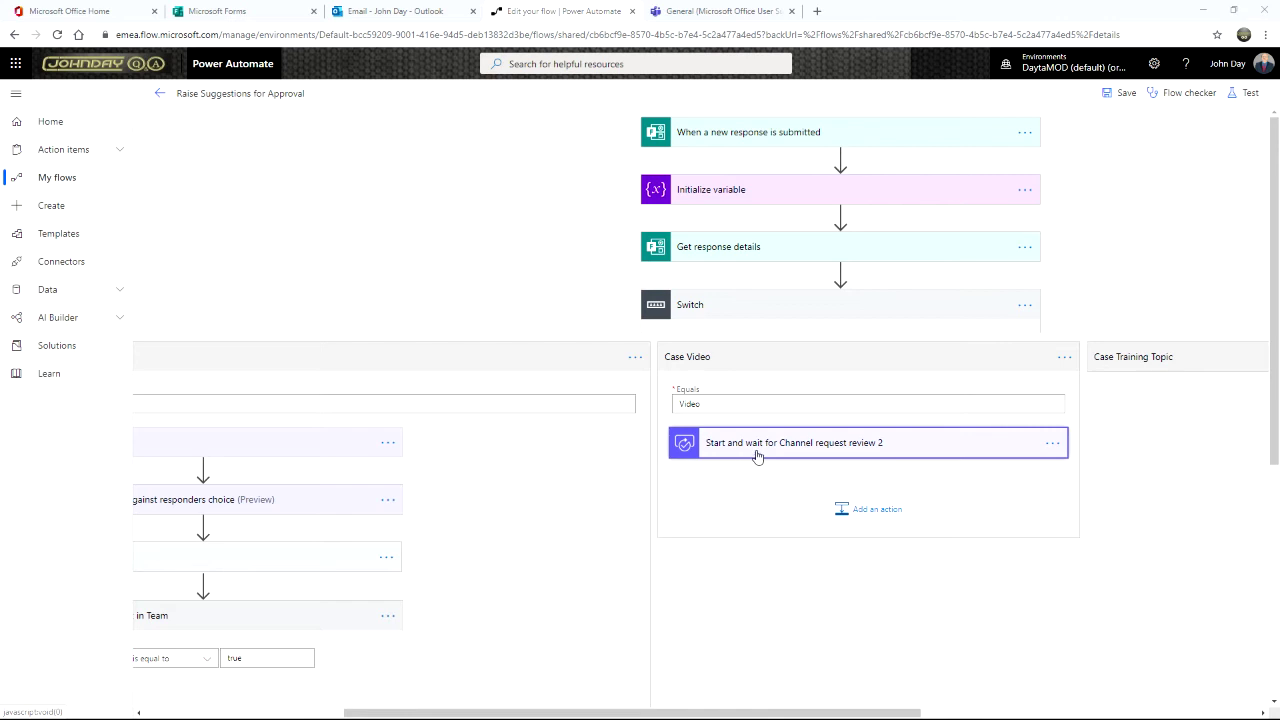
Step: Rename the copied approval in the Video case to "Start and wait for Video request review"
left_click(1055, 449)
left_click(927, 452)
left_click(1050, 448)
left_click(1093, 468)
left_click(776, 449)
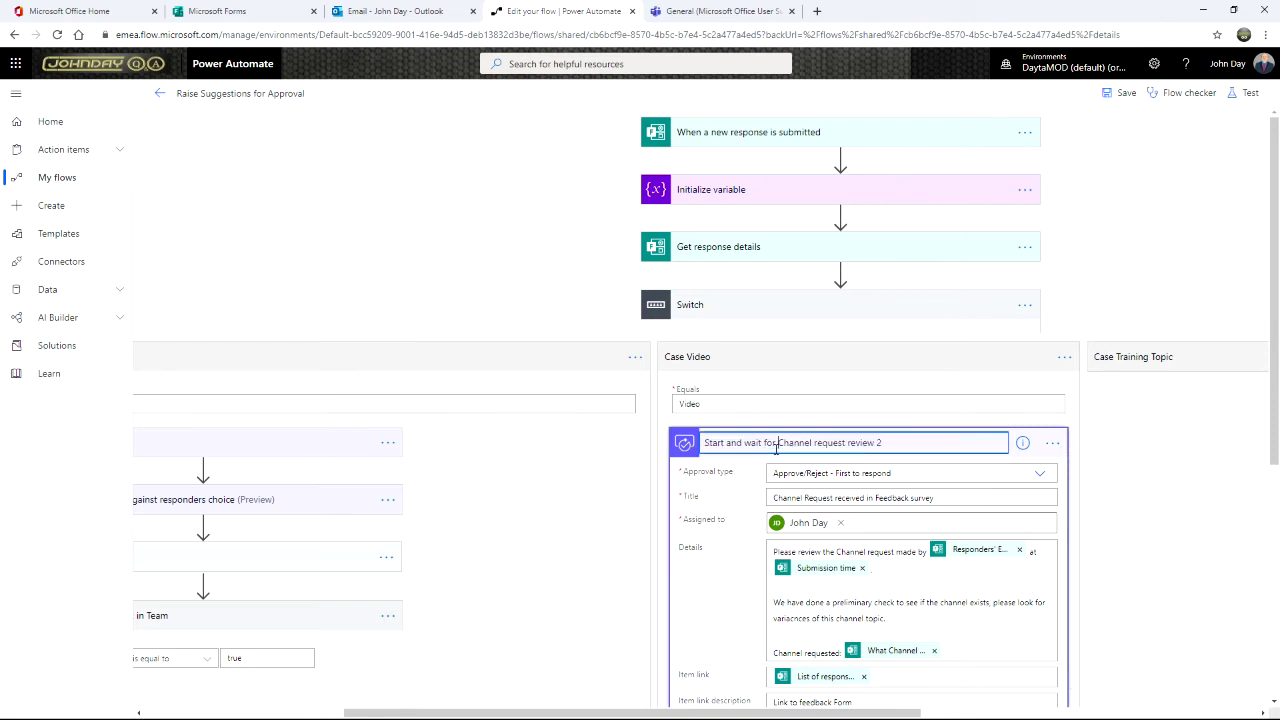
left_click_drag(777, 447, 813, 446)
type("Video")
key("Return")
Step: Change the Video approval's title to "Video topic request received in Feedback survey"
left_click_drag(773, 498, 801, 498)
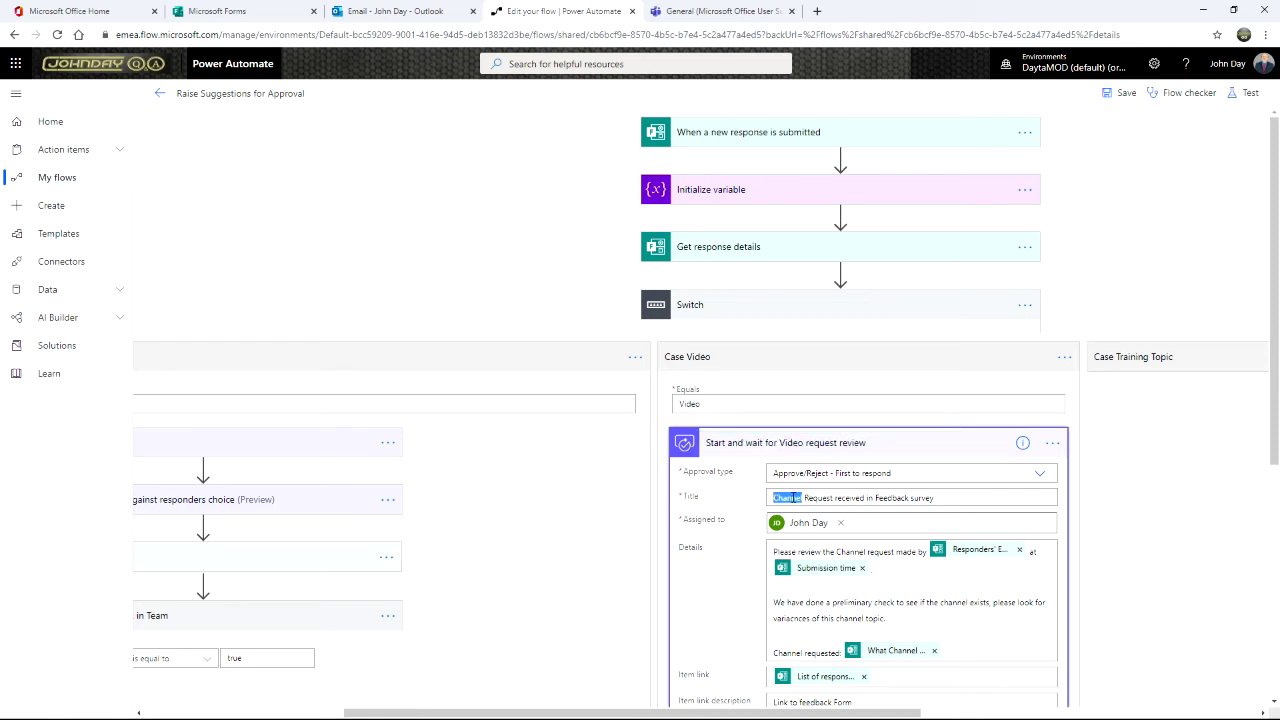
type("Video")
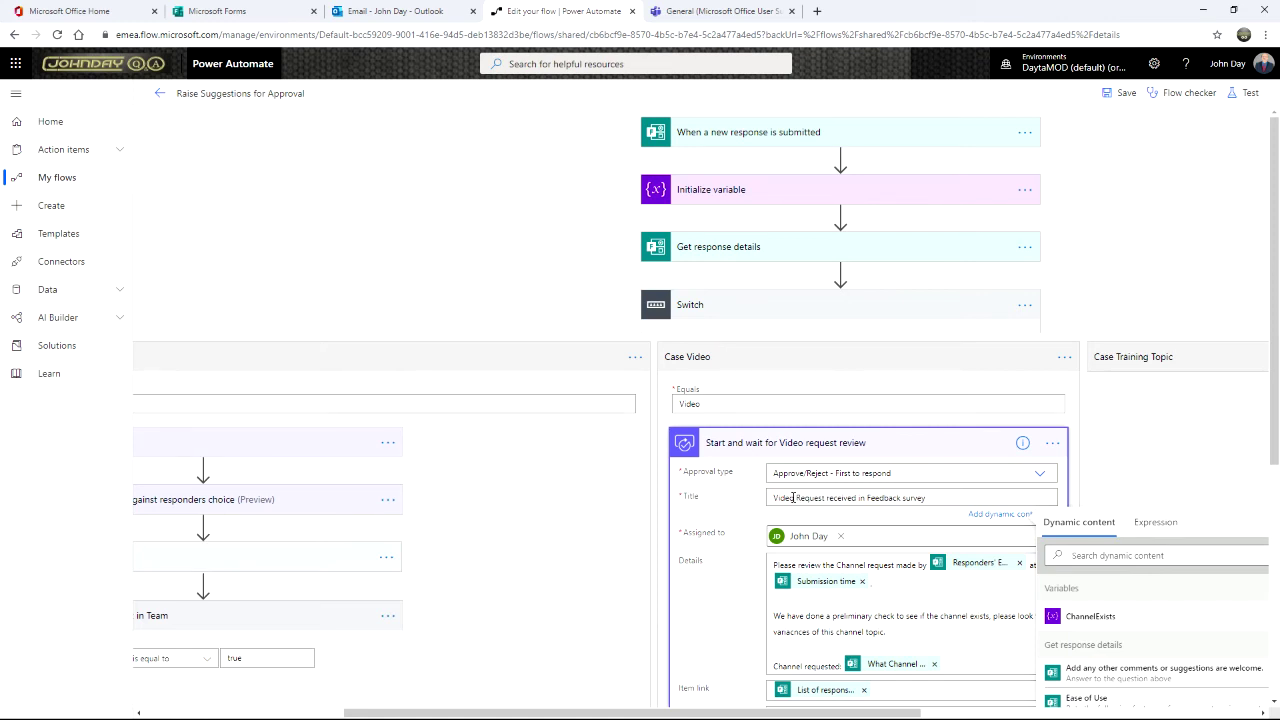
type(" topic")
key("shift+Right")
type("r")
Step: Replace the Video approval's assignee with Microsoft Office User Support Environment
scroll(793, 497, "down", 3)
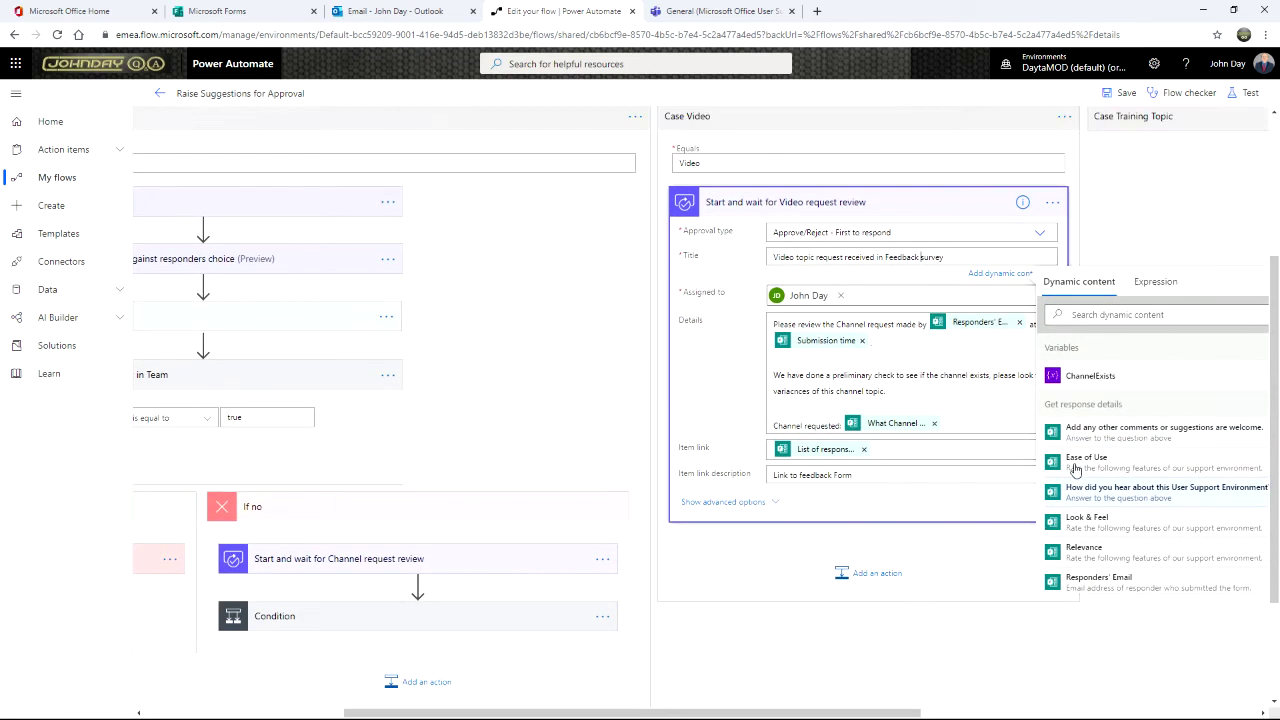
scroll(1075, 468, "up", 1)
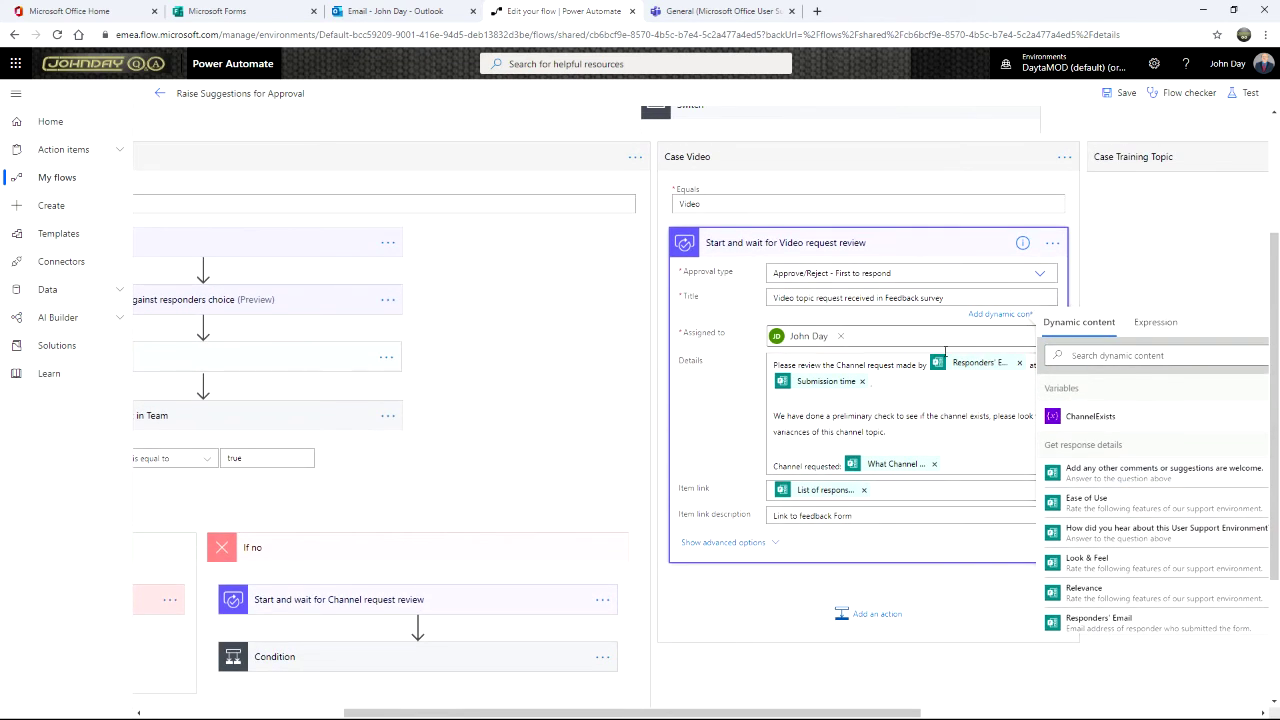
left_click(857, 339)
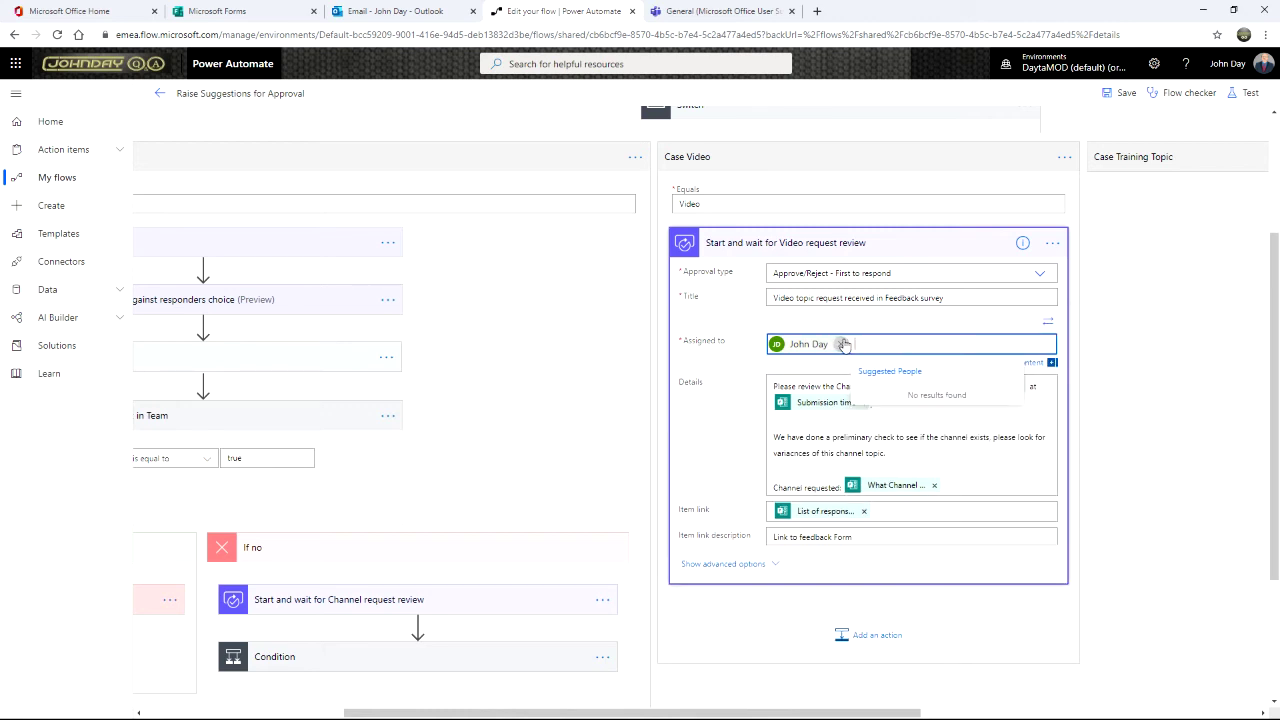
left_click(843, 344)
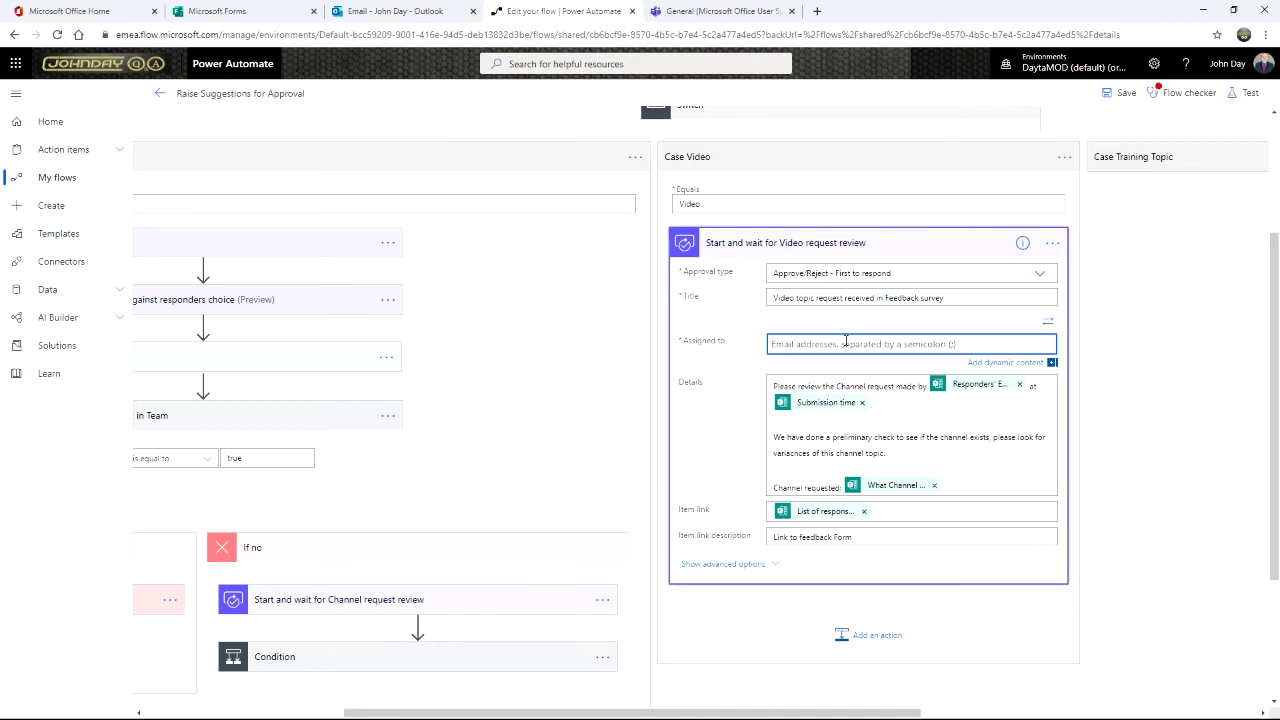
type("MOUSE@")
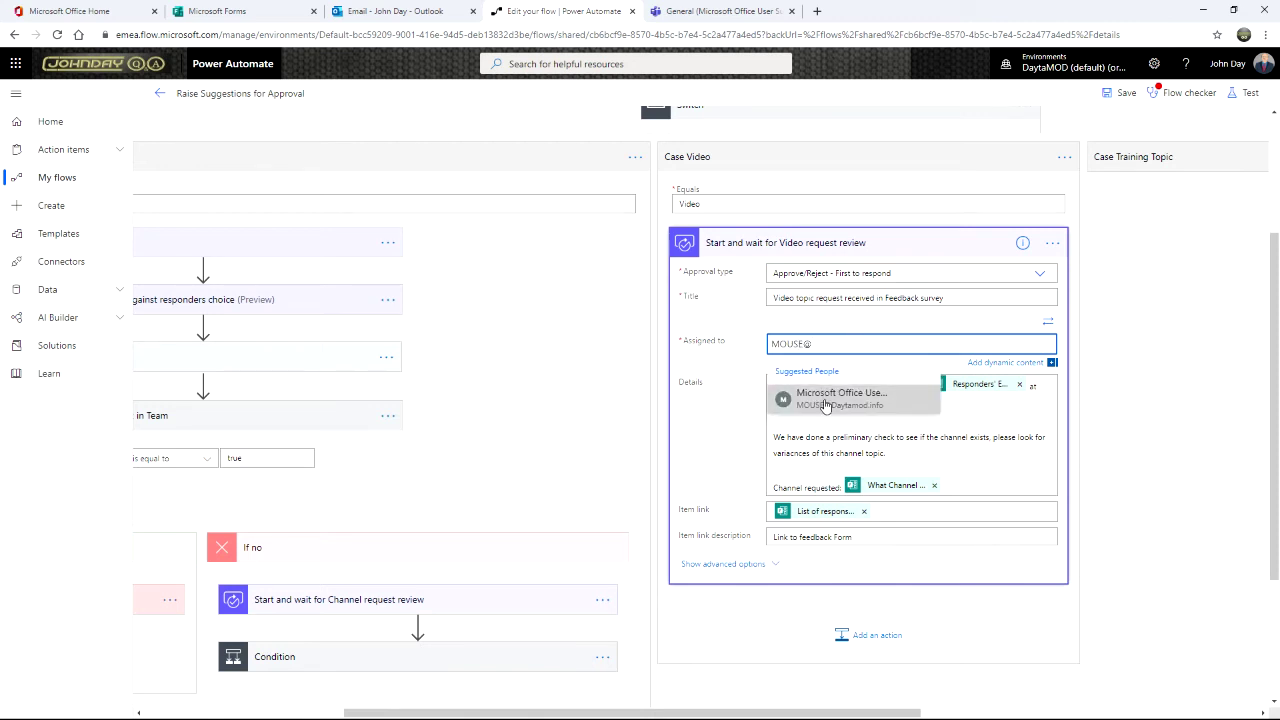
left_click(826, 400)
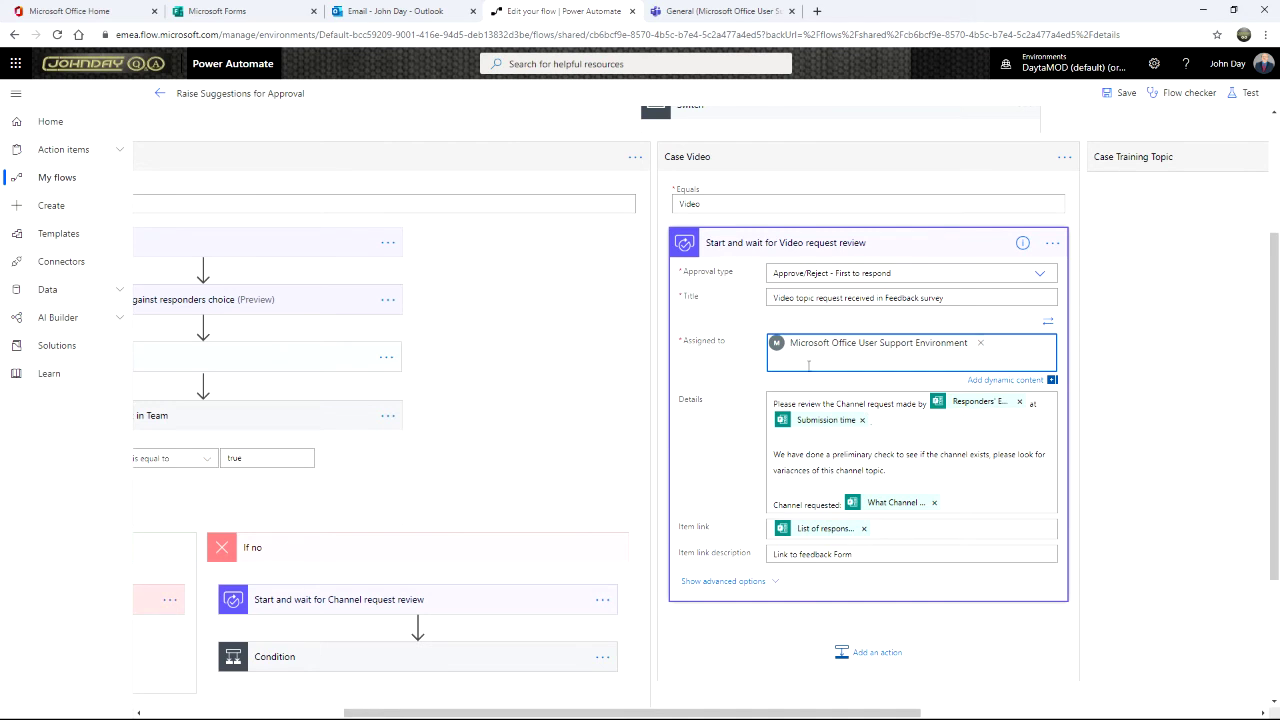
Step: Replace the Channel request review approval's assignee with Microsoft Office User Support Environment
scroll(520, 500, "down", 2)
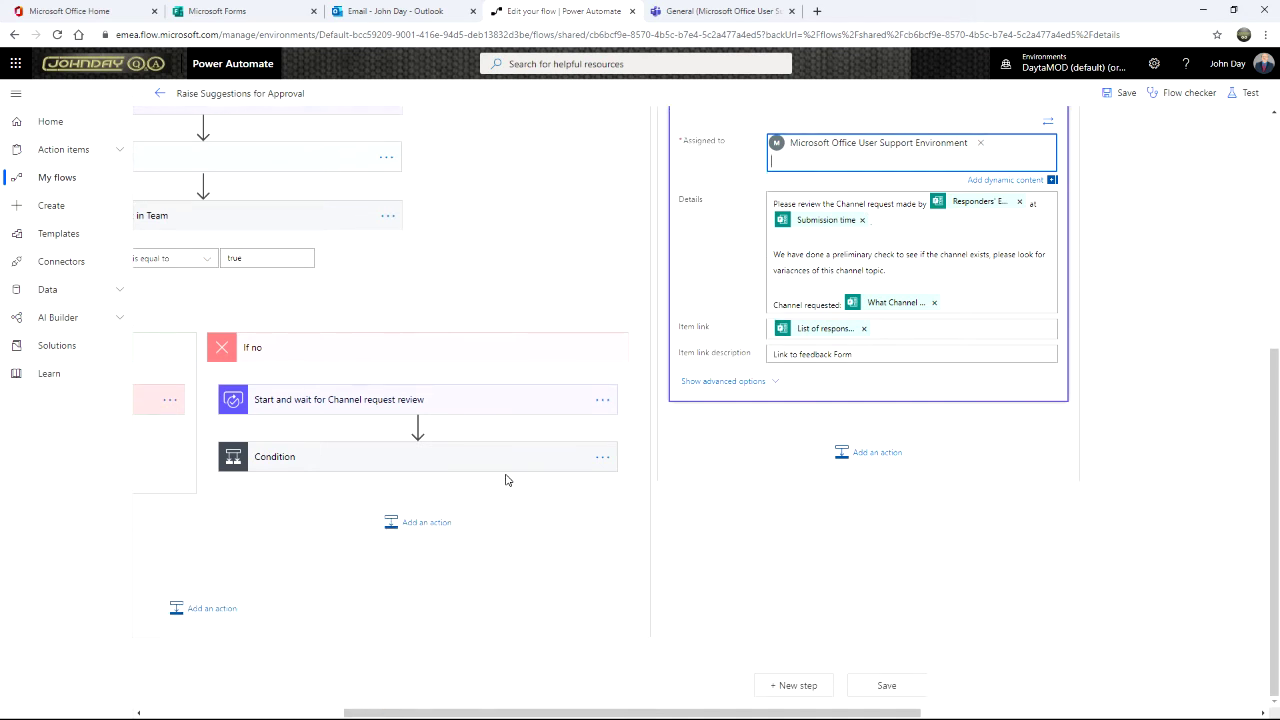
left_click(450, 402)
scroll(462, 437, "down", 1)
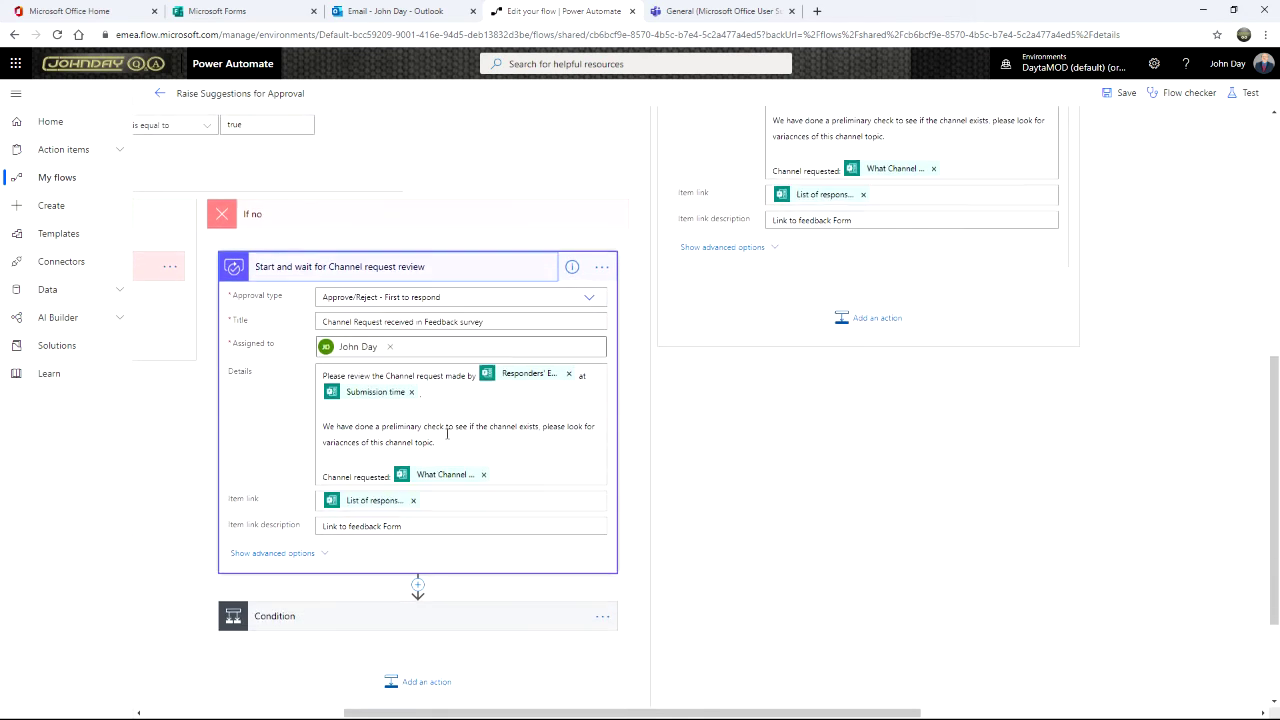
left_click(390, 347)
type("MOUS")
left_click(386, 422)
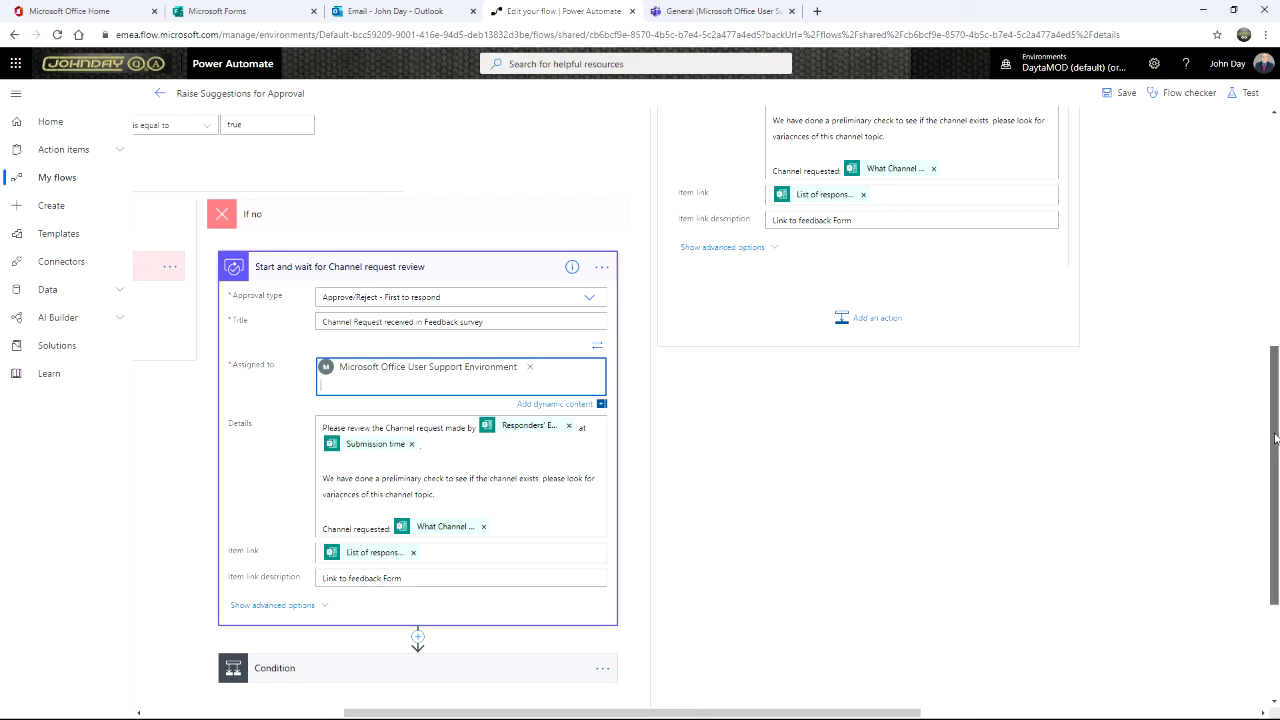
Step: In the Video approval's details, change "Channel request" to "video request" and delete the sentence about the preliminary channel check
scroll(1275, 437, "up", 2)
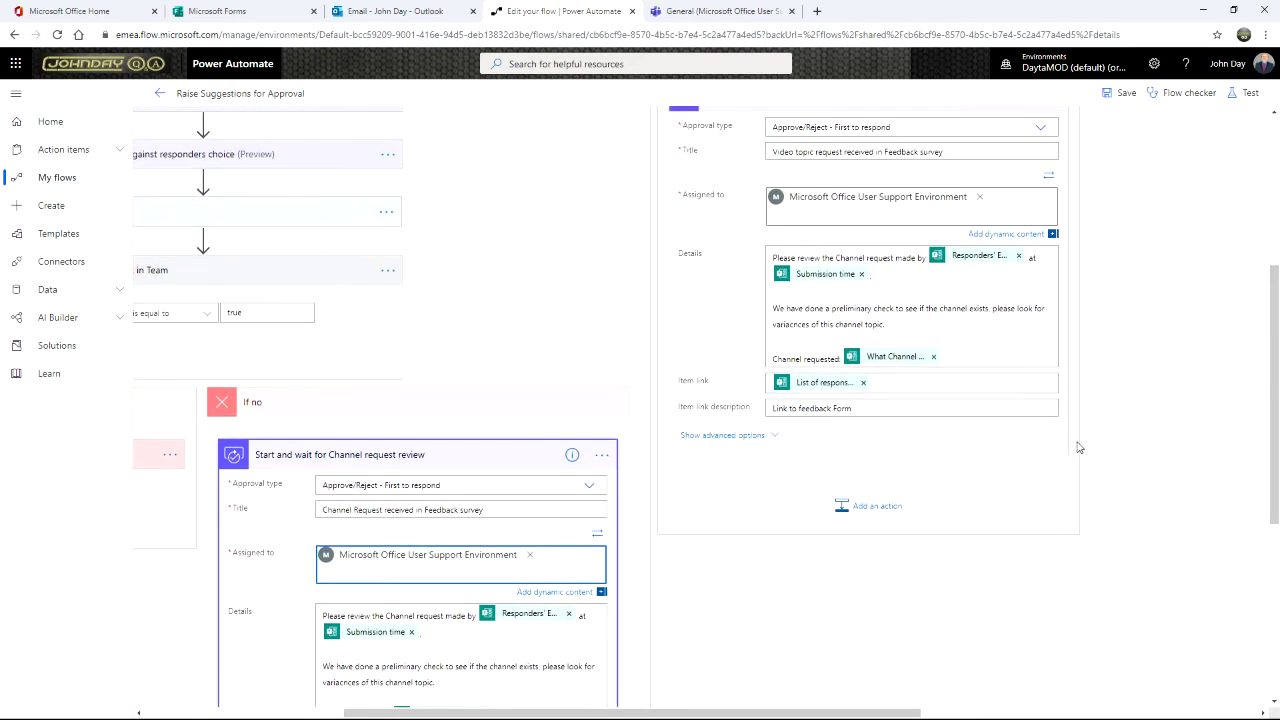
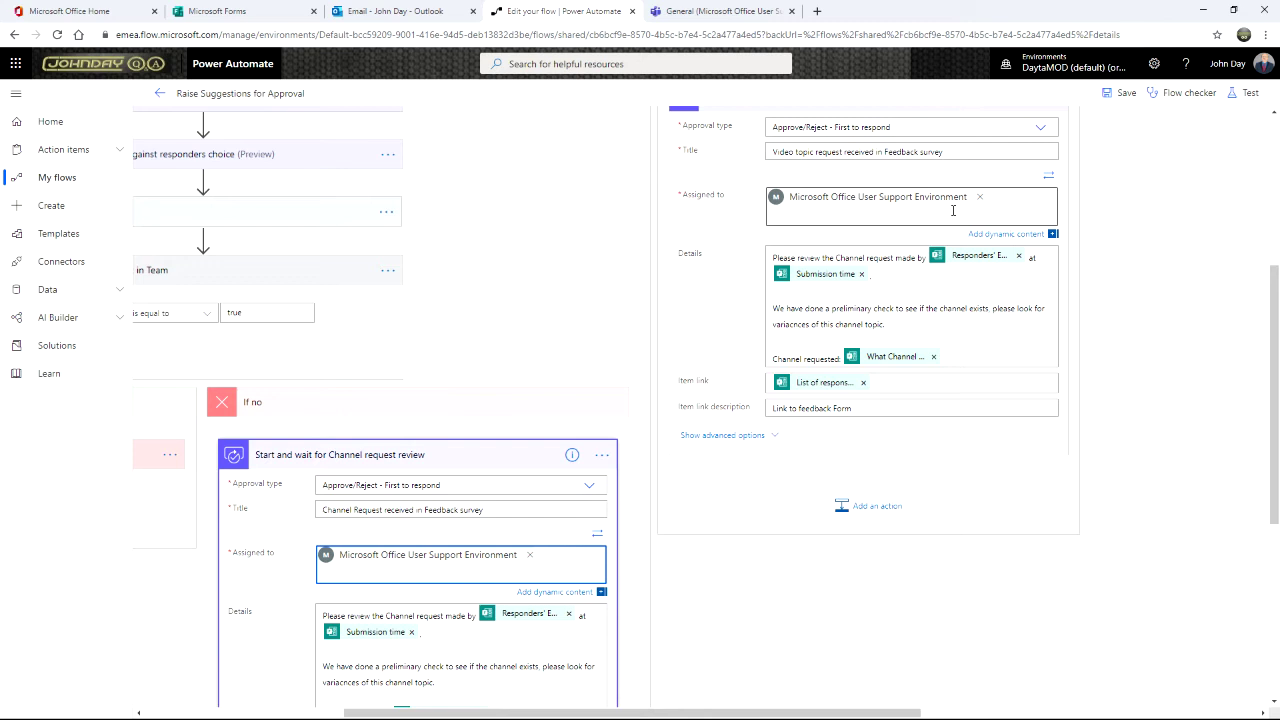
left_click(1115, 289)
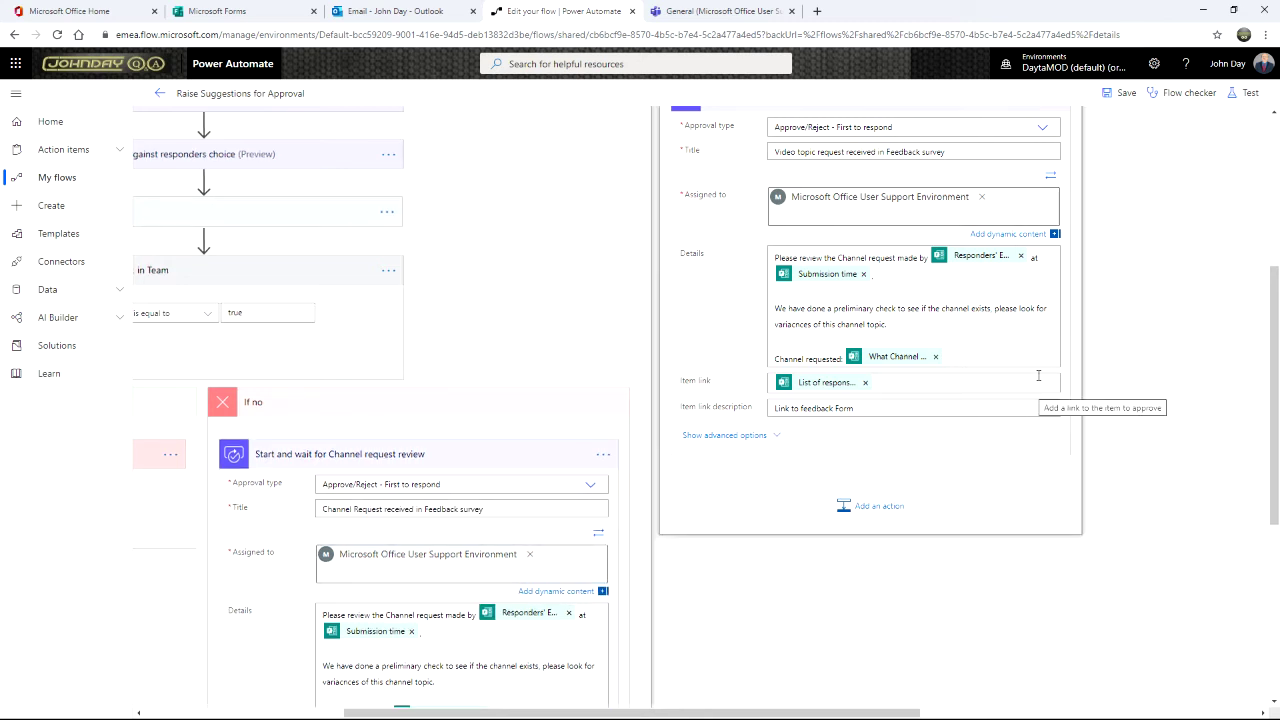
double_click(853, 257)
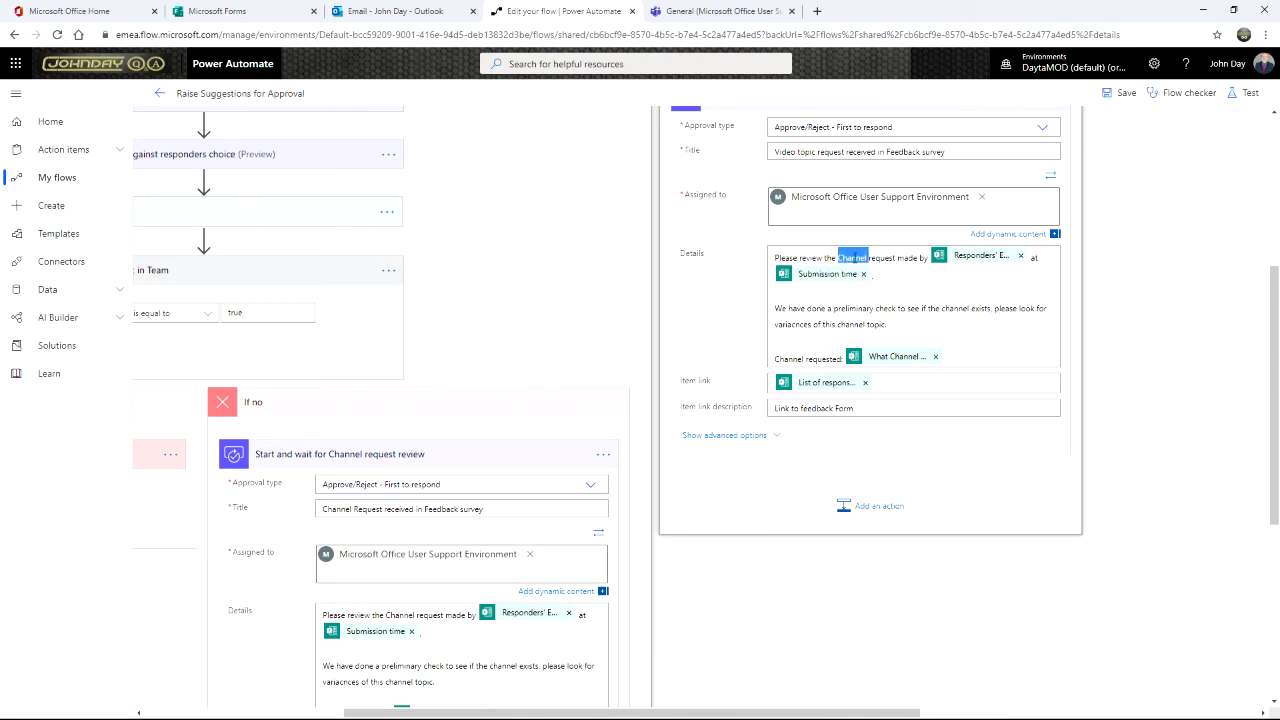
type("video")
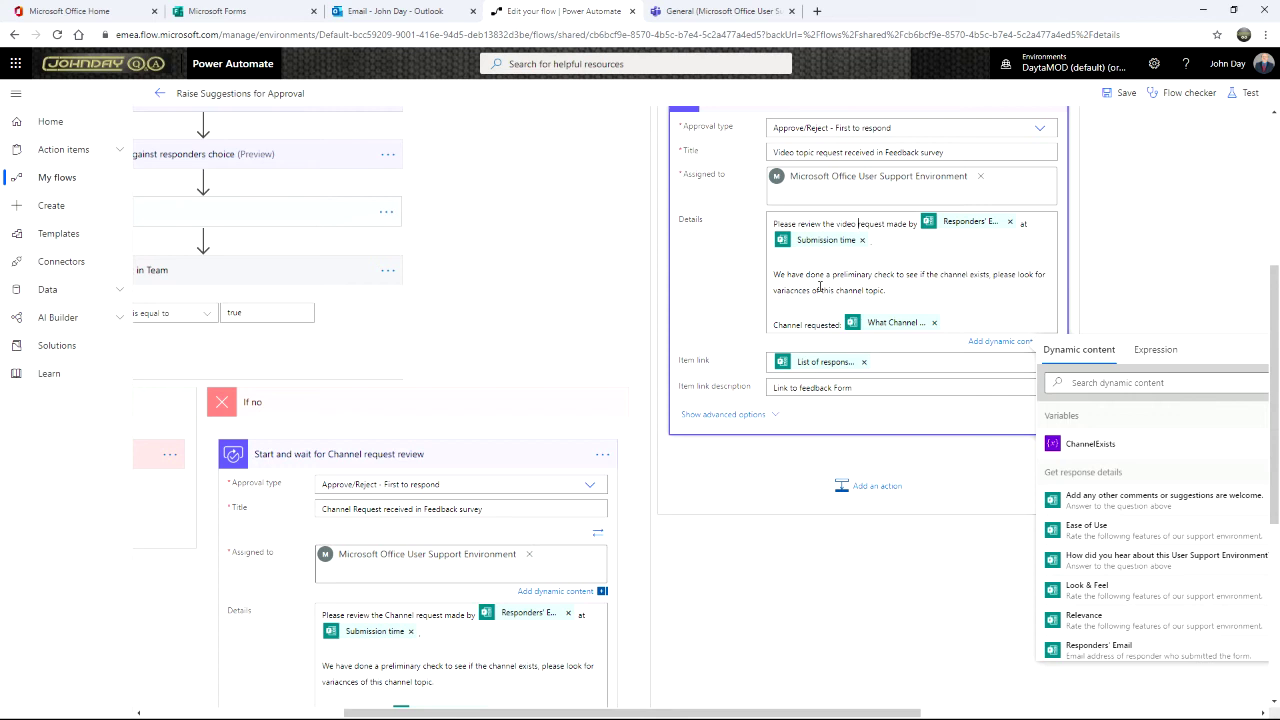
left_click_drag(887, 291, 767, 273)
key("Delete")
key("Delete")
key("Delete")
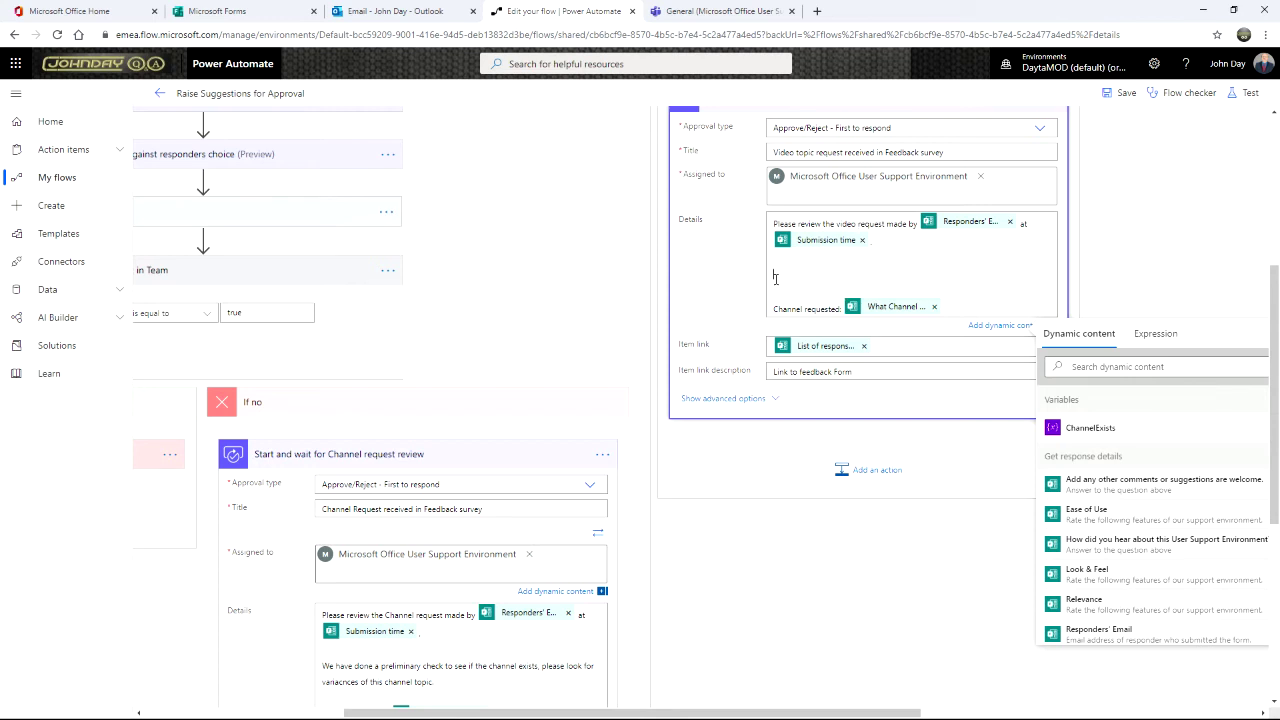
Step: Change the "Channel requested:" label in the Video approval's details to "Video topic requested:" and close up the blank lines above it
double_click(789, 277)
type("V")
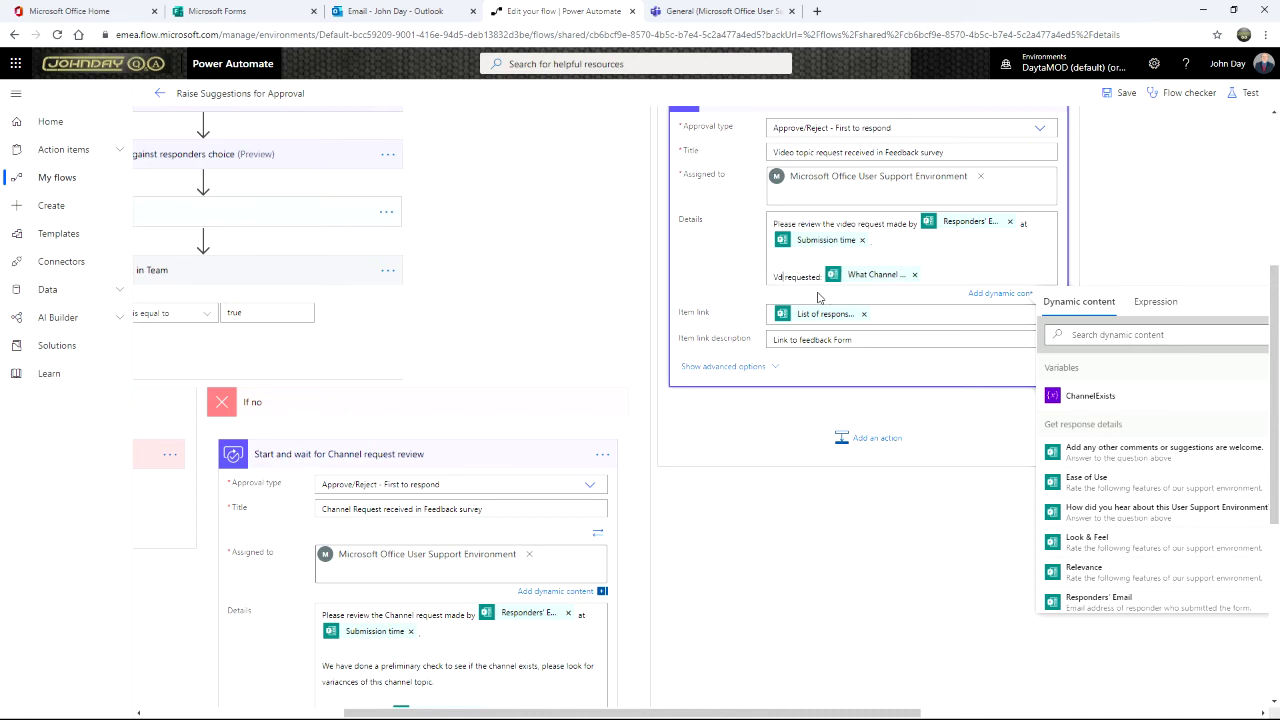
type("ideo top")
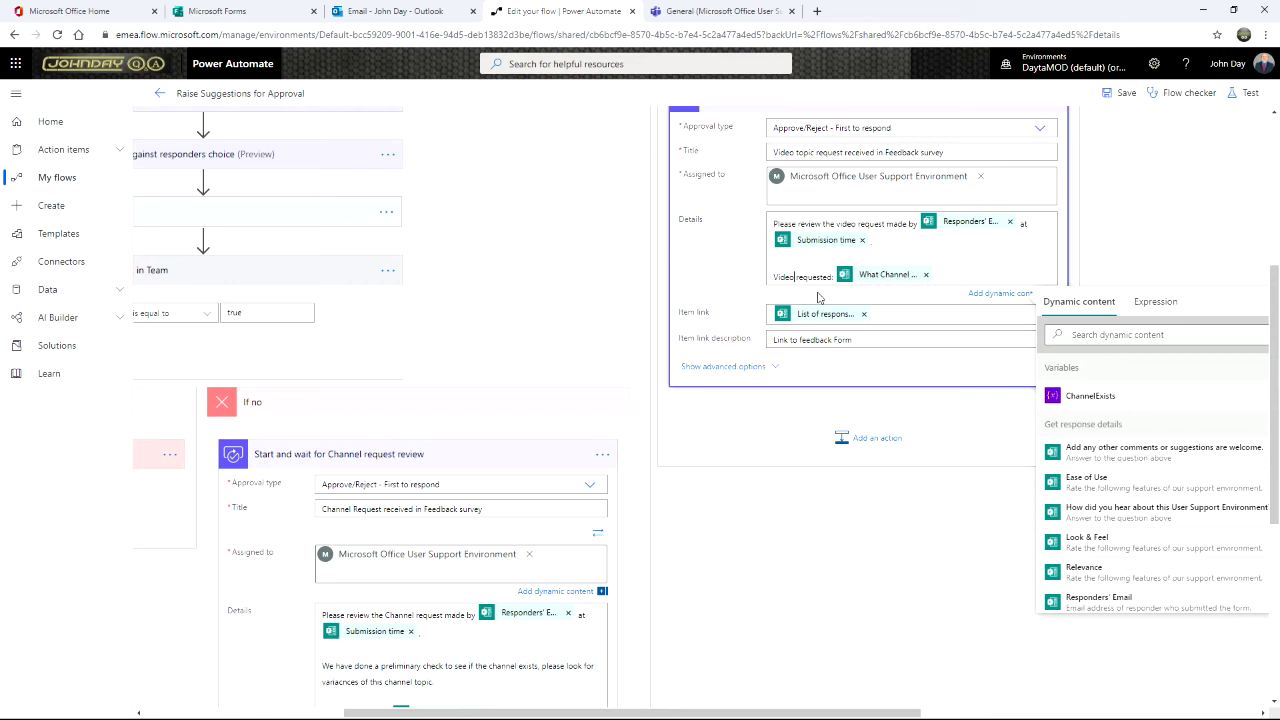
type("ic")
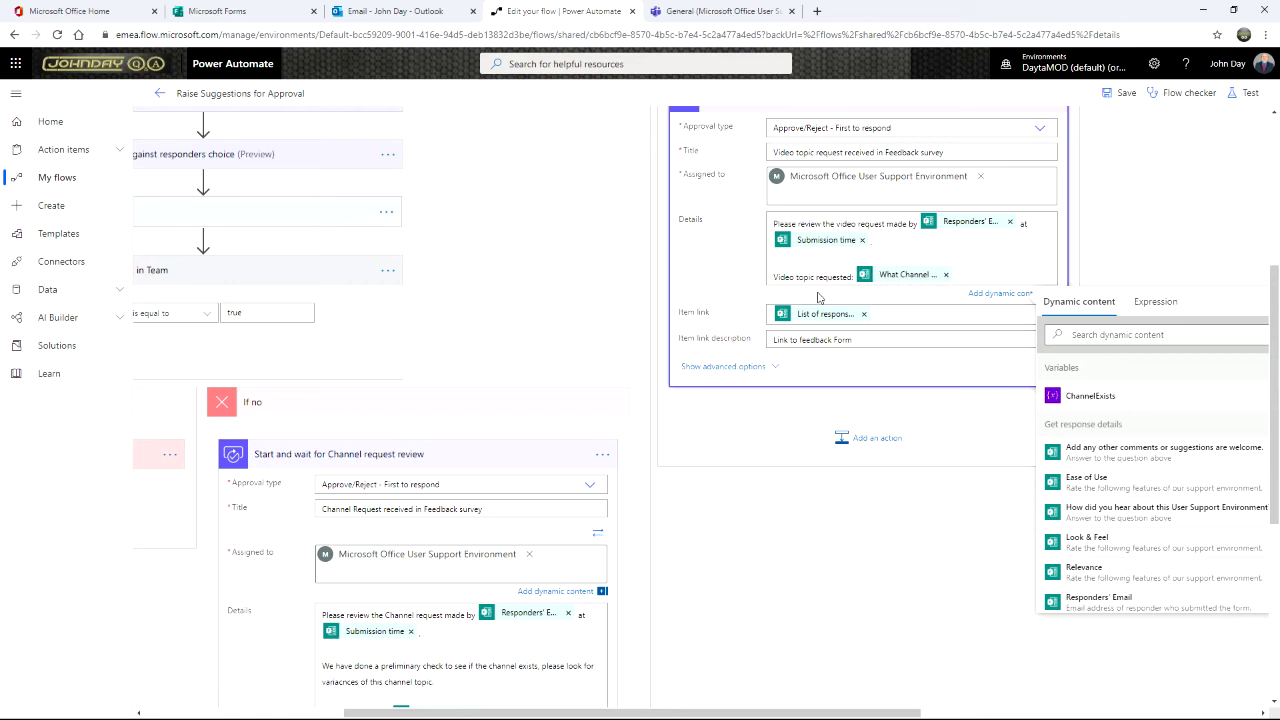
Step: Replace the channel answer after "Video topic requested:" in the Video approval's details with the "What Video would you like to see?" answer
left_click(947, 276)
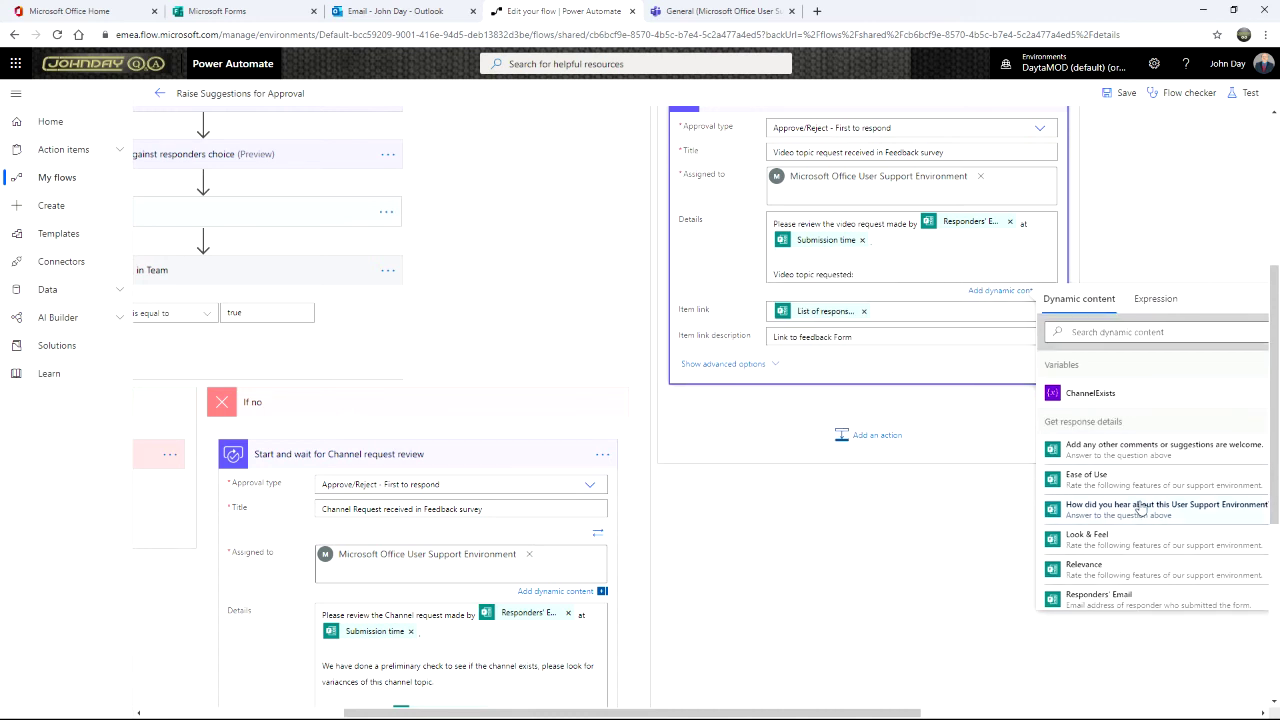
scroll(1188, 500, "down", 1)
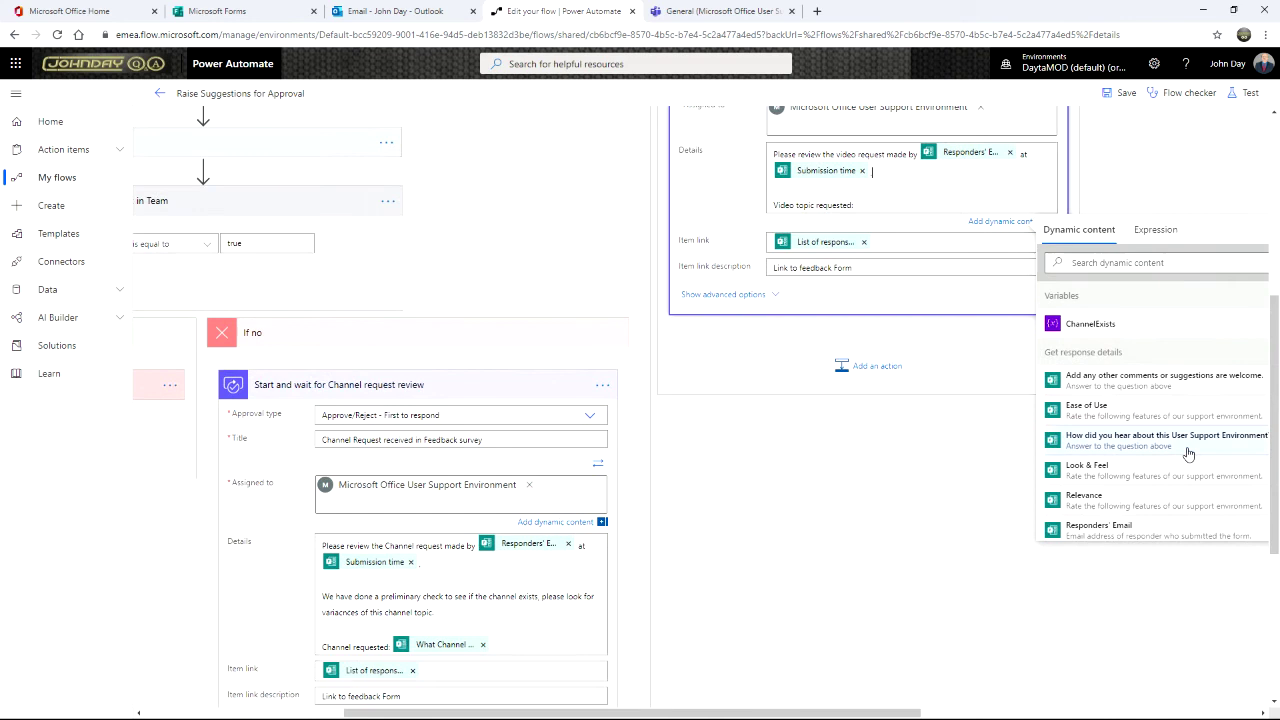
left_click_drag(925, 713, 1051, 713)
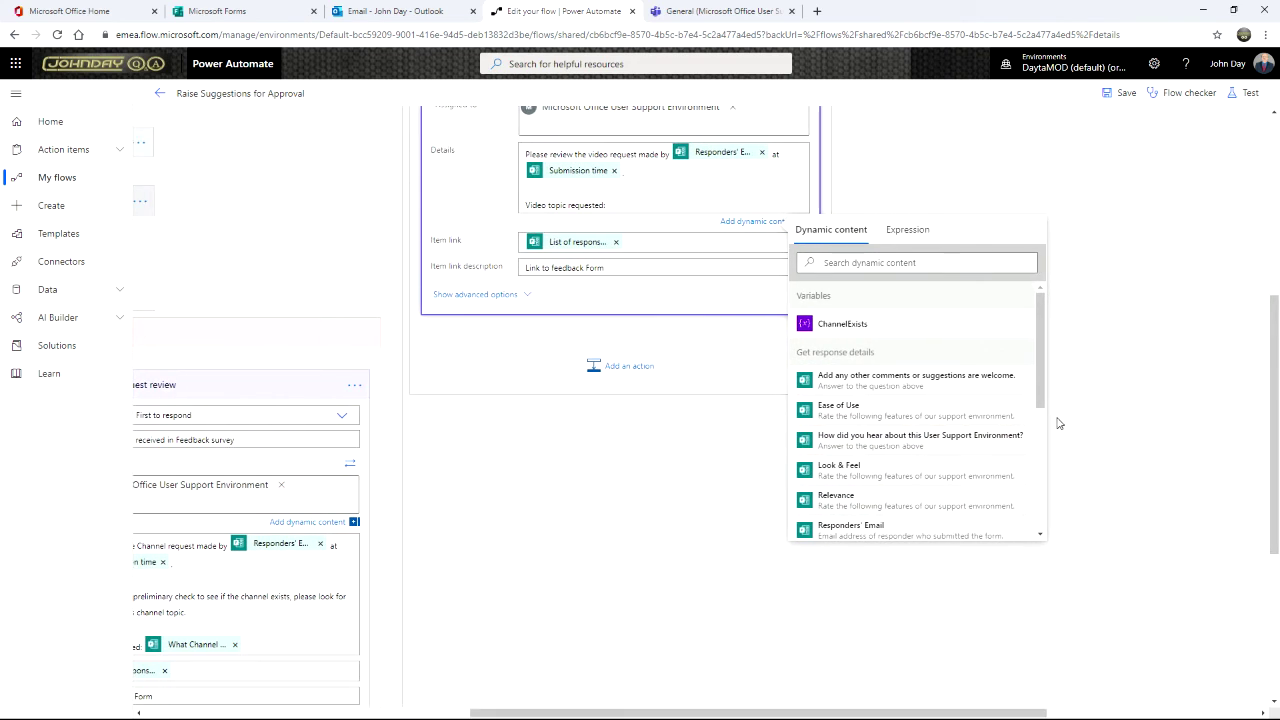
left_click_drag(1041, 395, 1041, 518)
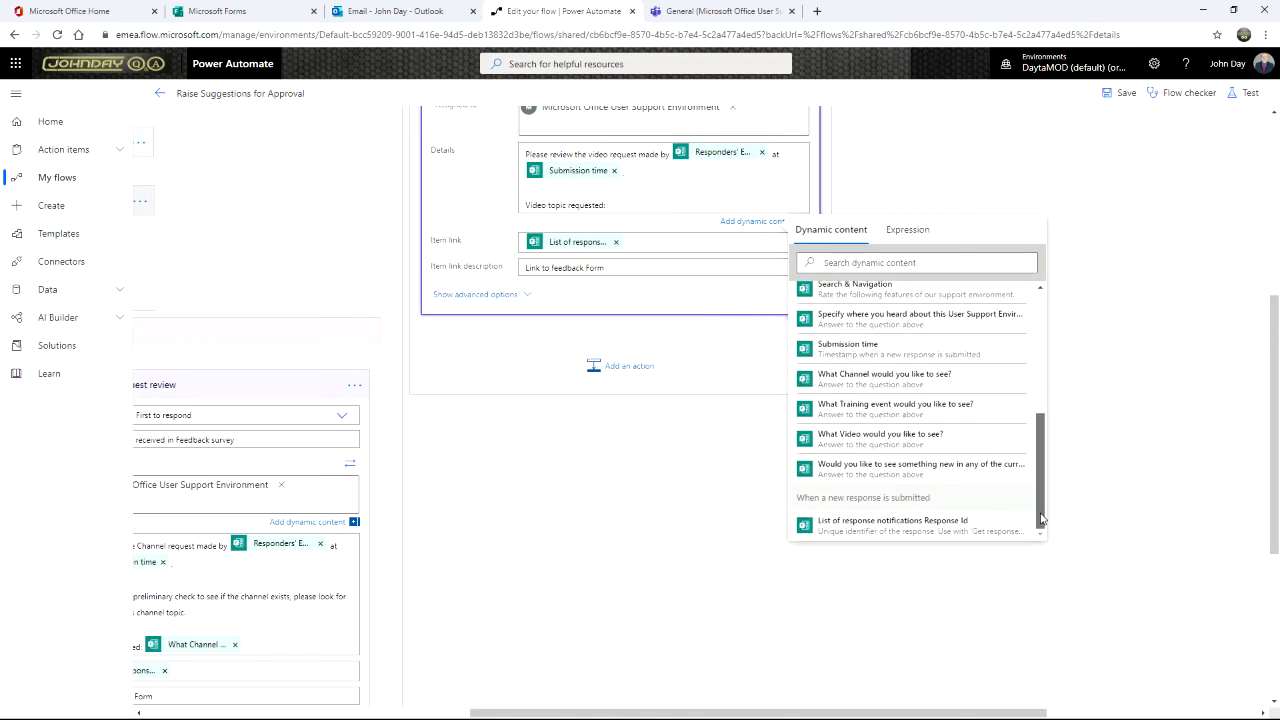
left_click(925, 438)
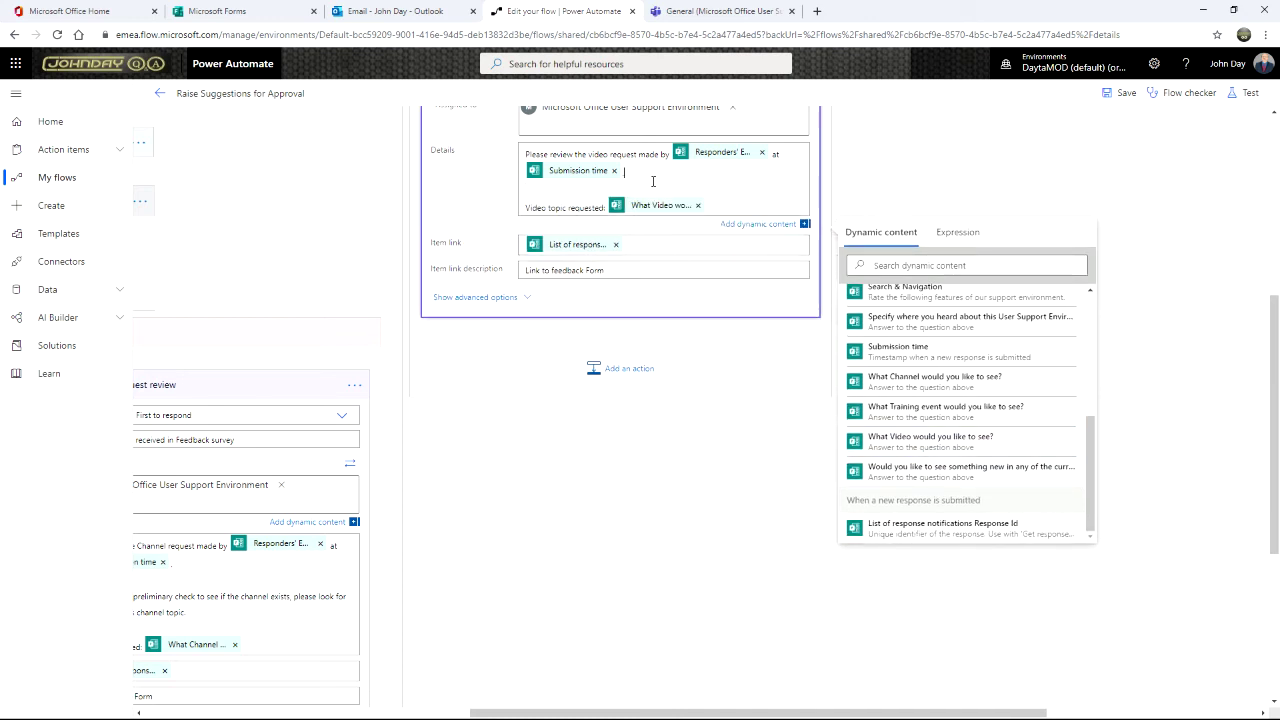
left_click(662, 245)
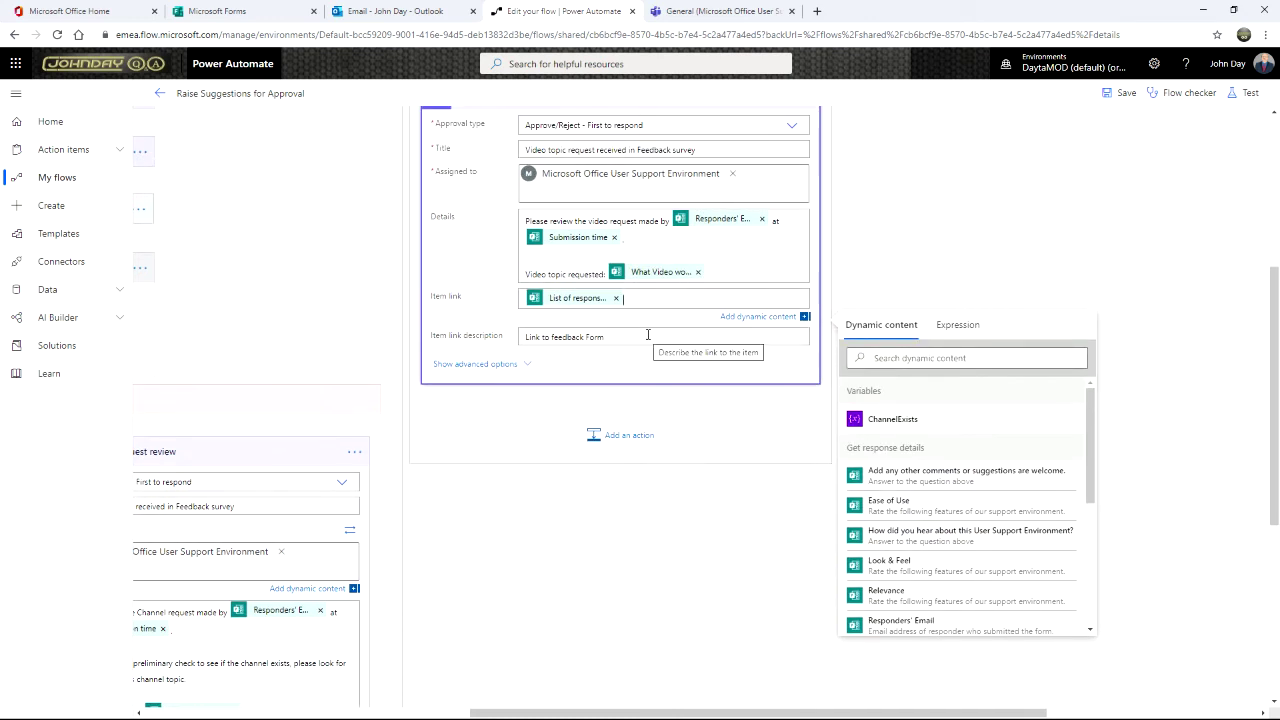
scroll(648, 331, "up", 1)
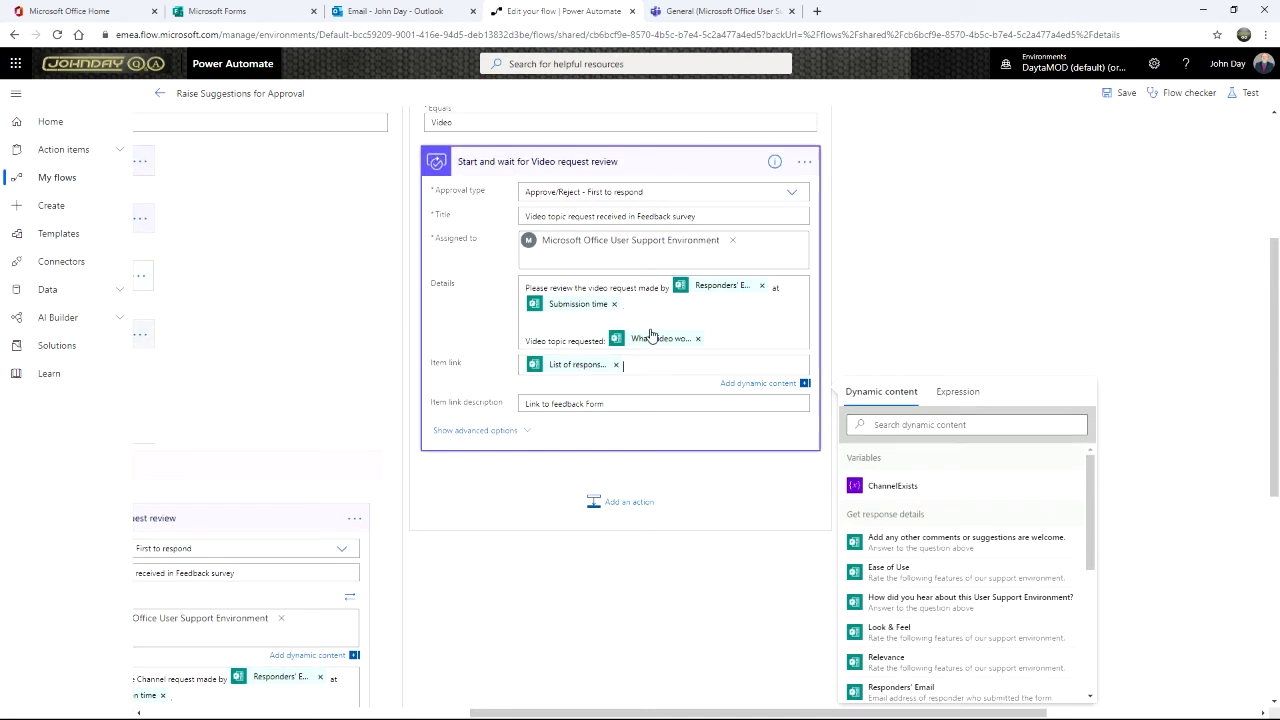
Step: Add a Condition after the Video request review approval in the Video case
left_click(692, 165)
left_click(591, 225)
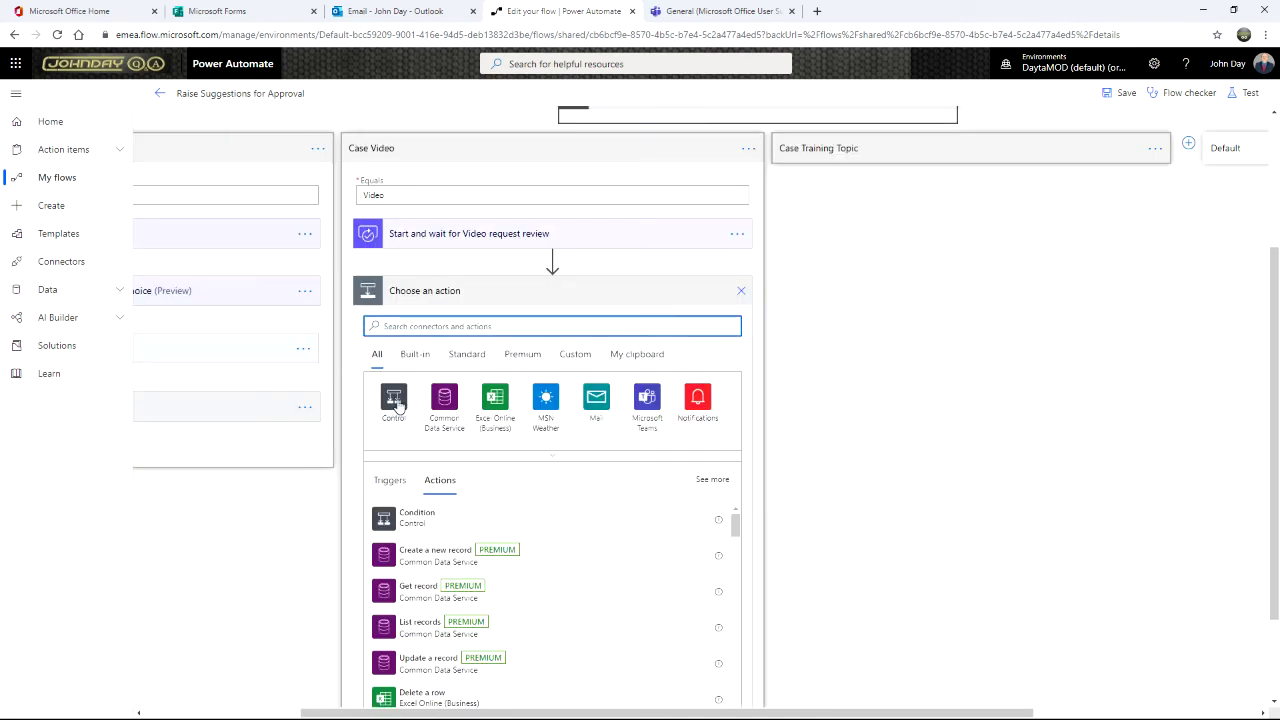
left_click(397, 403)
left_click(402, 400)
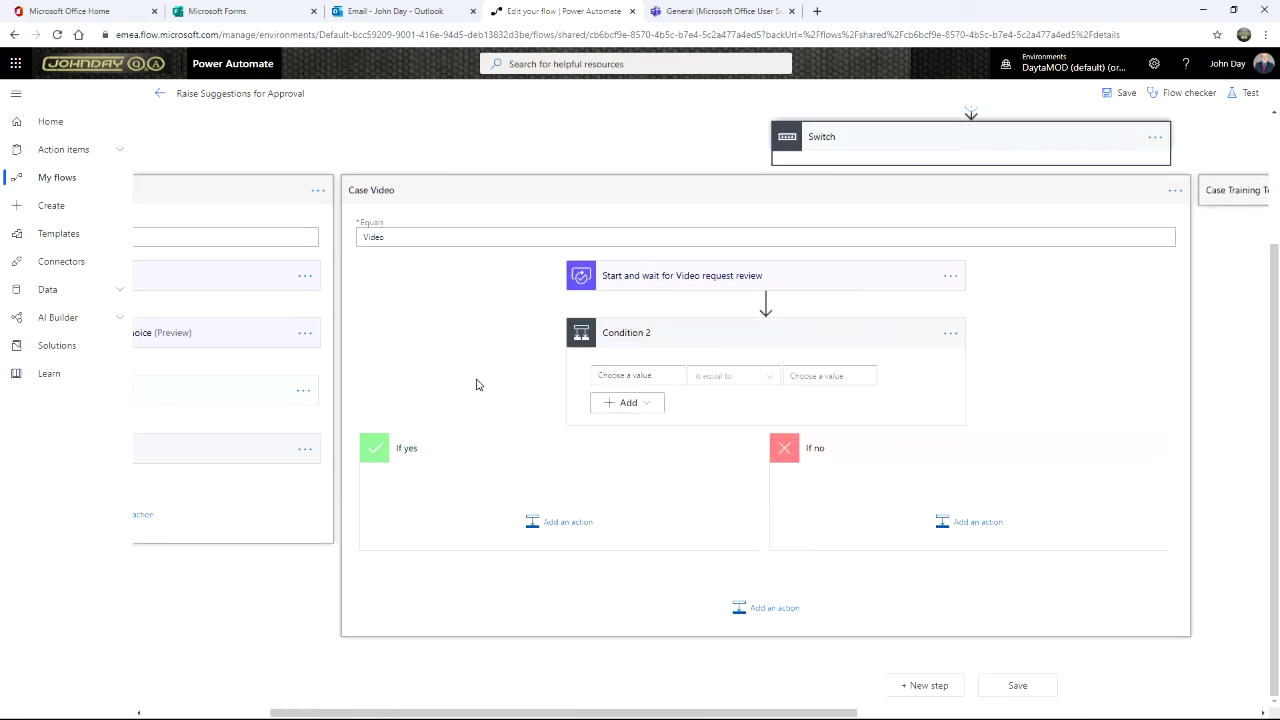
Step: Set the Video case's condition to check that the Video approval's Outcome is equal to "Approve"
left_click(638, 376)
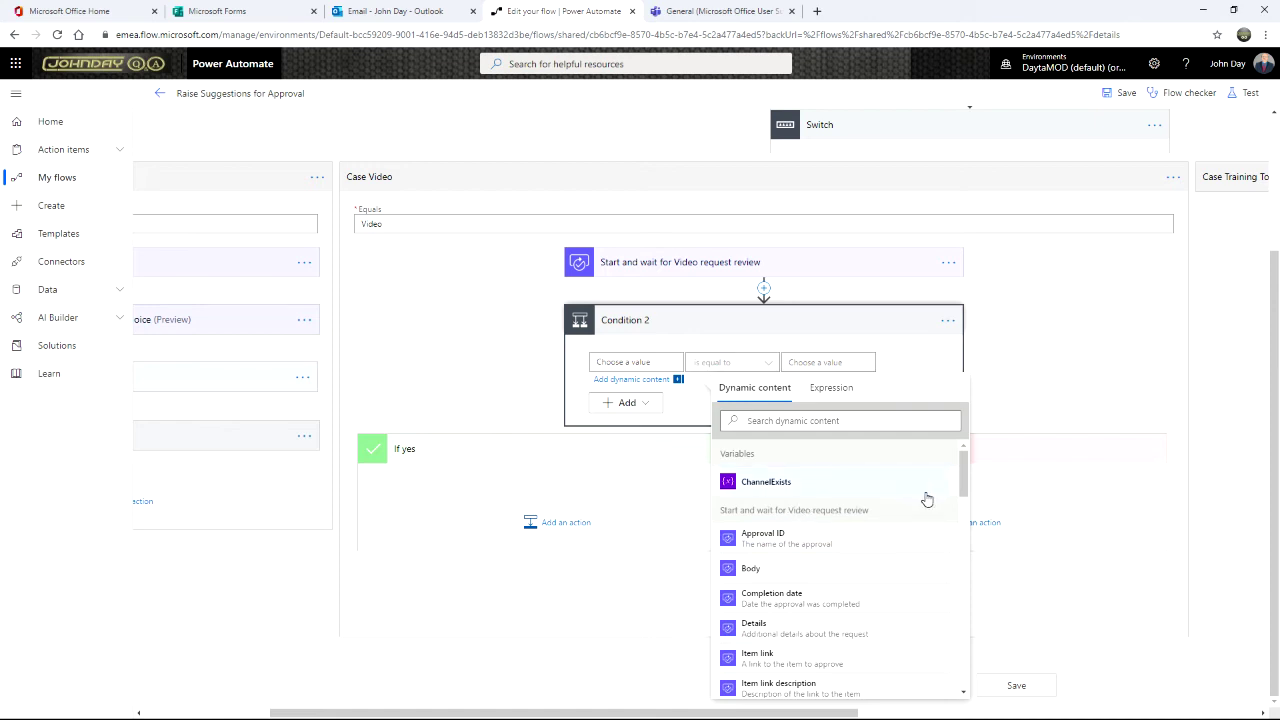
scroll(922, 510, "down", 3)
left_click(768, 565)
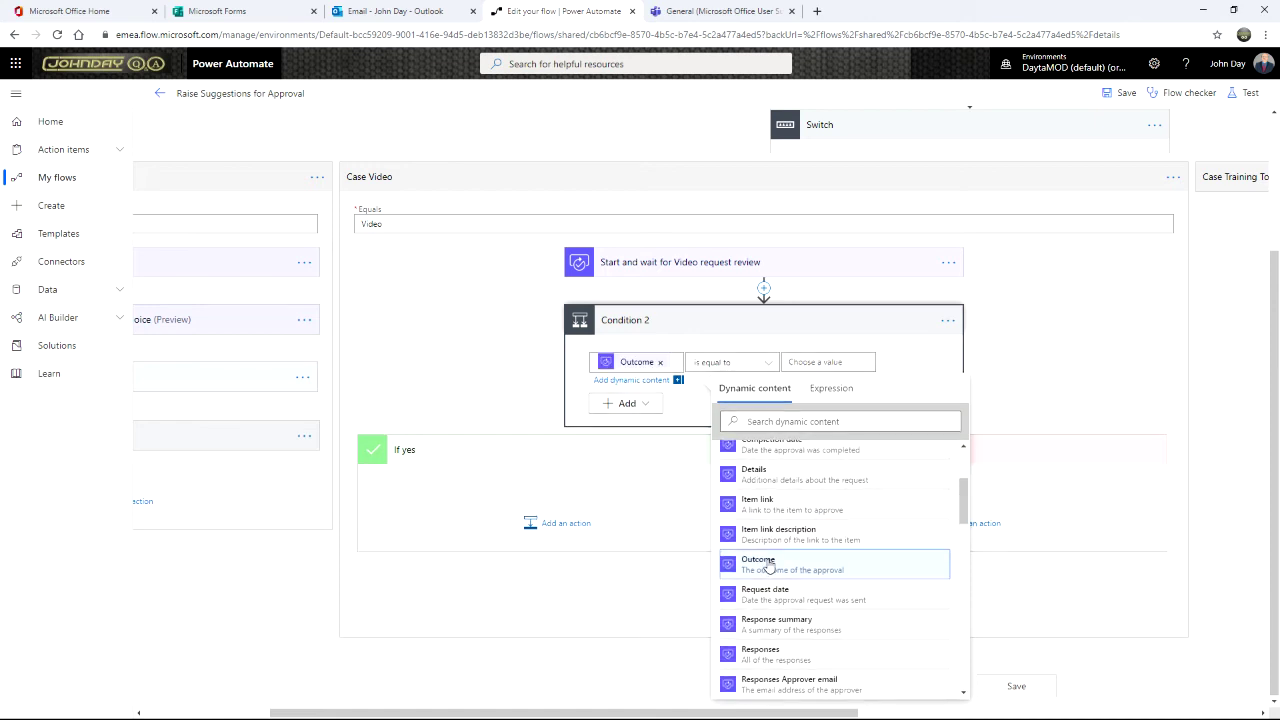
left_click(801, 365)
type("Approve")
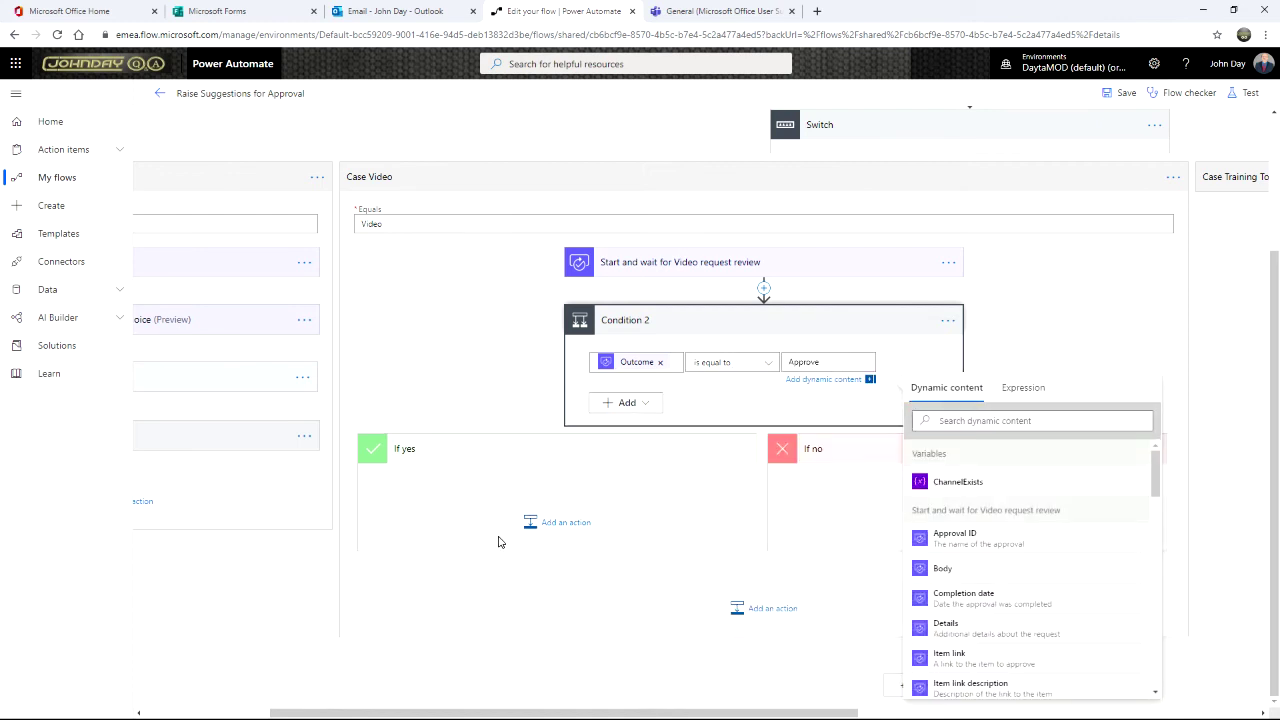
left_click(550, 538)
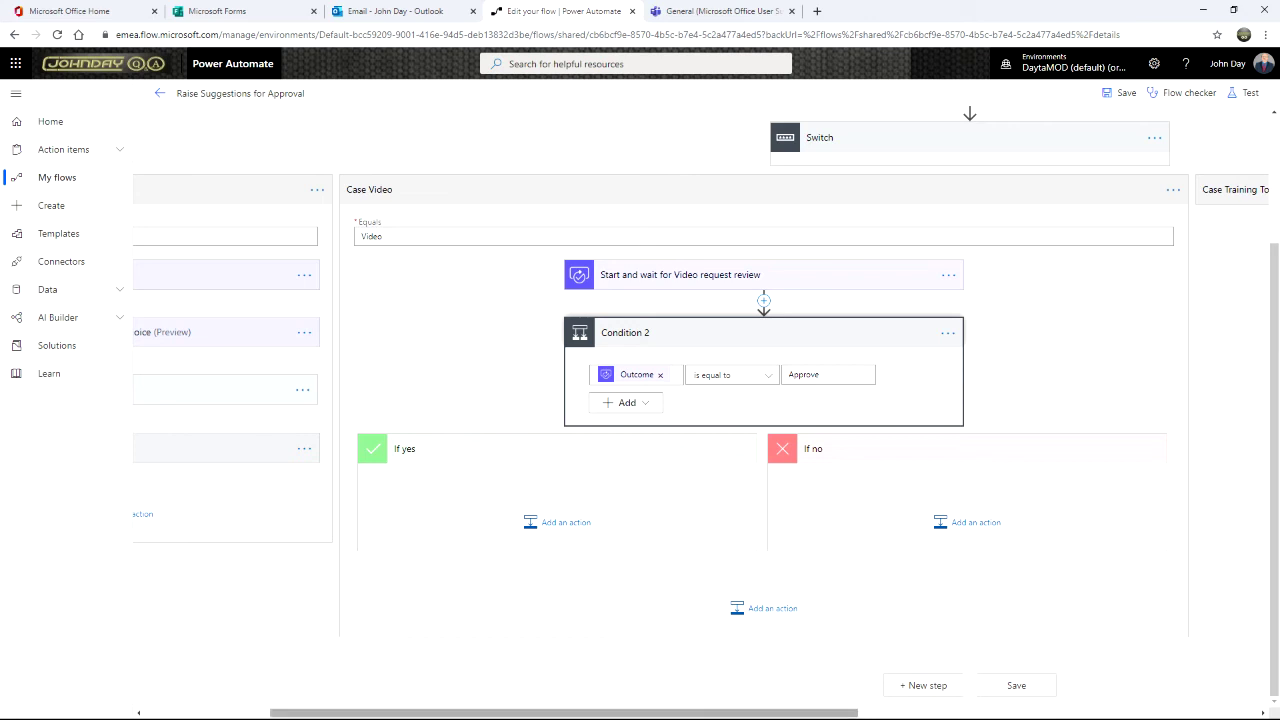
Step: Copy the Send Approved email to Responder action from the yes branch of the Channel case's approval condition
left_click_drag(318, 716, 139, 714)
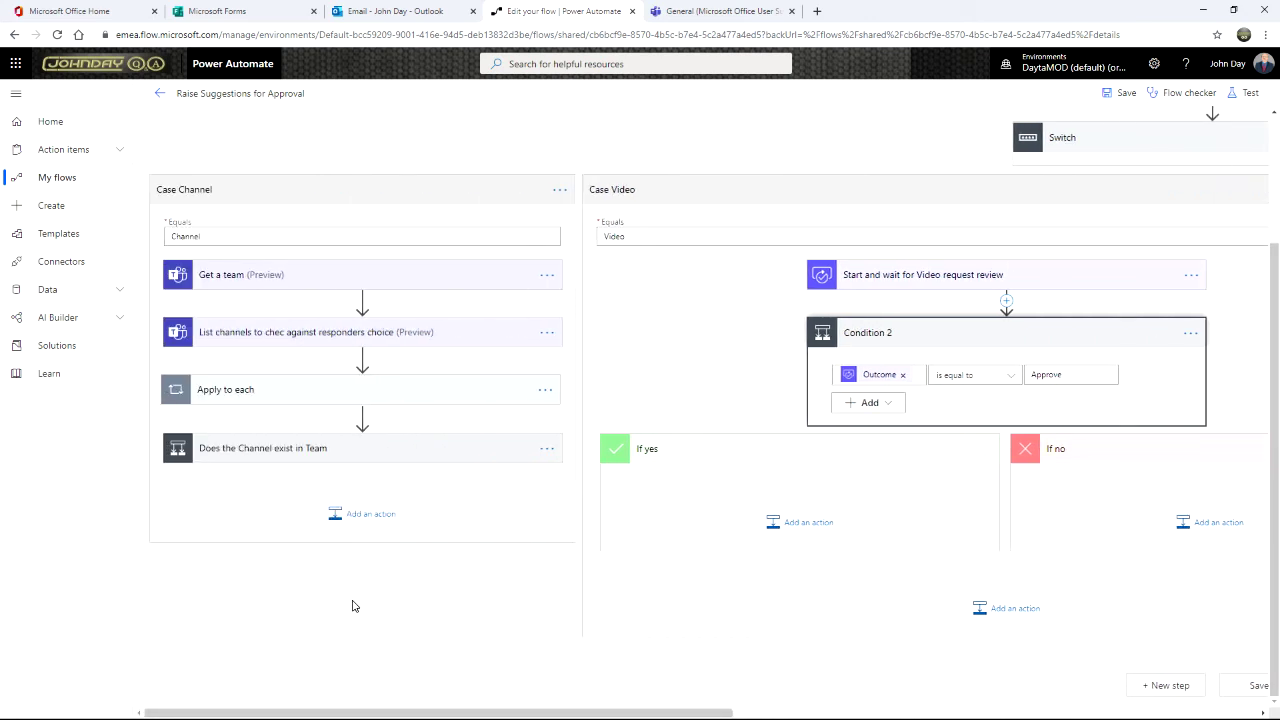
left_click(360, 452)
scroll(390, 524, "down", 2)
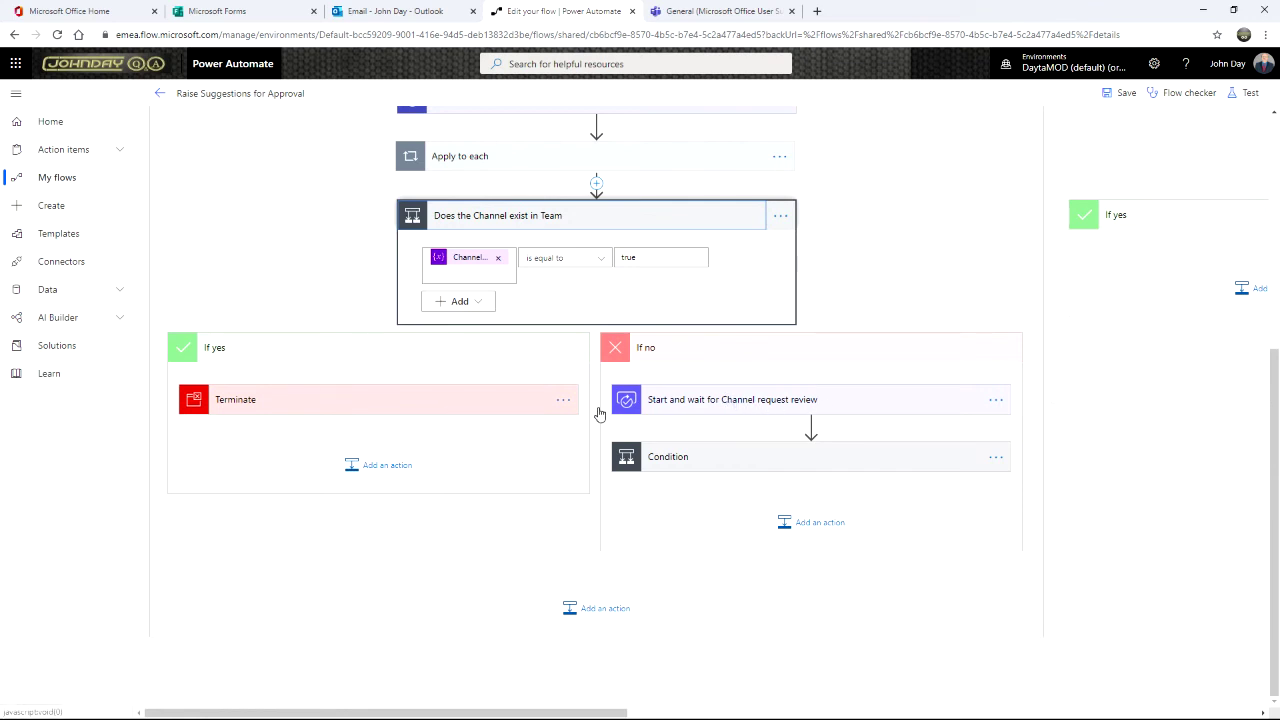
scroll(523, 426, "up", 1)
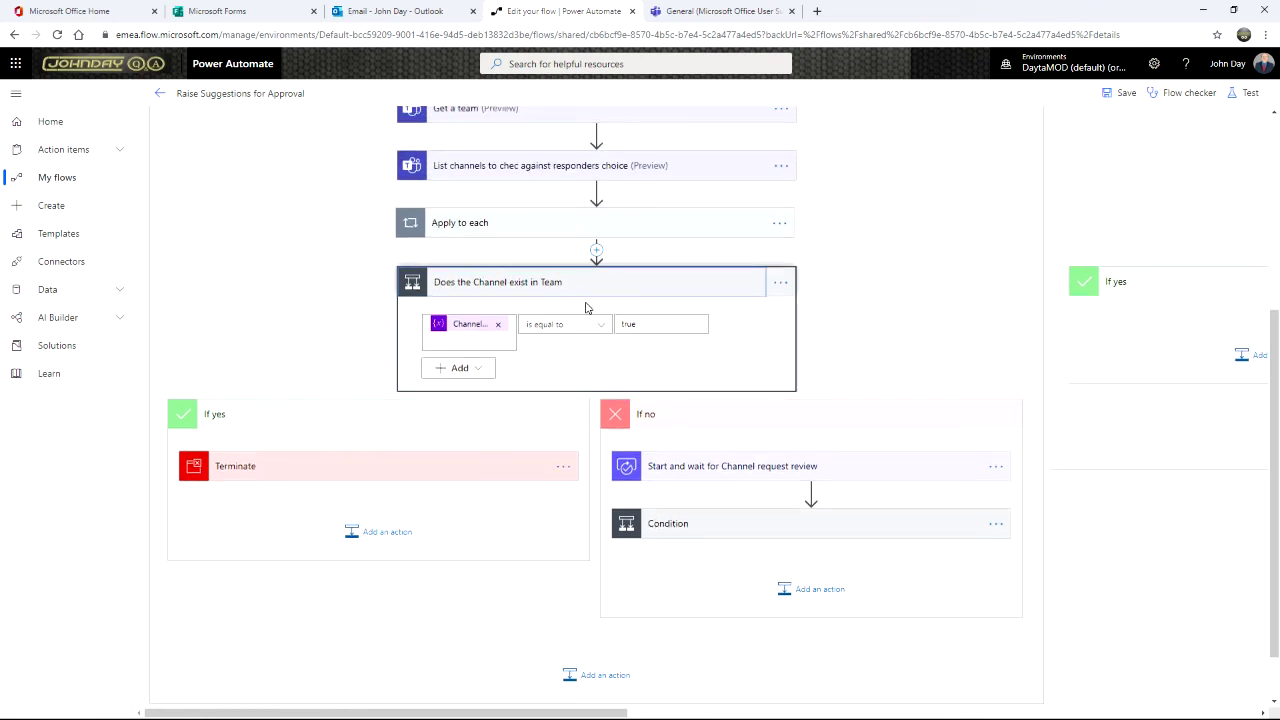
left_click(588, 292)
left_click(429, 446)
scroll(560, 446, "down", 1)
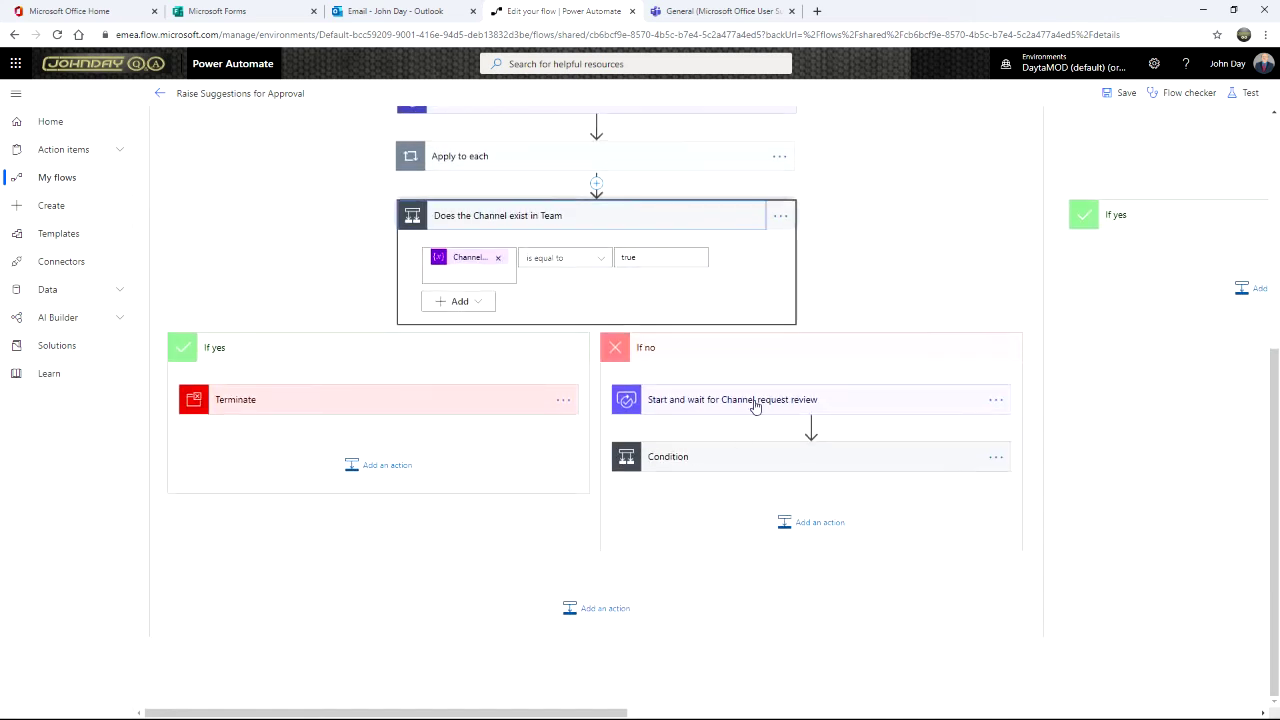
left_click(757, 466)
scroll(760, 463, "down", 2)
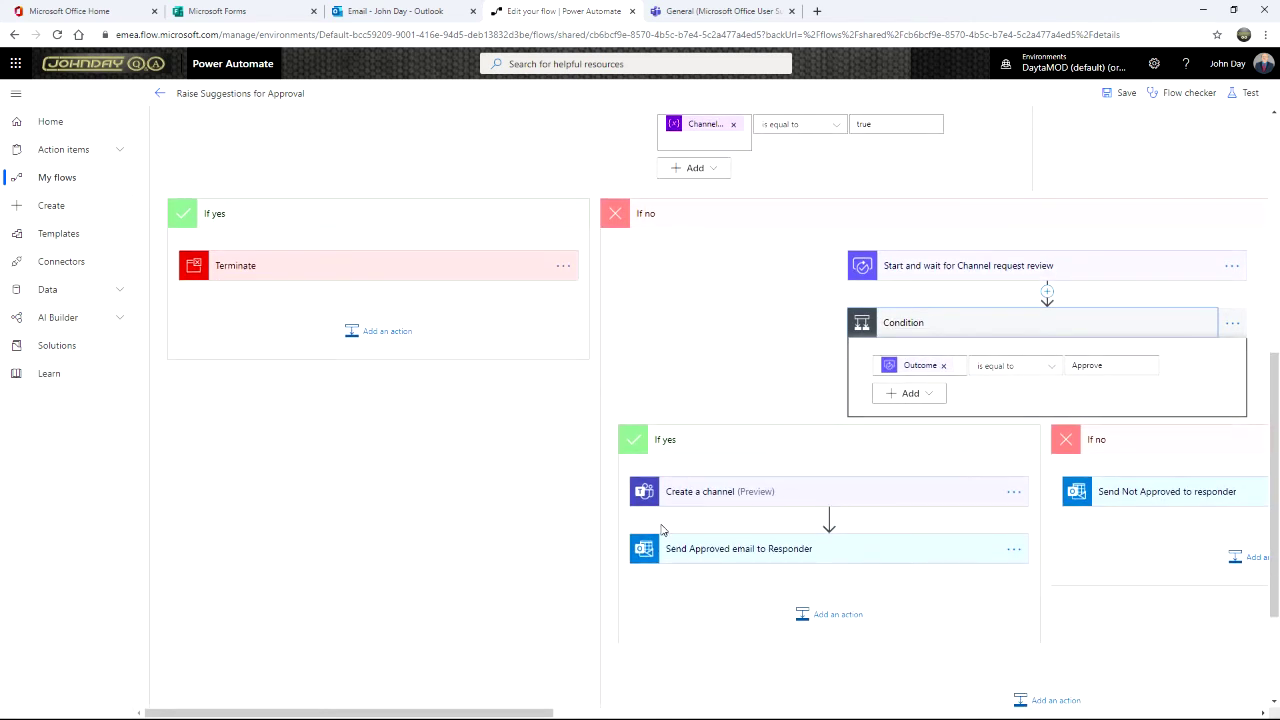
left_click_drag(512, 713, 684, 713)
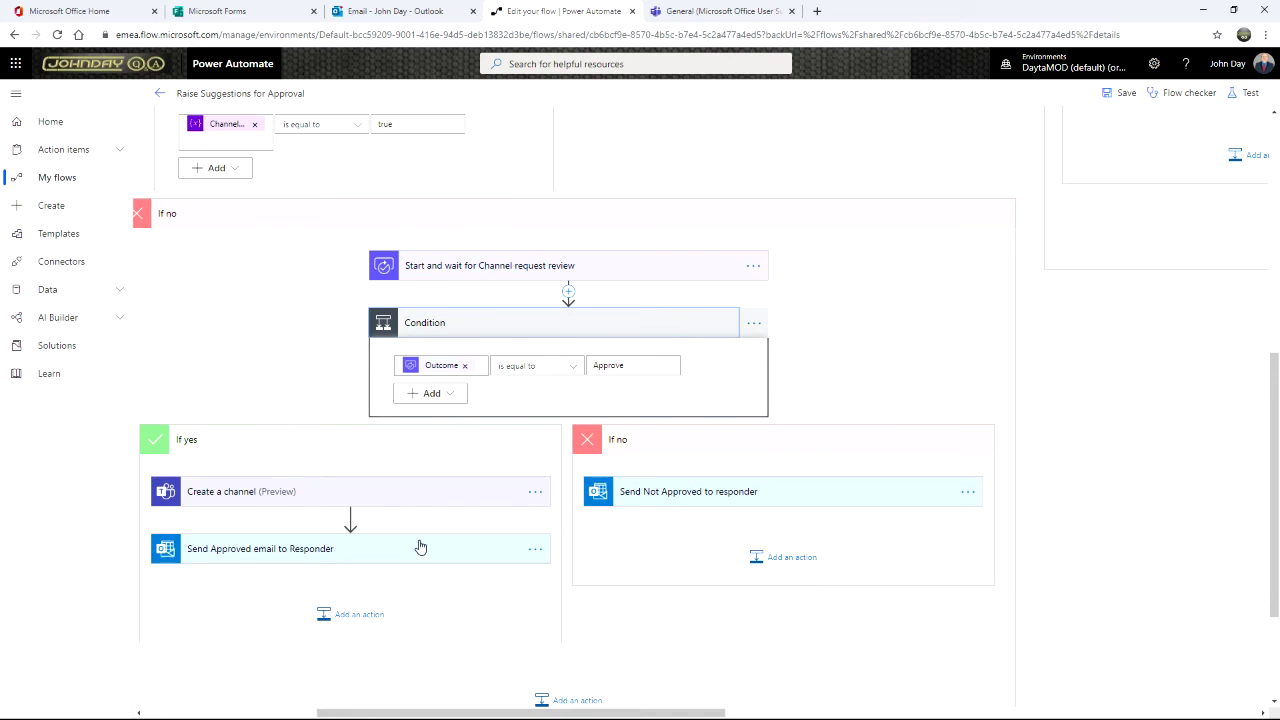
left_click(535, 549)
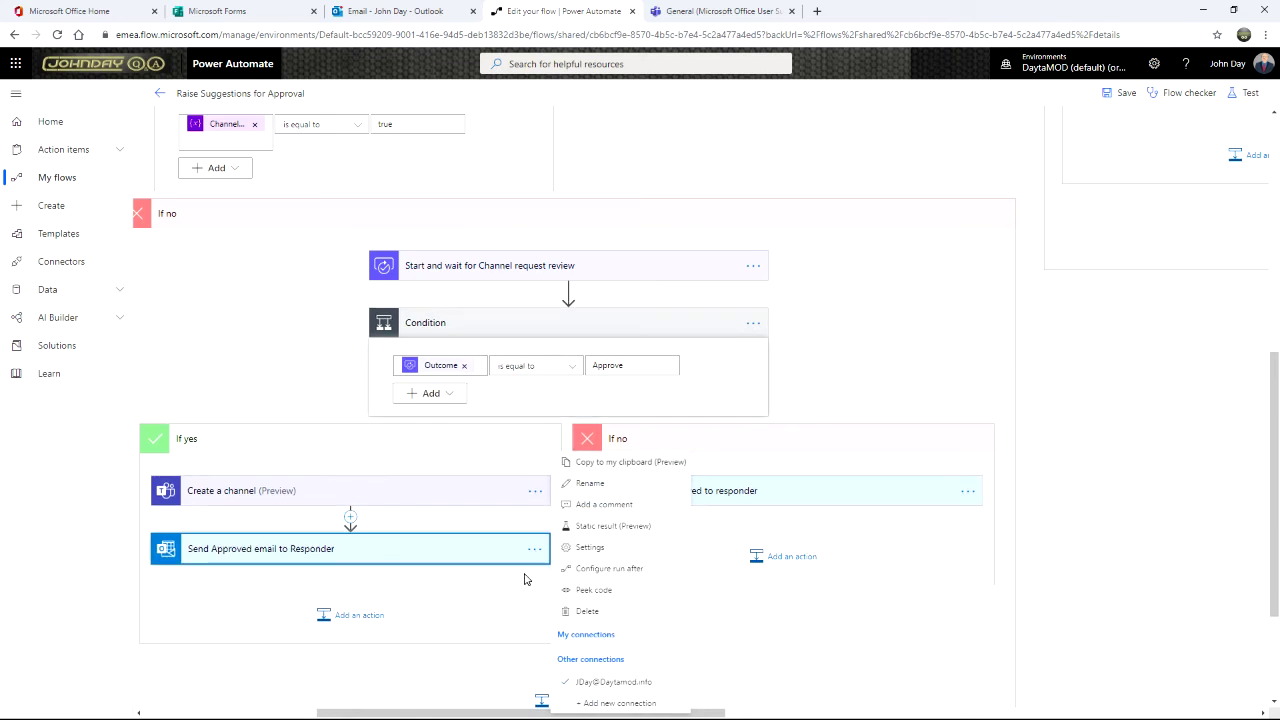
left_click(583, 468)
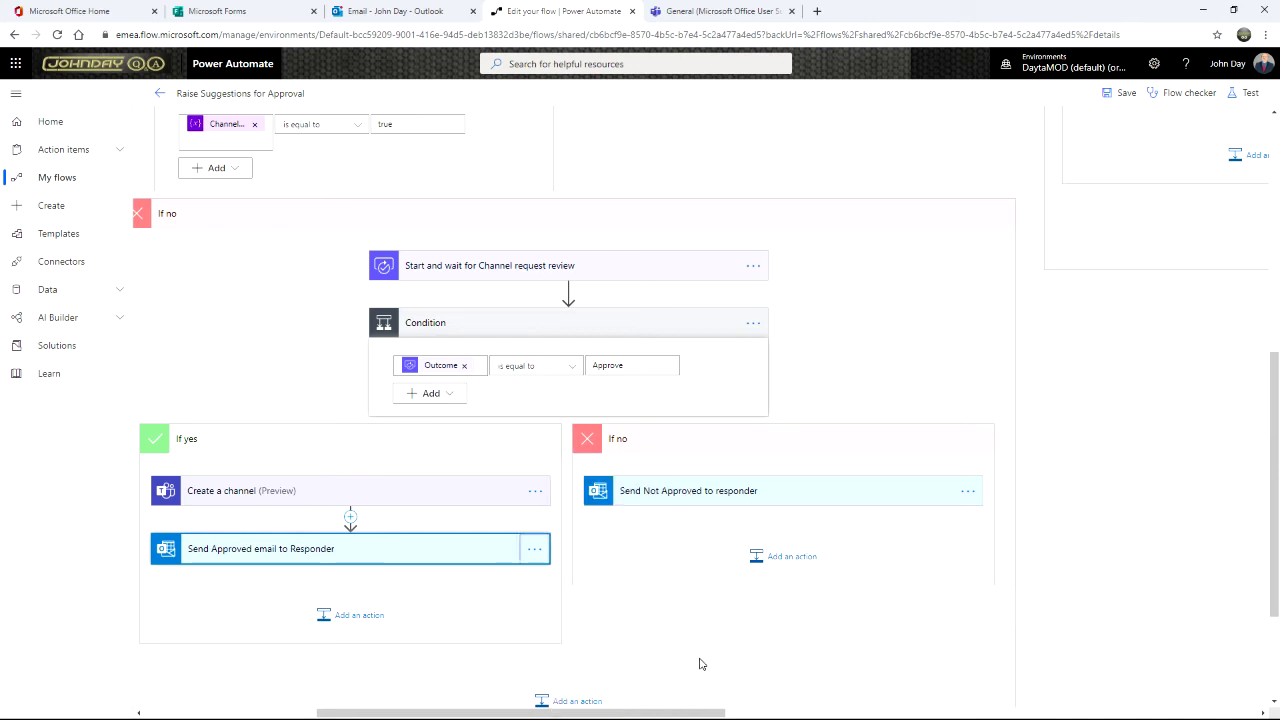
Step: Insert the copied Send Approved email to Responder action into the yes branch of the Video case's Condition 2
left_click_drag(701, 712, 889, 712)
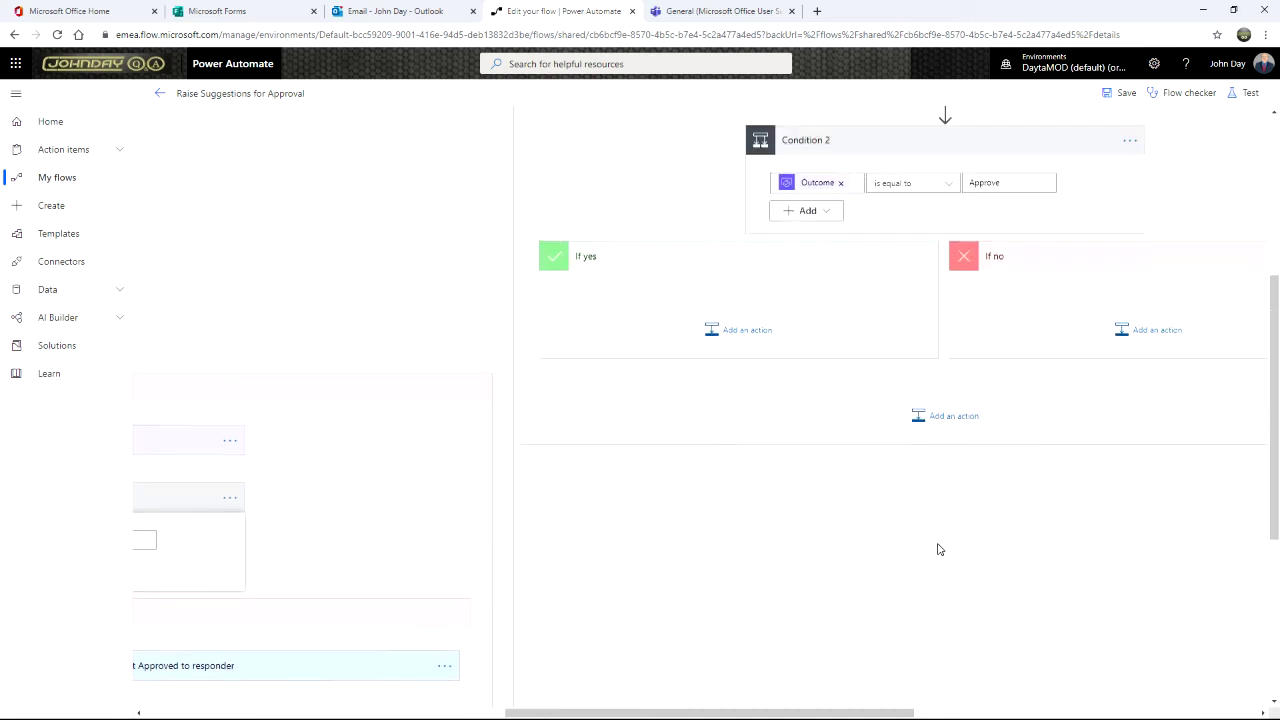
left_click(749, 356)
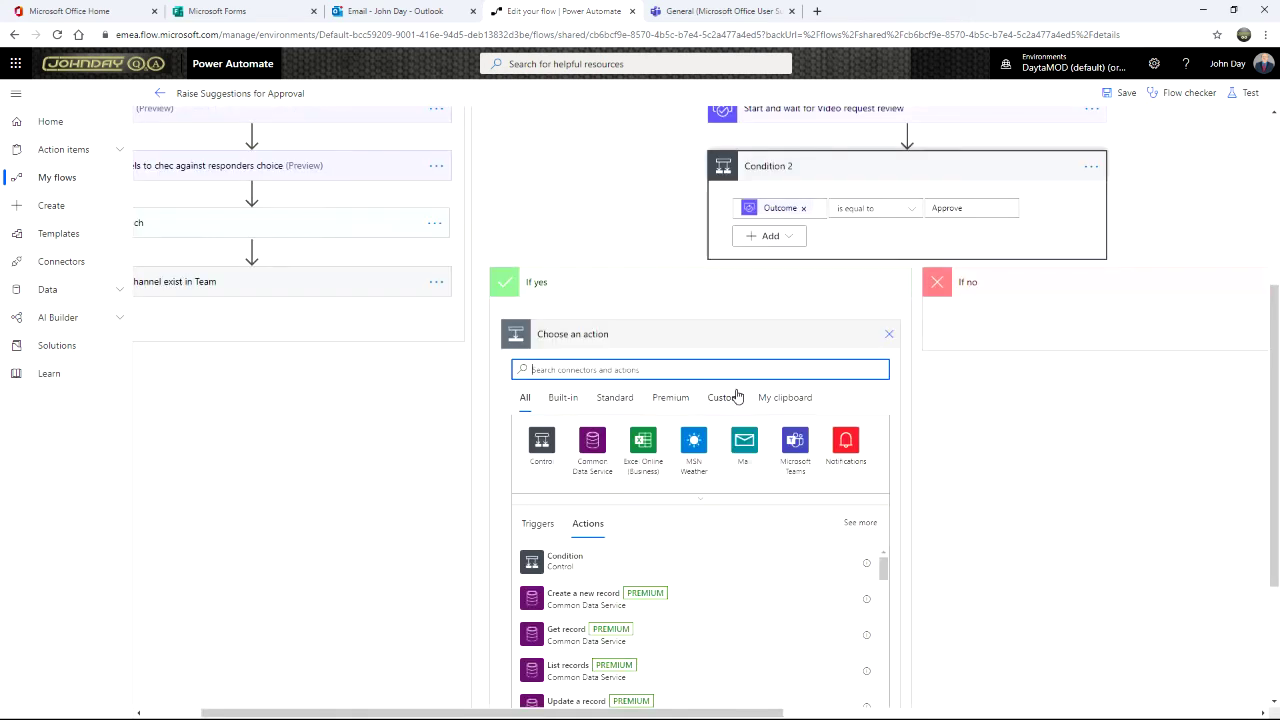
left_click(790, 399)
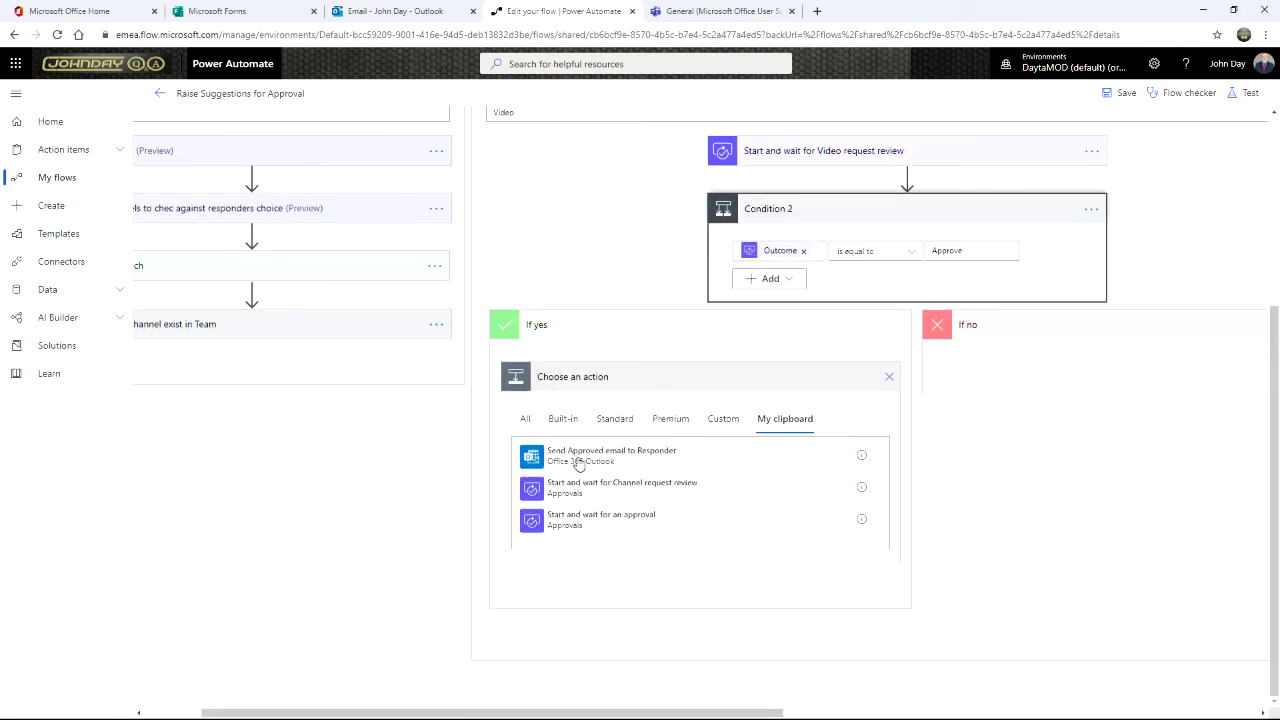
left_click(649, 487)
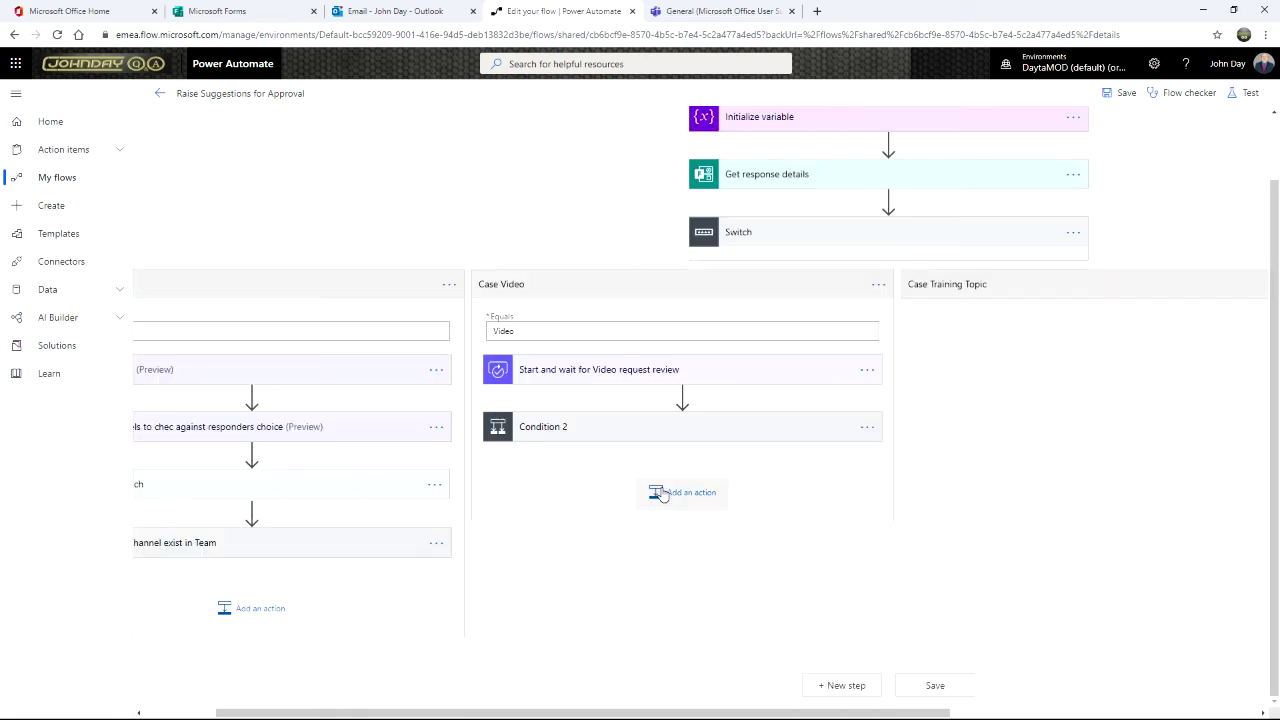
Step: Rename the Video case's Condition 2 as "Was teh Video request approved"
left_click(663, 428)
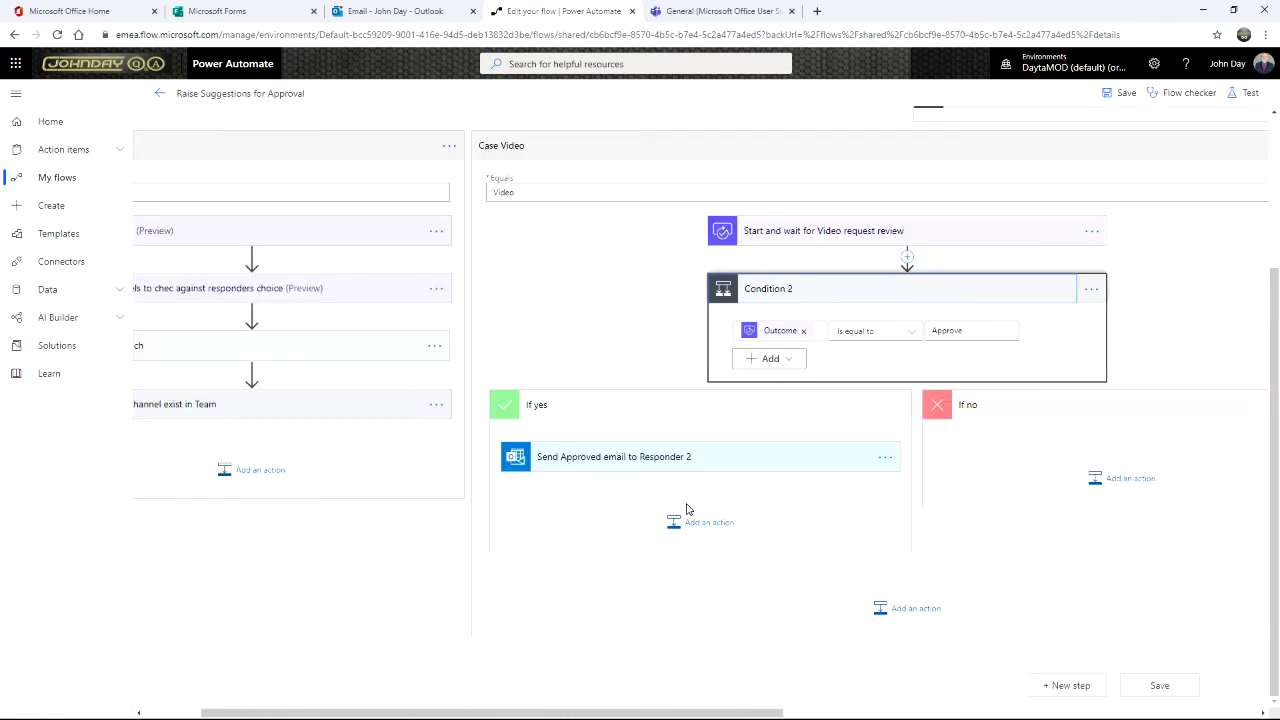
left_click(1091, 289)
left_click(1140, 309)
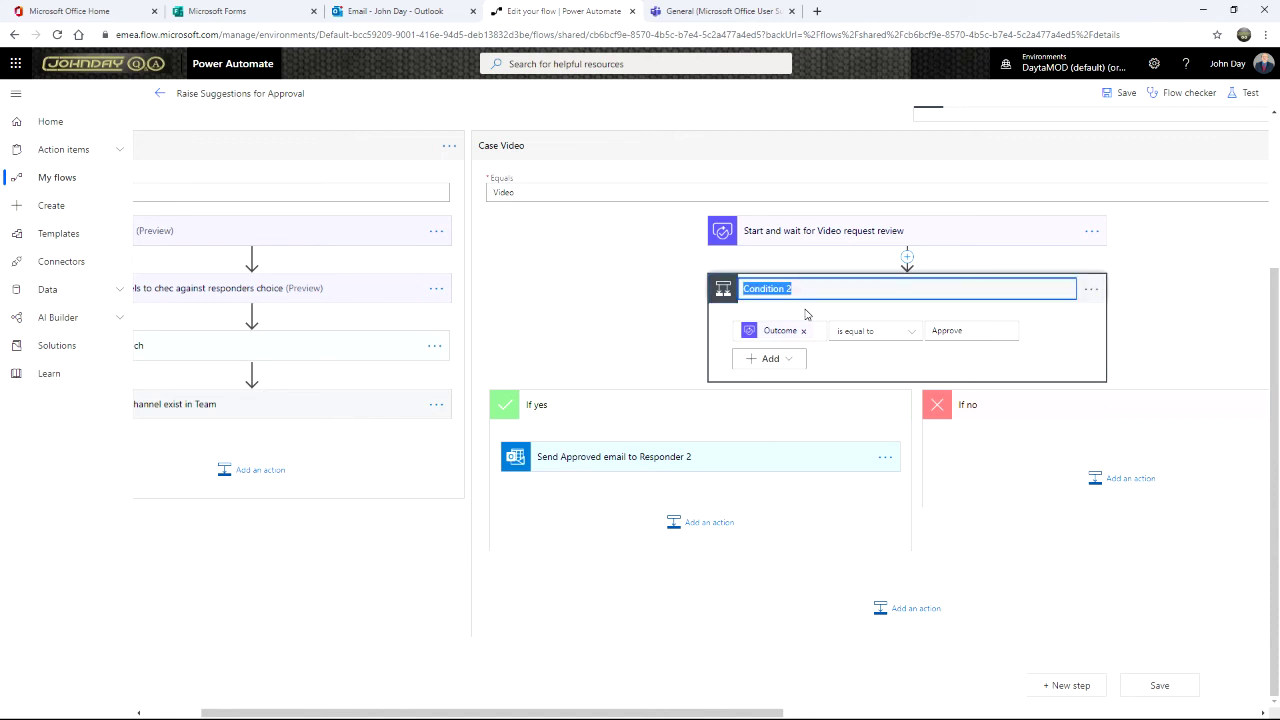
type("D")
key("Return")
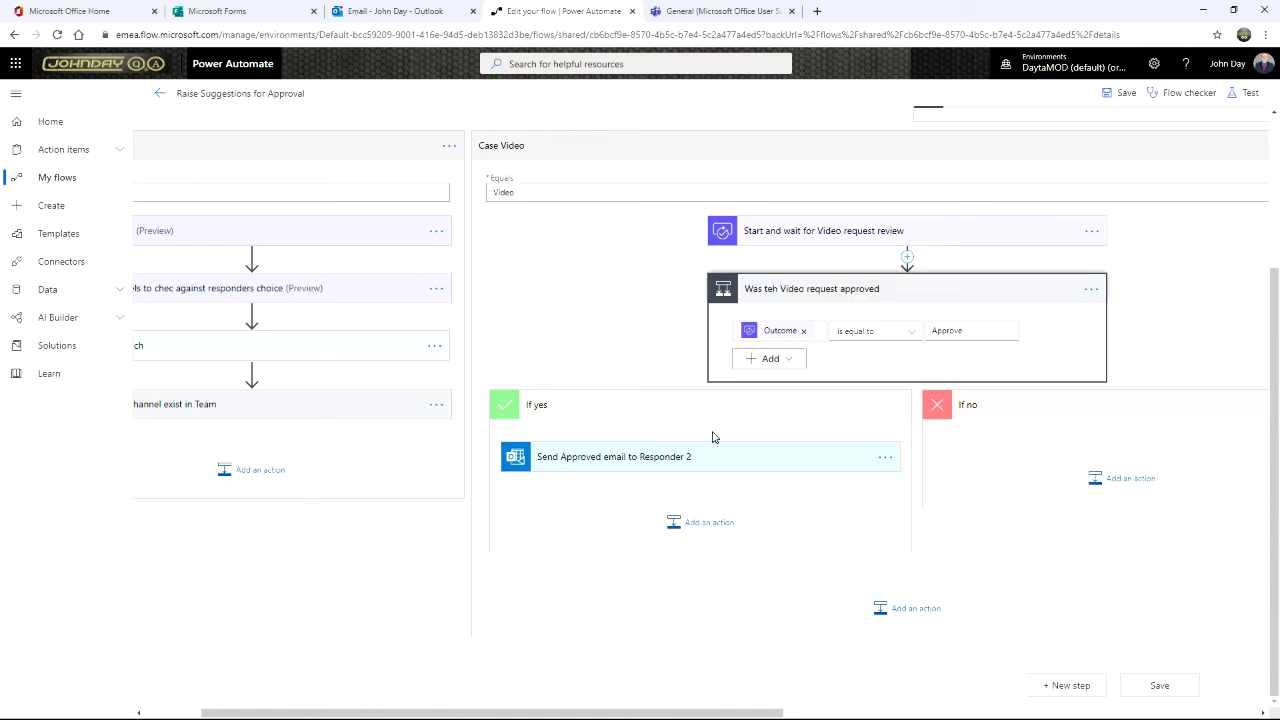
Step: Correct the misspelled "teh" to "the" in the name of the Video case's condition
left_click(772, 290)
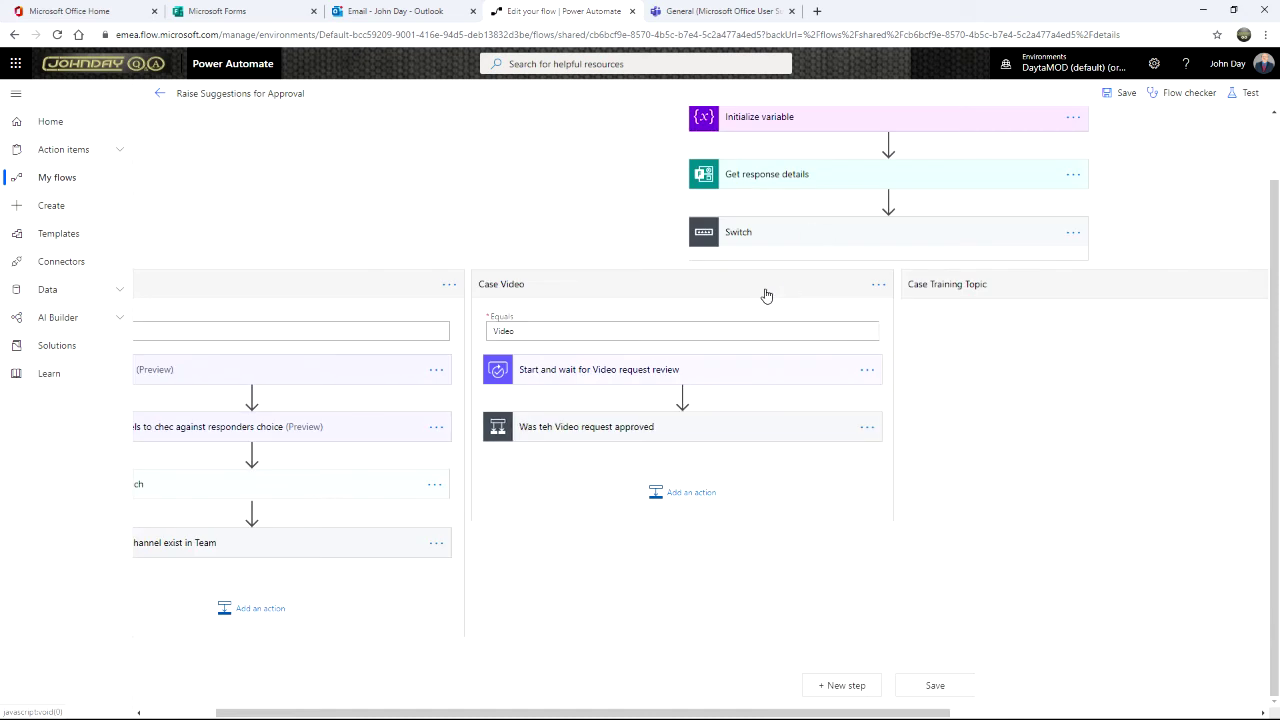
left_click(683, 428)
left_click(1090, 289)
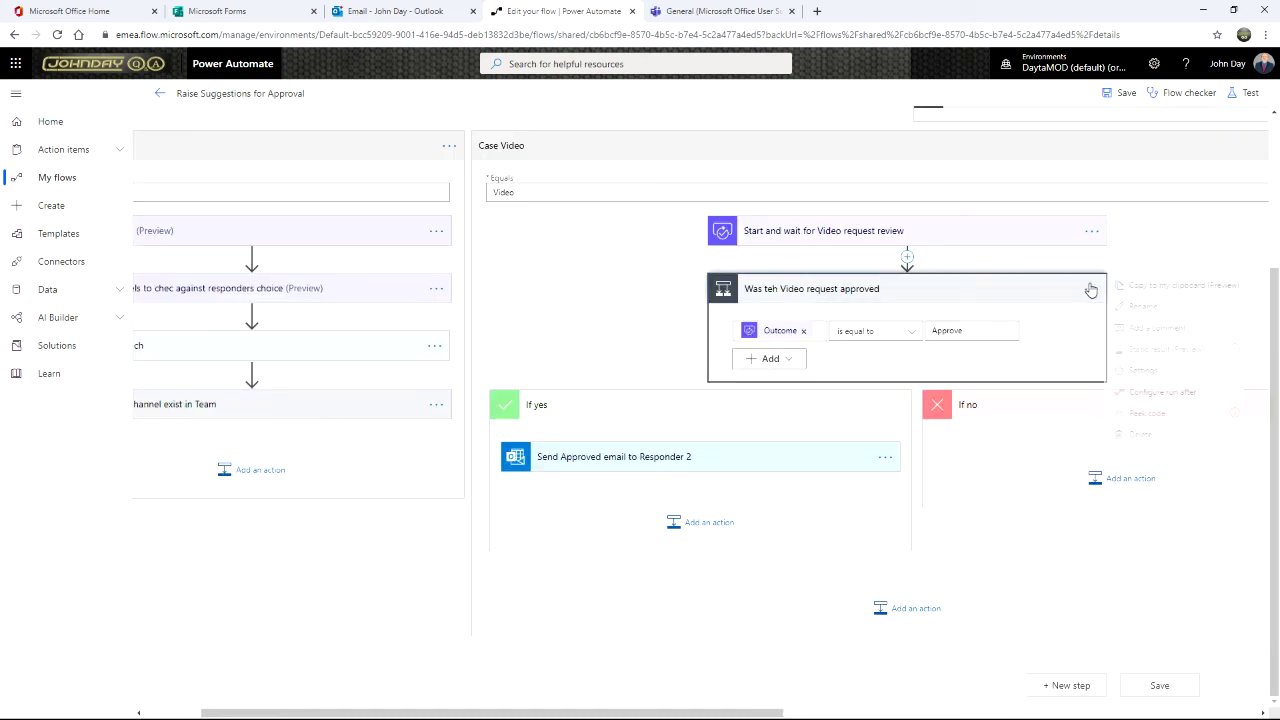
left_click(1136, 305)
left_click(777, 290)
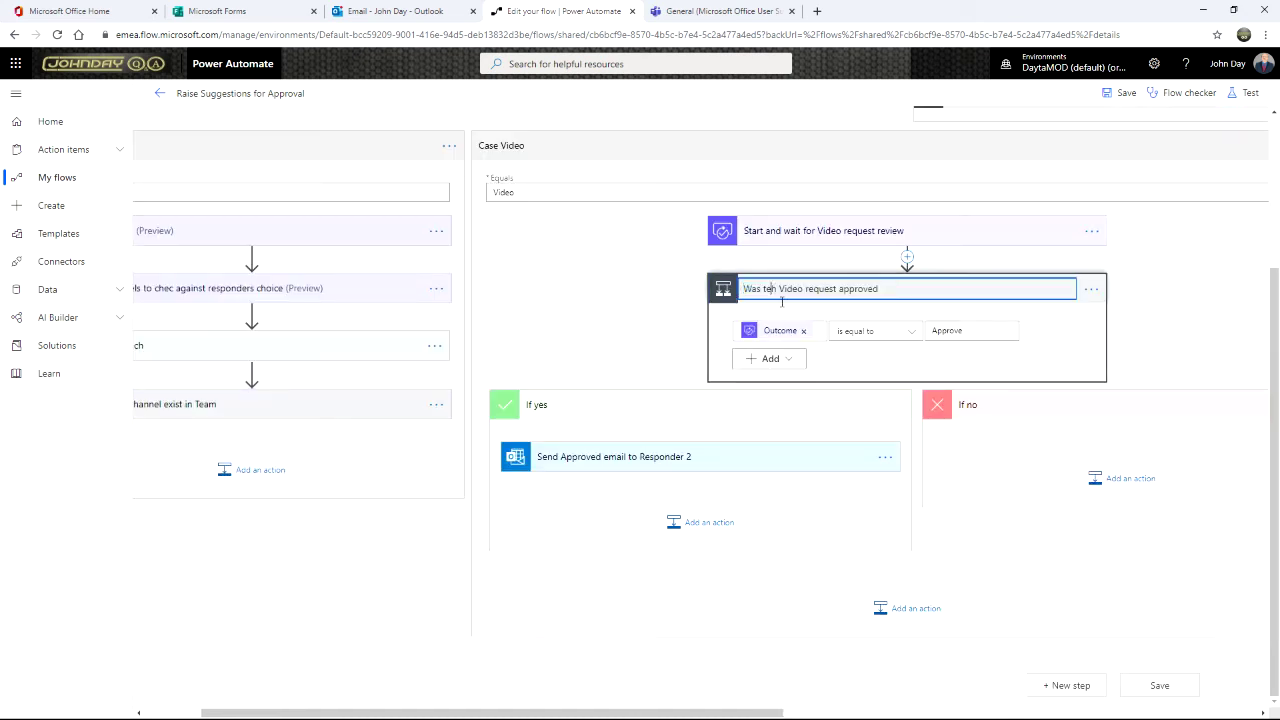
key("BackSpace")
key("BackSpace")
type("he")
left_click_drag(824, 289, 862, 289)
left_click(966, 289)
left_click(1091, 289)
left_click(737, 554)
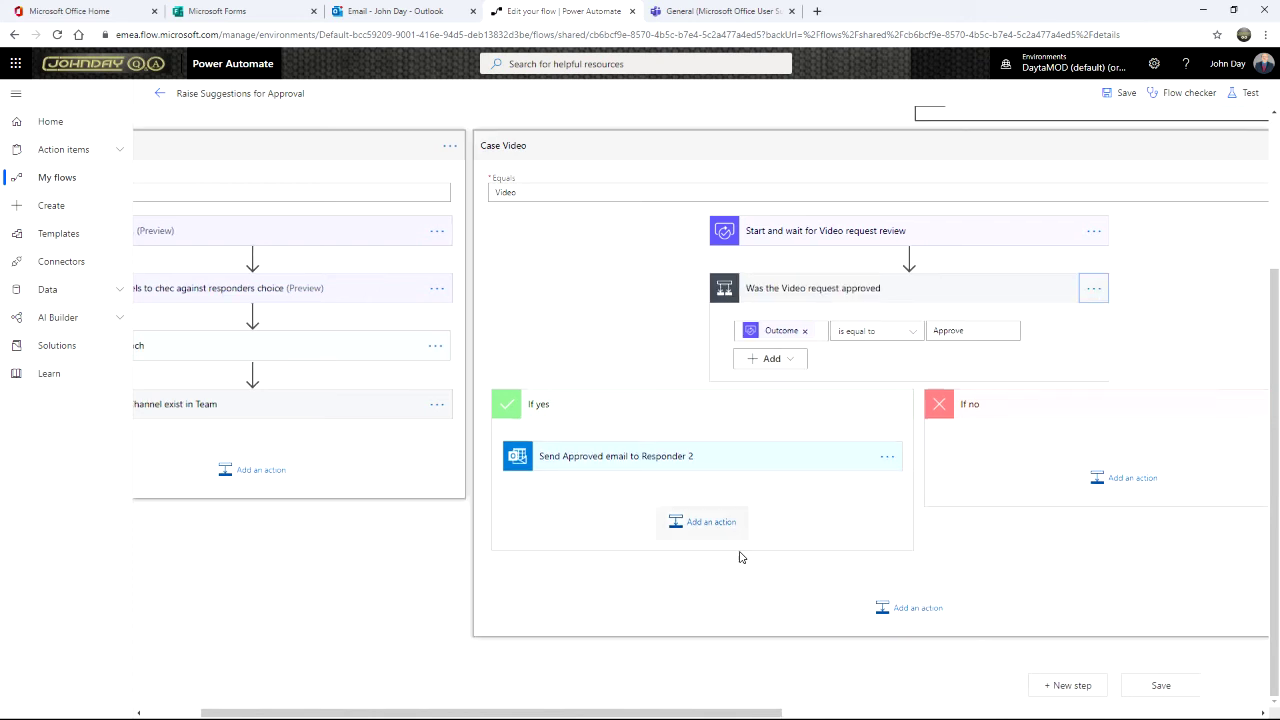
Step: Copy the Send Not Approved to responder action from the no branch of the Channel case's approval condition
left_click(326, 404)
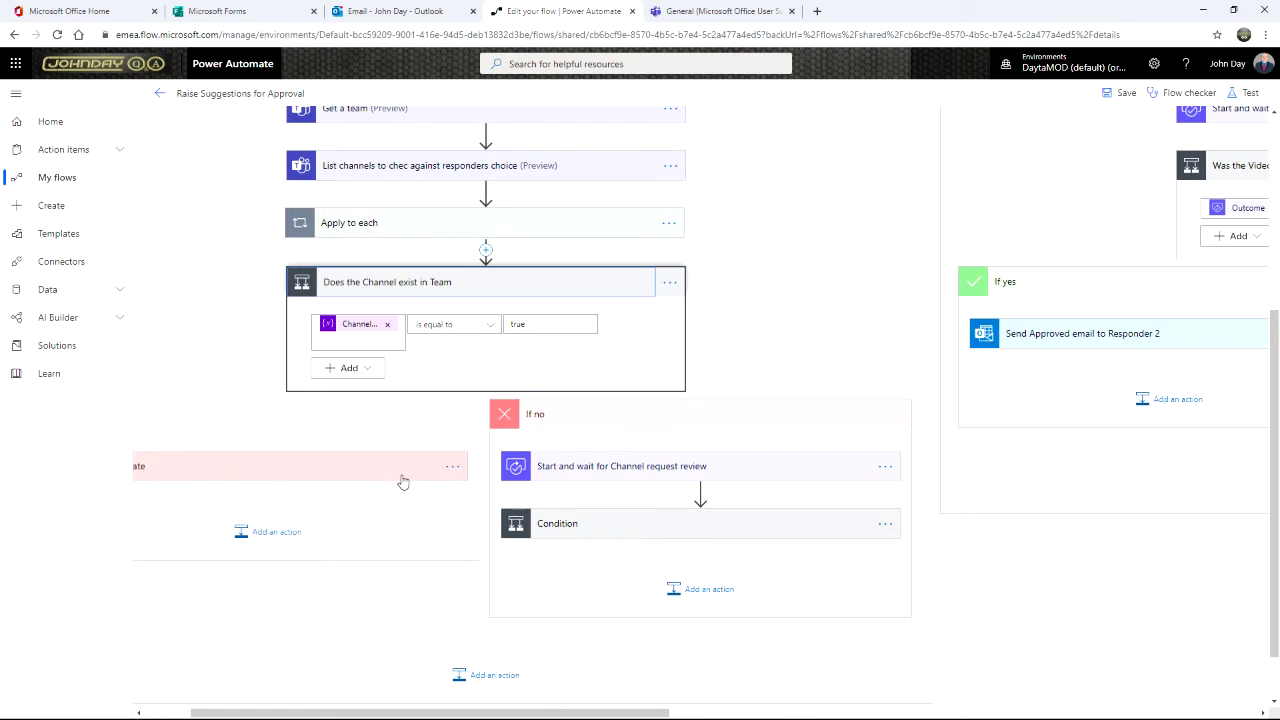
left_click(674, 534)
scroll(700, 560, "down", 2)
scroll(850, 560, "down", 1)
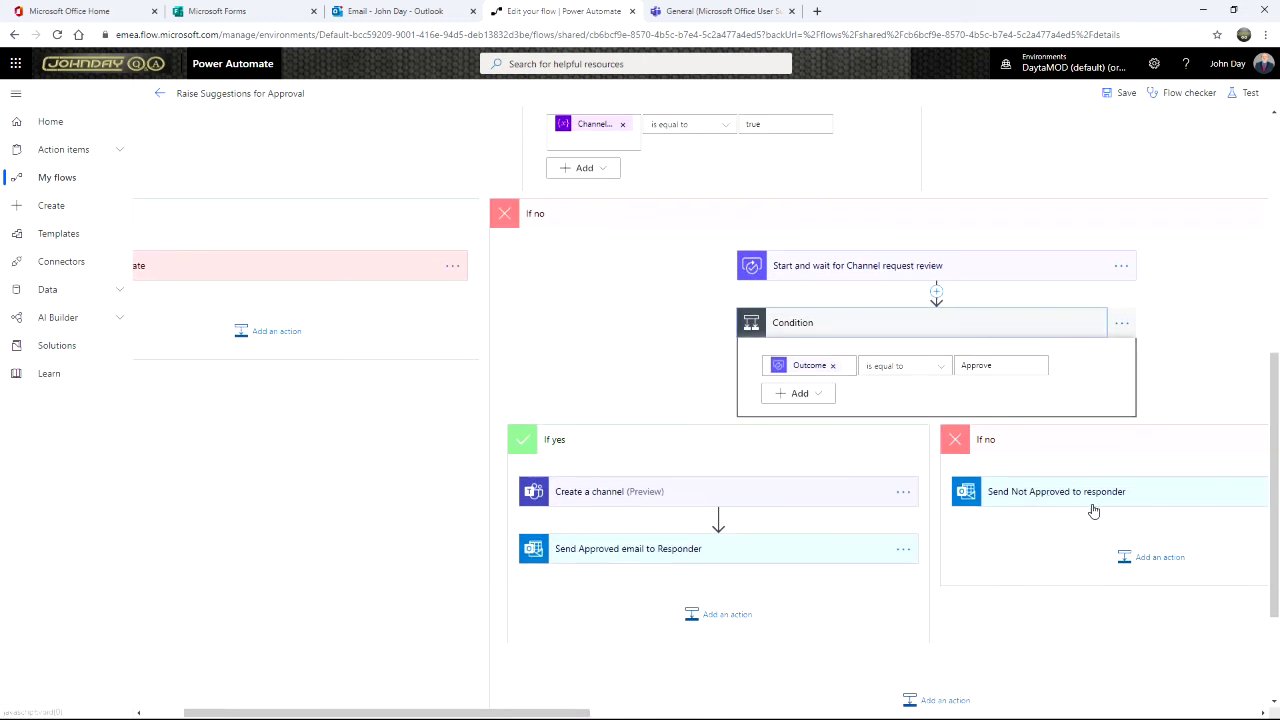
left_click_drag(560, 713, 712, 713)
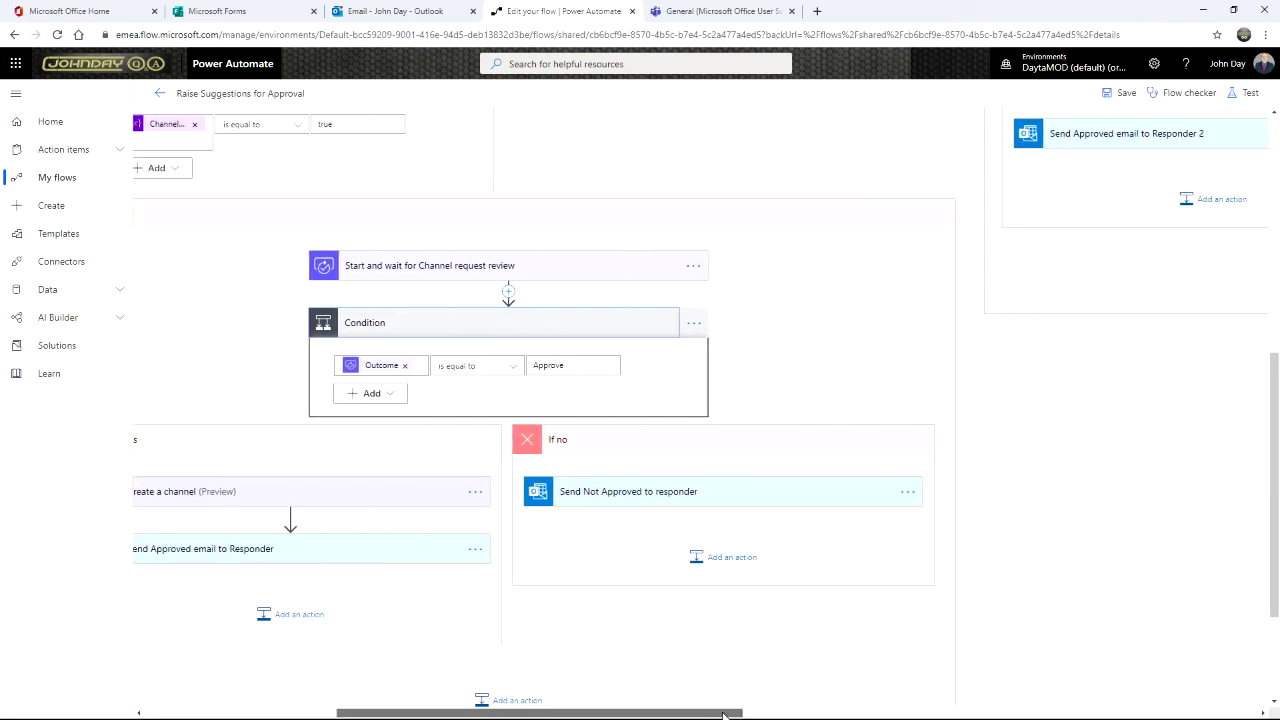
left_click(908, 494)
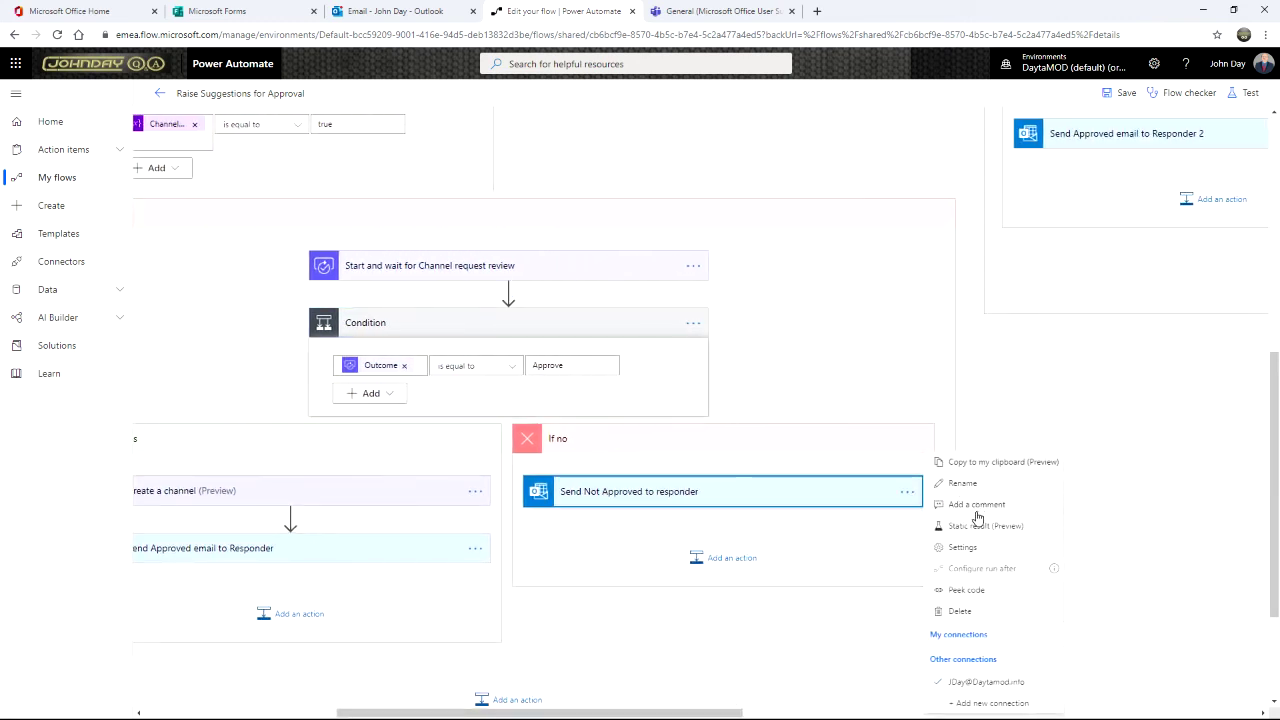
left_click(1000, 464)
Step: Insert the copied Send Not Approved to responder action into the no branch of the Video case's approval condition
left_click_drag(617, 713, 930, 713)
scroll(951, 654, "up", 3)
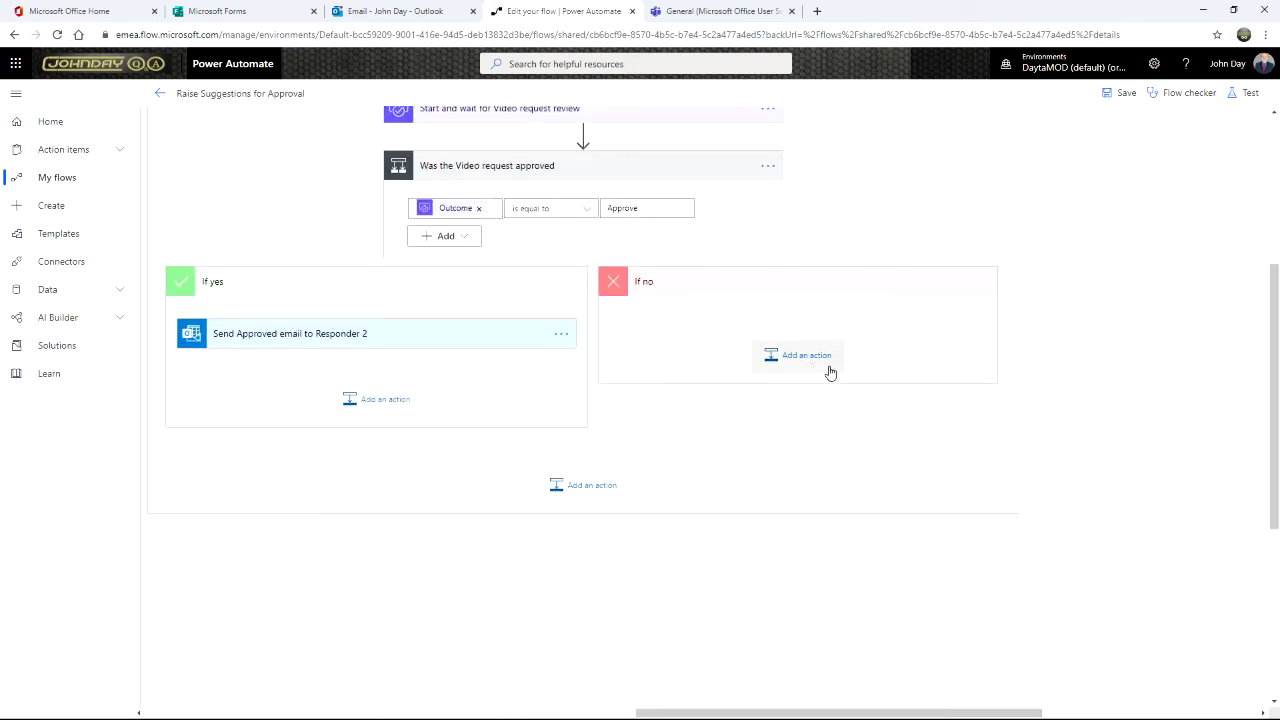
left_click(826, 364)
left_click(412, 399)
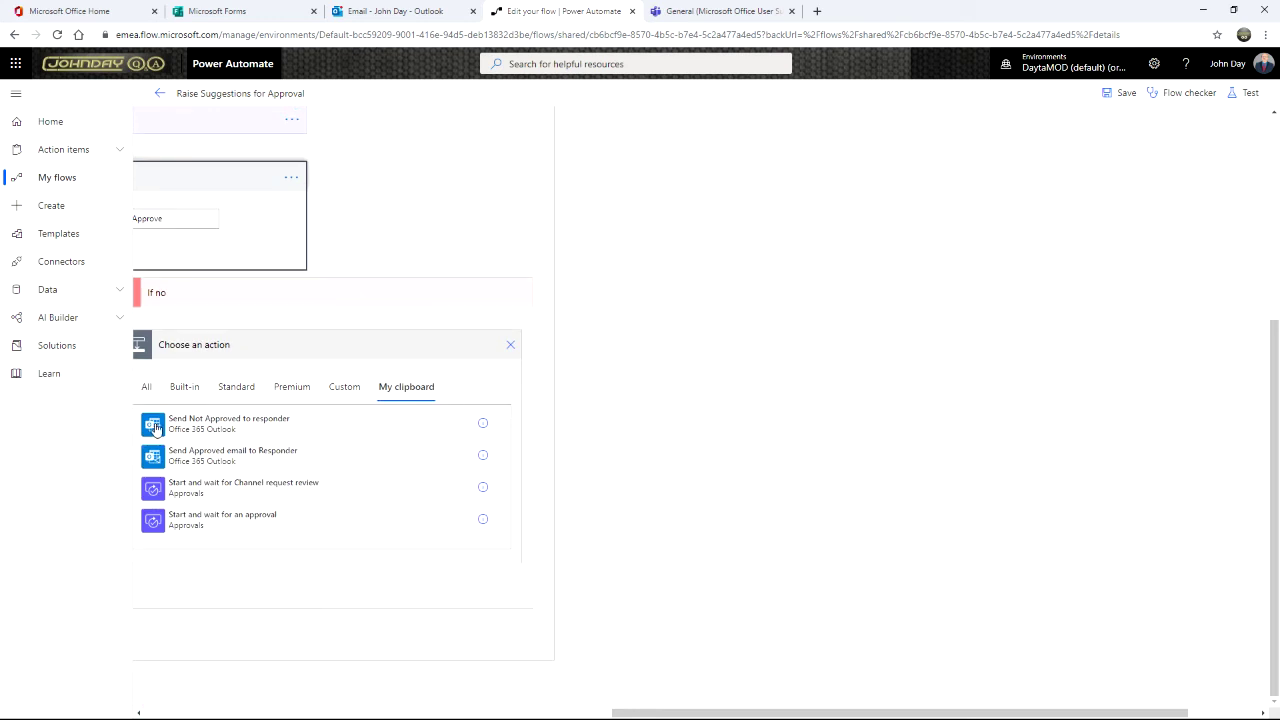
left_click(360, 512)
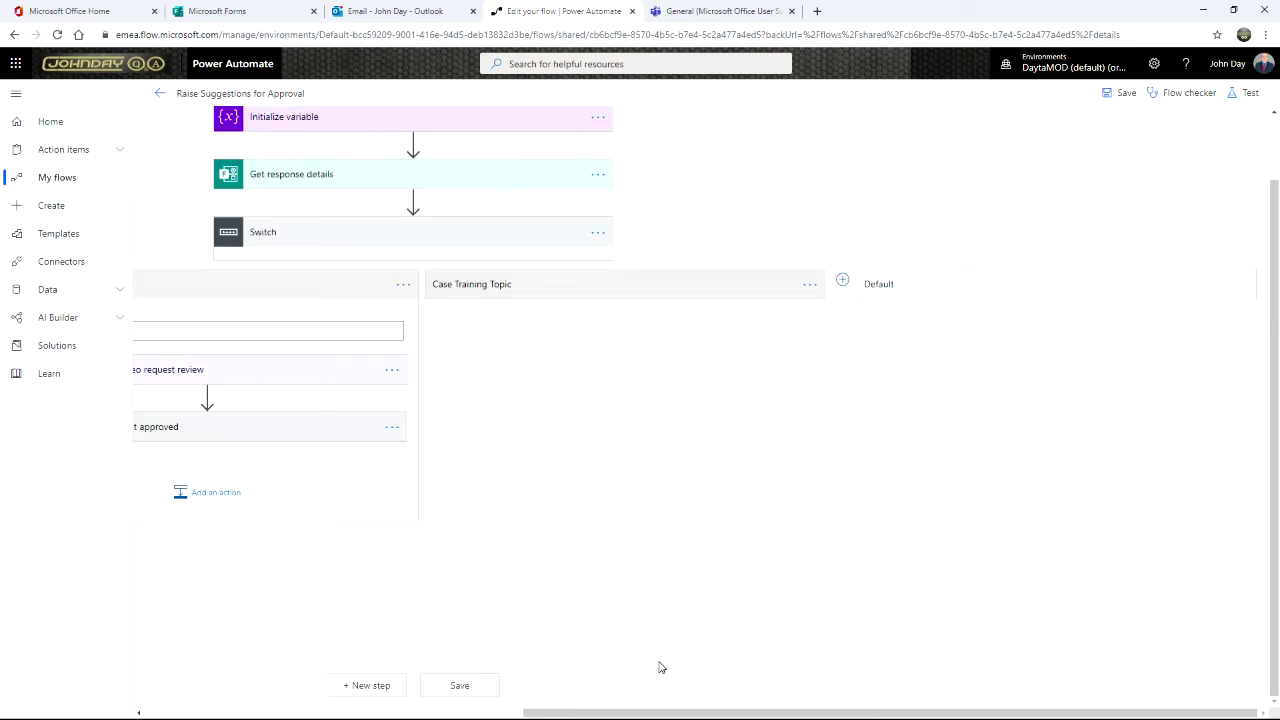
Step: Collapse the Channel case and expand the Video case's "Was the Video request approved" condition
left_click_drag(576, 713, 143, 706)
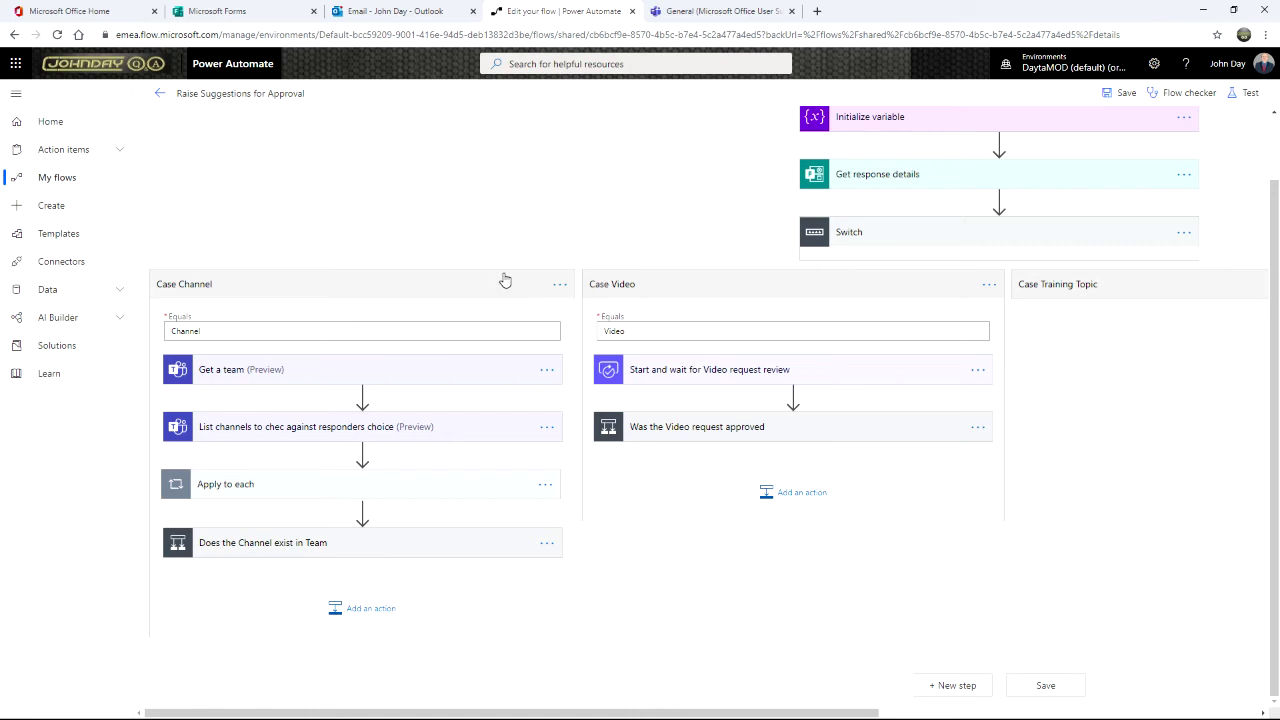
left_click(470, 287)
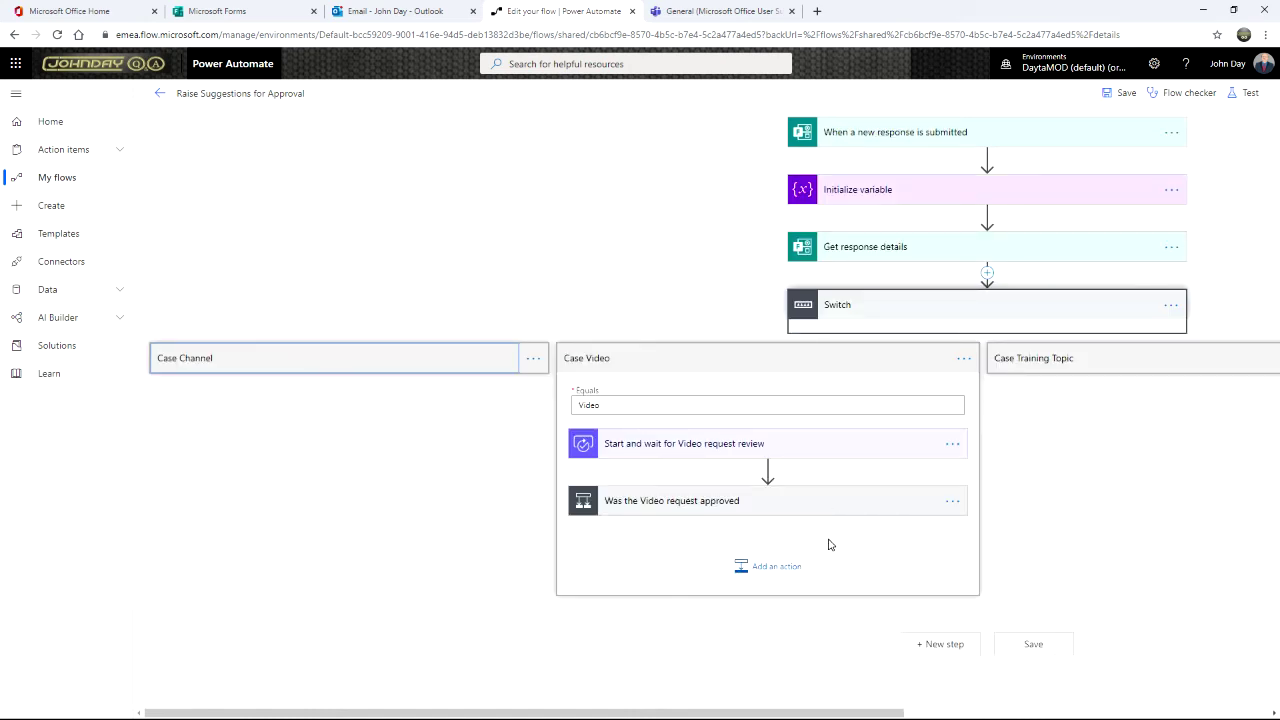
left_click(758, 509)
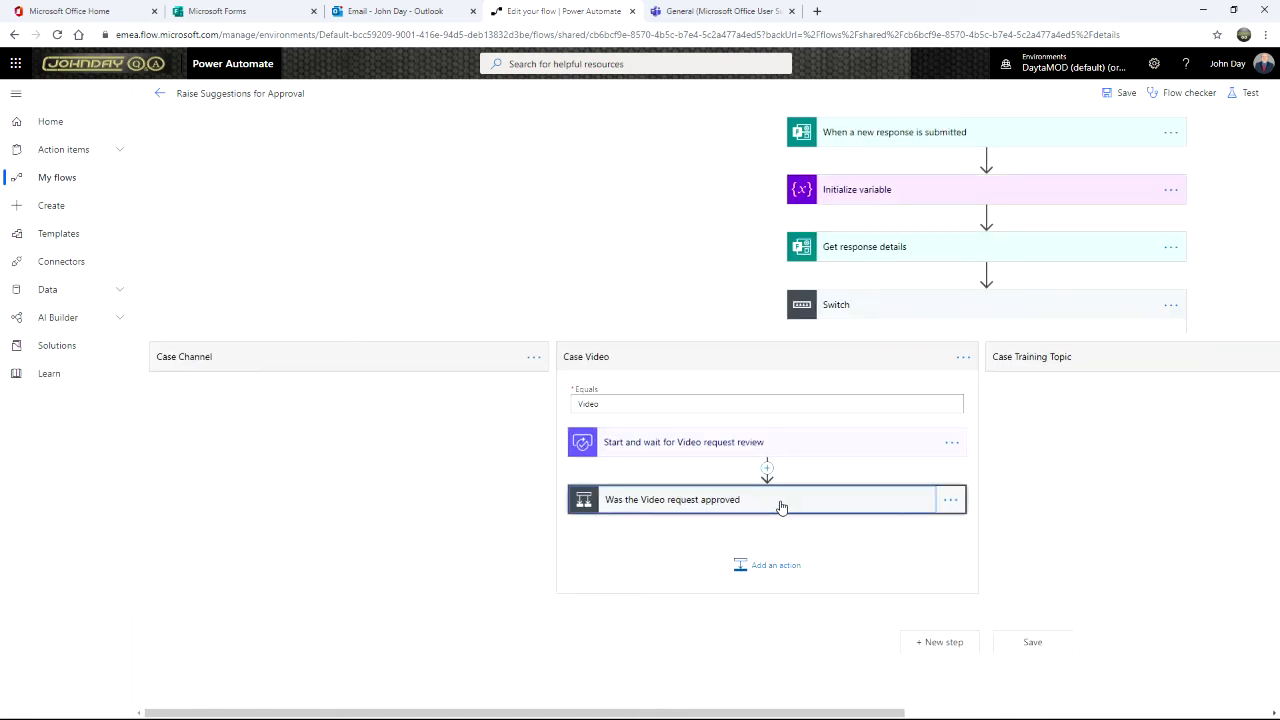
left_click(780, 506)
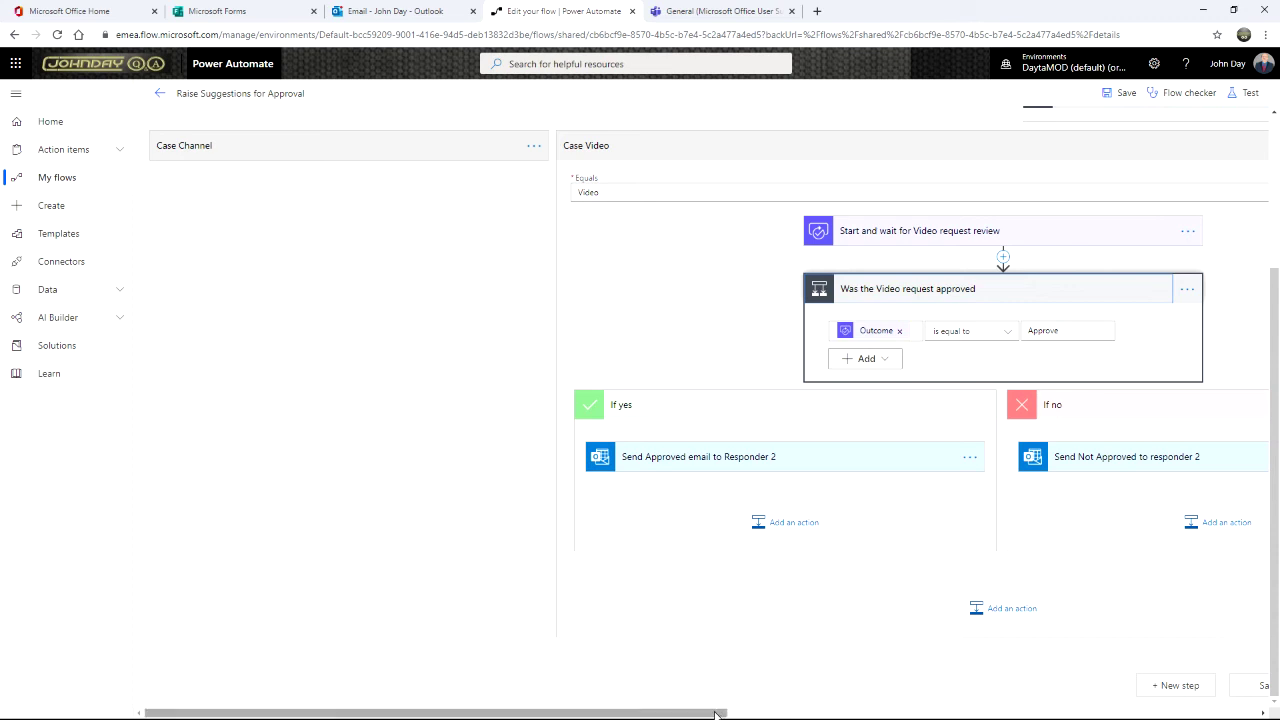
left_click_drag(720, 712, 804, 712)
Step: Rename the email action in the Video condition's yes branch as "Send Video Approved email to Responder"
left_click(634, 461)
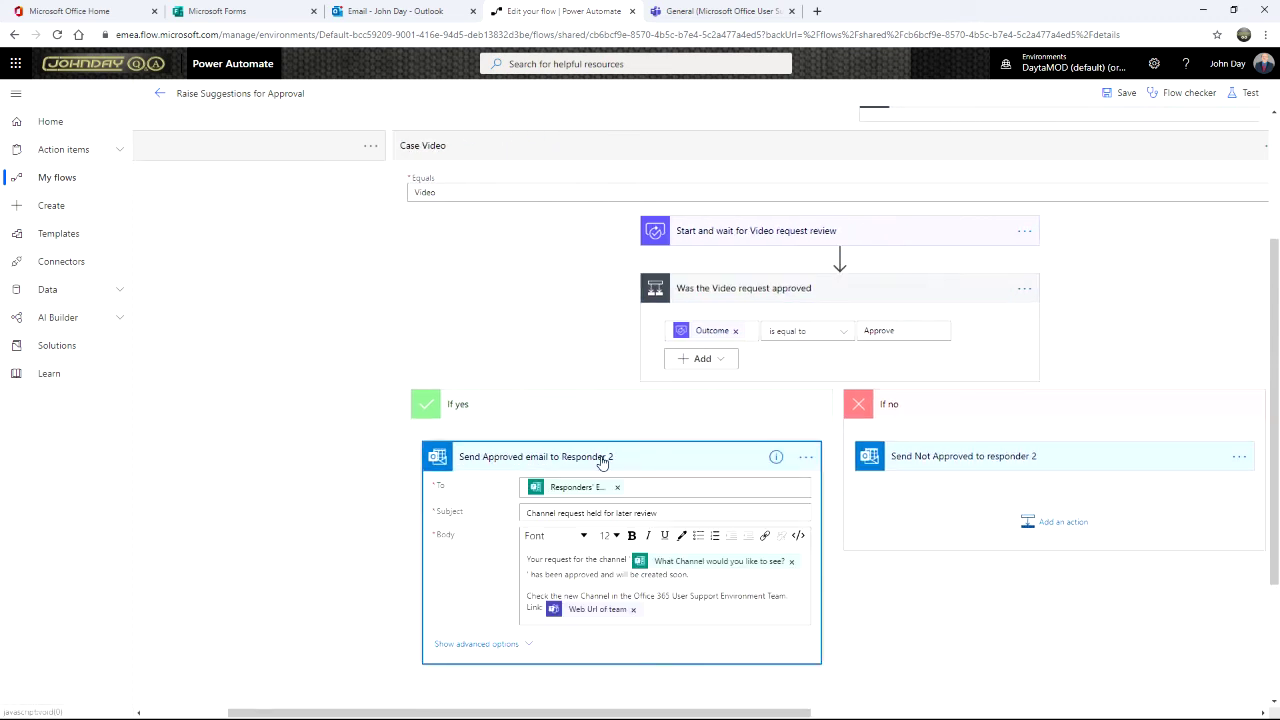
left_click(602, 458)
left_click(807, 458)
left_click(855, 476)
left_click(485, 457)
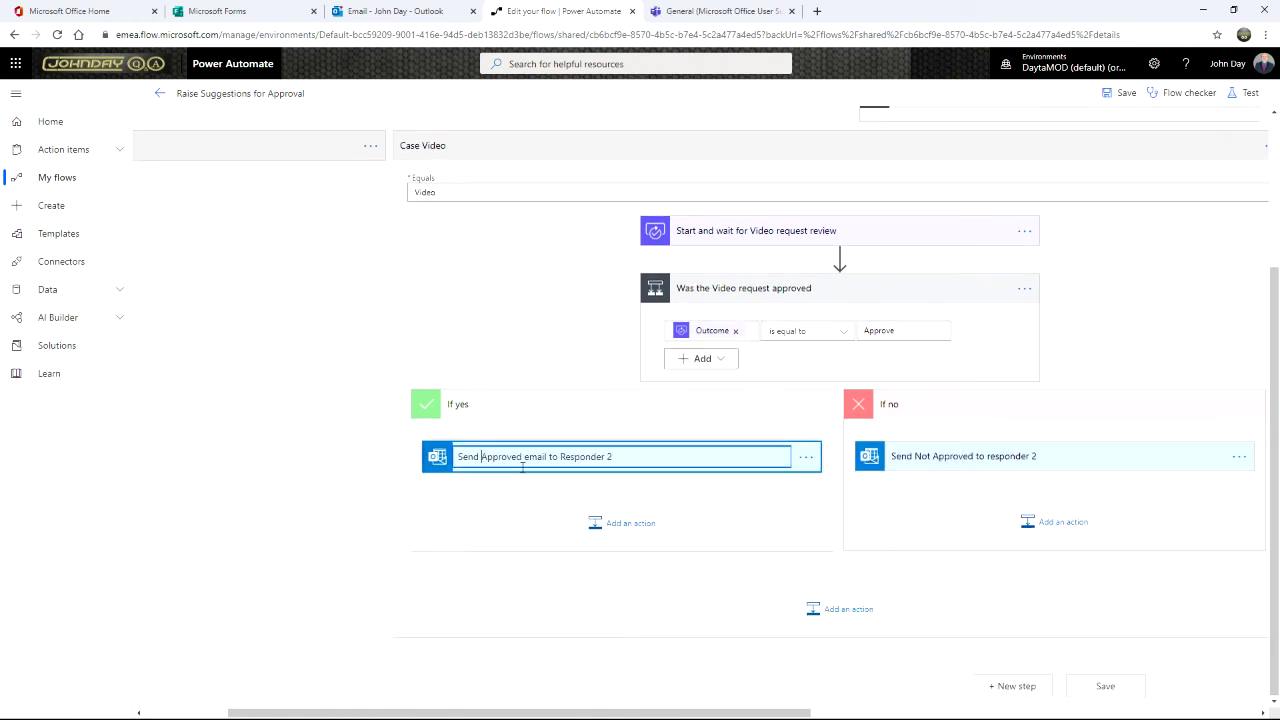
type("Video")
key("Return")
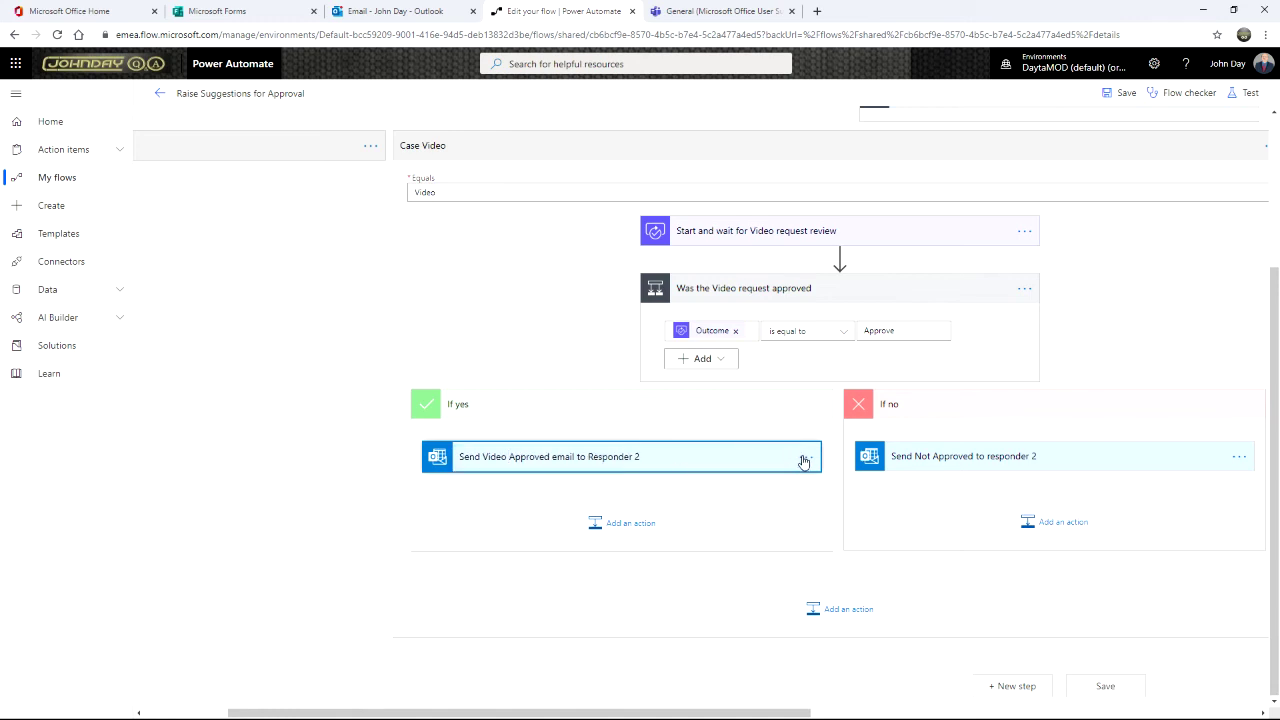
left_click(805, 458)
left_click(852, 476)
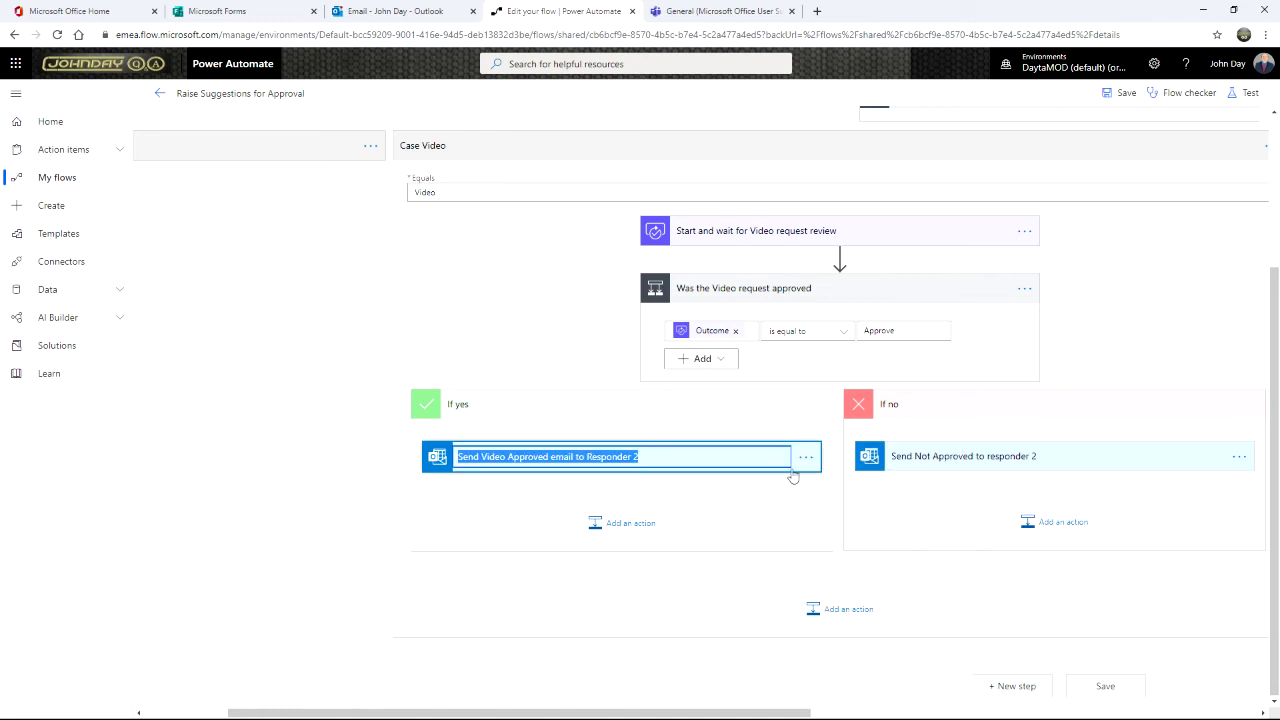
left_click(671, 457)
key("Return")
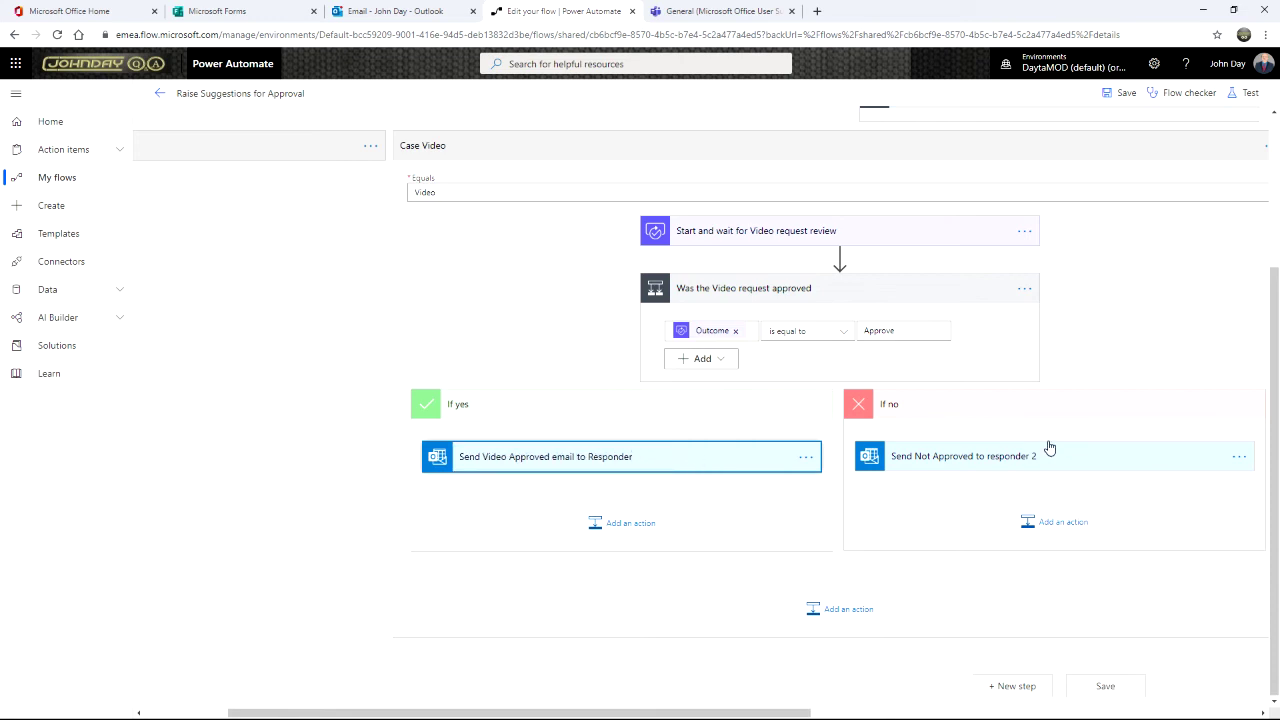
Step: Rename the email action in the Video condition's no branch as "Send Video Not Approved to responder"
left_click(1170, 462)
left_click(1239, 457)
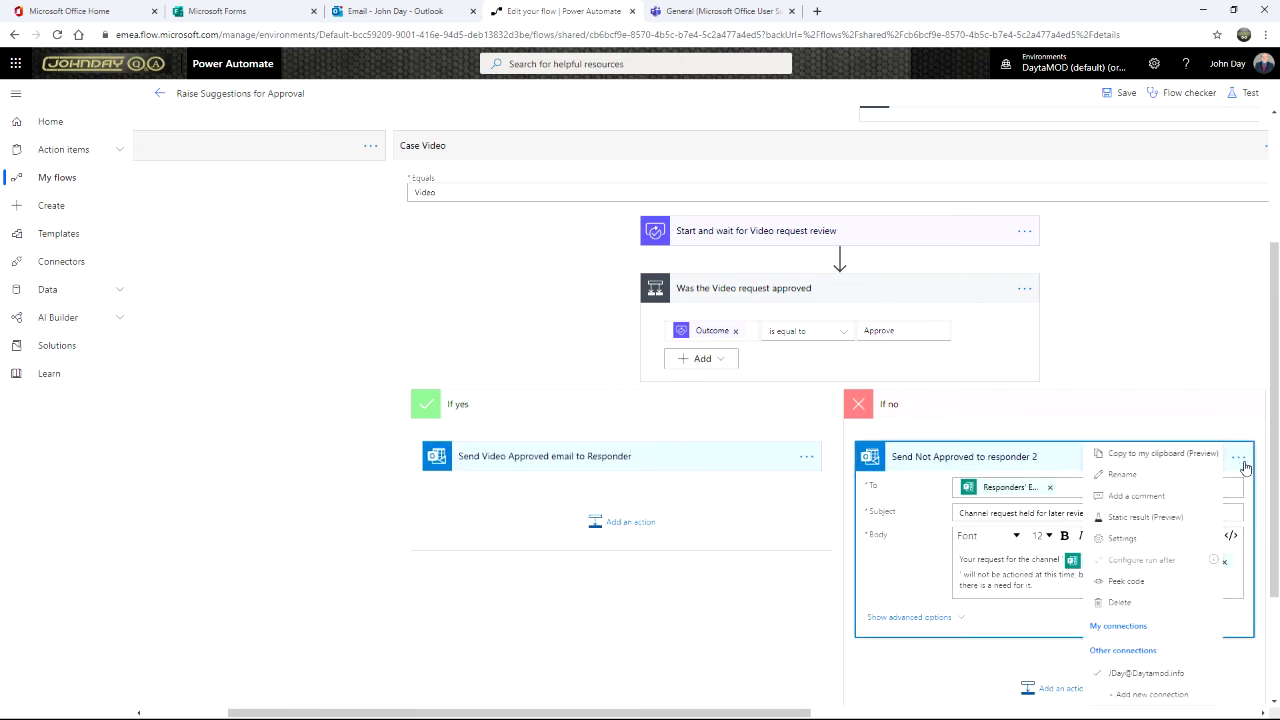
left_click(1124, 475)
left_click(918, 457)
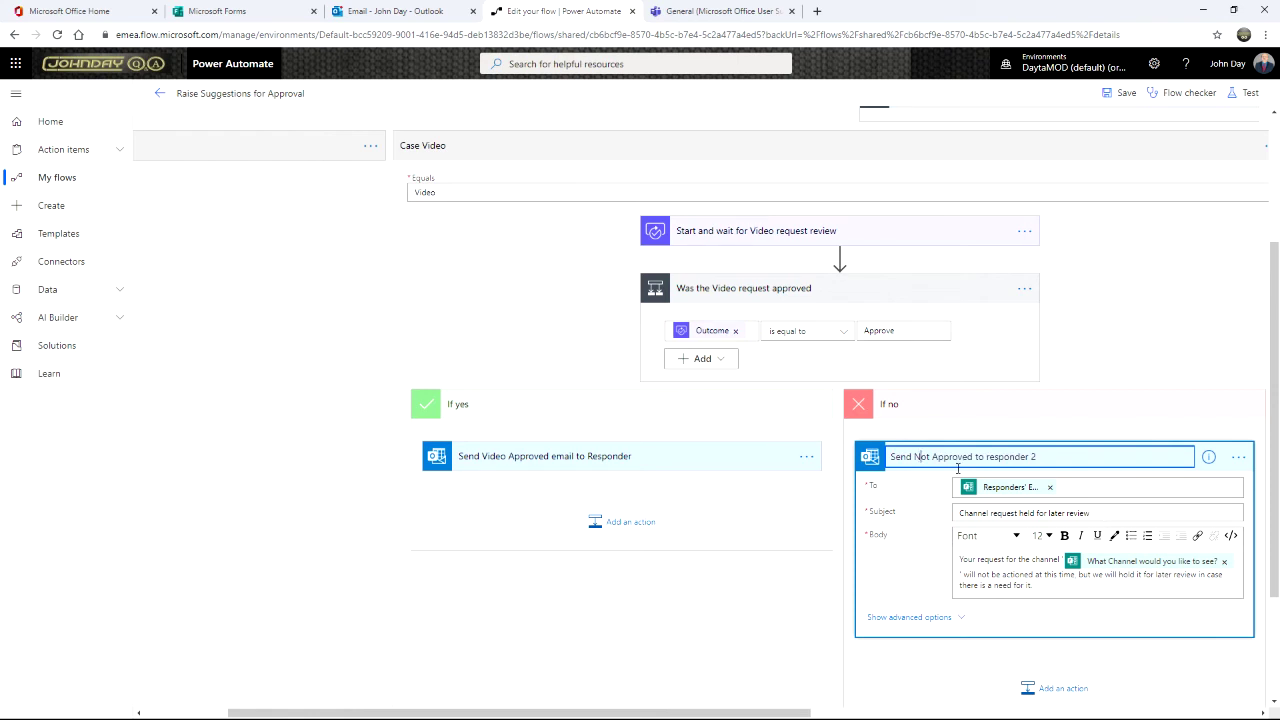
type("Video")
key("Return")
Step: Replace "Channel" with "Video" in the subjects of both the approved and not approved Video emails
left_click(673, 470)
scroll(770, 545, "down", 1)
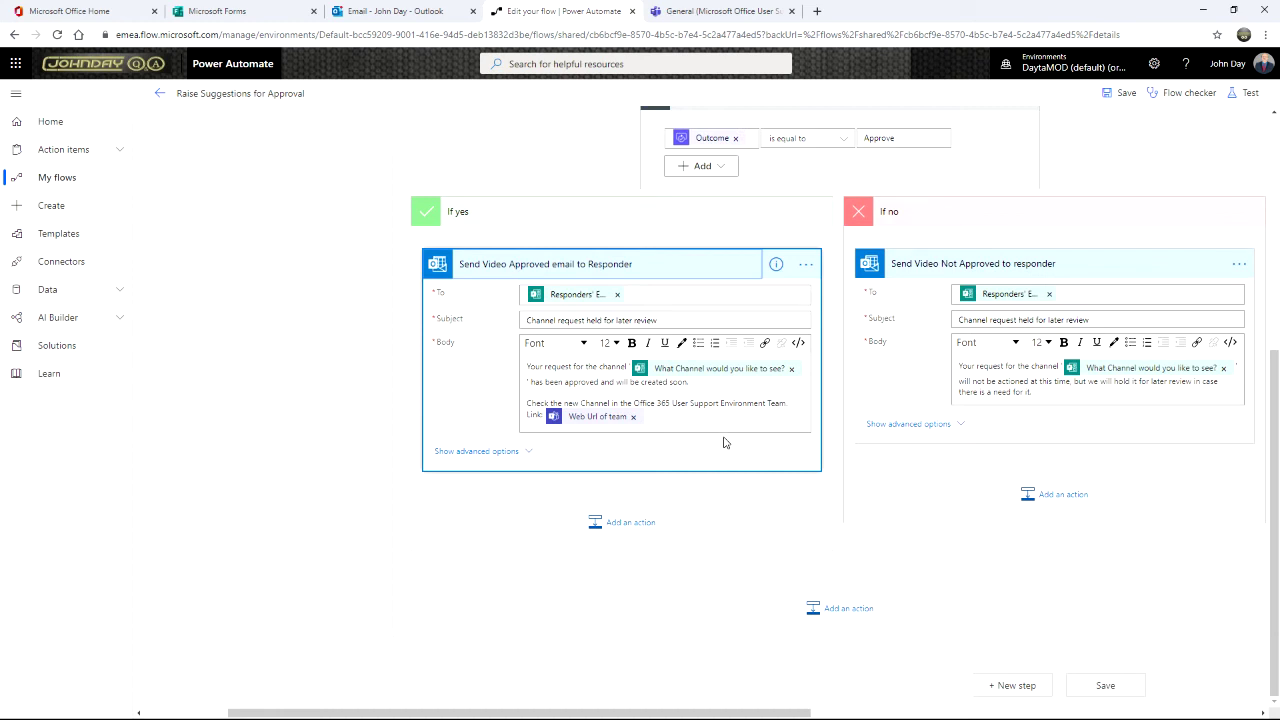
double_click(549, 318)
type("Video")
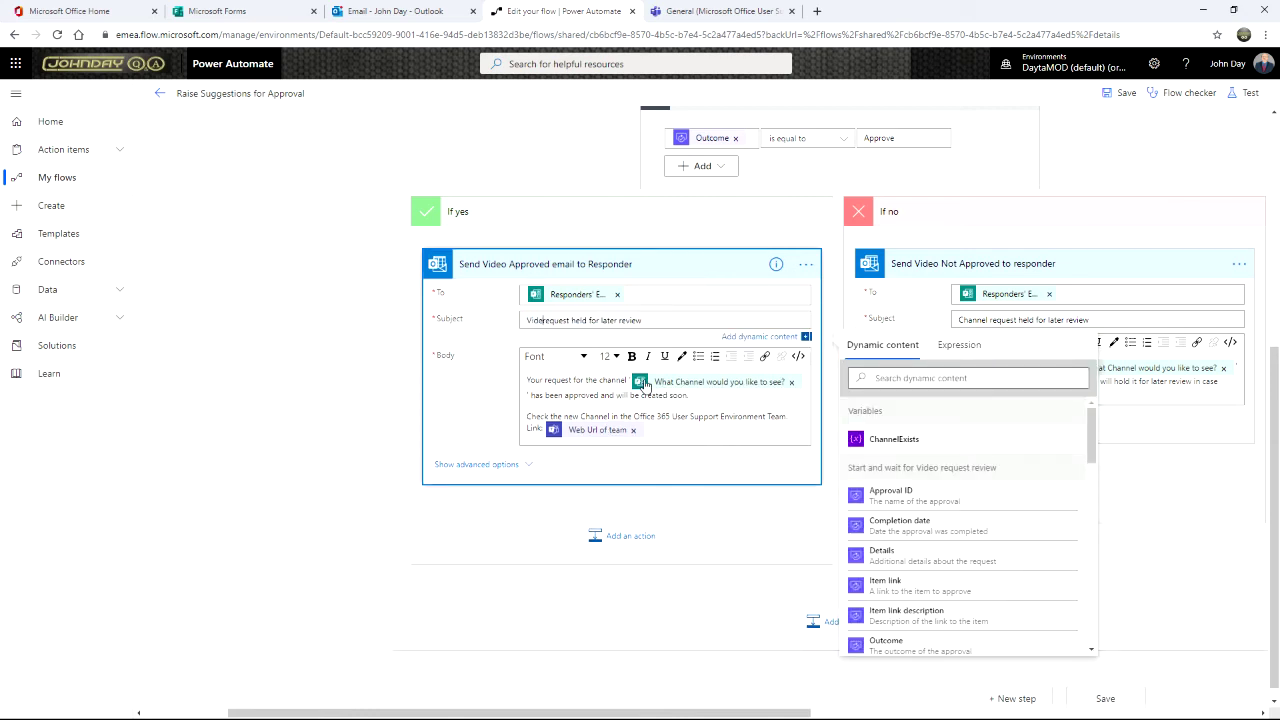
double_click(976, 320)
type("Video")
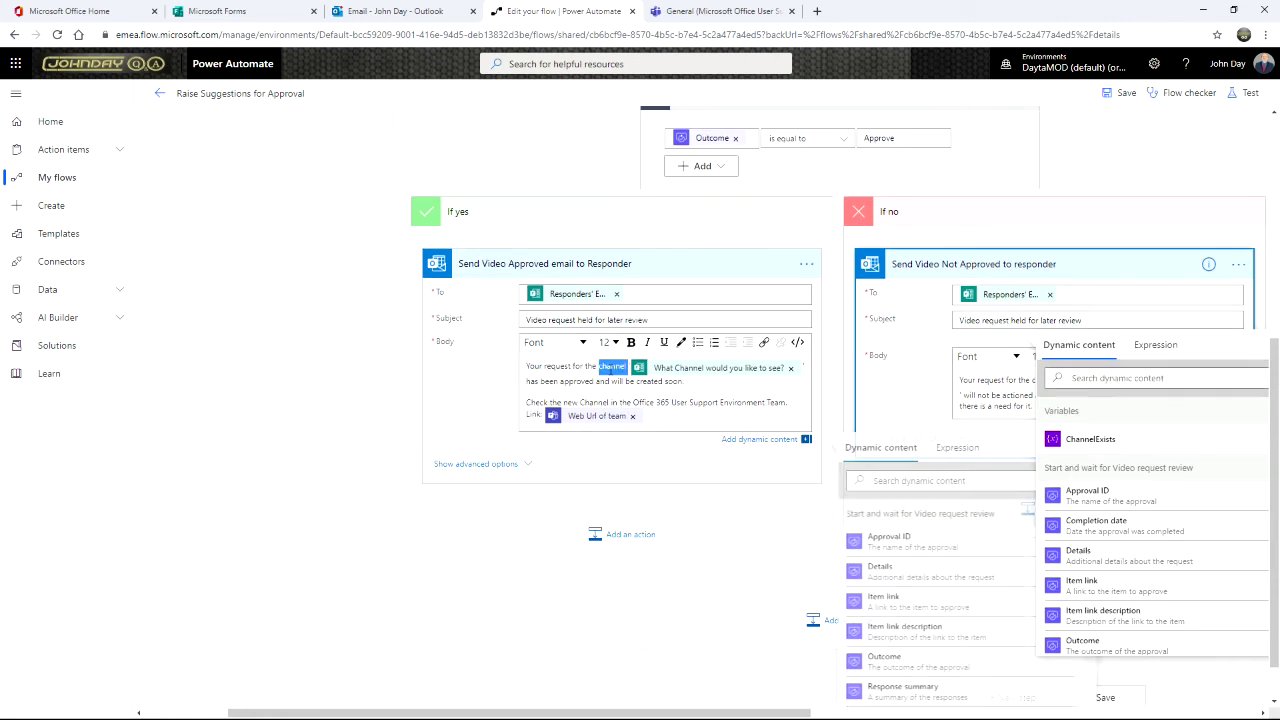
Step: Reword the approved Video email's body to say "Video topic" and "will be created as a task for the owners to process"
double_click(611, 369)
type("Video topic")
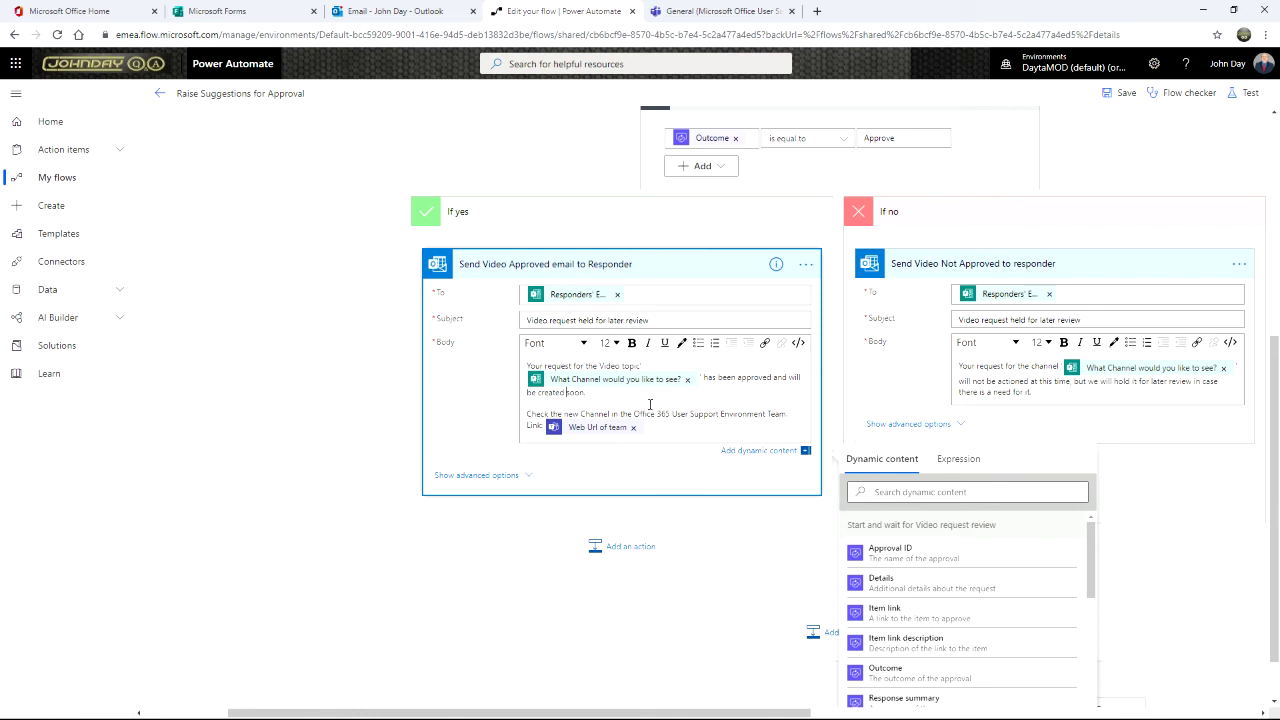
type("a task")
key("ctrl+shift+Right")
key("Delete")
Step: Delete the sentence about checking the new Channel and its team link from the approved Video email's body
left_click_drag(649, 434, 527, 413)
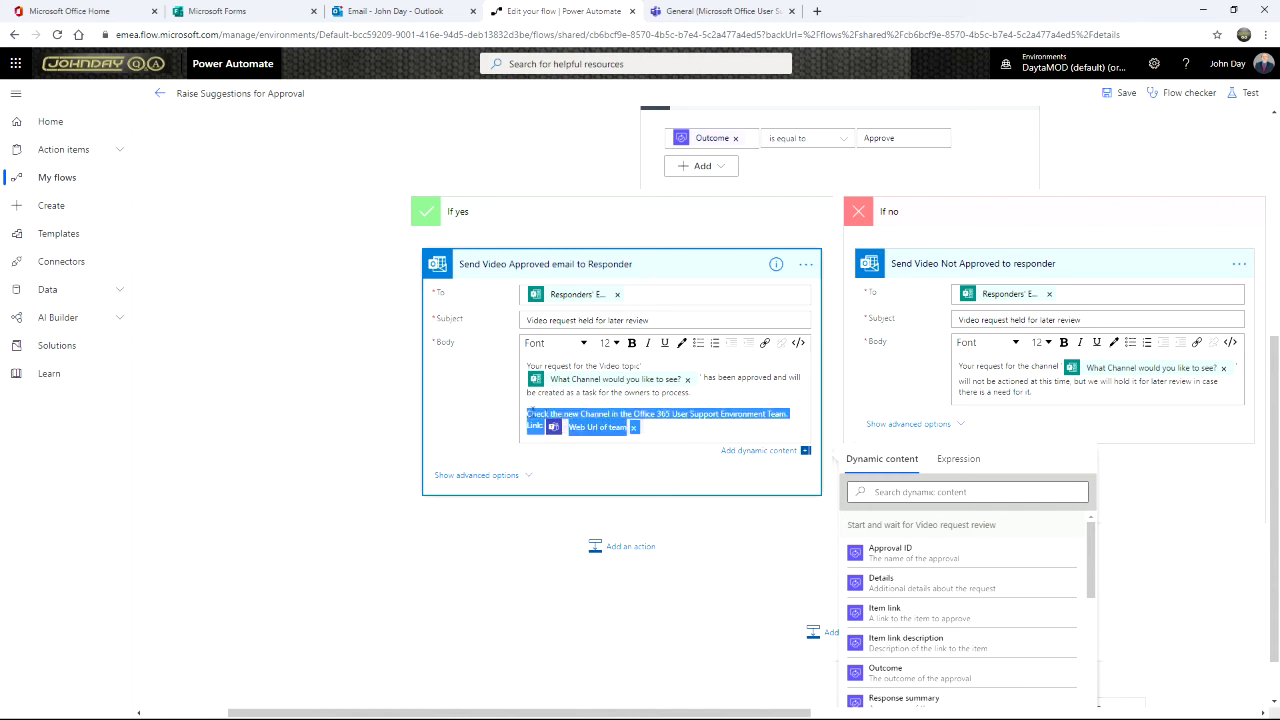
key("BackSpace")
key("BackSpace")
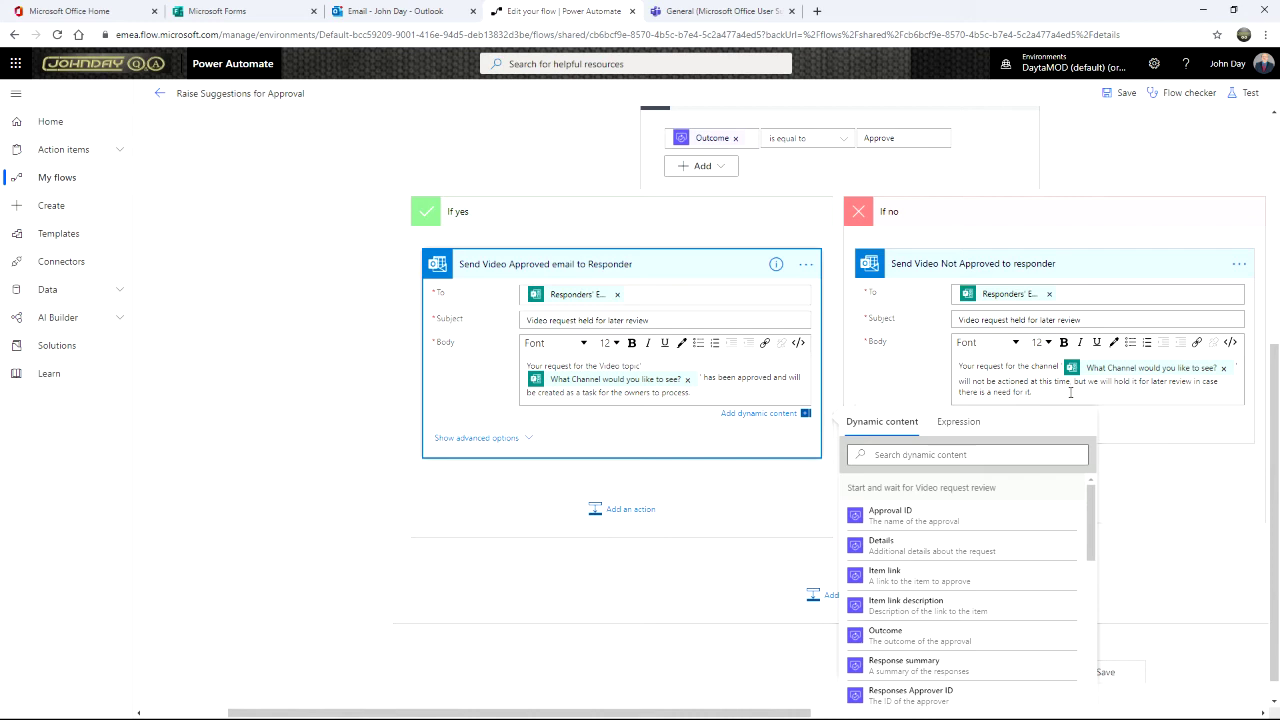
Step: Replace "channel" with "video topic" in the body of the not approved Video email
double_click(1043, 366)
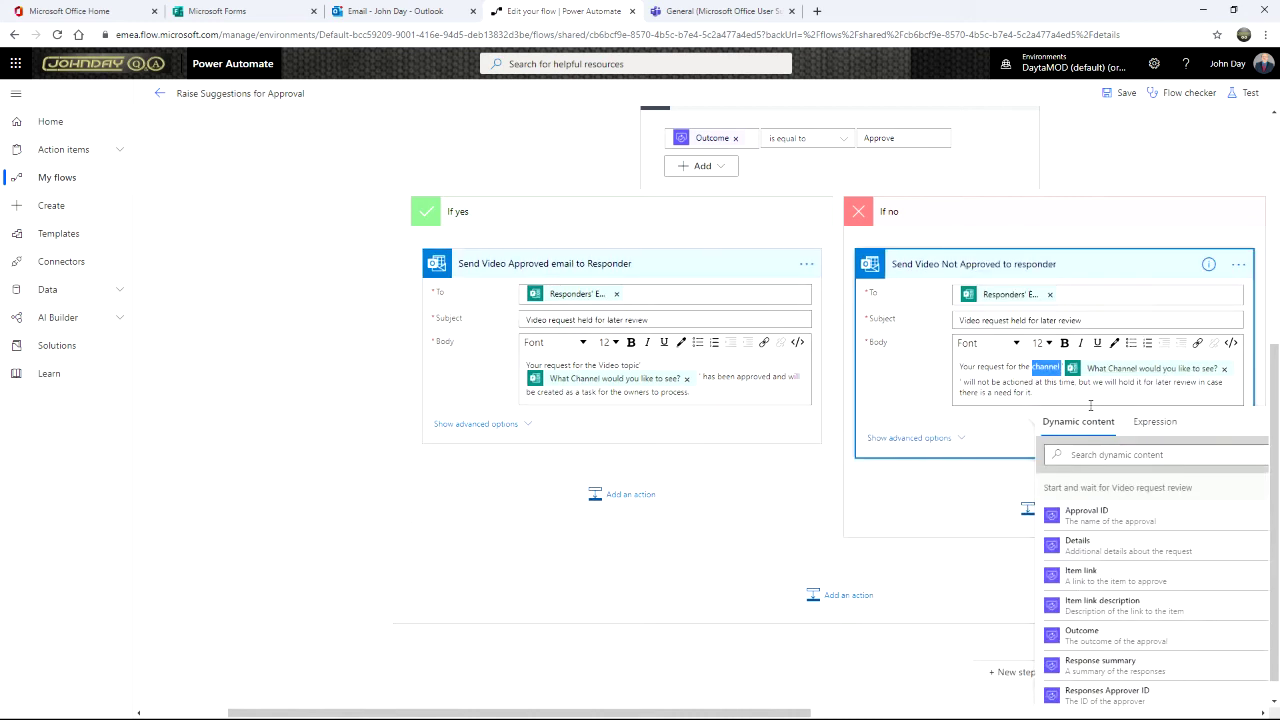
type("video")
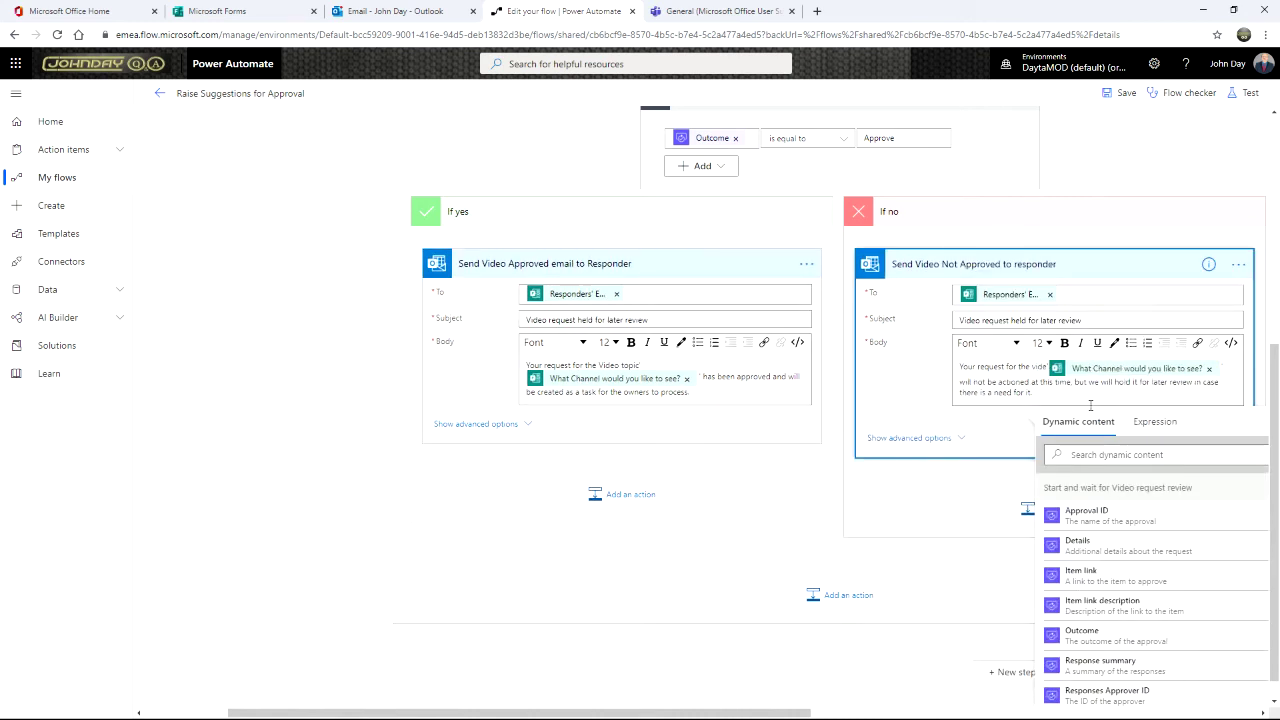
type(" topic")
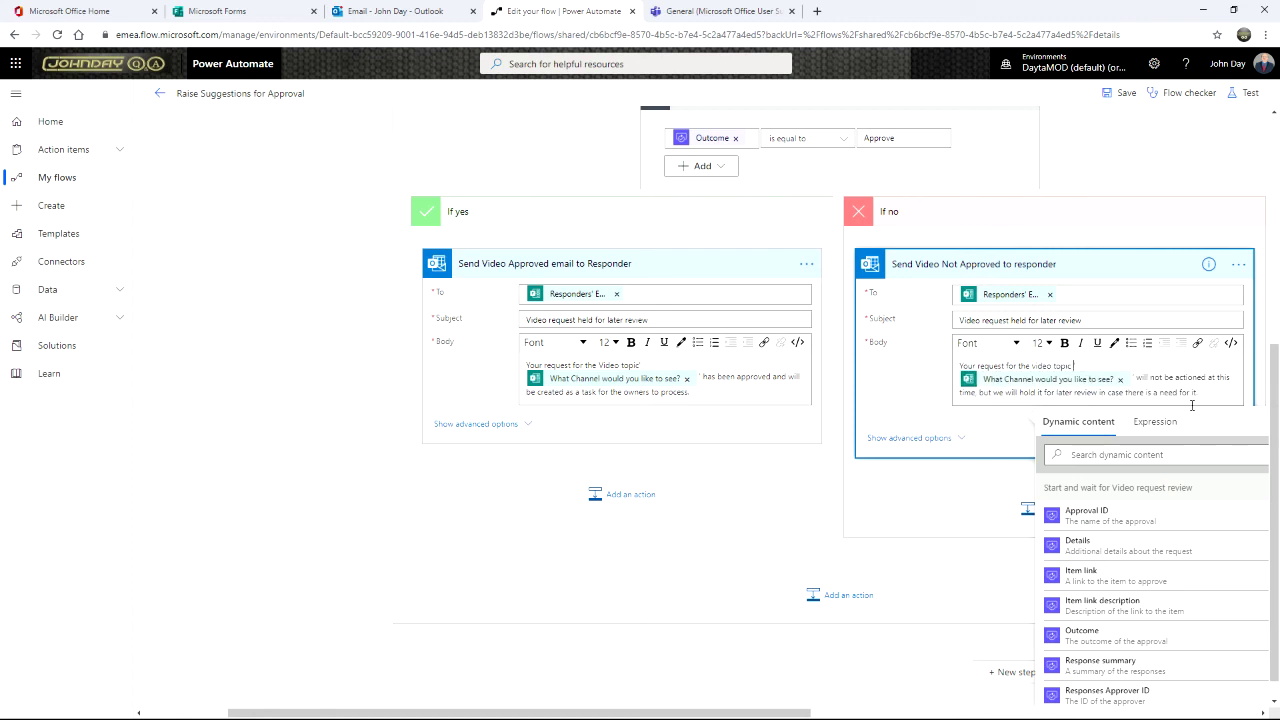
left_click(1263, 389)
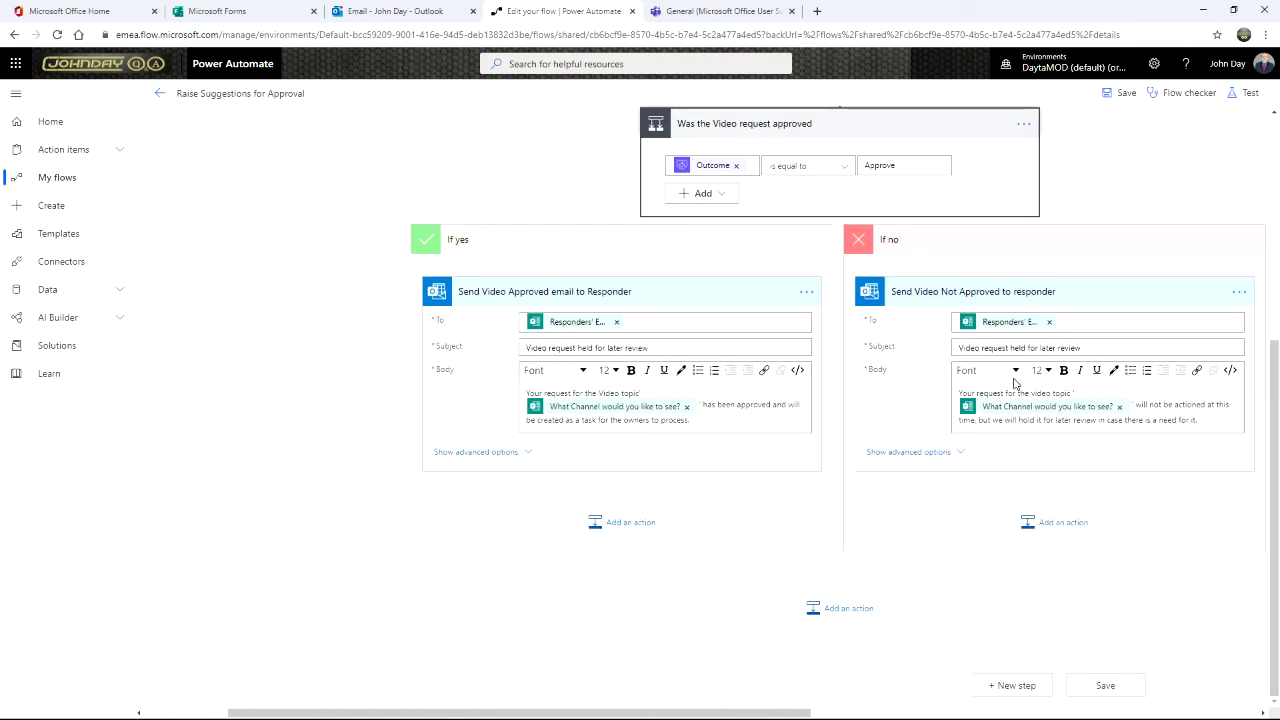
Step: Add the Planner "Create a task" action below the approved email in the Video condition's yes branch
scroll(1014, 384, "up", 1)
scroll(1012, 383, "down", 1)
scroll(978, 391, "up", 1)
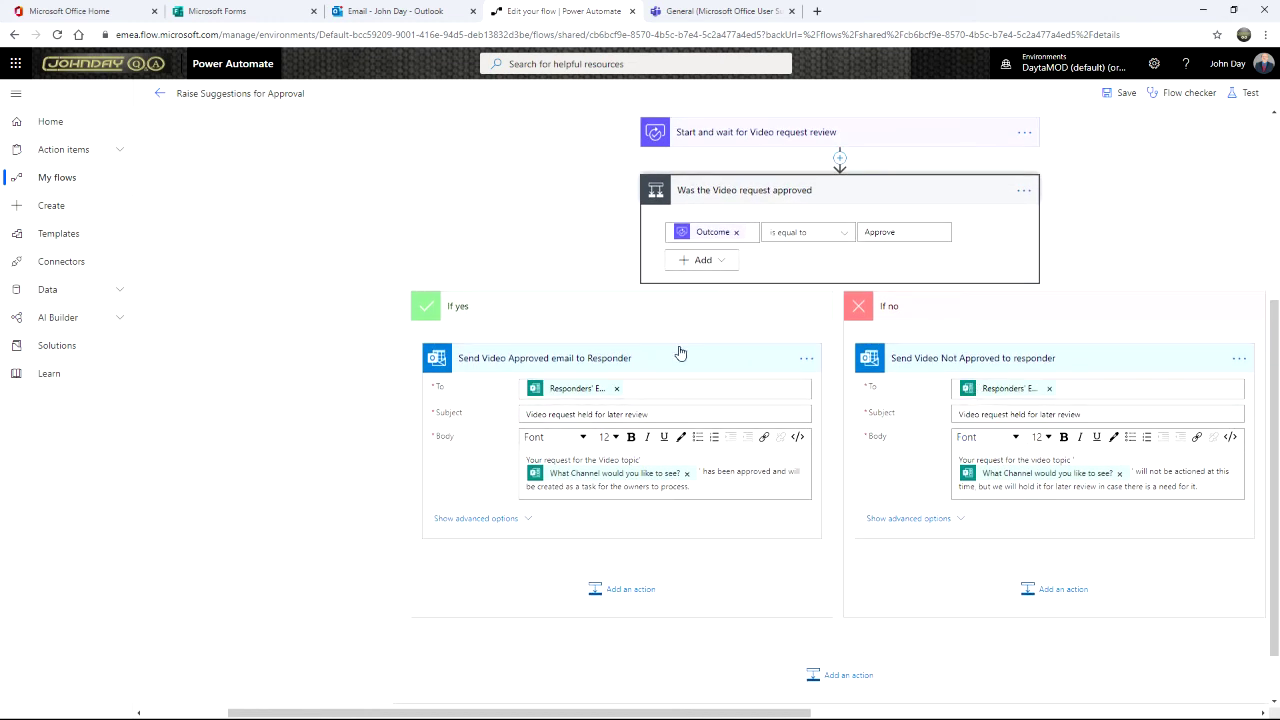
scroll(690, 380, "down", 1)
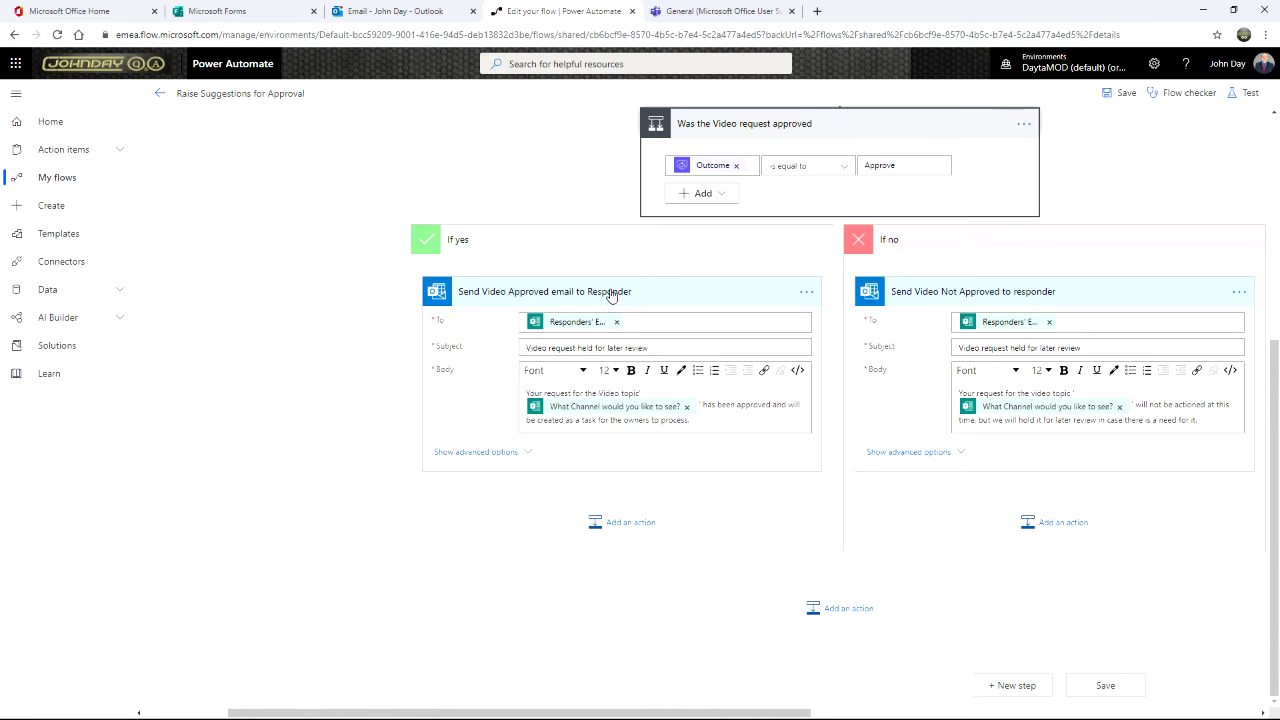
left_click(627, 524)
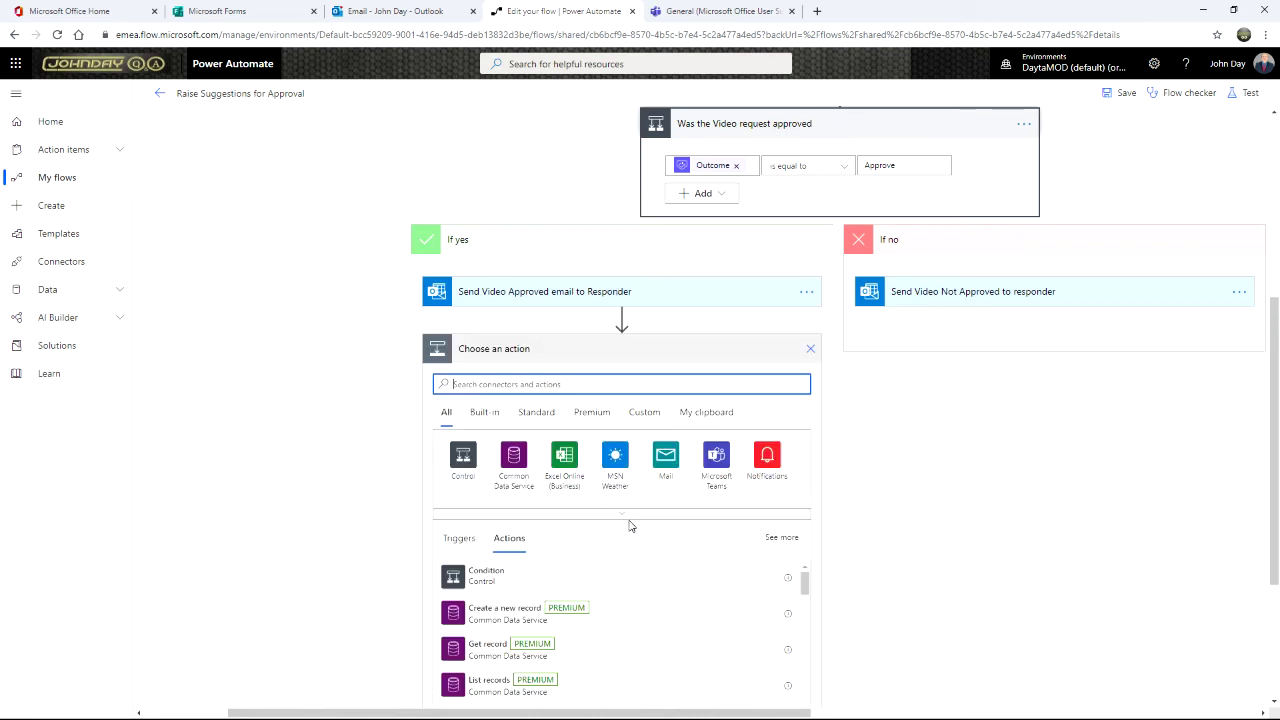
type("planner")
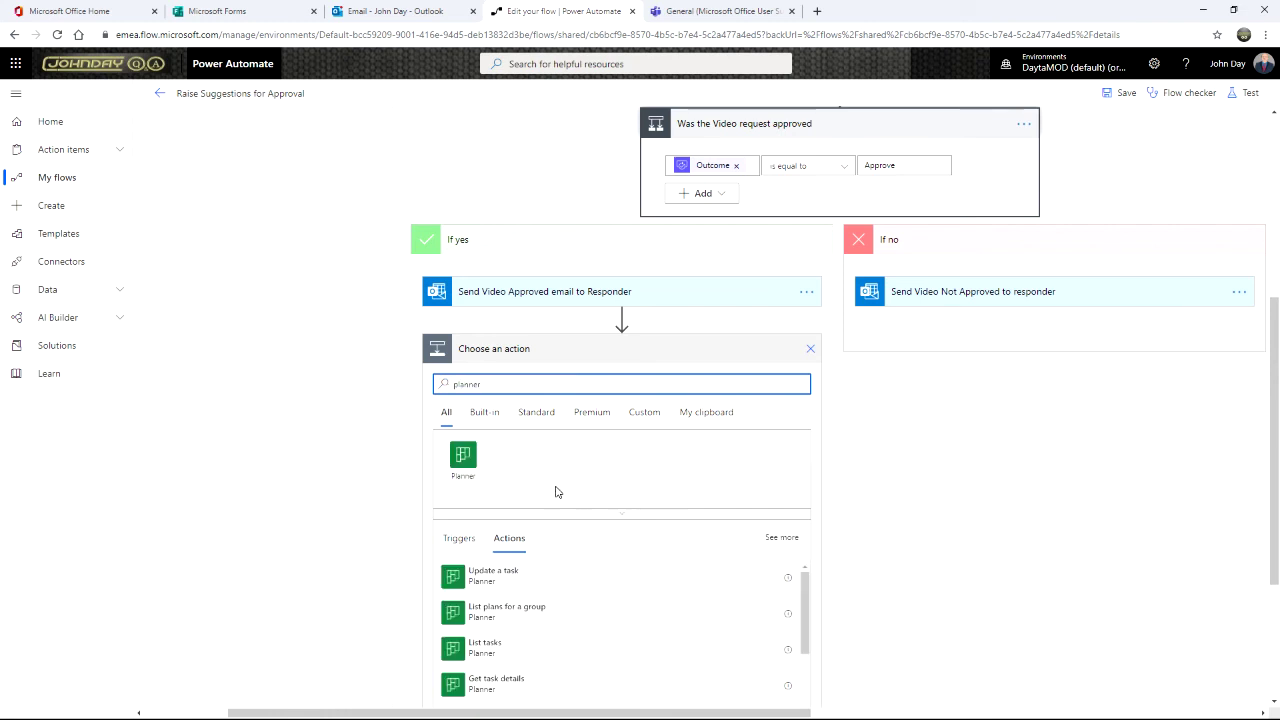
left_click(463, 457)
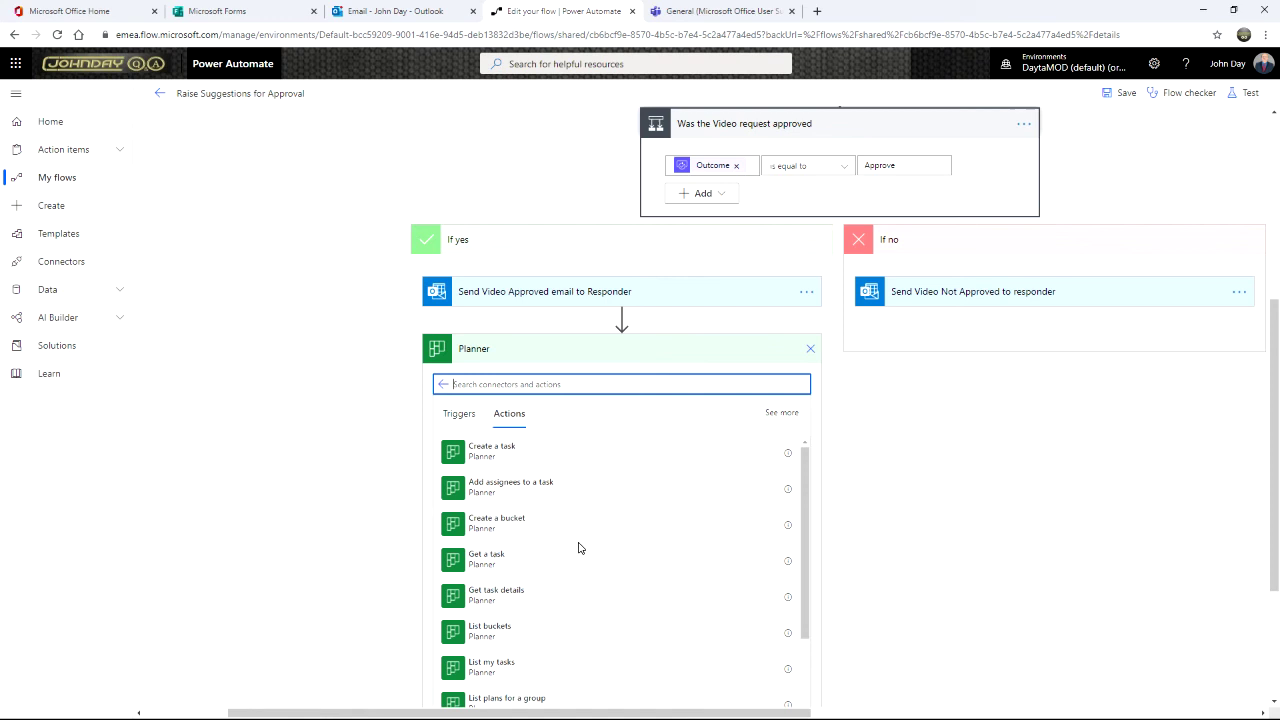
left_click(468, 458)
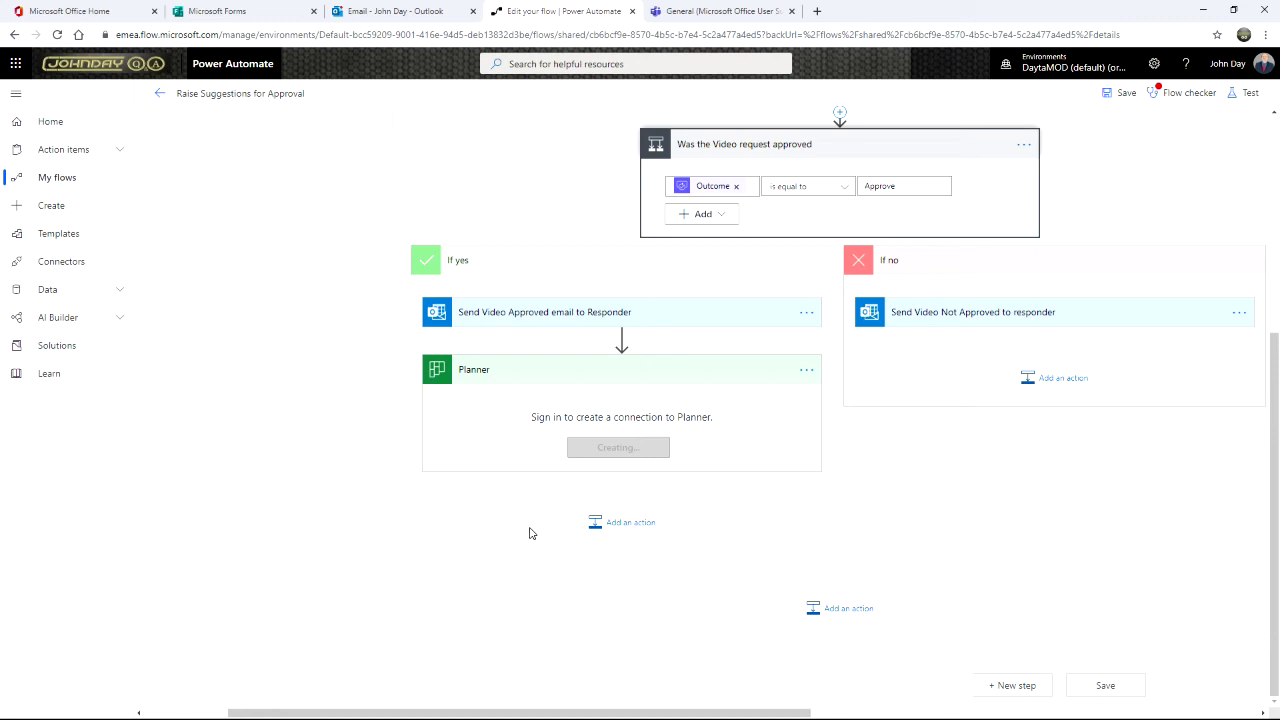
Step: Switch to Microsoft Teams and view the MOUSE Design & Maintenance plan board in the ZAdmin channel
left_click(722, 11)
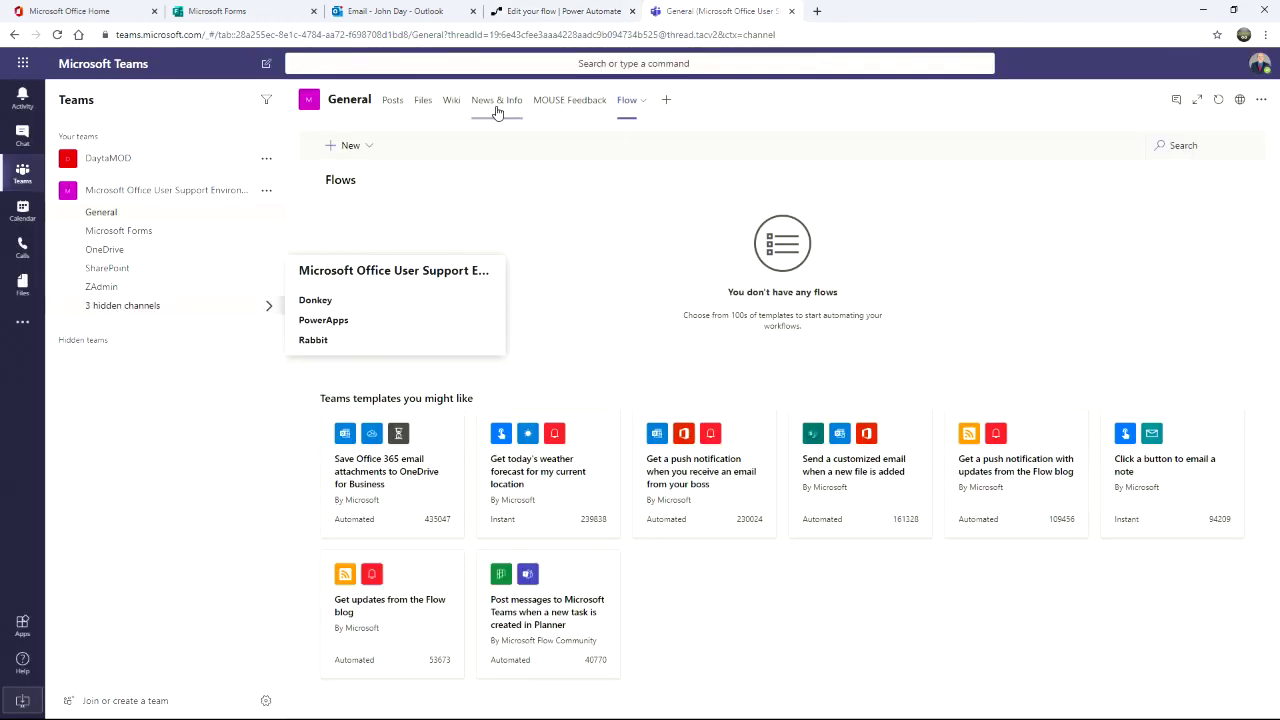
left_click(99, 217)
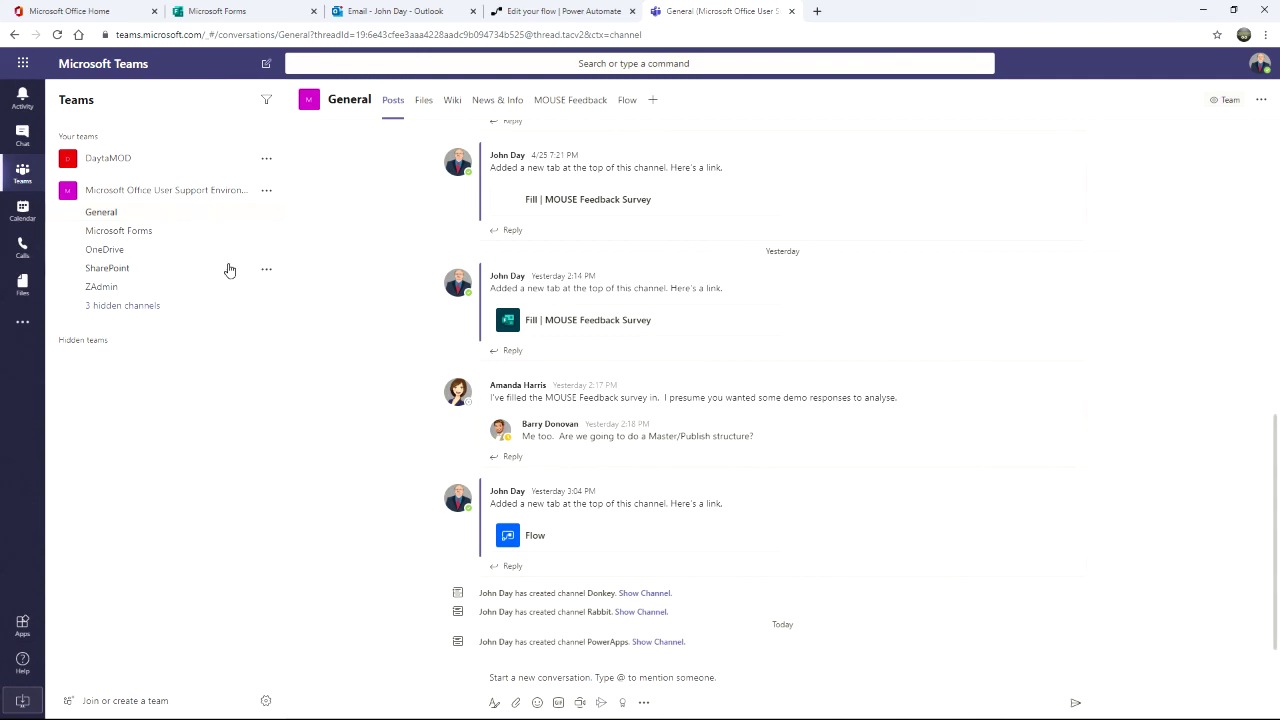
left_click(100, 287)
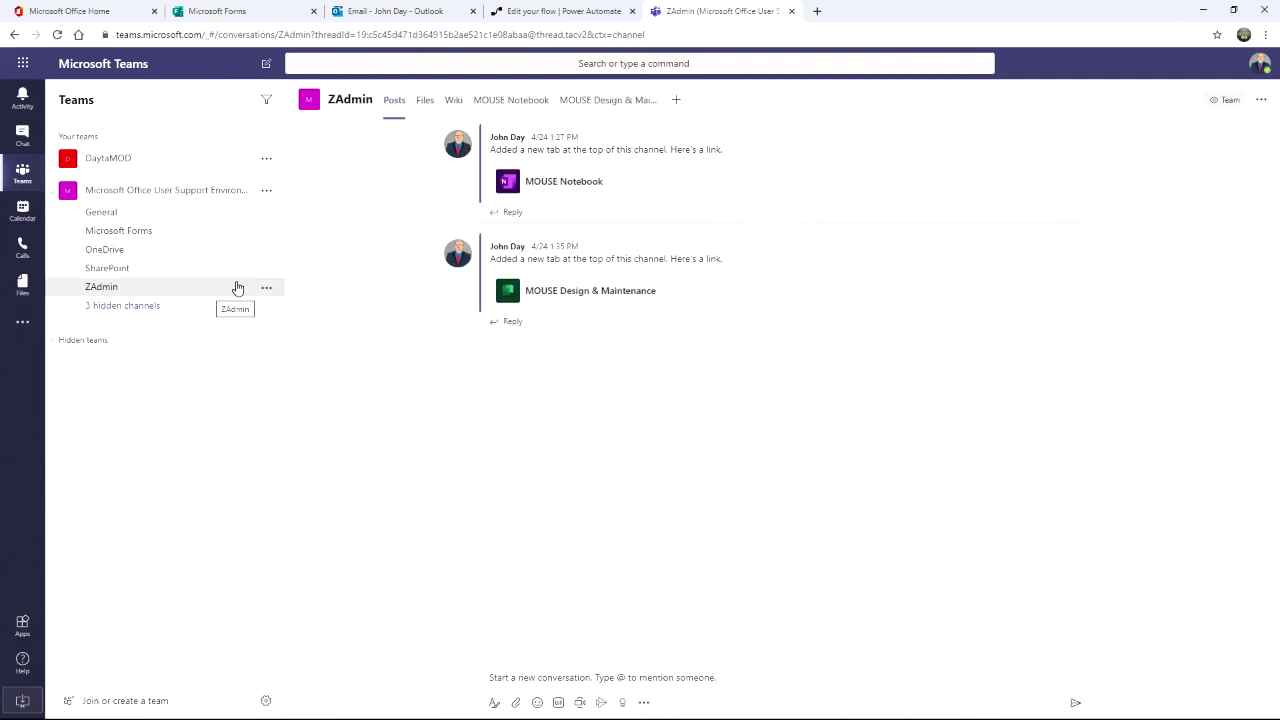
left_click(612, 102)
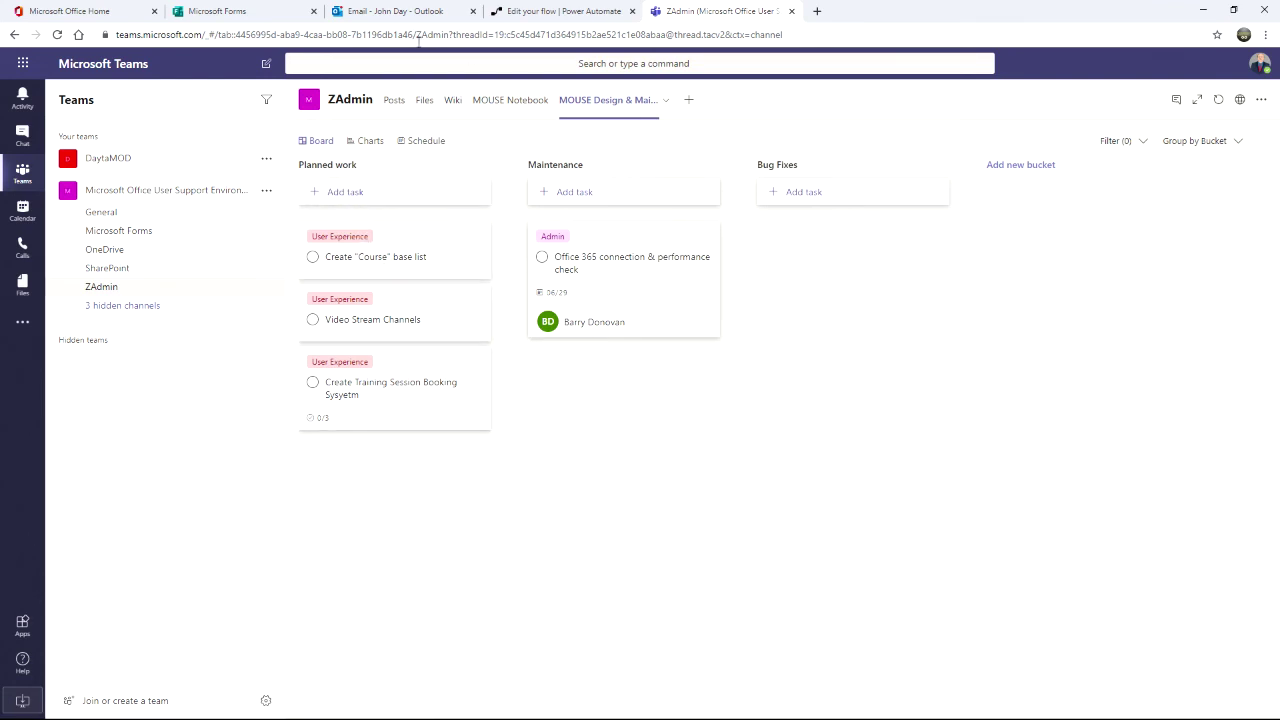
Step: Back in Power Automate, set the task's group to Microsoft Office User Support Environment and its plan to MOUSE Design & Maintenance
left_click(535, 12)
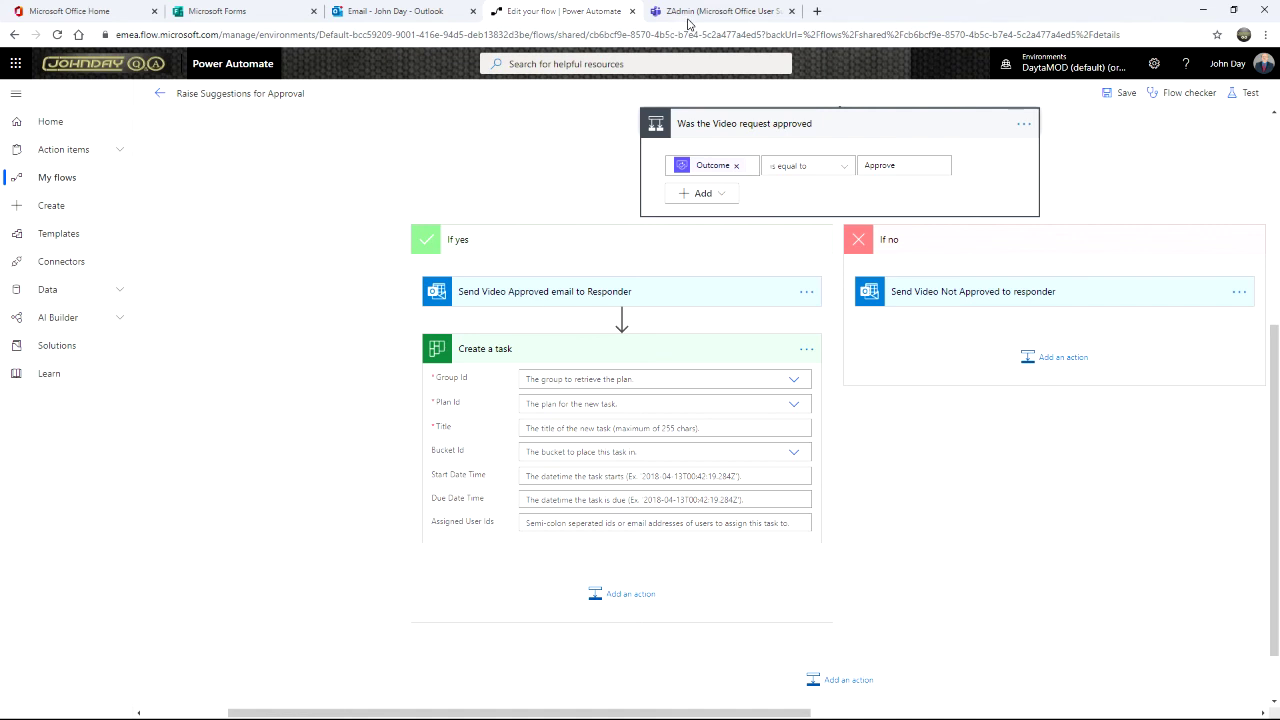
left_click(591, 382)
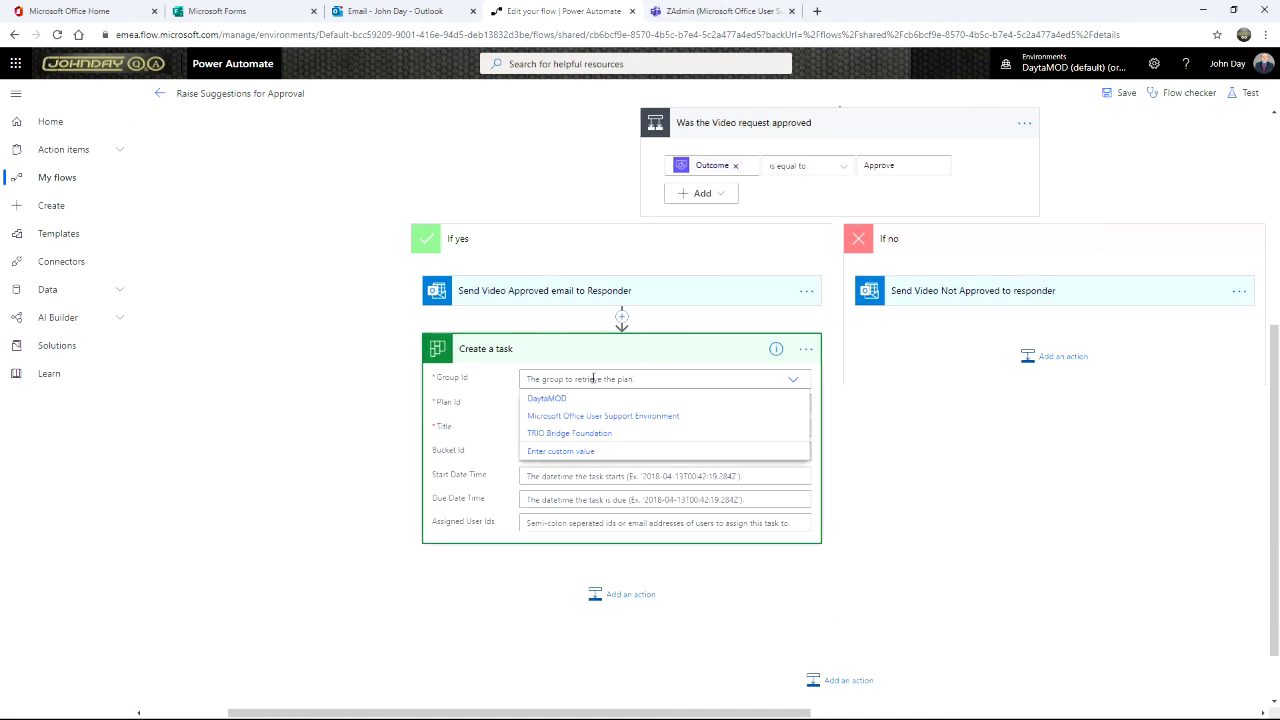
left_click(590, 417)
left_click(558, 404)
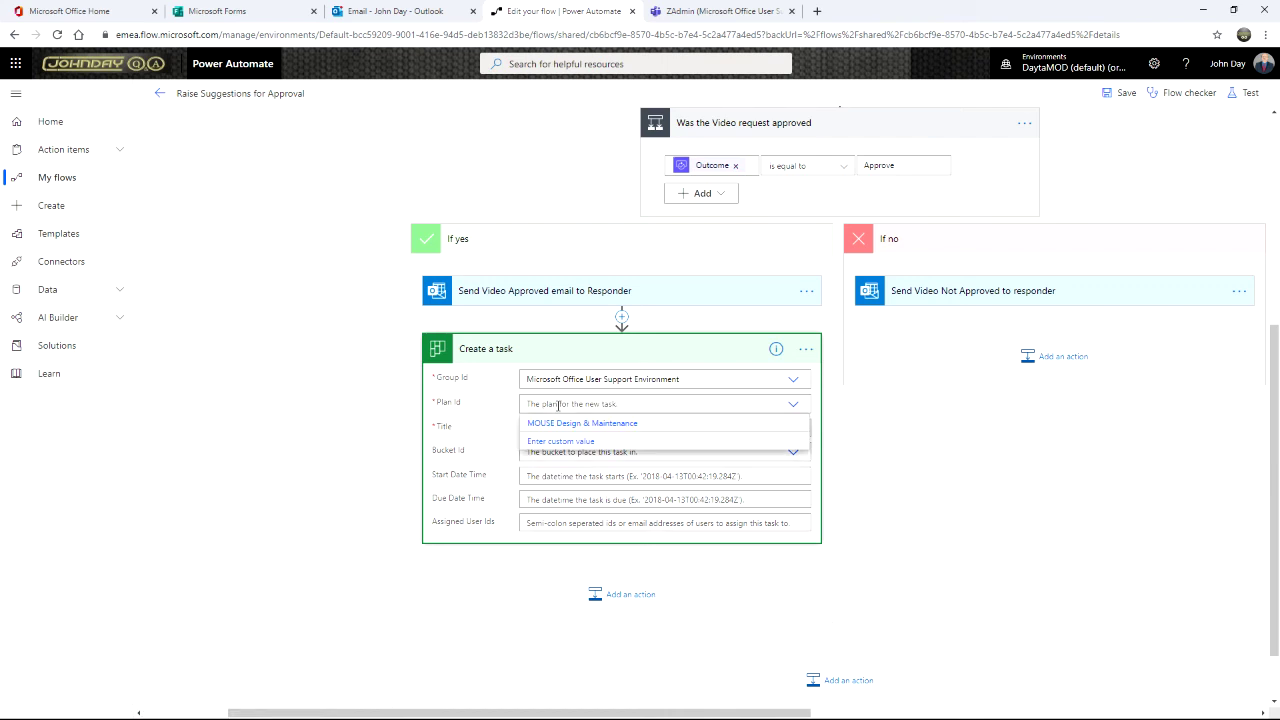
left_click(575, 424)
Step: Title the task "Video", the "What Video would you like to see?" answer and "(User request)", and assign the Planned work bucket
left_click(547, 428)
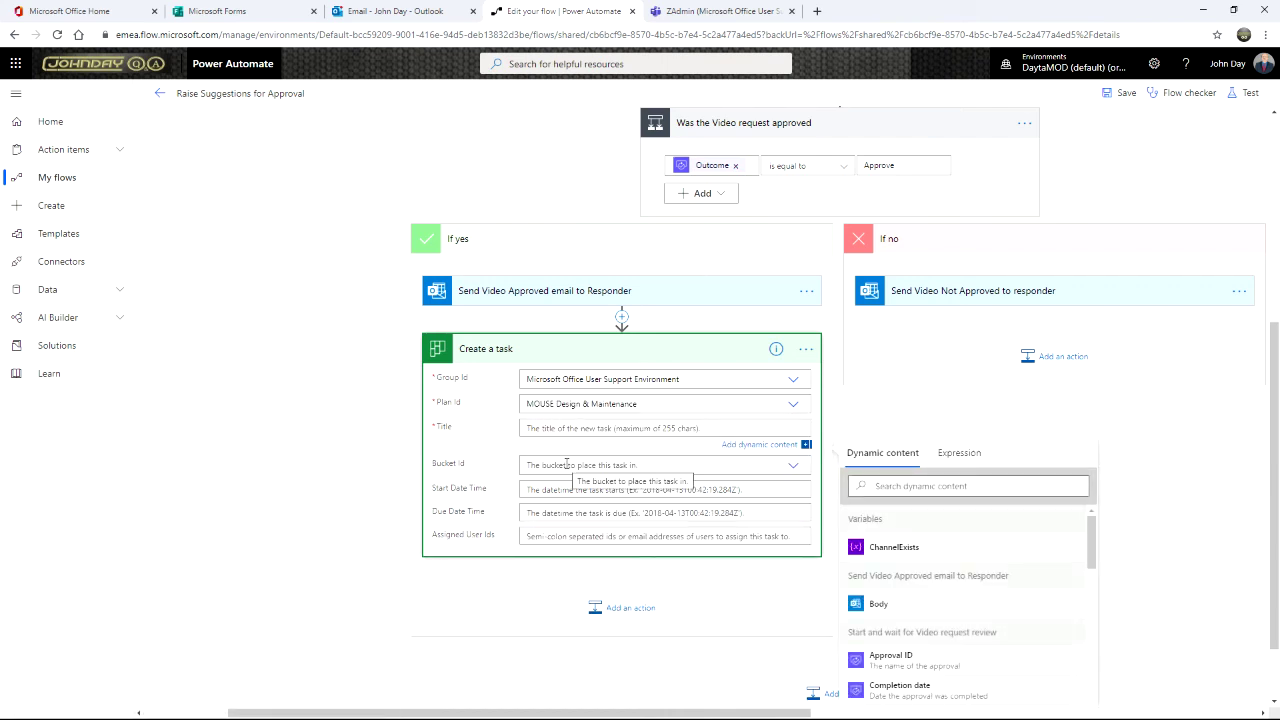
type("Video")
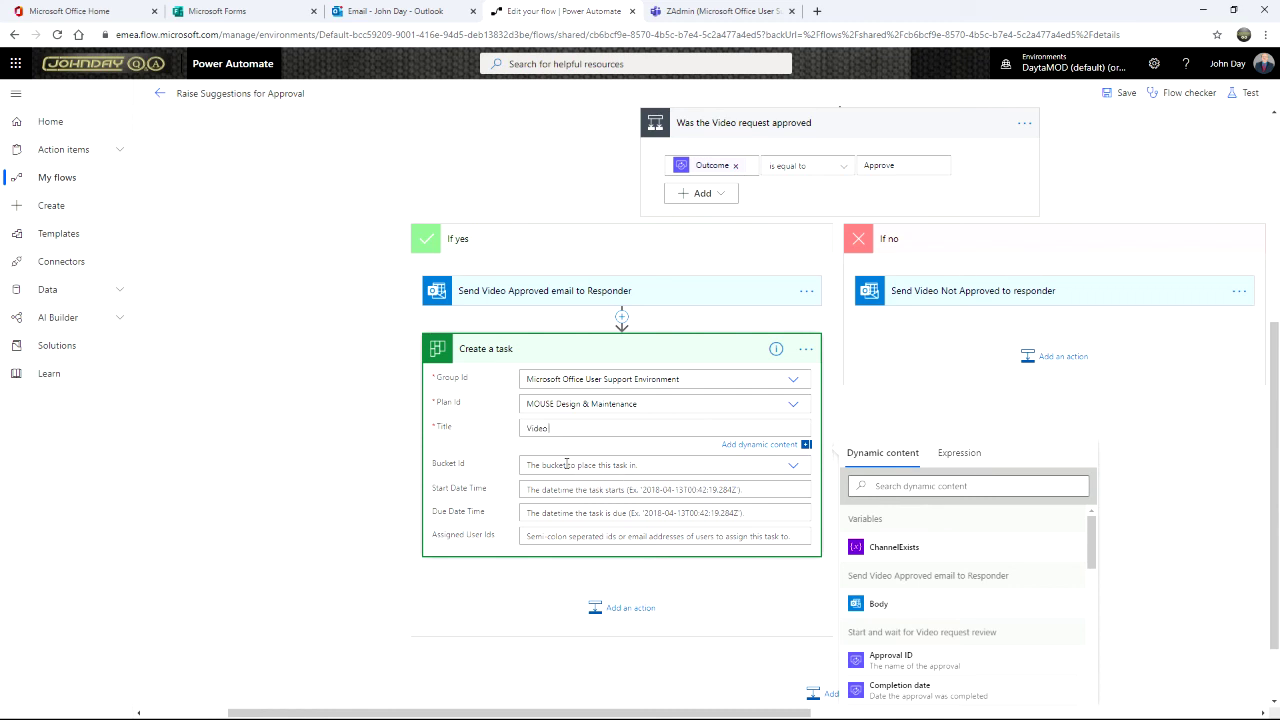
scroll(1248, 575, "down", 1)
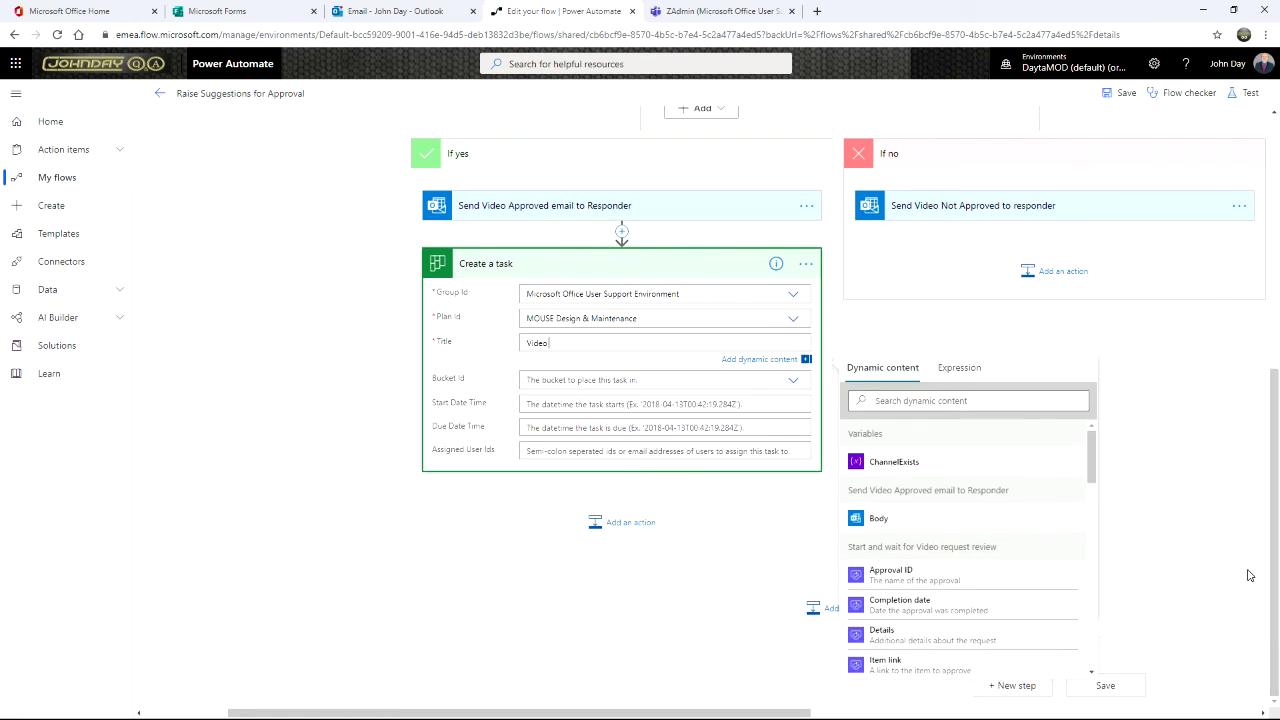
left_click_drag(1091, 476, 1090, 660)
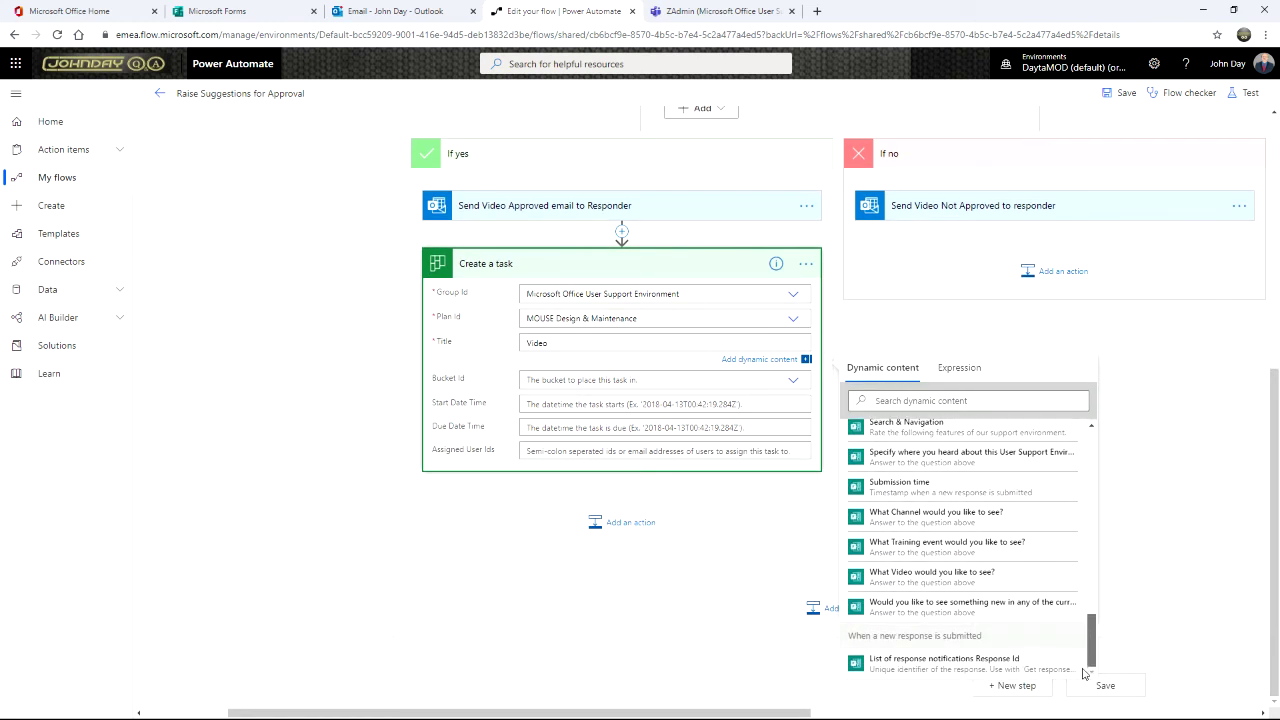
left_click(925, 575)
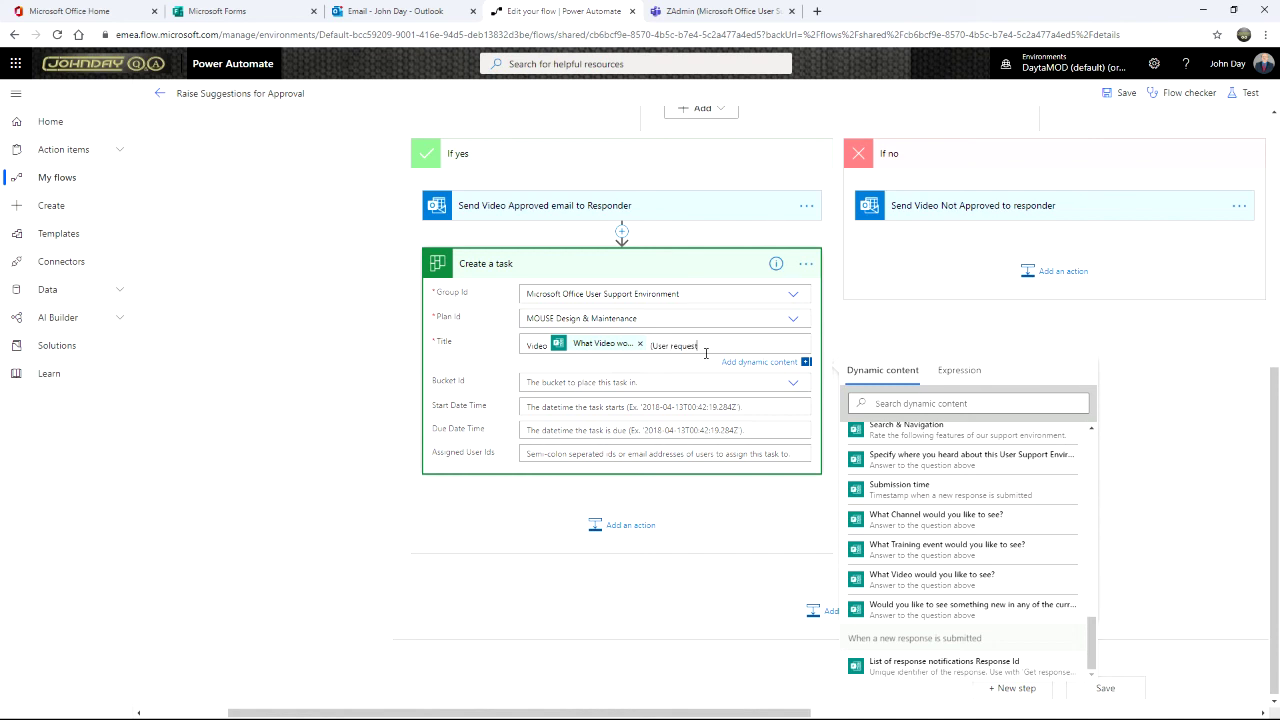
left_click(658, 383)
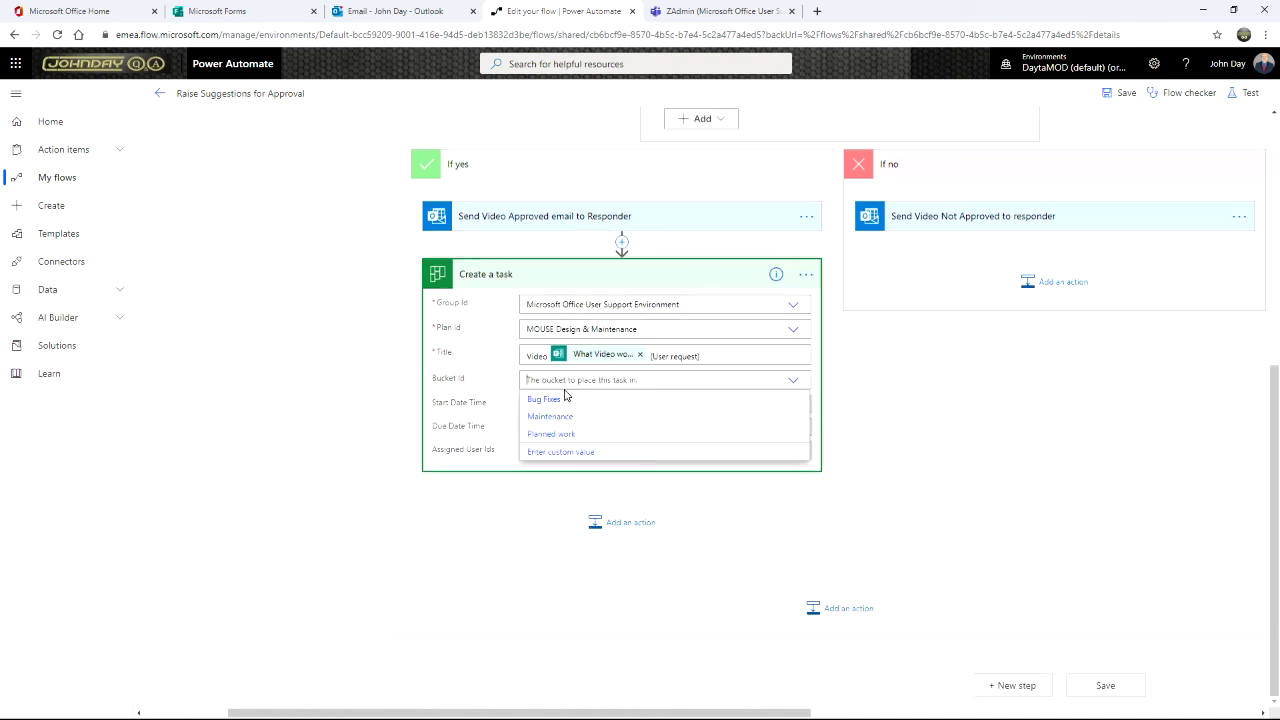
left_click(553, 434)
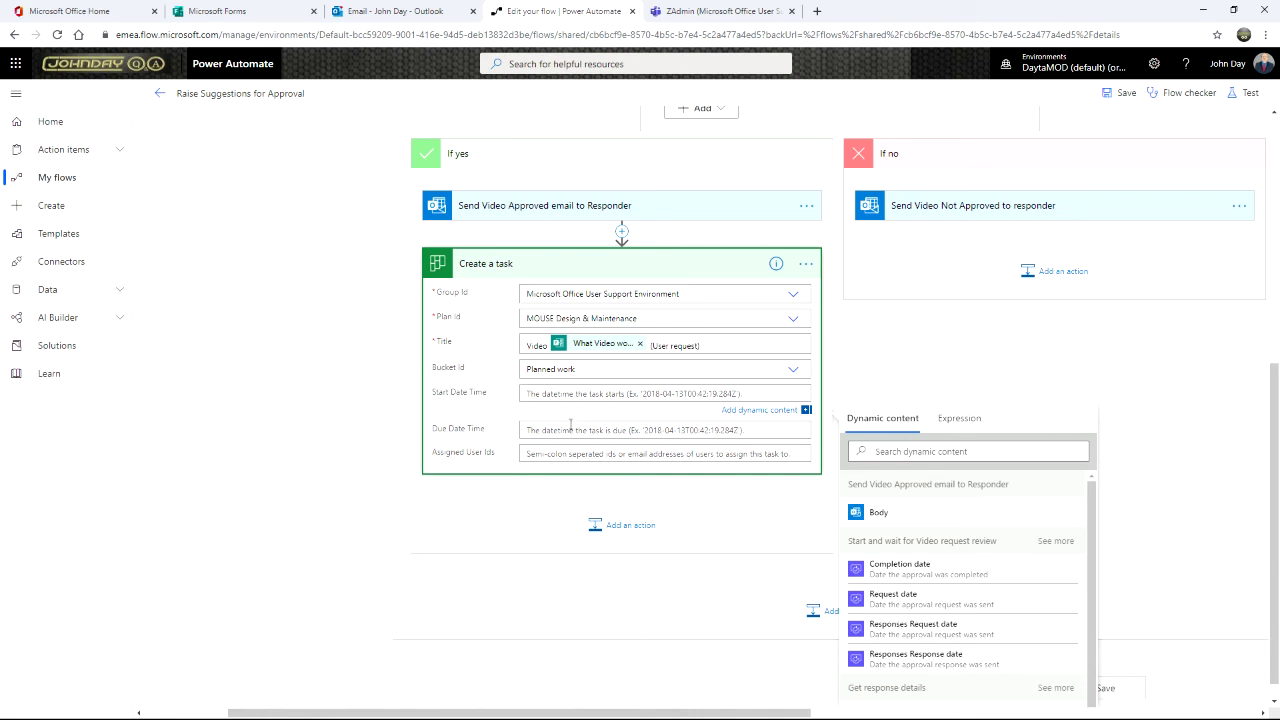
Step: Set the task's due date time to the expression addDays(utcNow(),28)
left_click(570, 430)
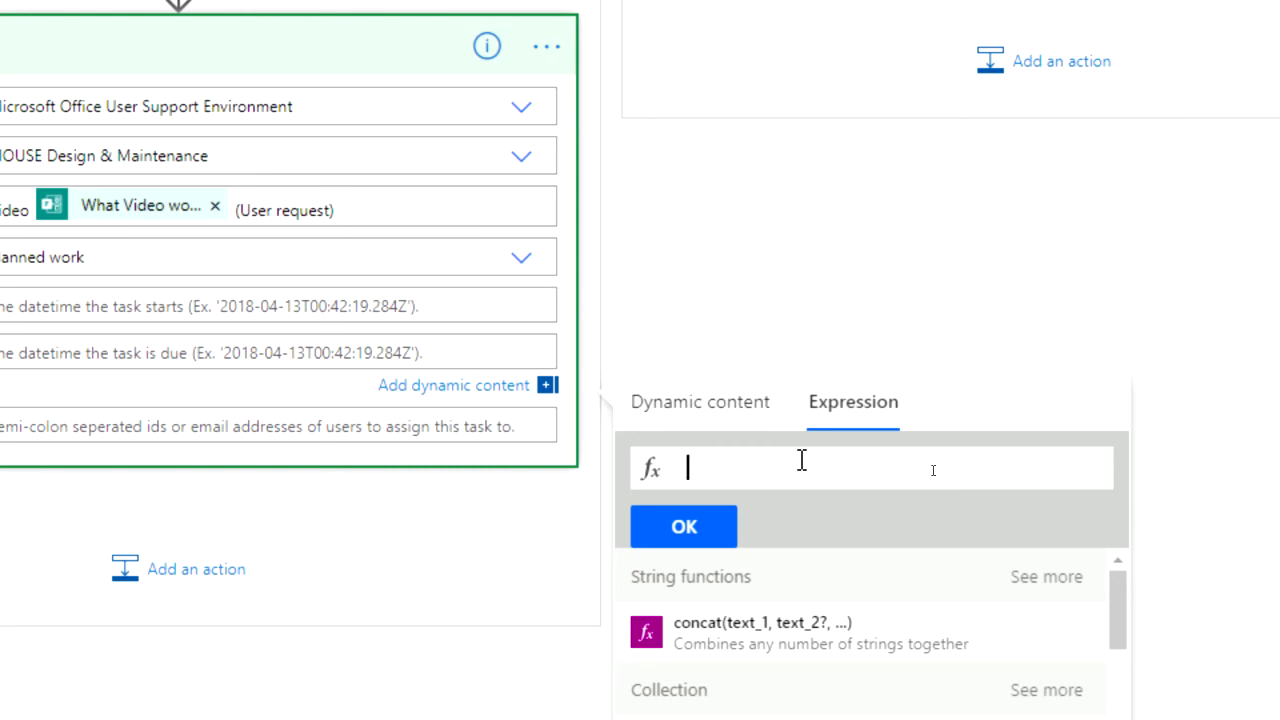
type("add")
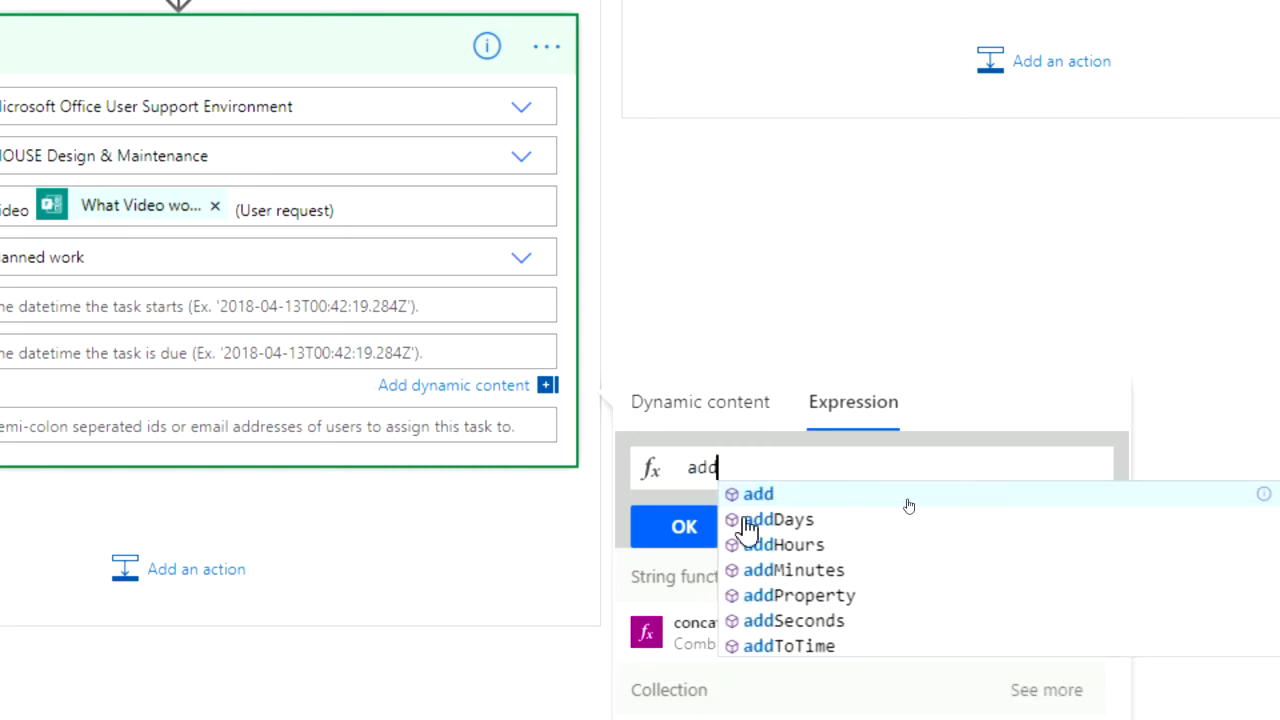
left_click(747, 520)
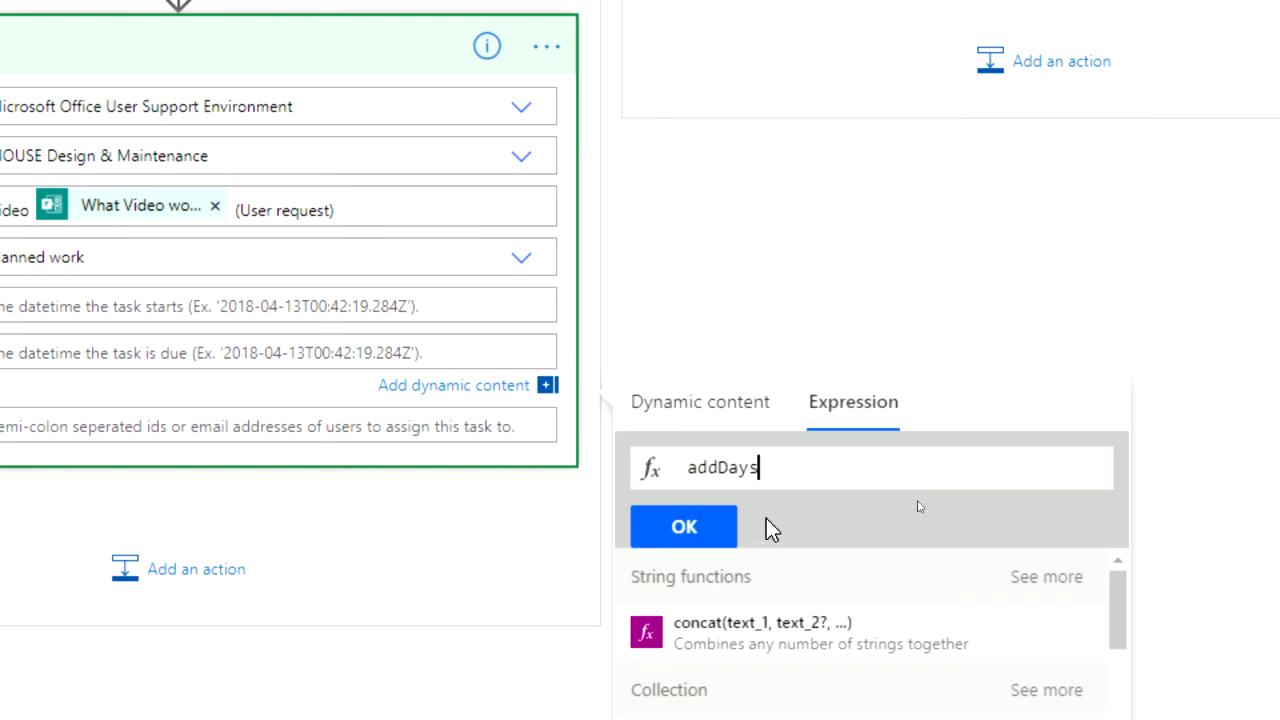
type("(")
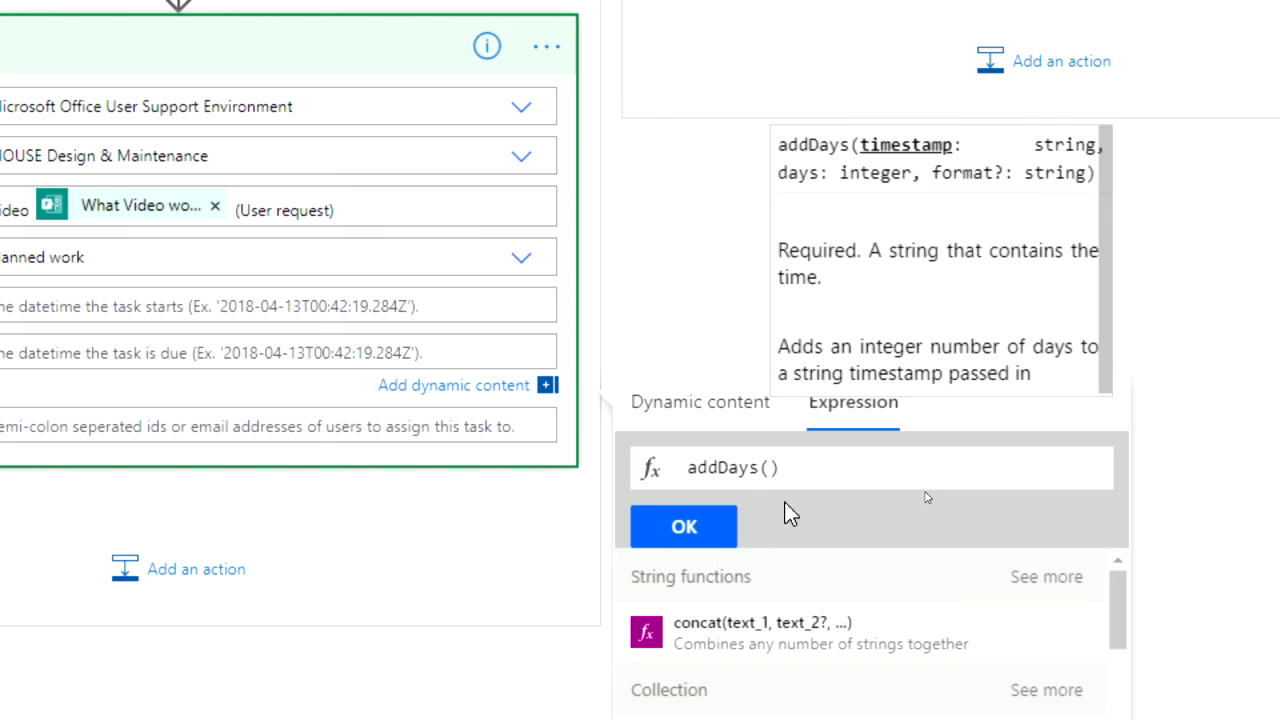
type("utc")
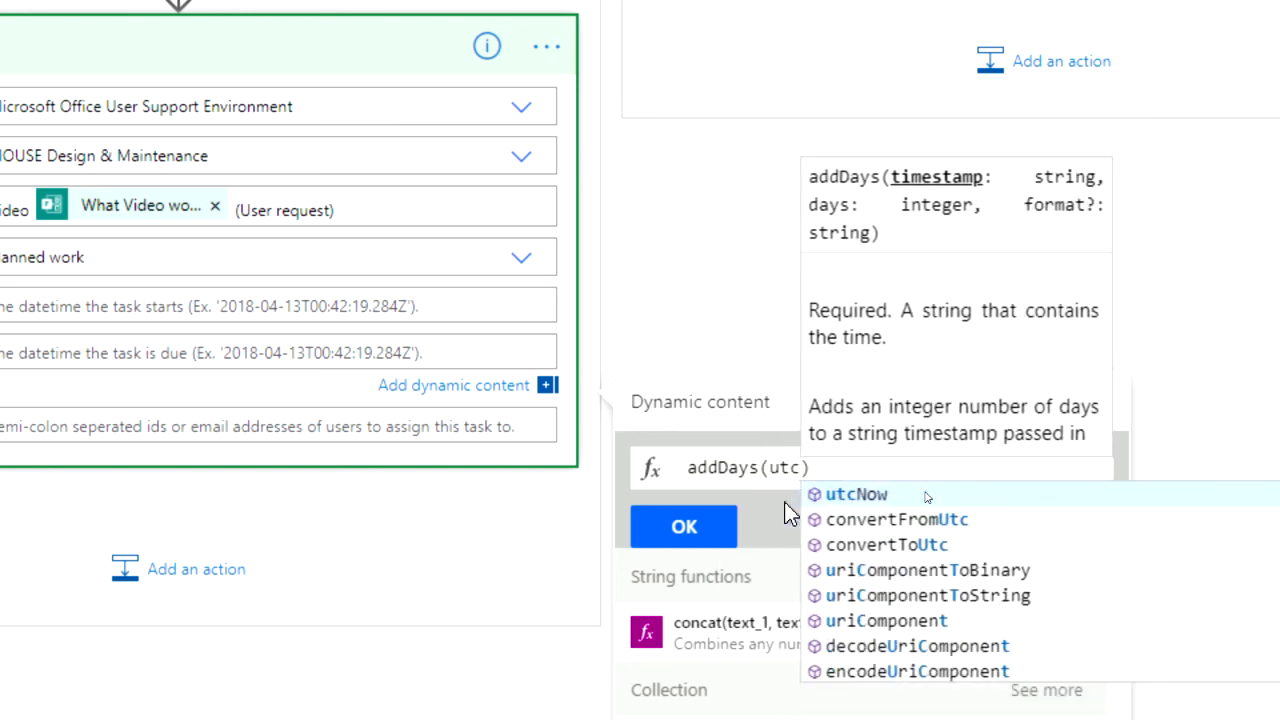
left_click(856, 494)
type(",")
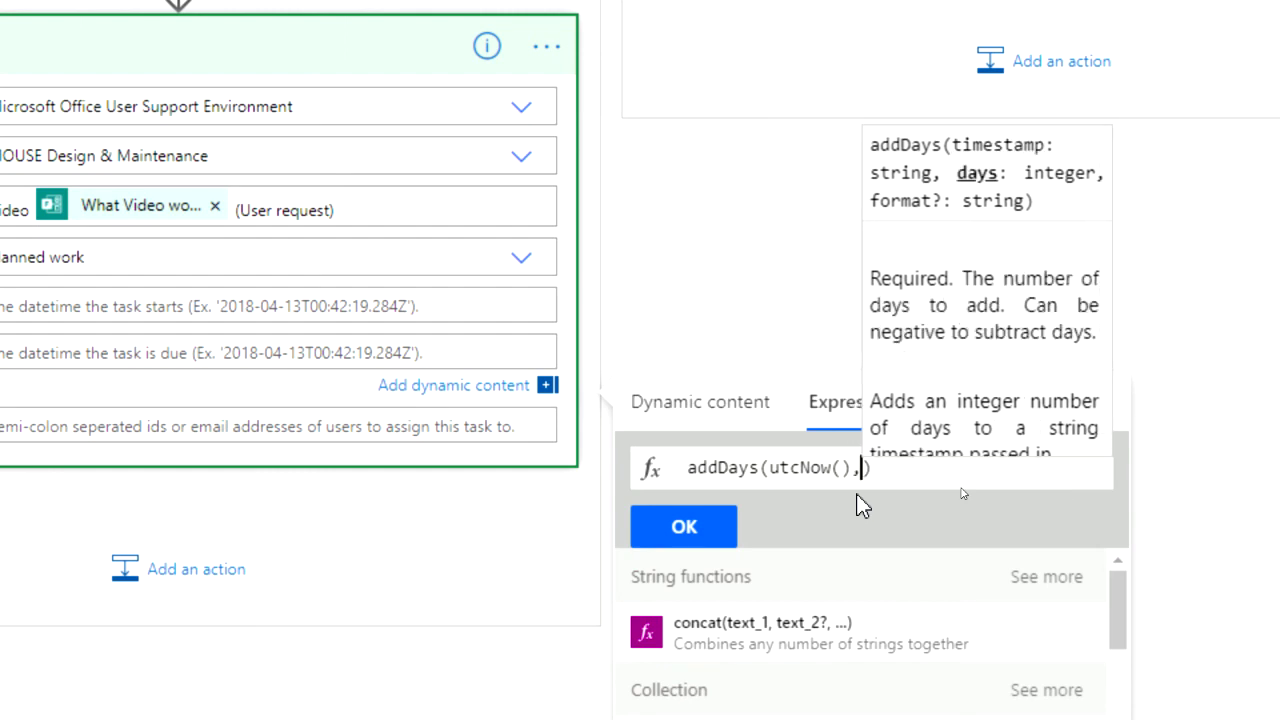
type("28")
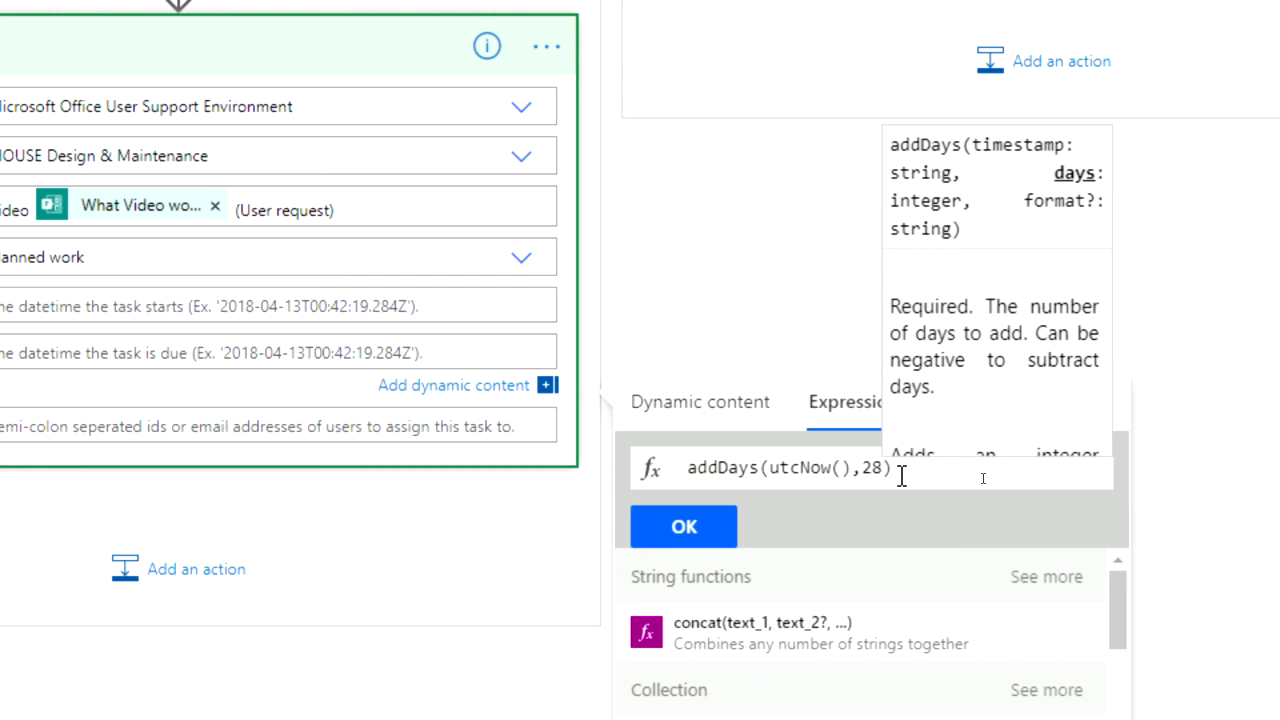
left_click(686, 527)
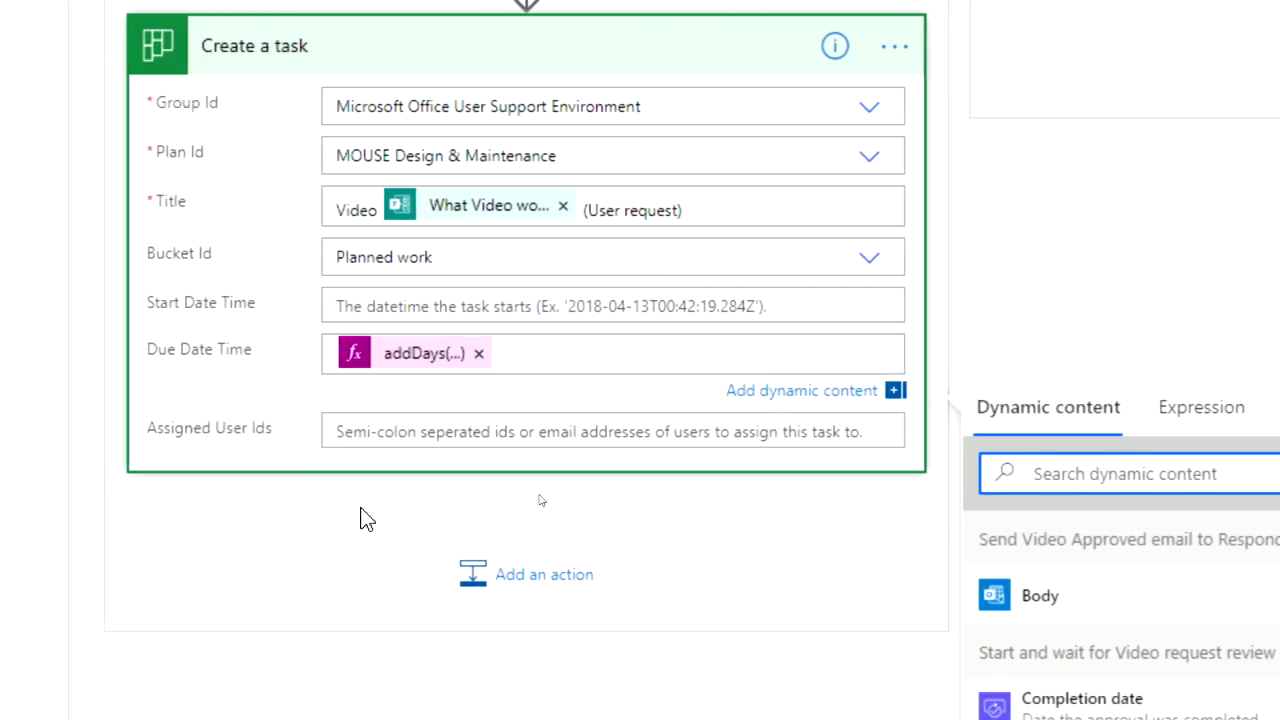
Step: Set the task's start date time to the expression utcNow()
left_click(371, 432)
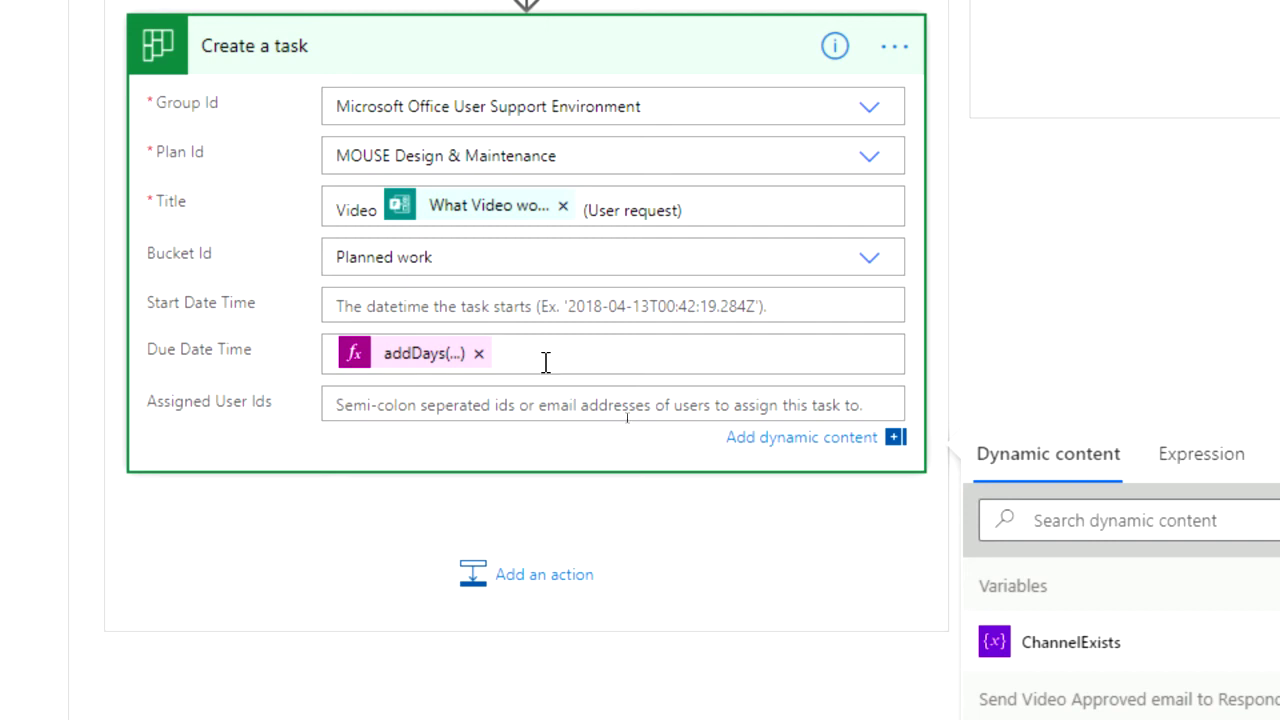
left_click(451, 313)
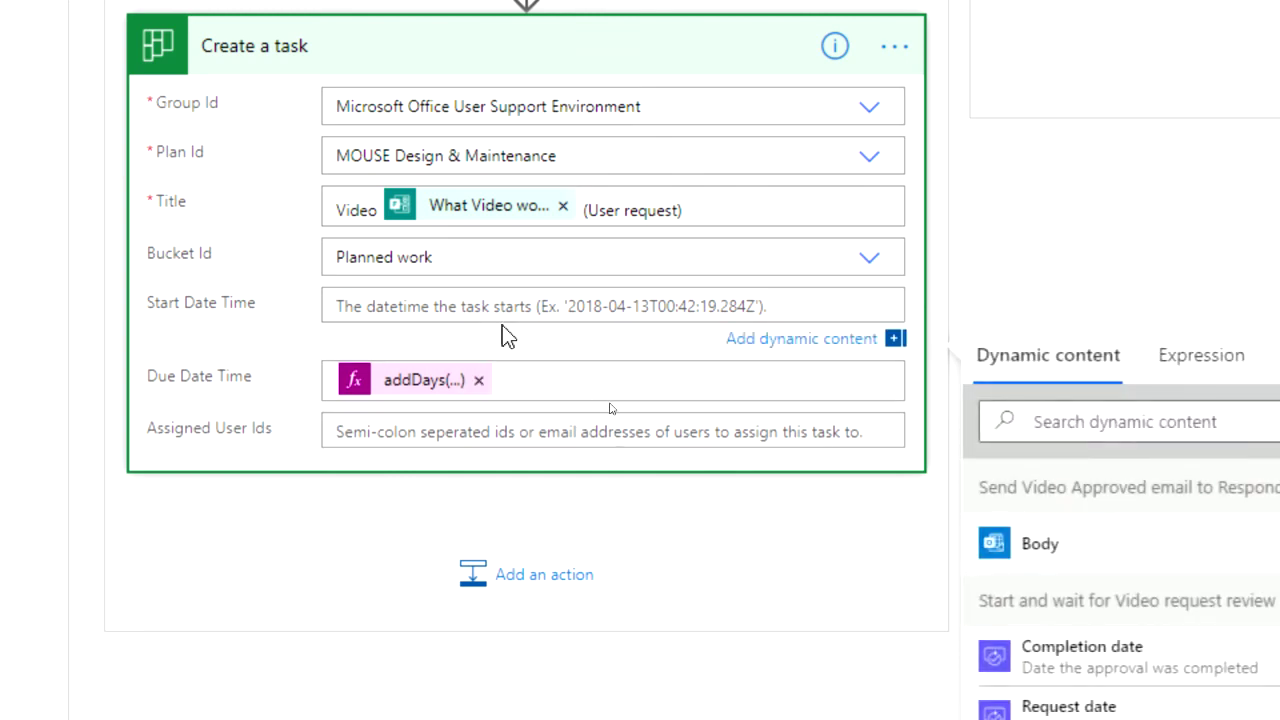
left_click(1091, 422)
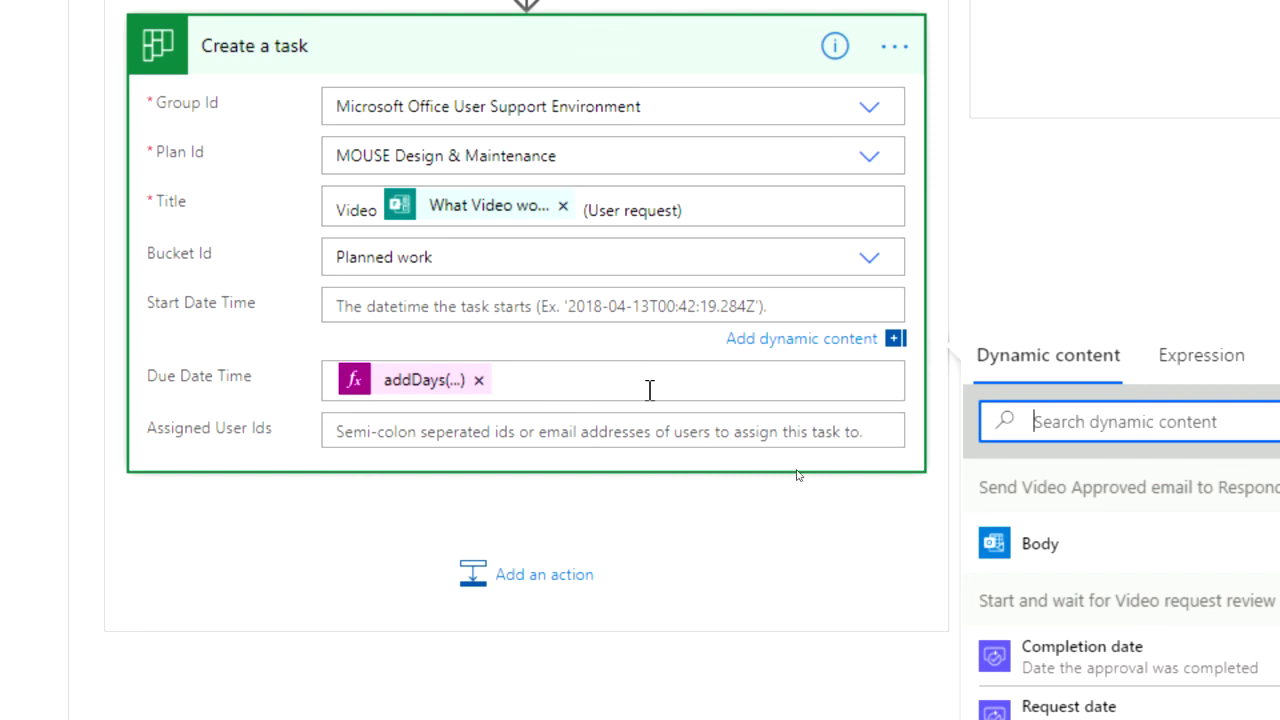
left_click(1011, 357)
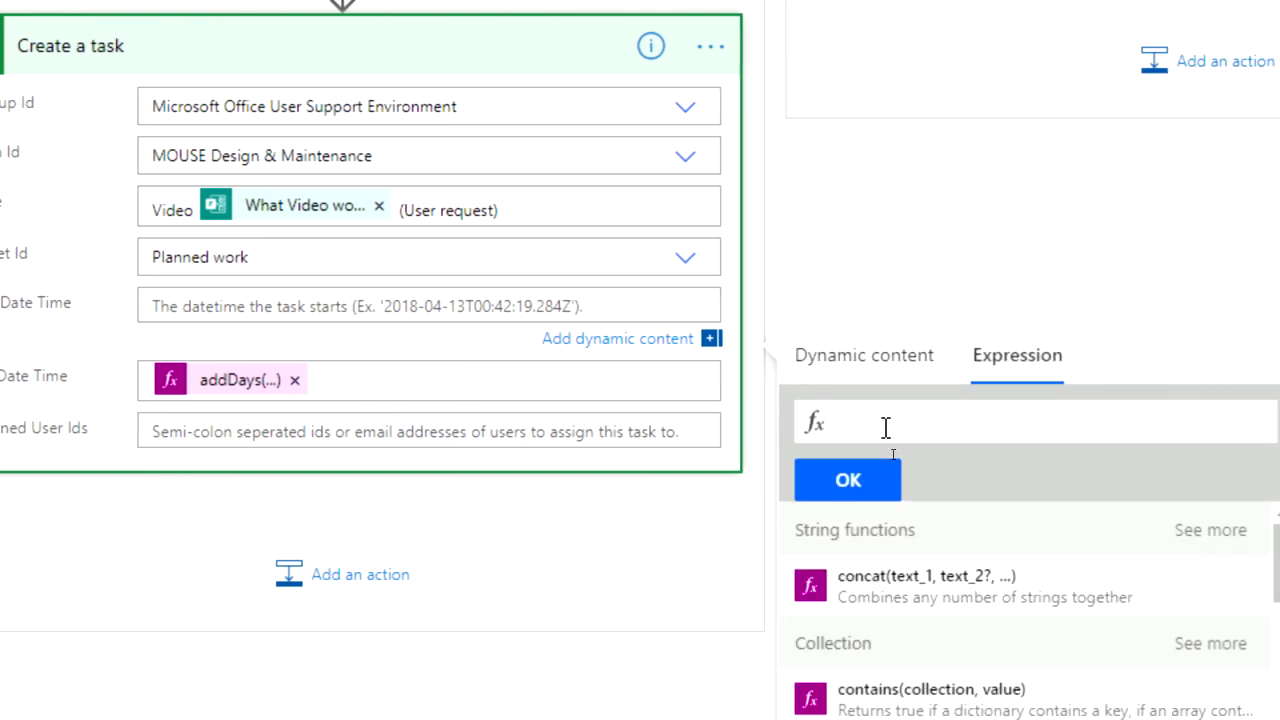
type("utc")
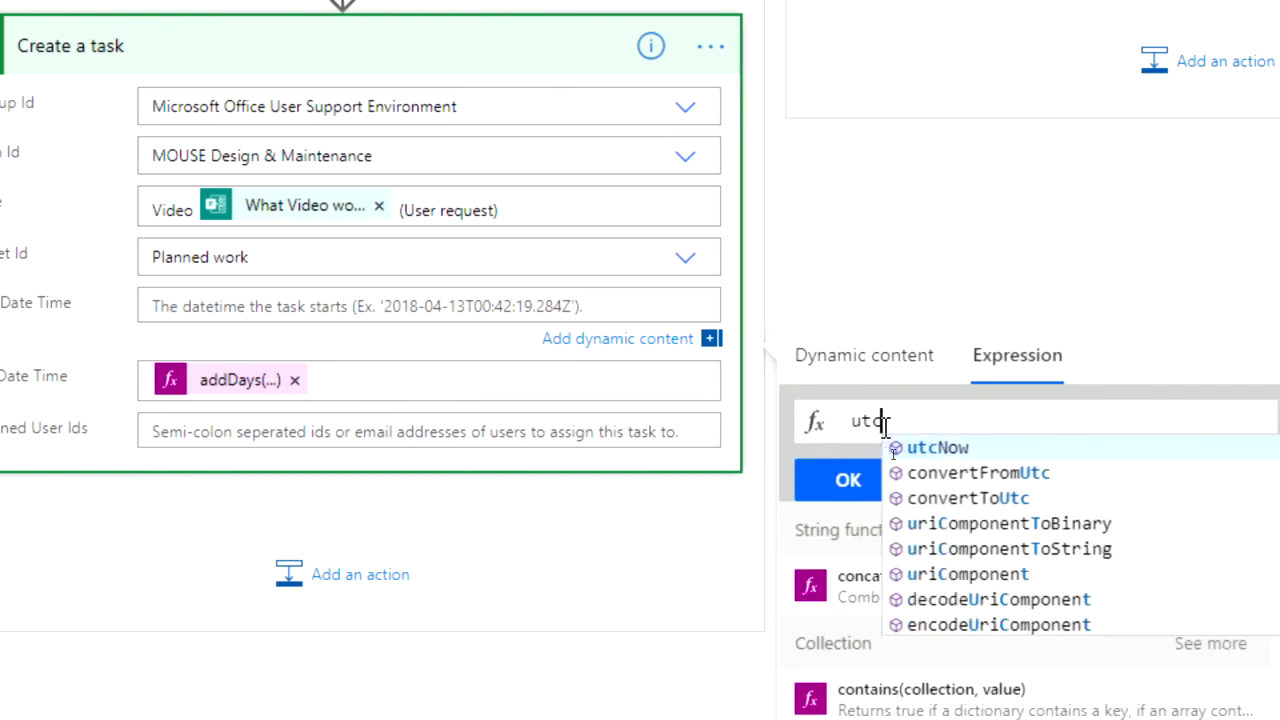
left_click(935, 448)
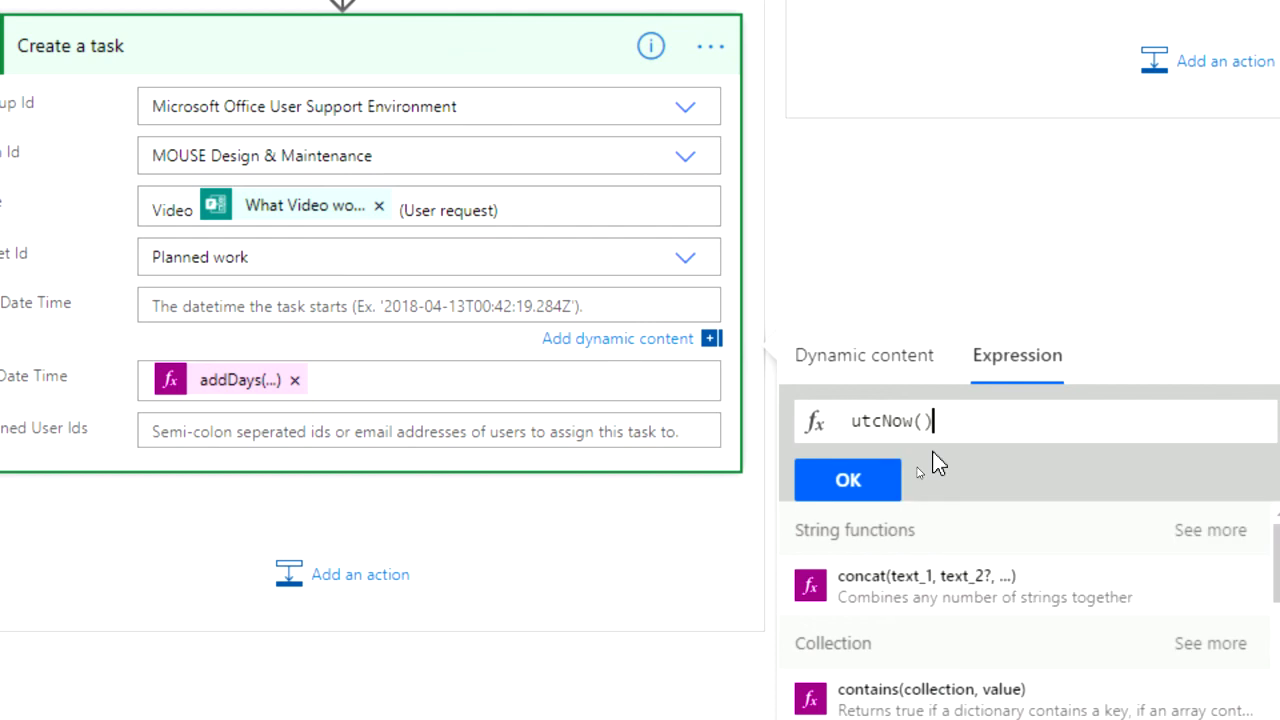
left_click(847, 478)
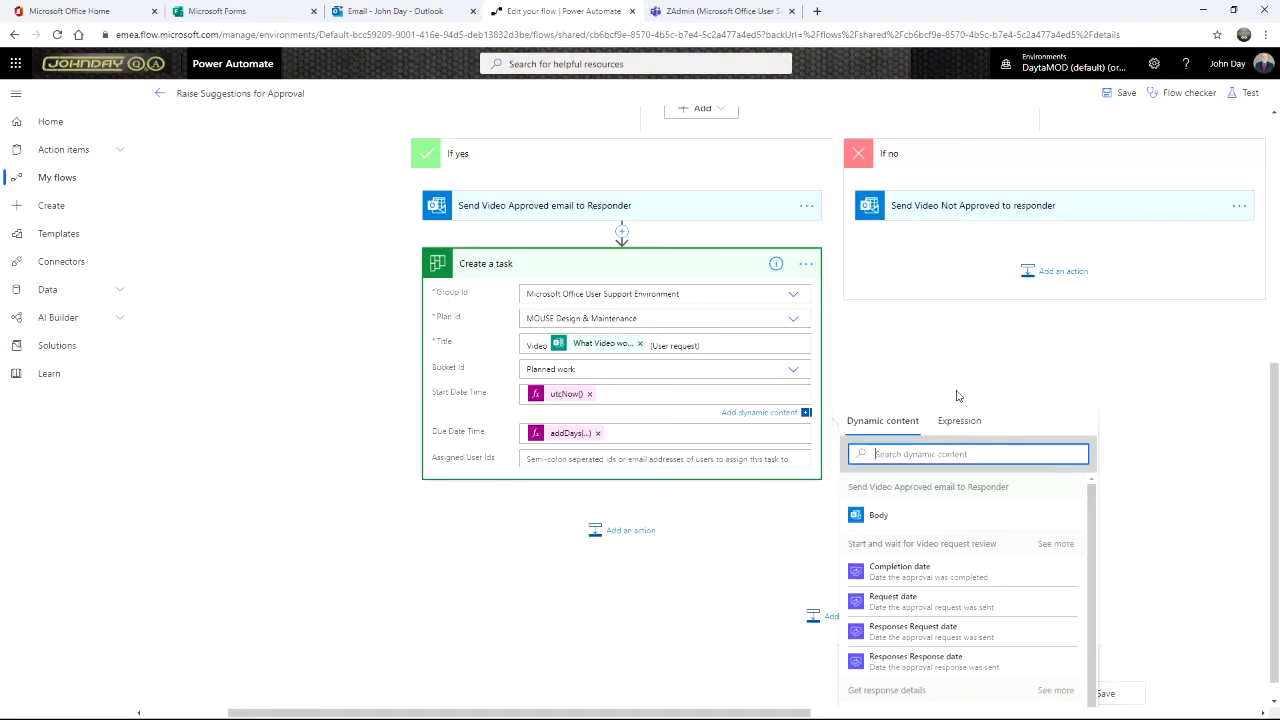
Step: Save the flow and review the finished Video case from the approval condition through the Planner task
left_click(1035, 349)
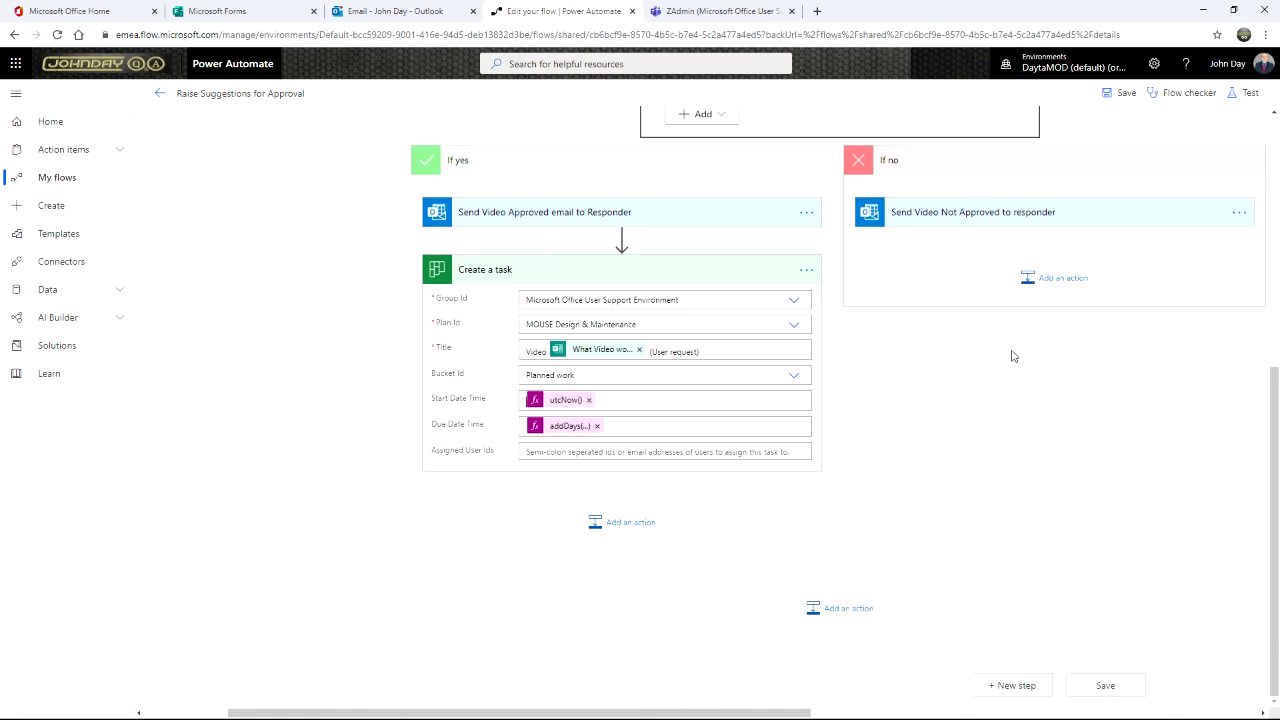
left_click(1114, 95)
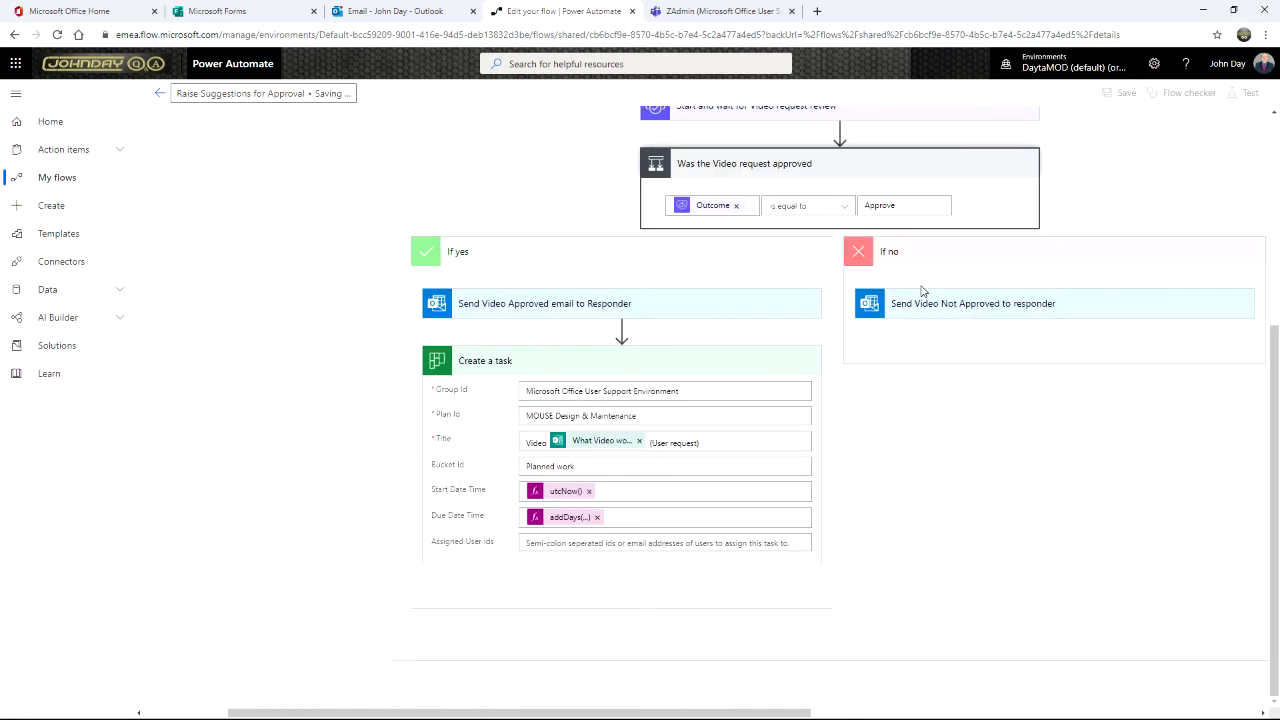
scroll(890, 350, "up", 3)
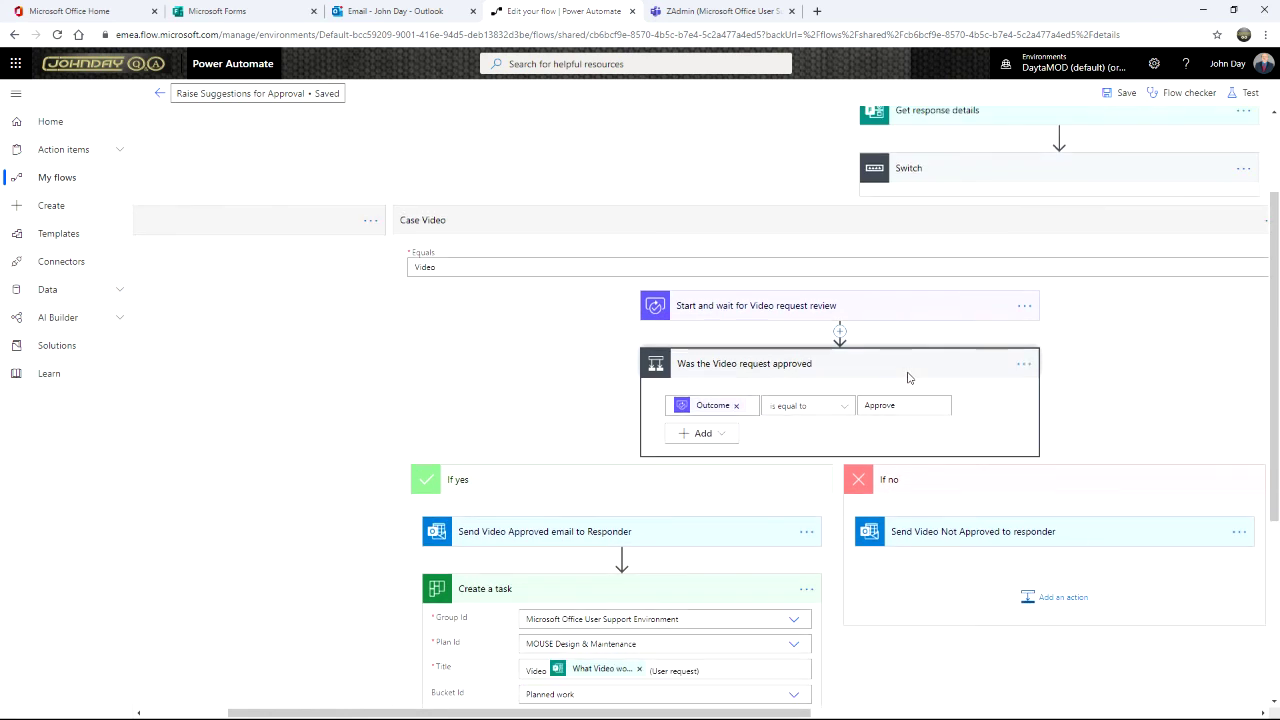
scroll(910, 378, "down", 3)
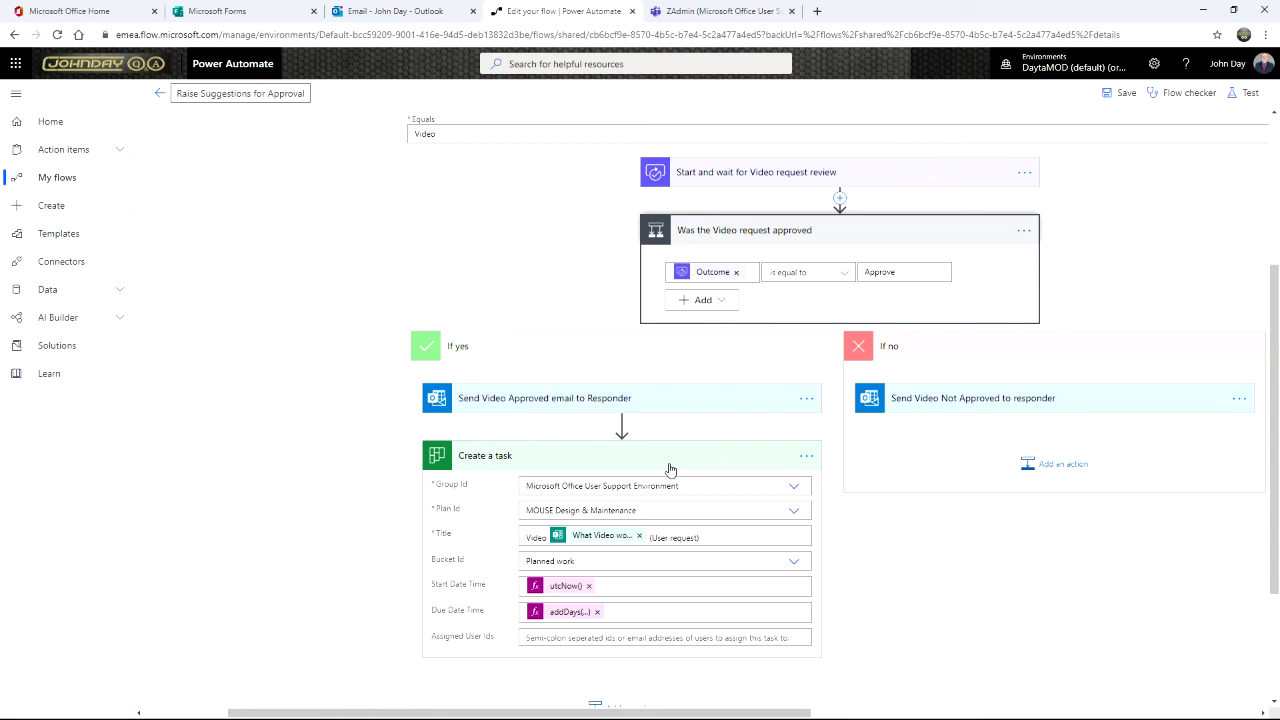
left_click(1118, 93)
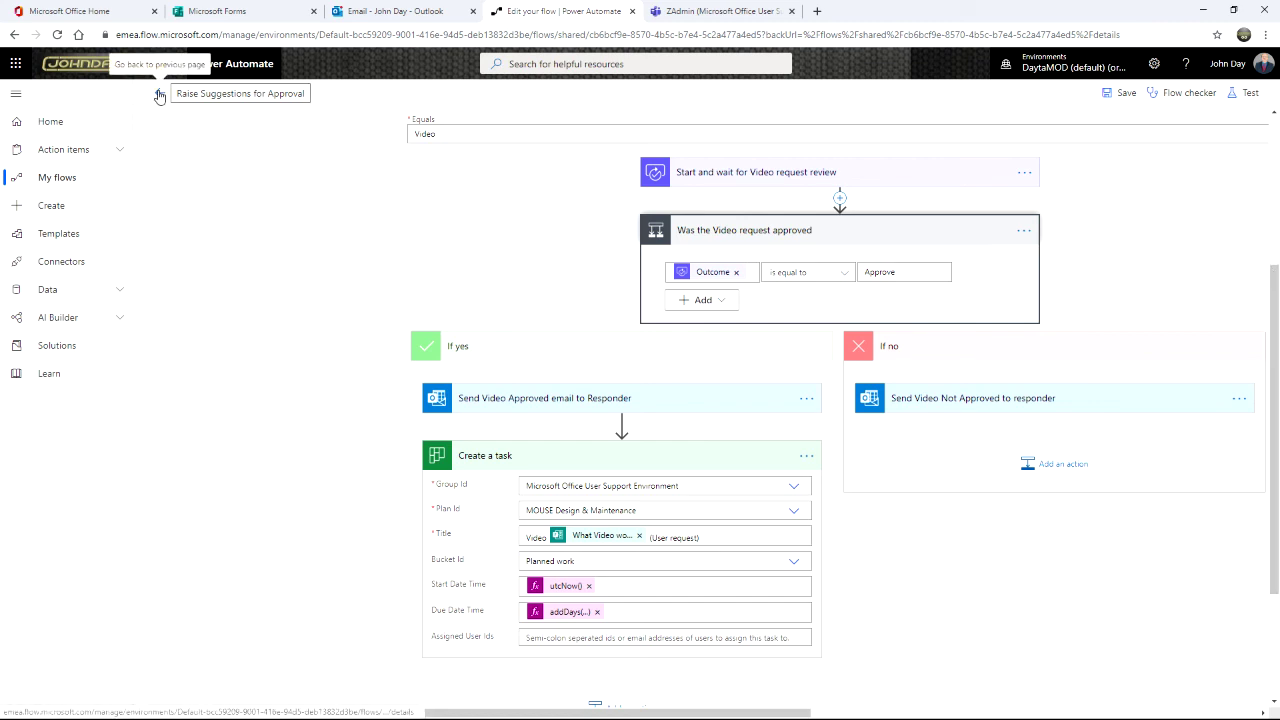
Step: Start a test of the saved flow that waits for the starting action to be performed manually
left_click(1248, 93)
left_click(1071, 125)
left_click(1101, 182)
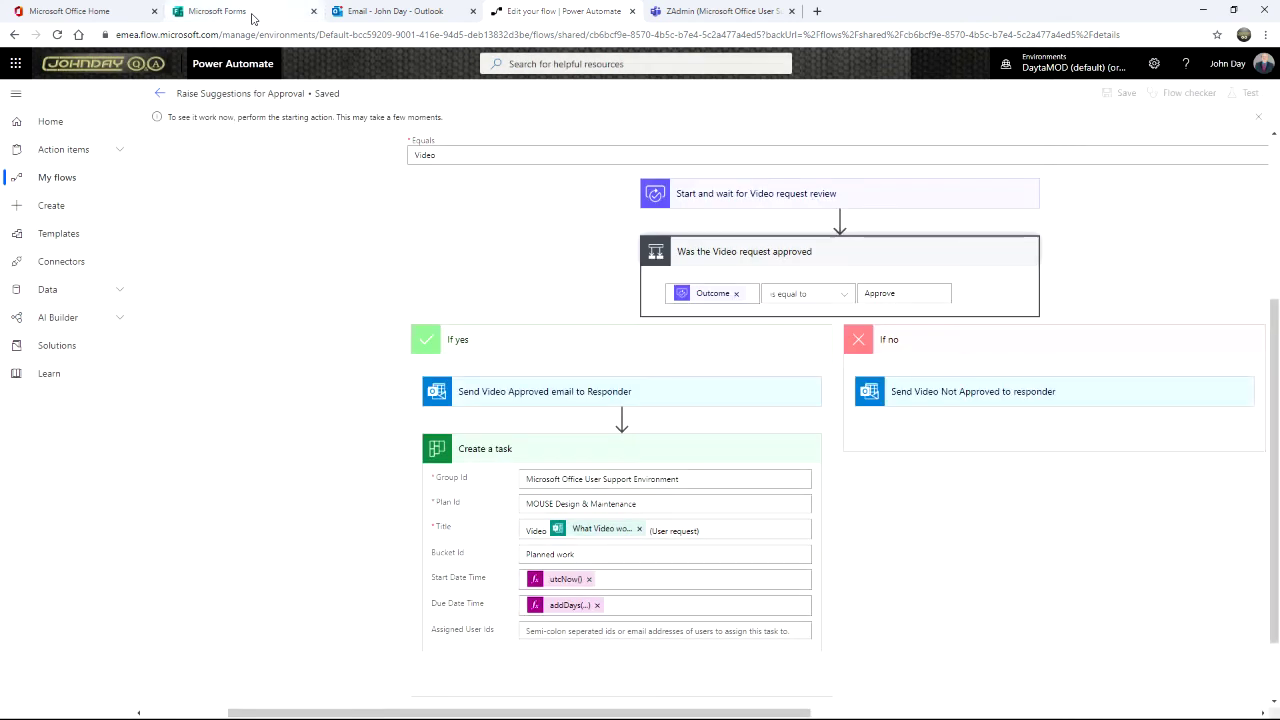
Step: Preview the MOUSE Feedback Survey form and answer Team meeting to how the User Support Environment was heard about
left_click(248, 12)
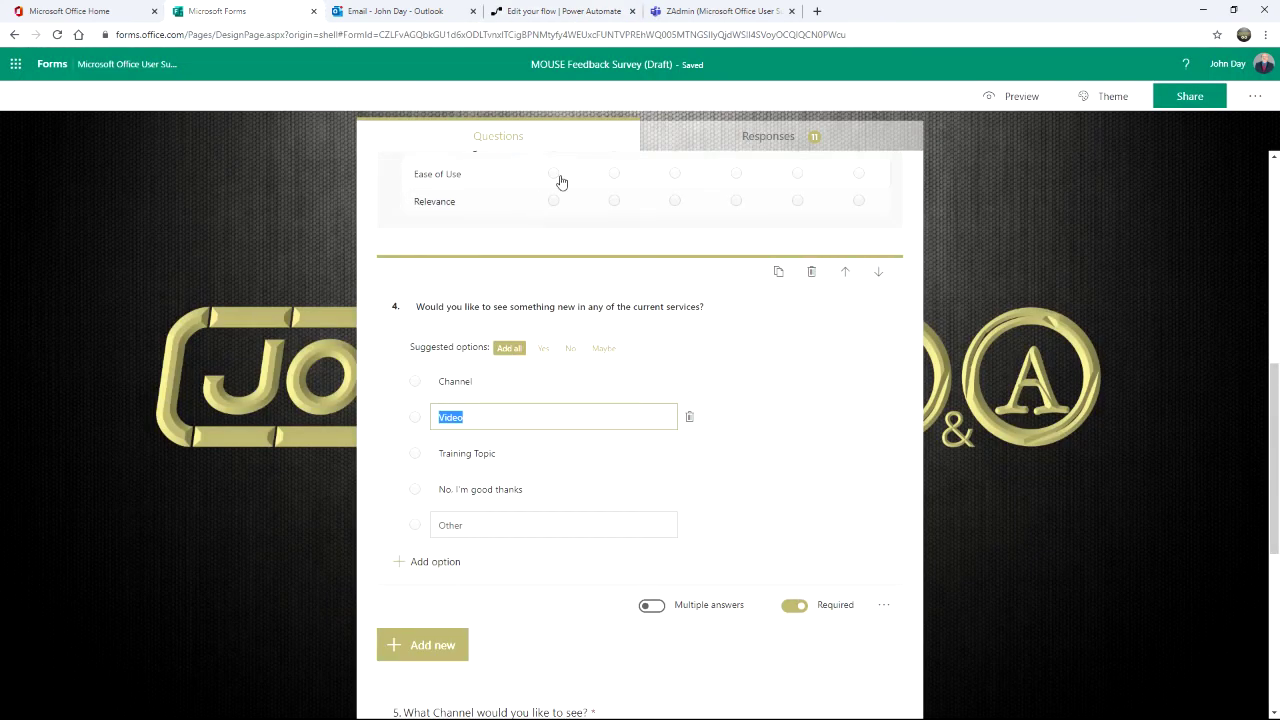
left_click(1012, 96)
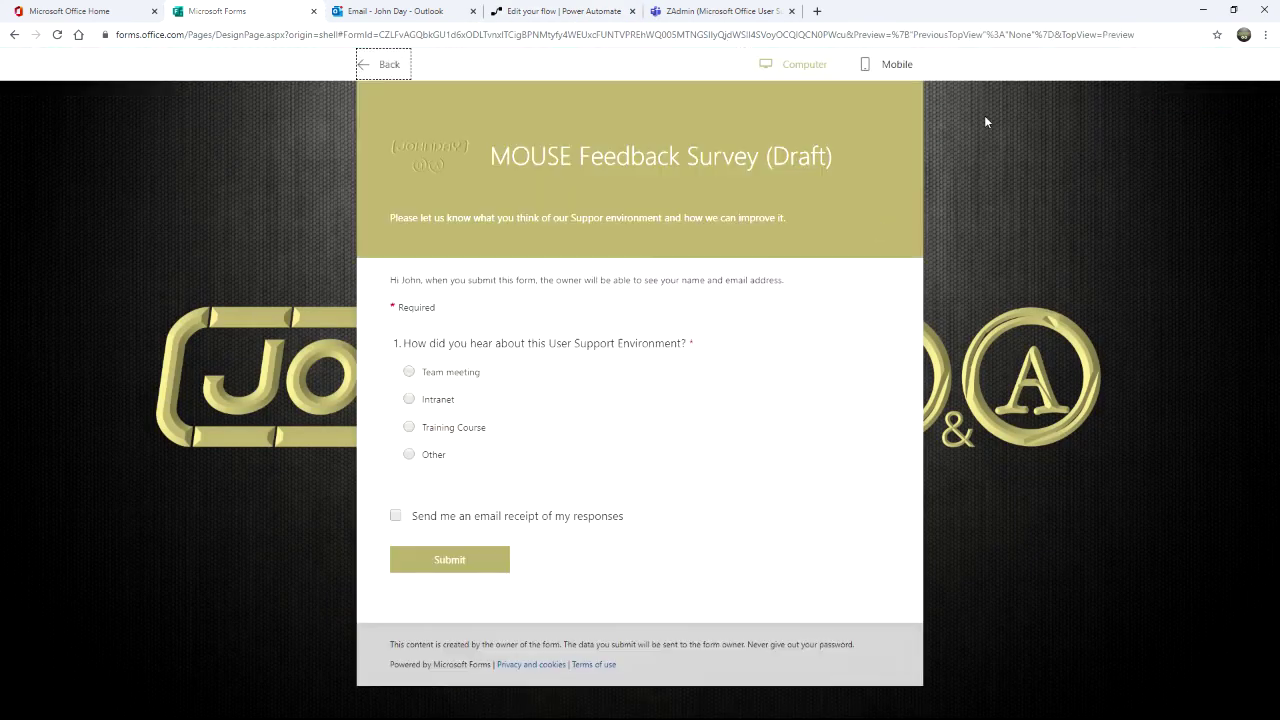
left_click(409, 371)
scroll(545, 615, "down", 1)
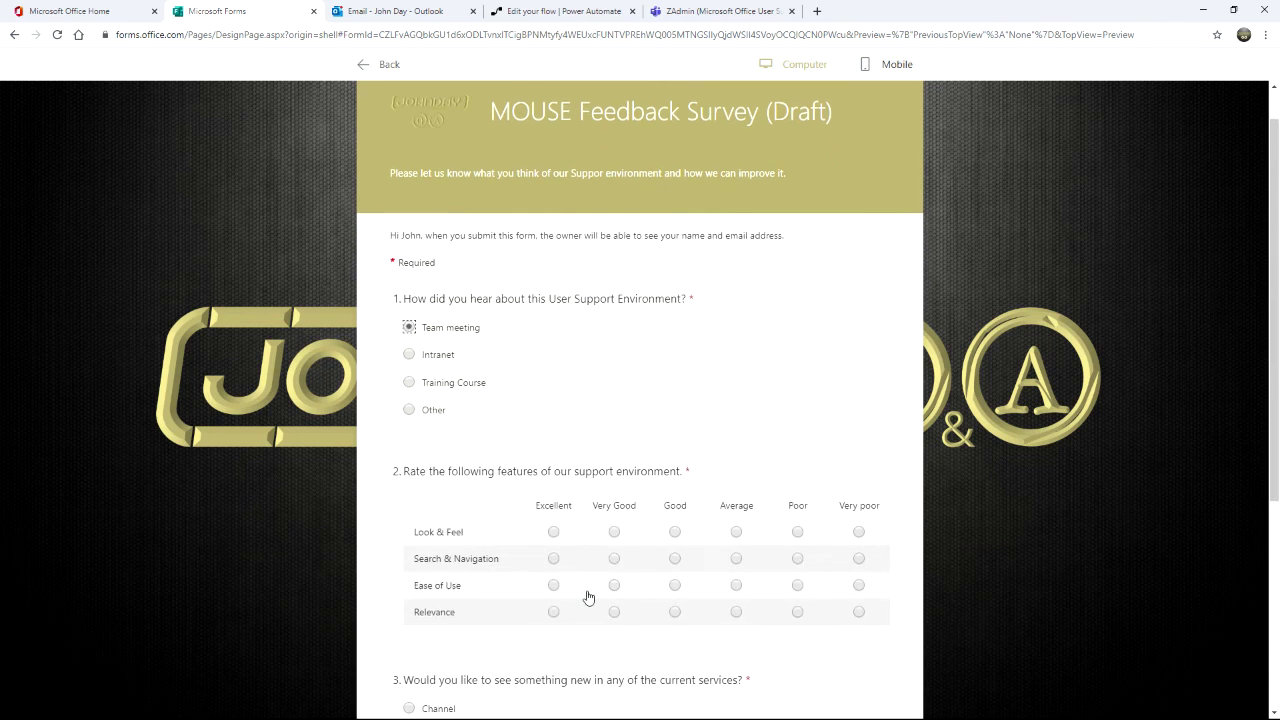
Step: Rate Look & Feel and Ease of Use as Good, and Search & Navigation and Relevance as Very Good
left_click(675, 510)
left_click(614, 537)
left_click(675, 563)
left_click(614, 590)
scroll(645, 569, "down", 3)
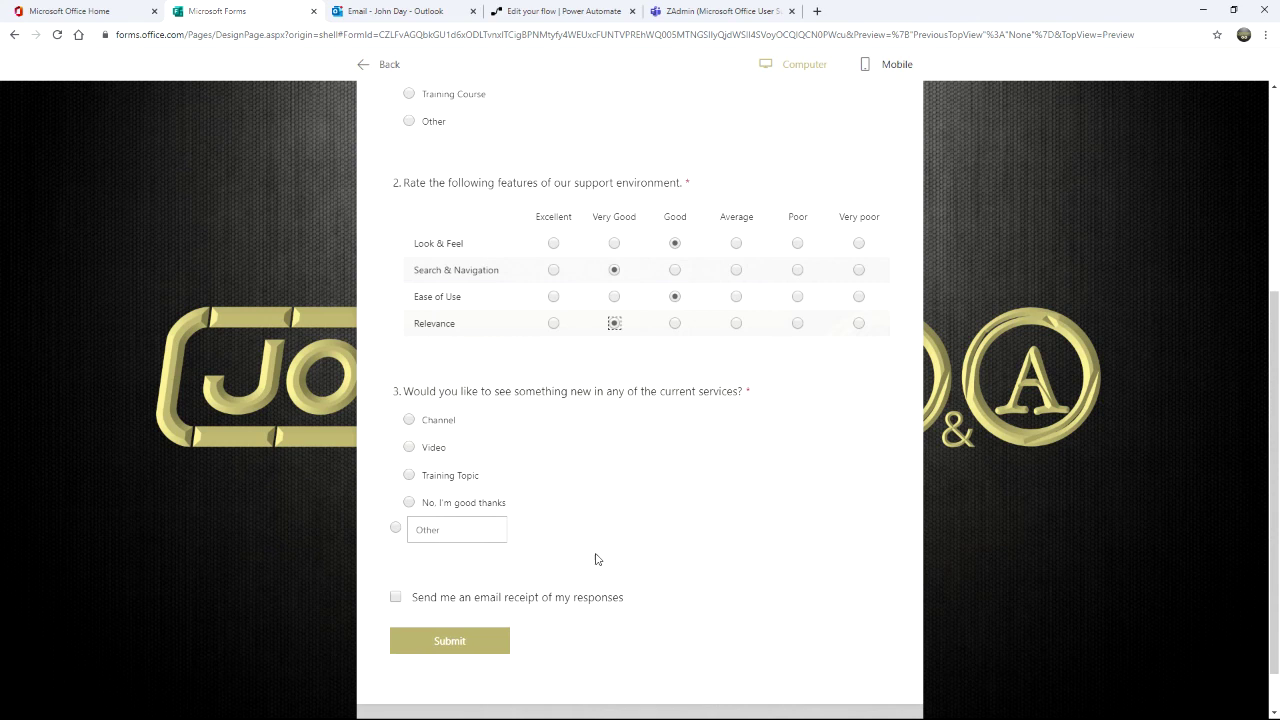
Step: Choose Video as the wanted new service, request "How to Create a Team Meeting", and submit the survey response
left_click(409, 448)
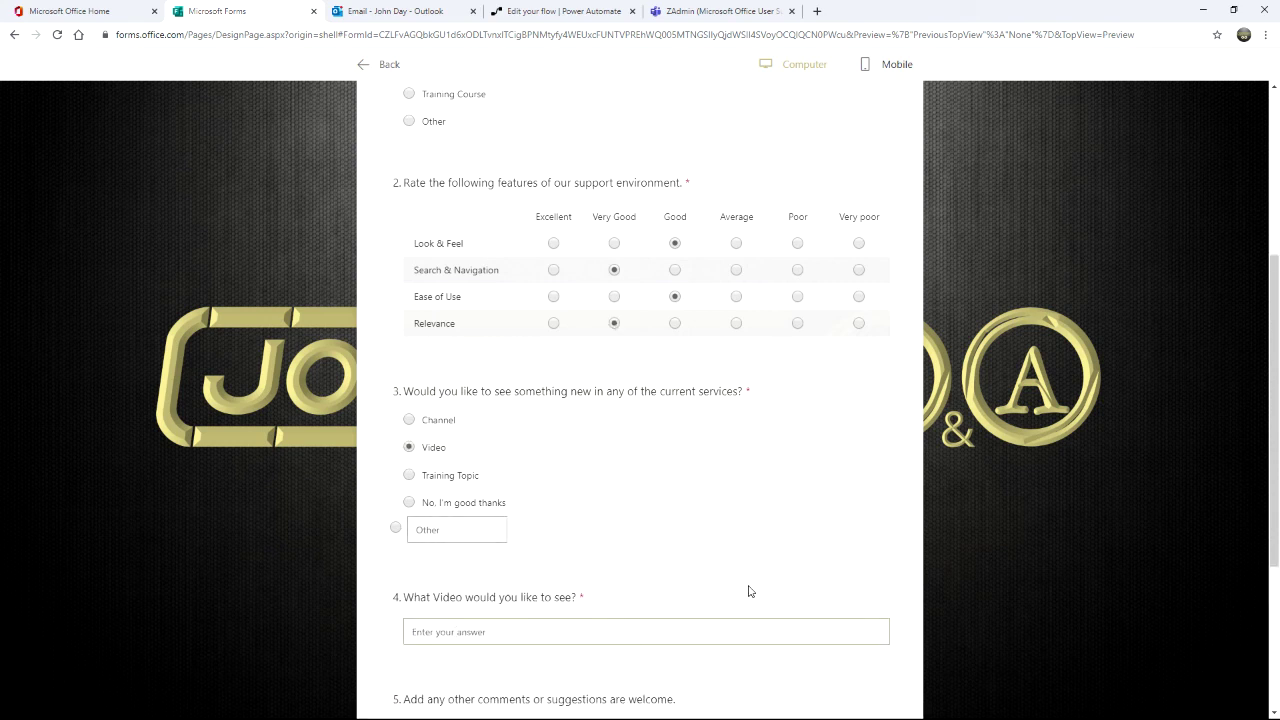
type("How to Create a Team Meeting")
scroll(770, 543, "down", 3)
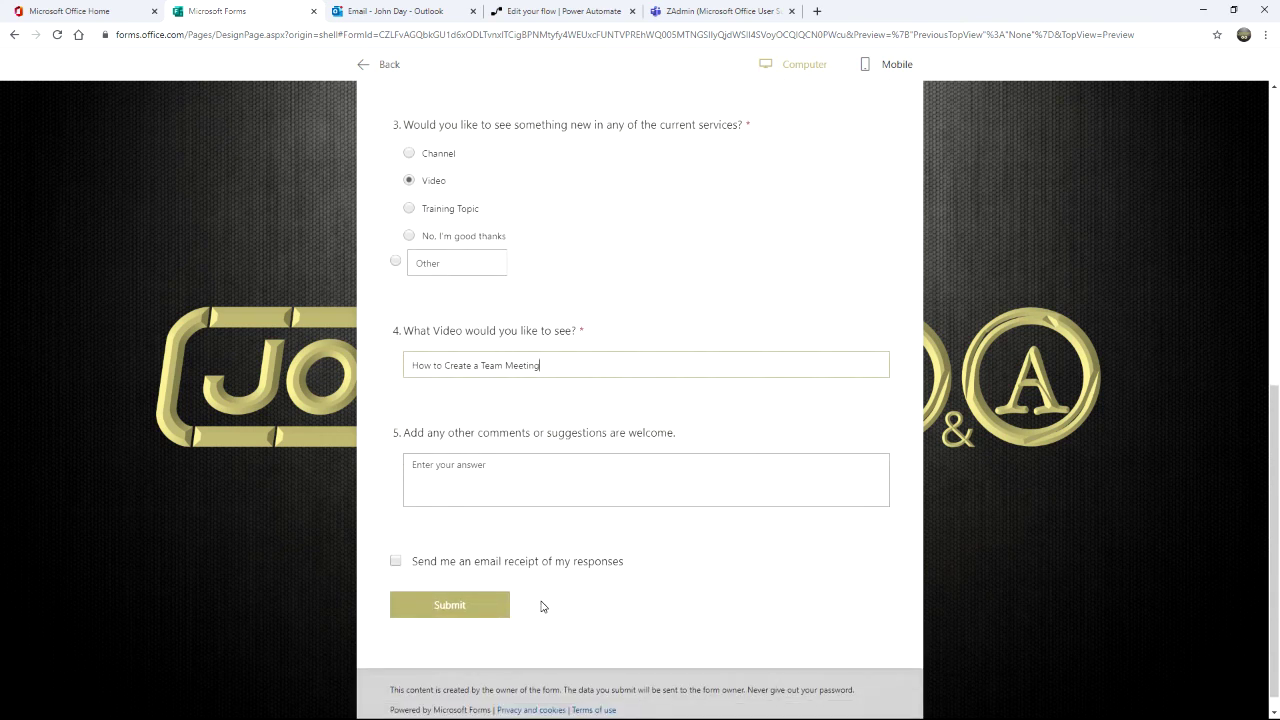
left_click(457, 608)
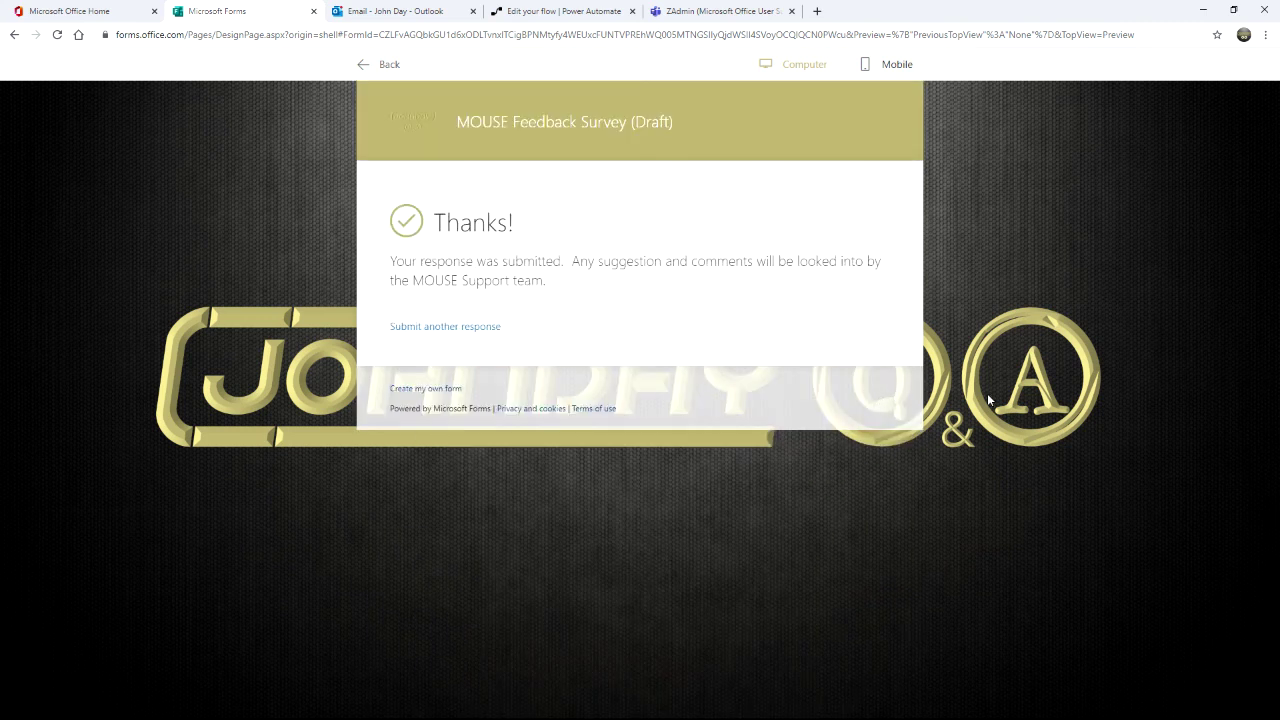
Step: Inspect the running flow in Power Automate from the Switch down to the Video case's request review approval
left_click(561, 18)
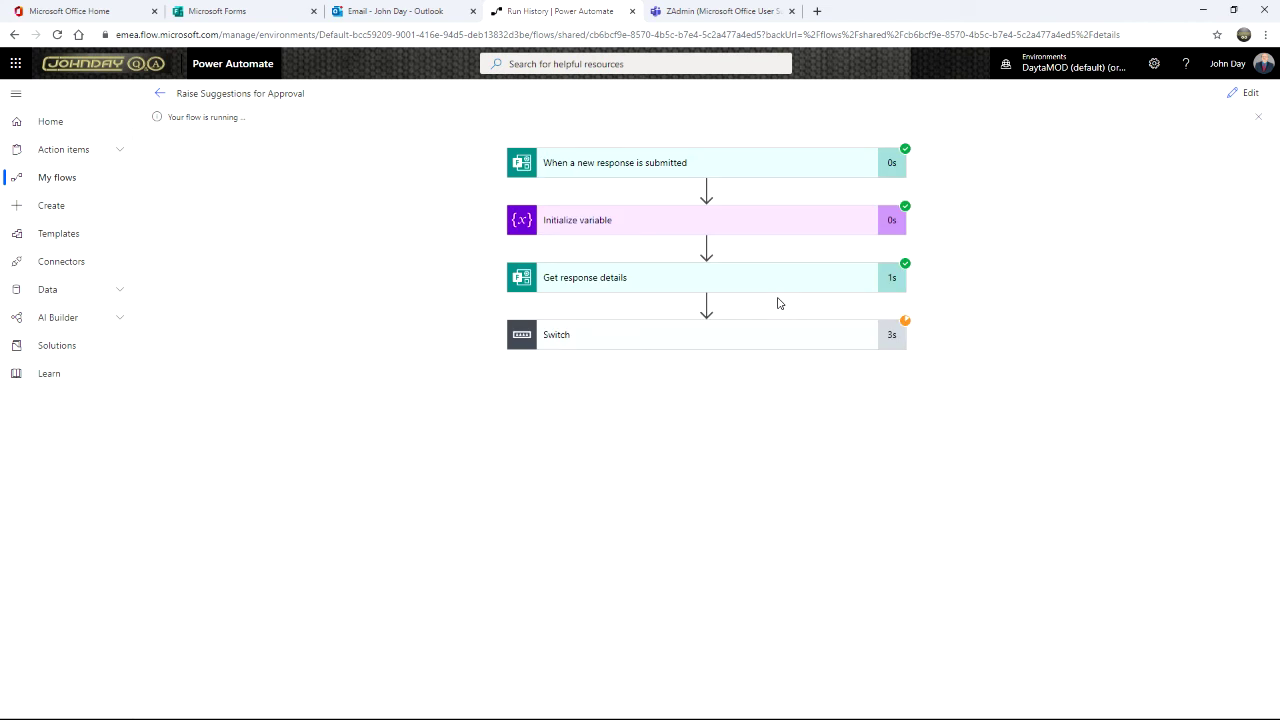
left_click(716, 346)
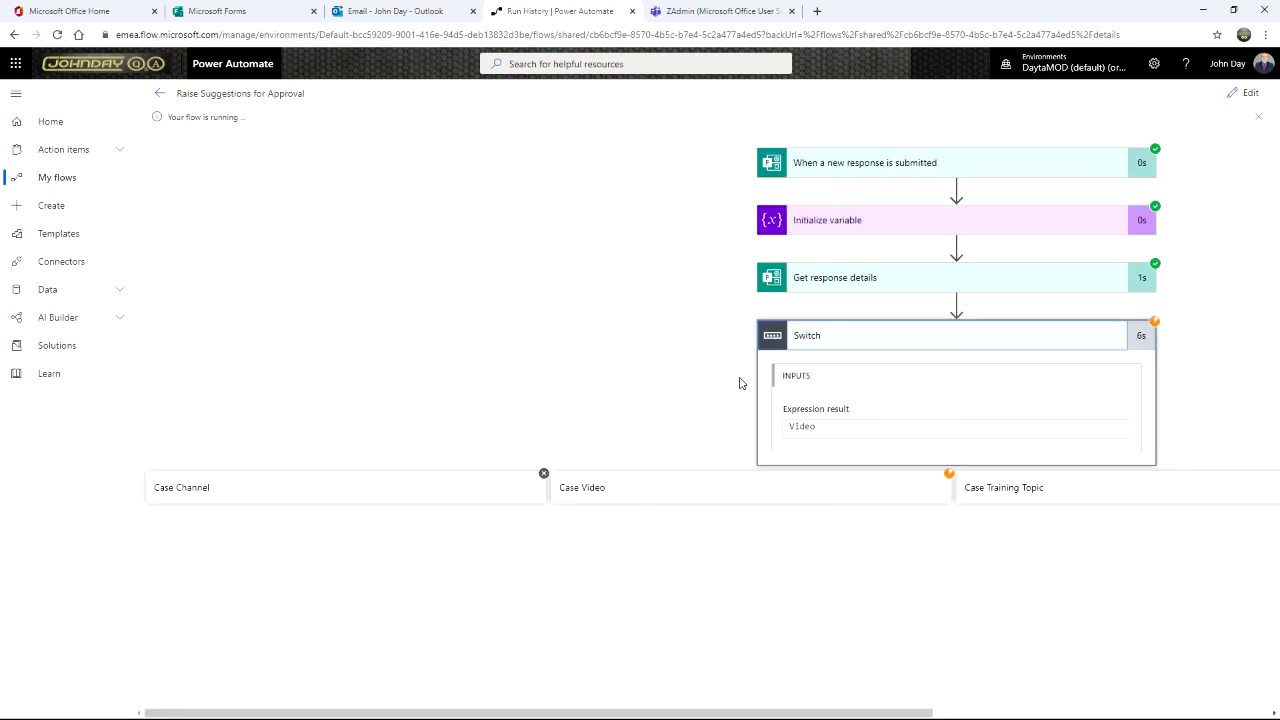
left_click(714, 498)
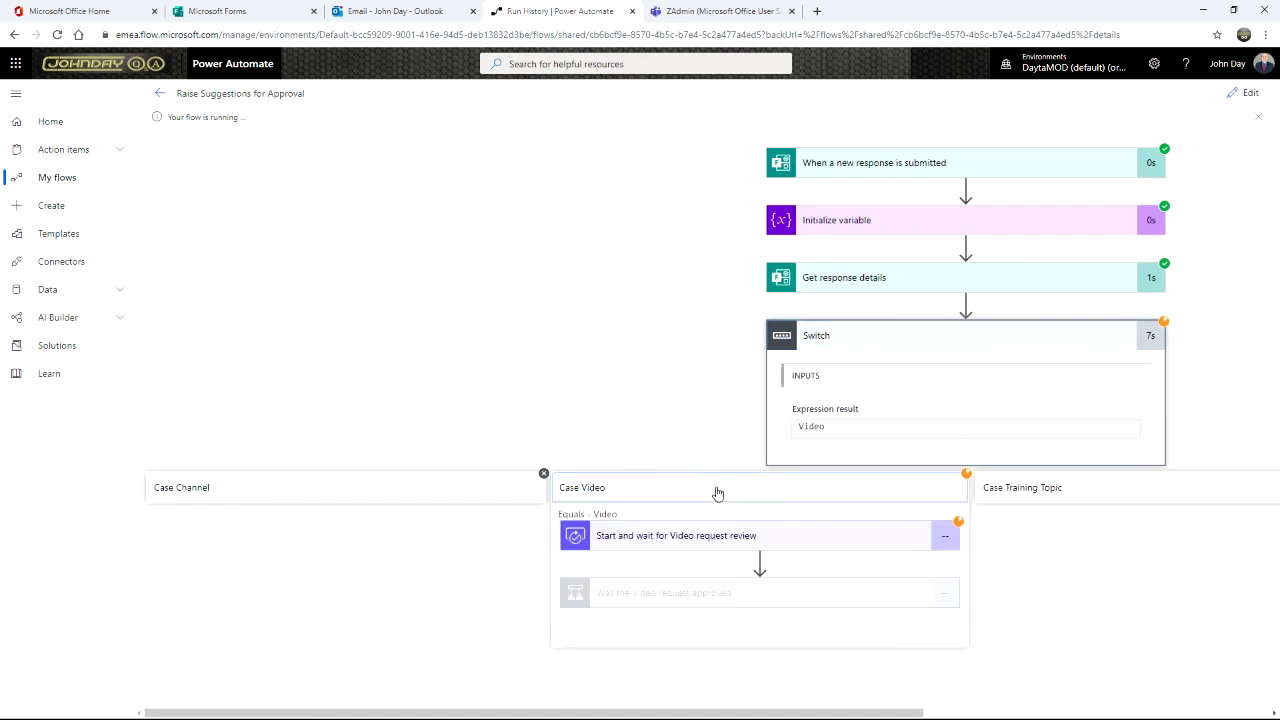
left_click(744, 545)
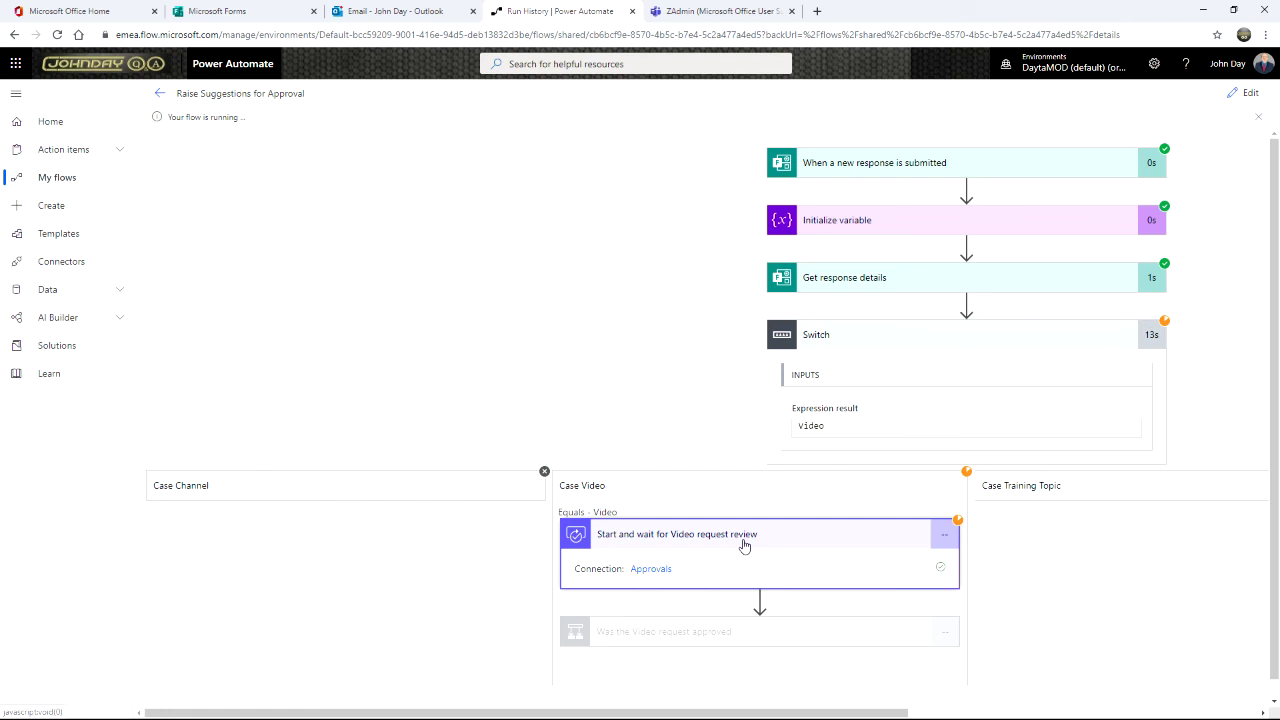
Step: Read the video topic approval email in Outlook and compare its request time with the system clock
left_click(369, 22)
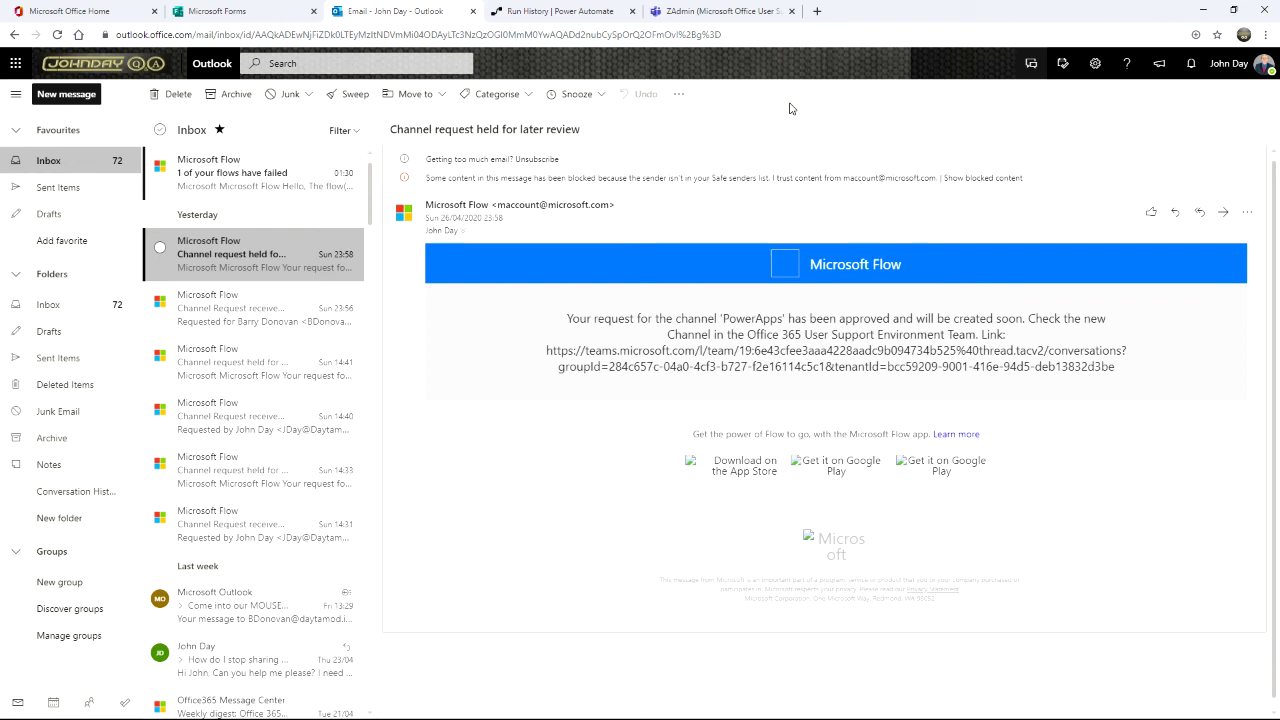
left_click(714, 10)
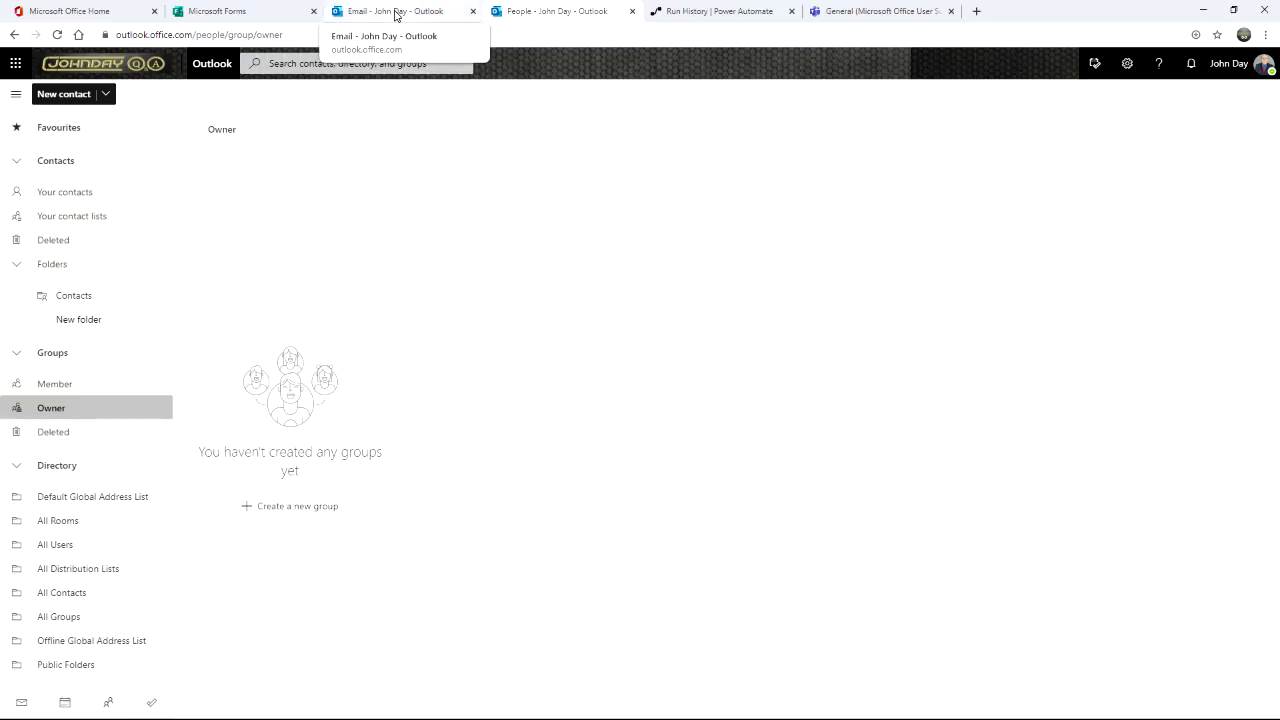
left_click(388, 12)
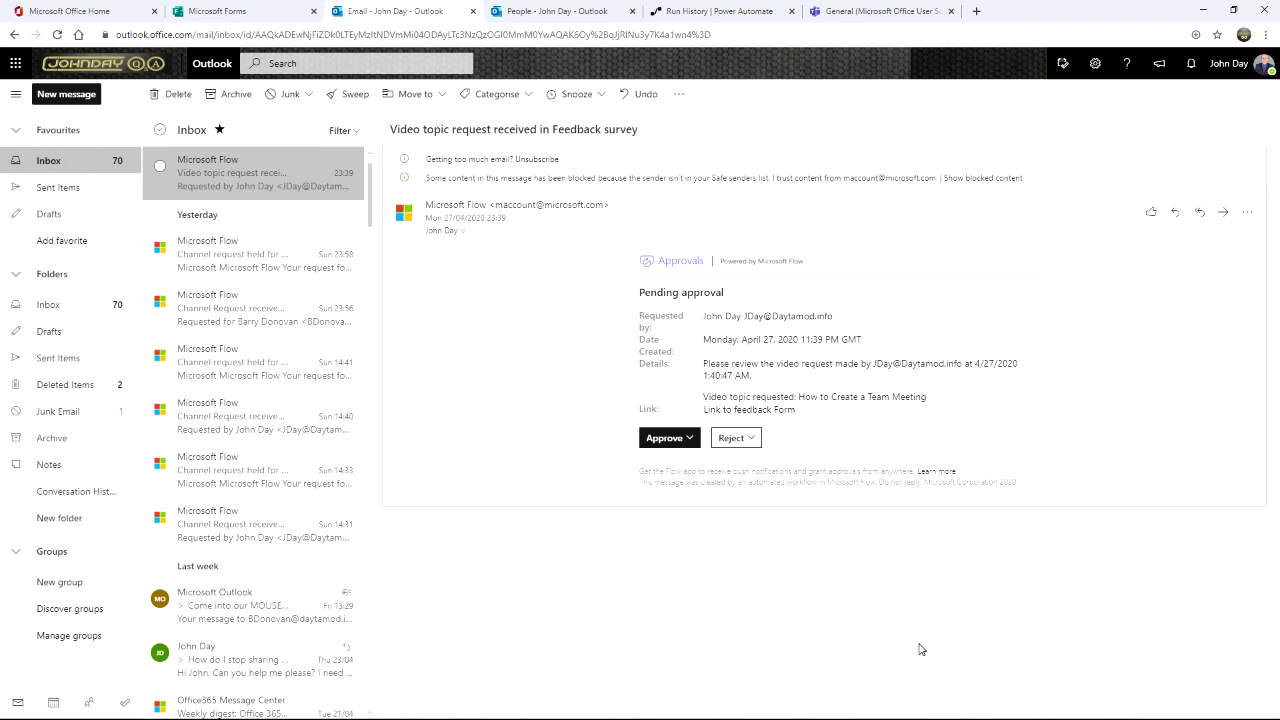
key("super")
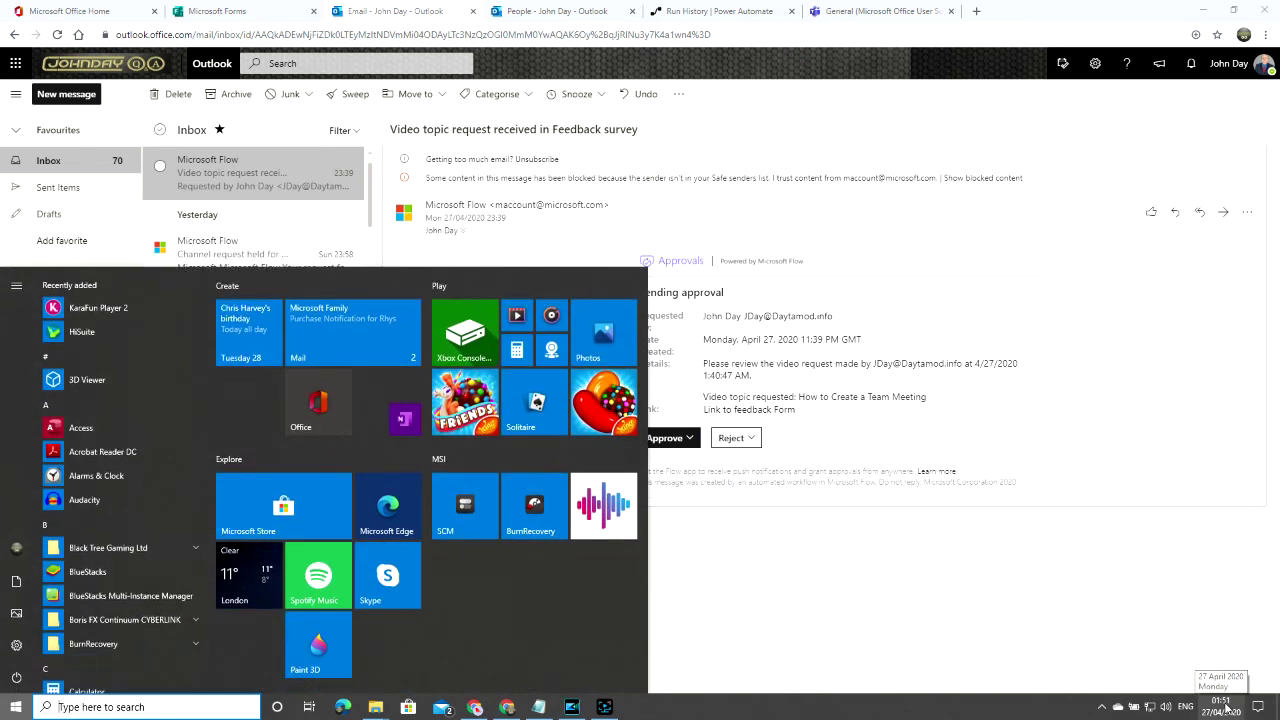
left_click(1040, 608)
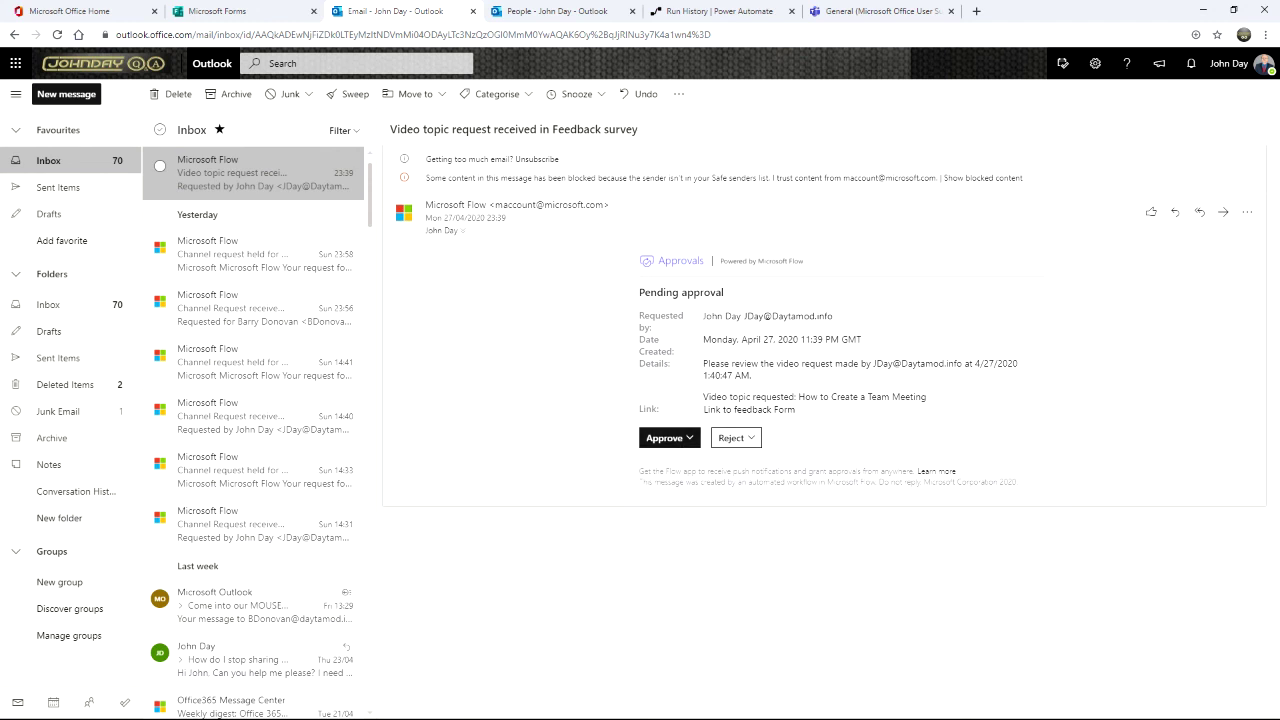
key("super")
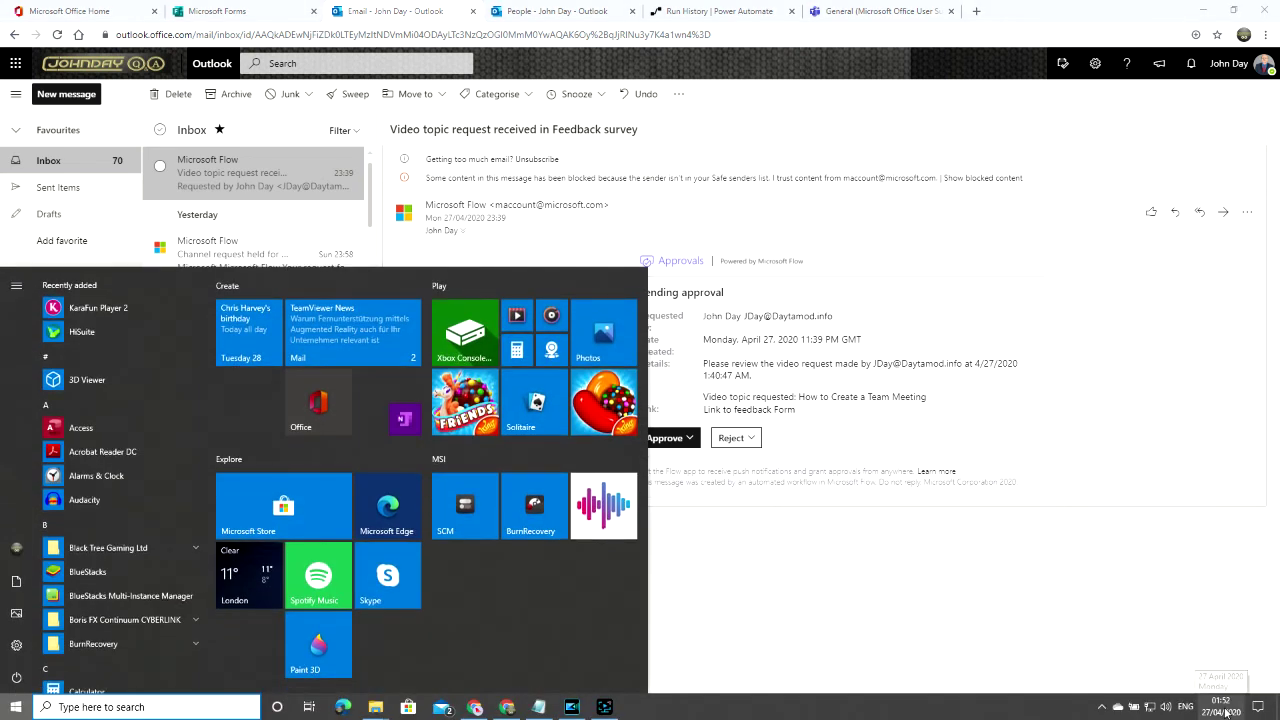
left_click(951, 600)
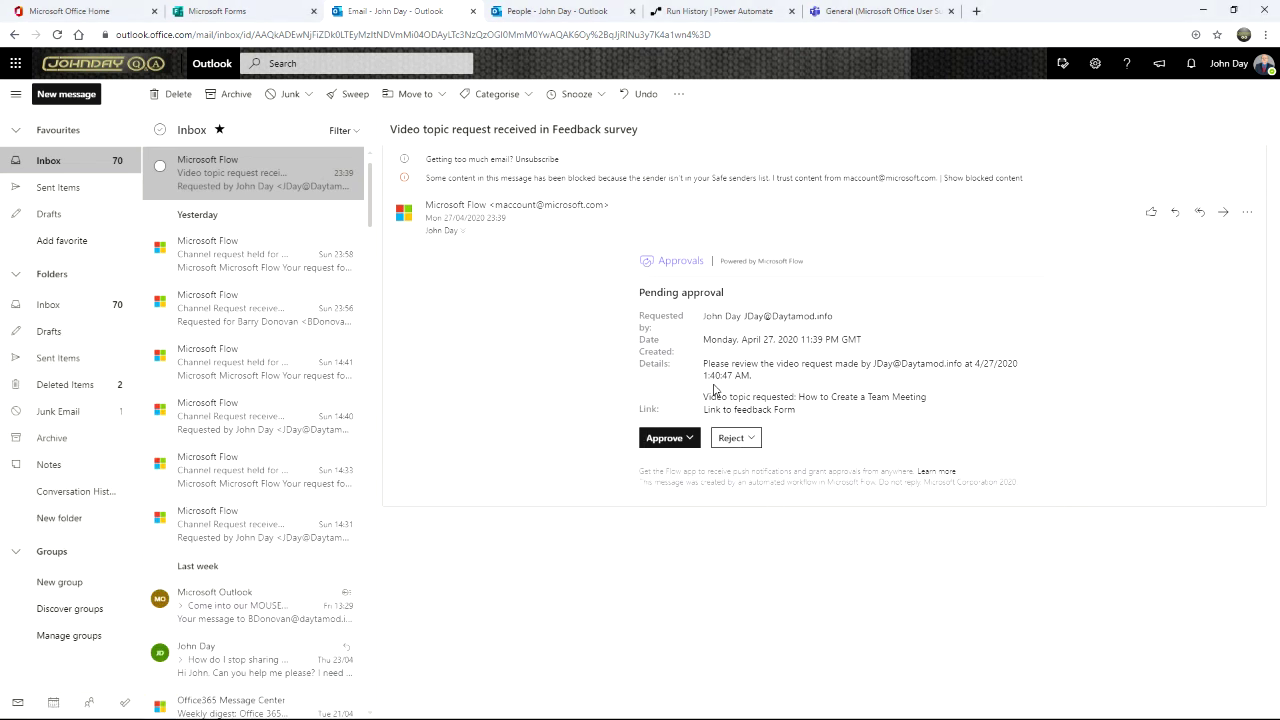
Step: Approve the pending video request with the reason "Excellent" and submit the decision
left_click(686, 446)
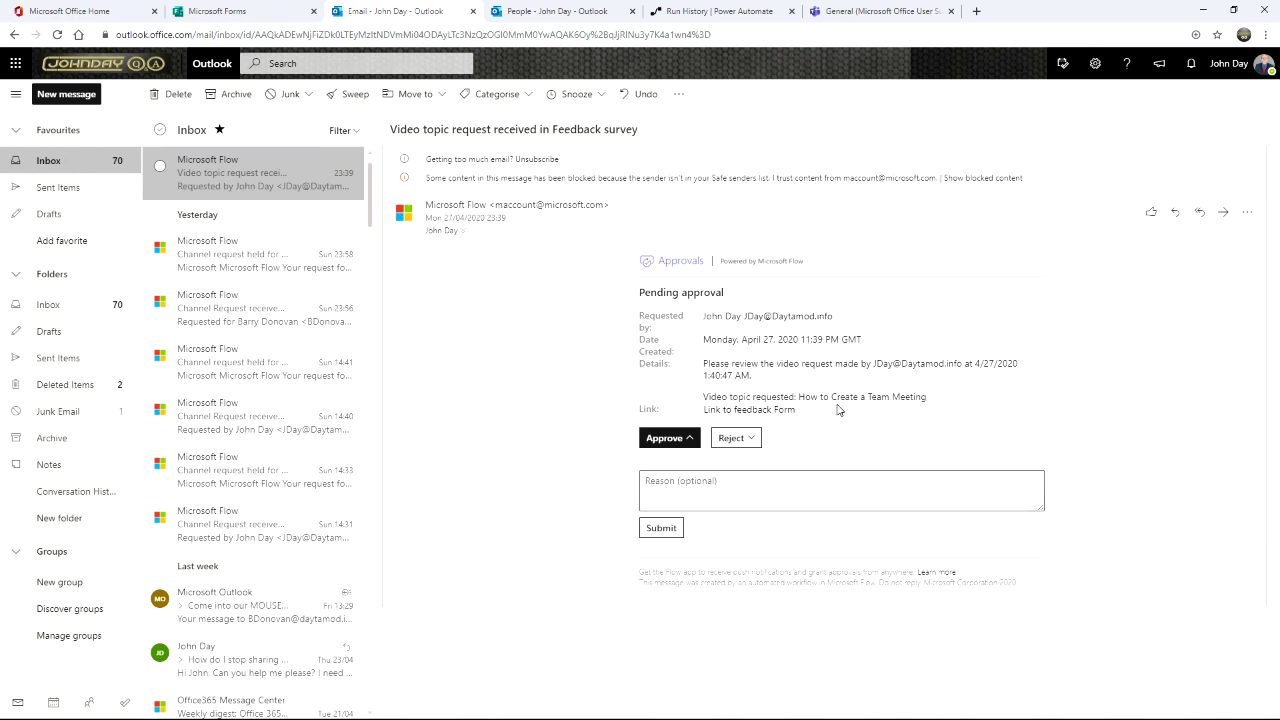
left_click(659, 485)
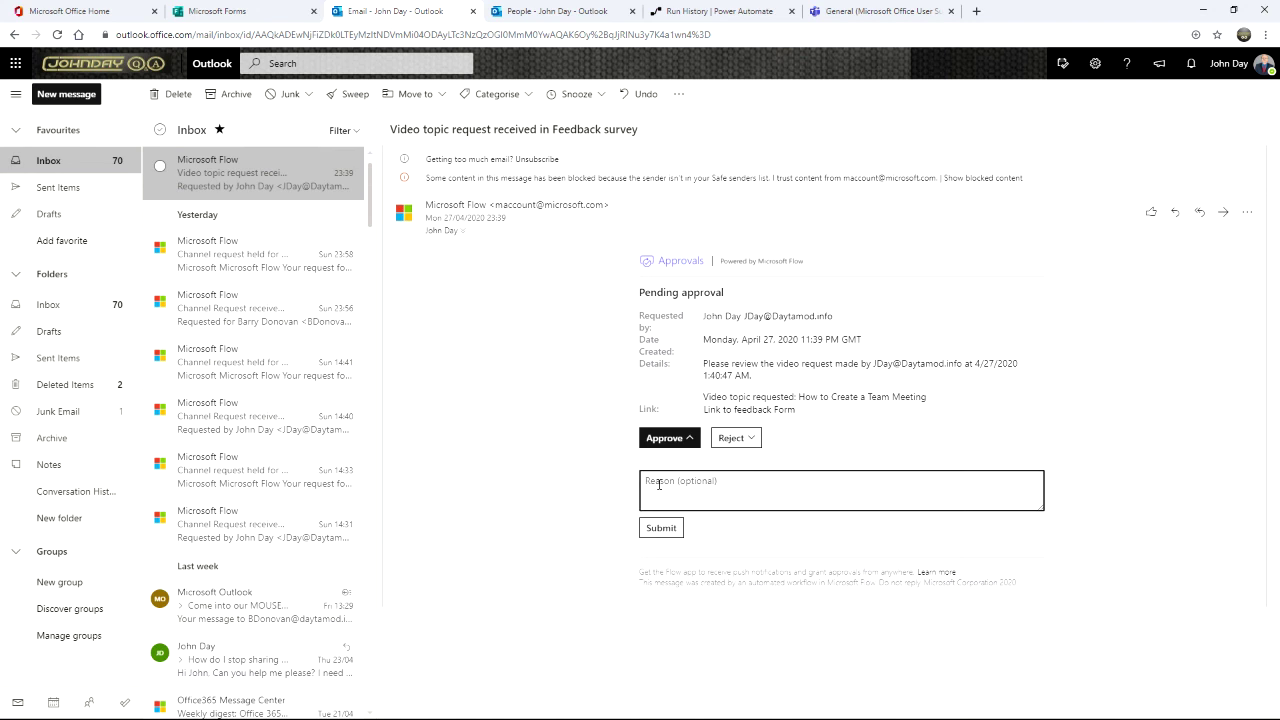
type("Excellent")
left_click(668, 530)
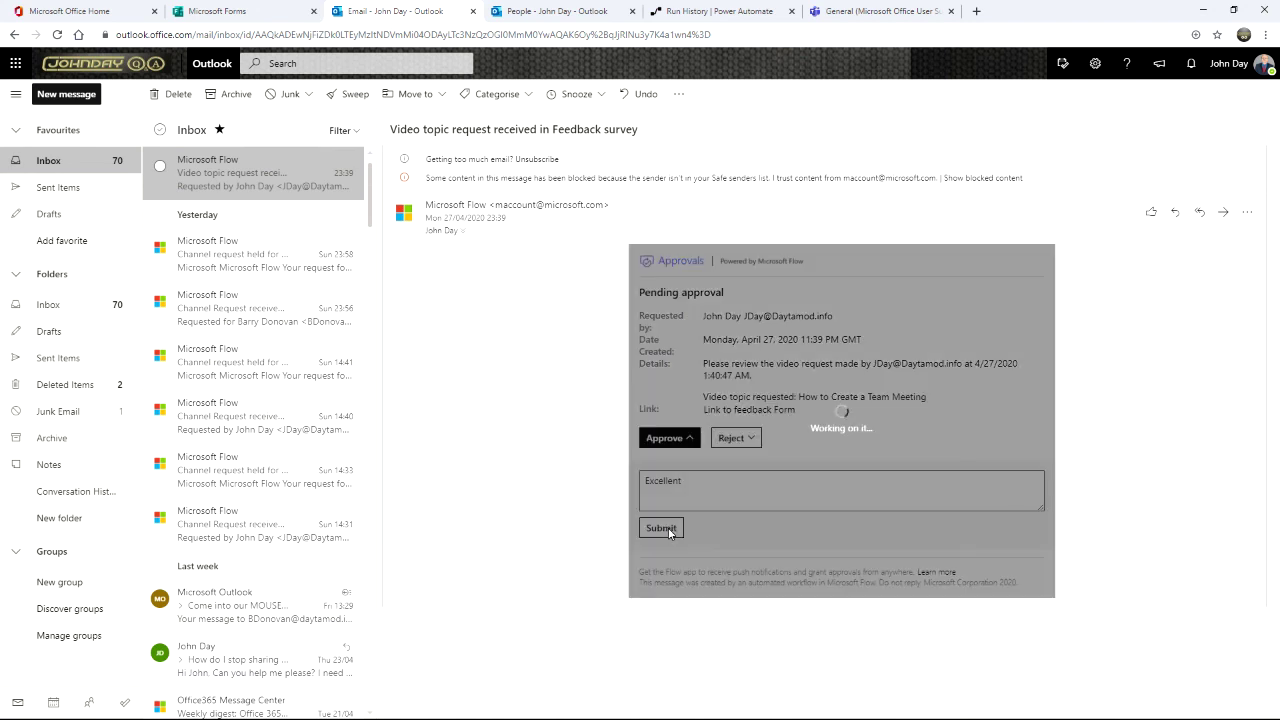
Step: Review the flow run in Power Automate, checking the Video approval condition and its If yes actions
left_click(742, 12)
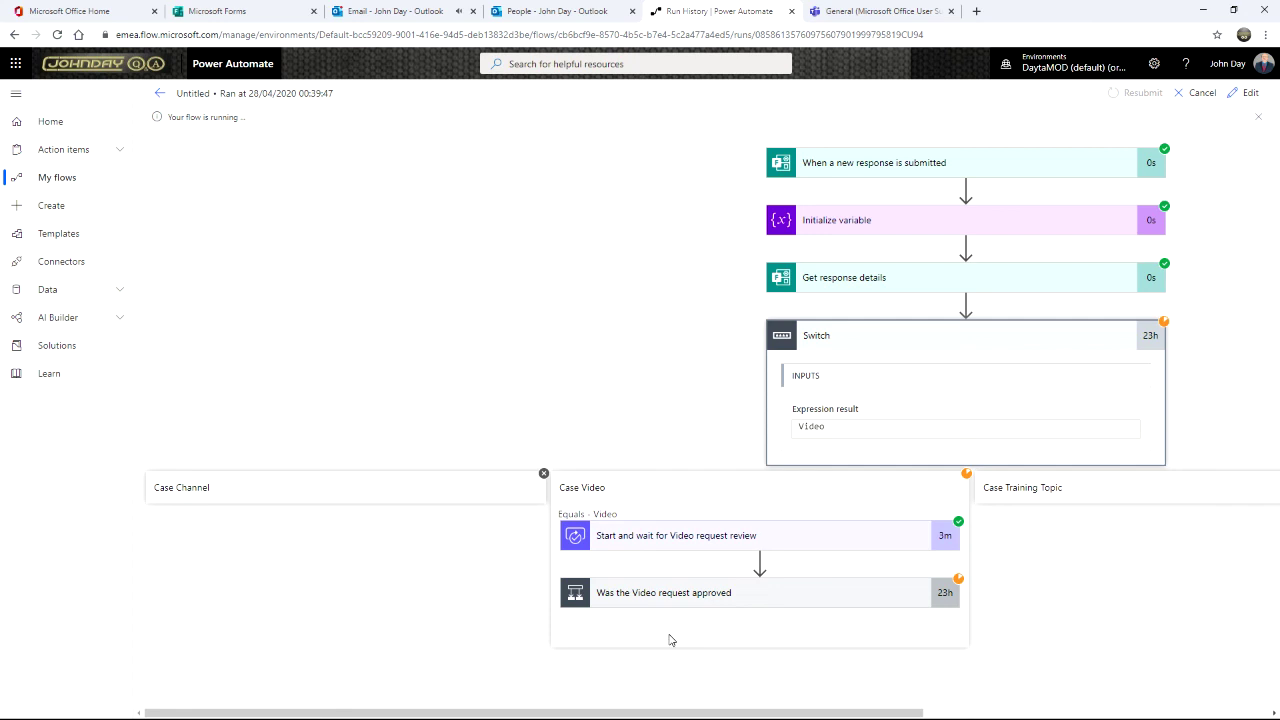
left_click(809, 600)
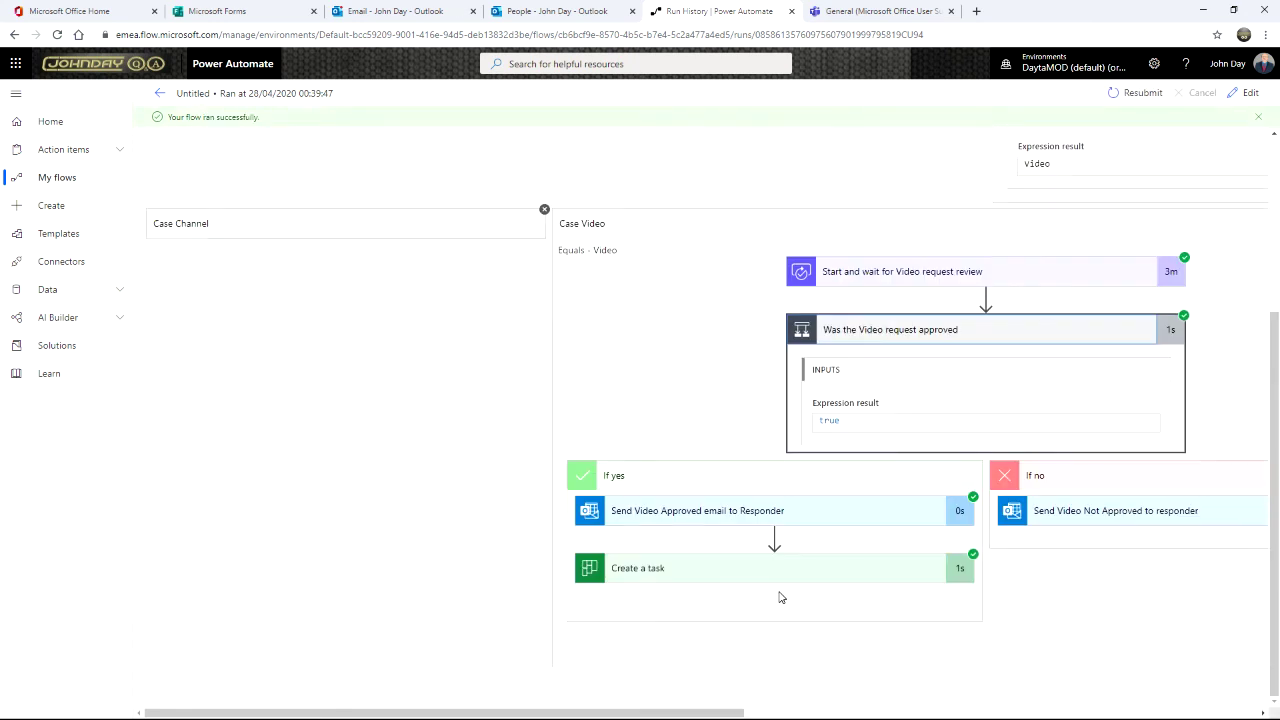
scroll(781, 597, "up", 2)
left_click(905, 540)
left_click(622, 268)
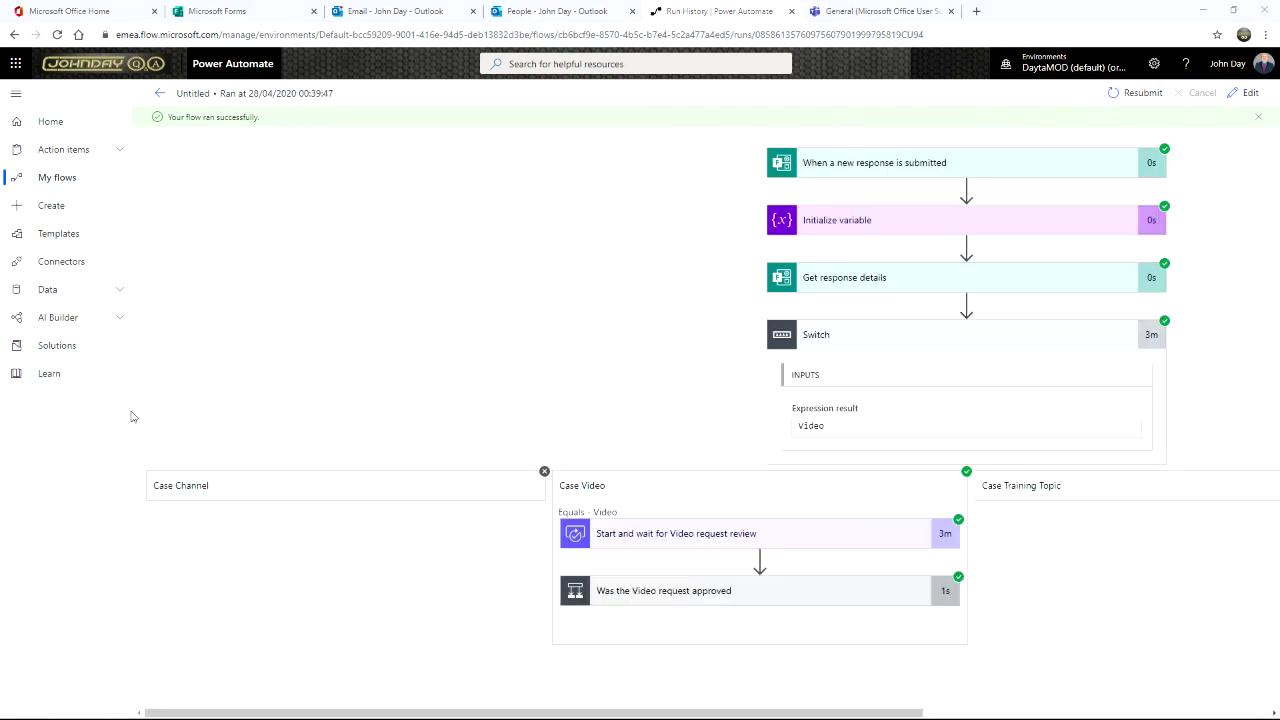
Step: Try to open the MOUSE Design & Maintenance plan in the Teams ZAdmin channel, including reloading the page
left_click(872, 12)
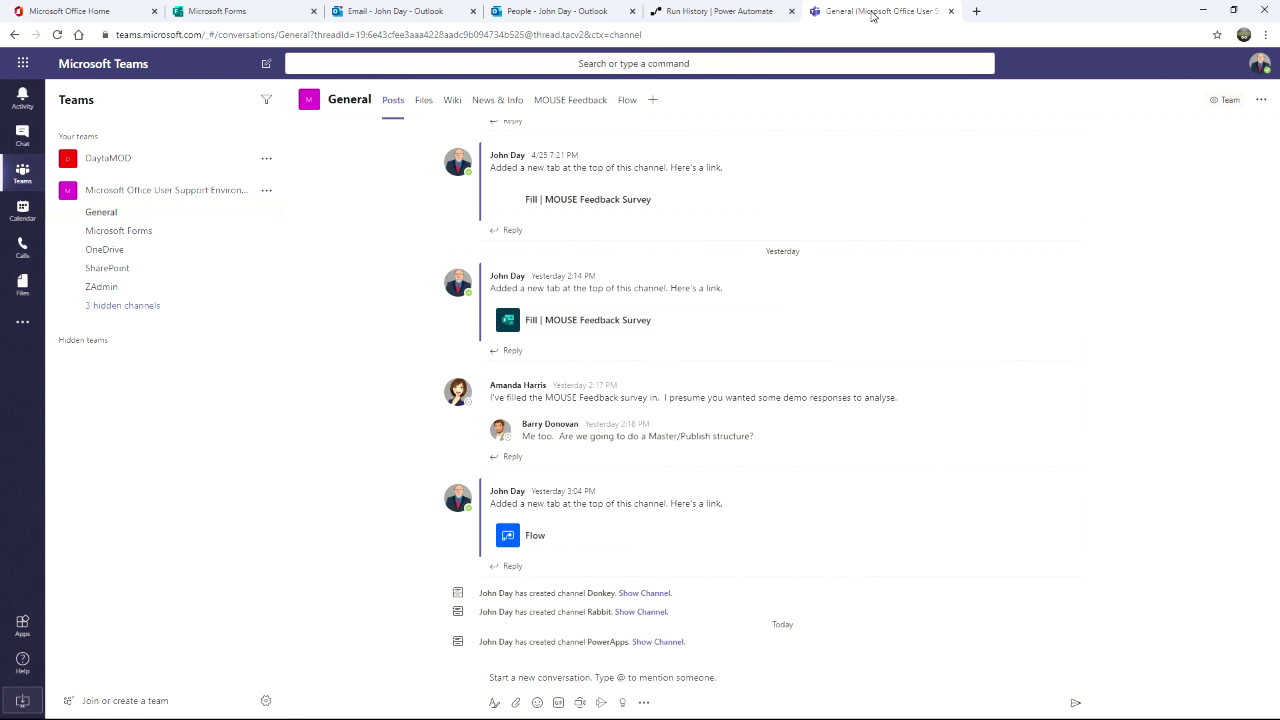
left_click(110, 287)
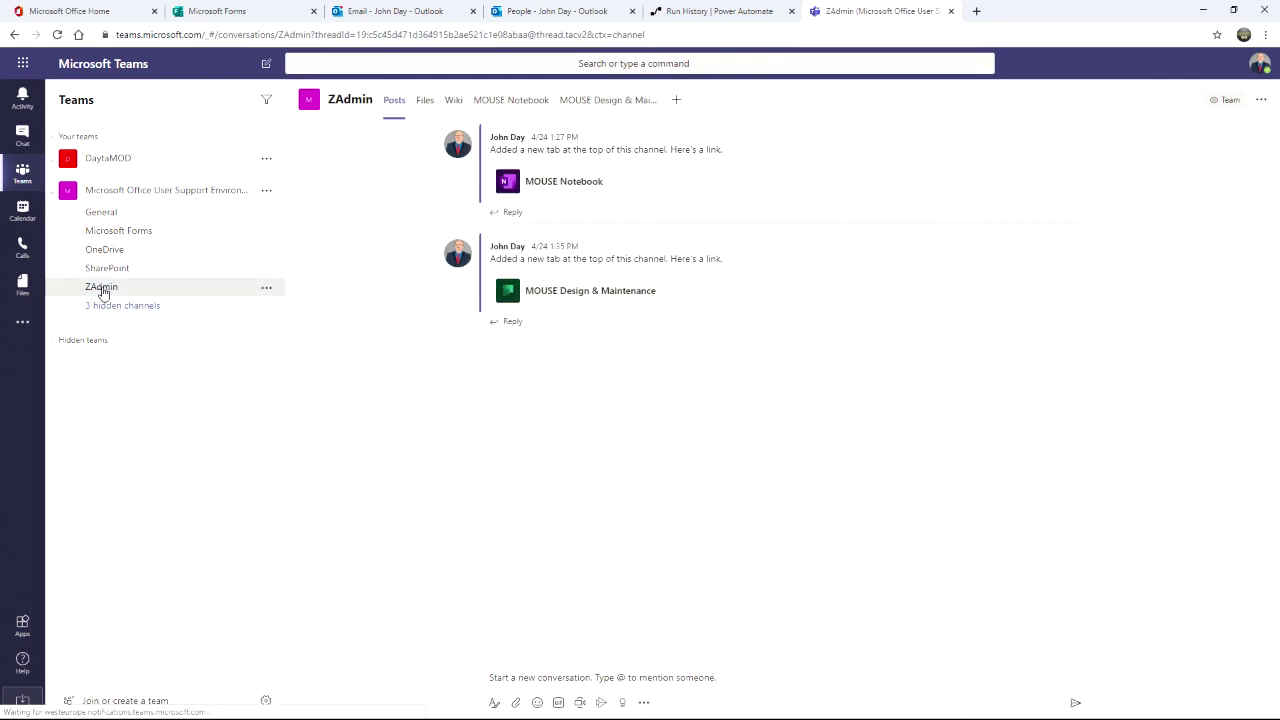
left_click(612, 102)
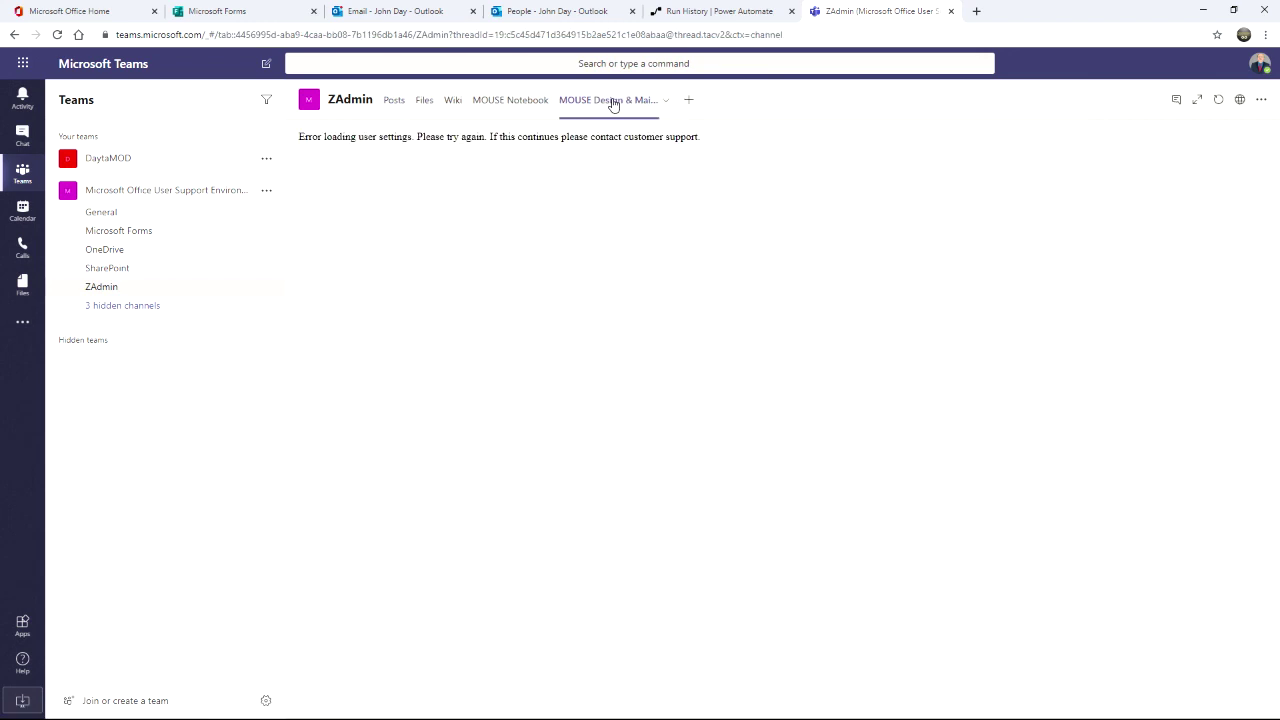
left_click(512, 104)
left_click(452, 104)
left_click(607, 104)
key("F5")
Step: Launch Planner in a new browser tab from the Office home page and open the MOUSE Design & Maintenance plan
left_click(38, 17)
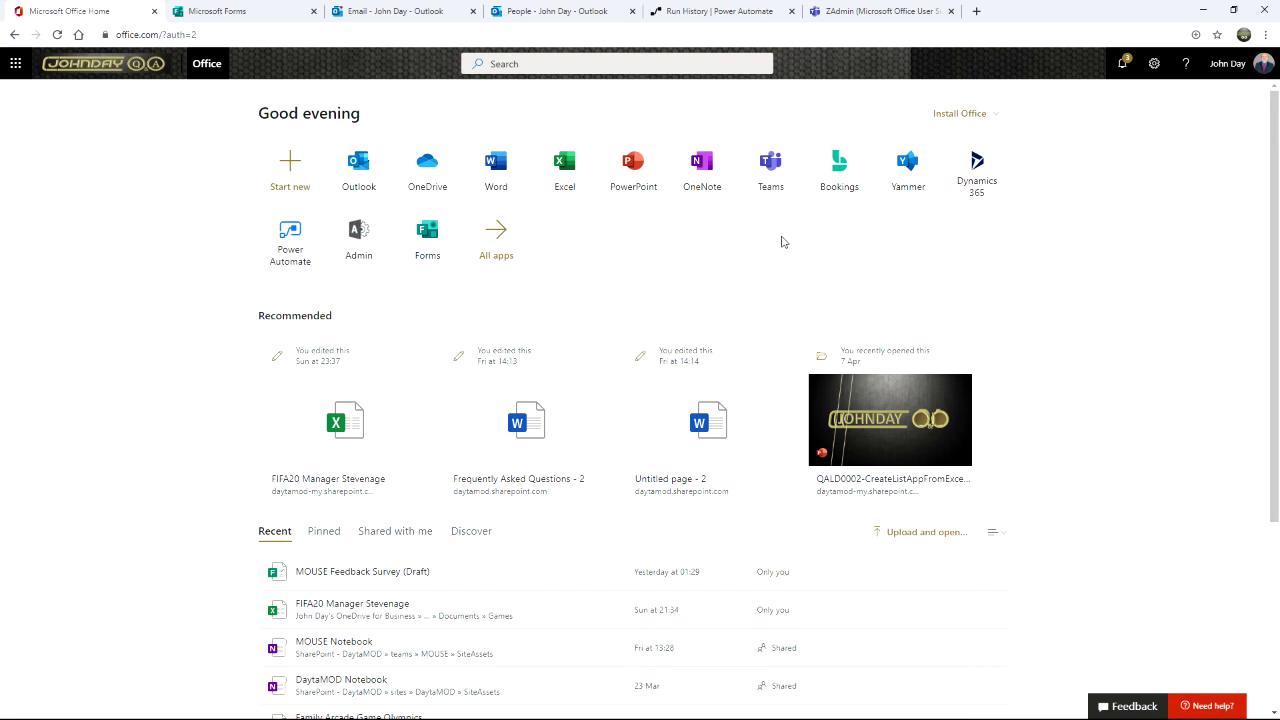
left_click(15, 68)
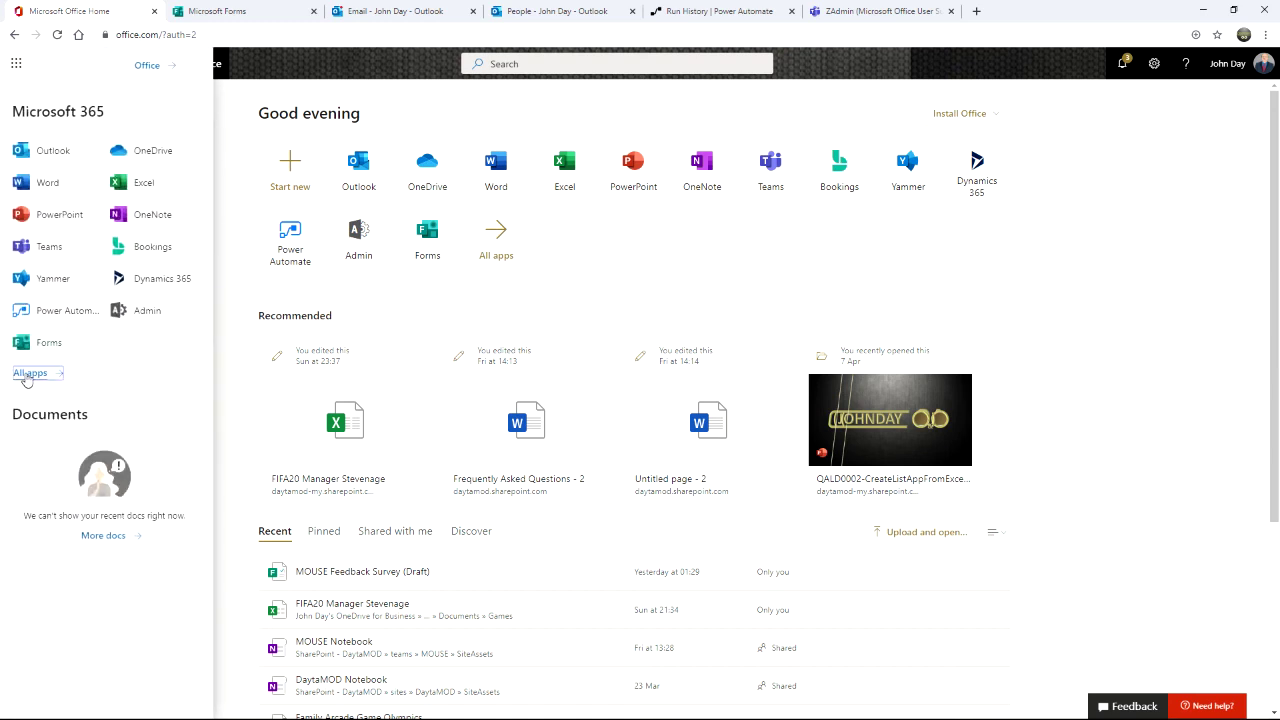
left_click(28, 374)
scroll(45, 380, "down", 5)
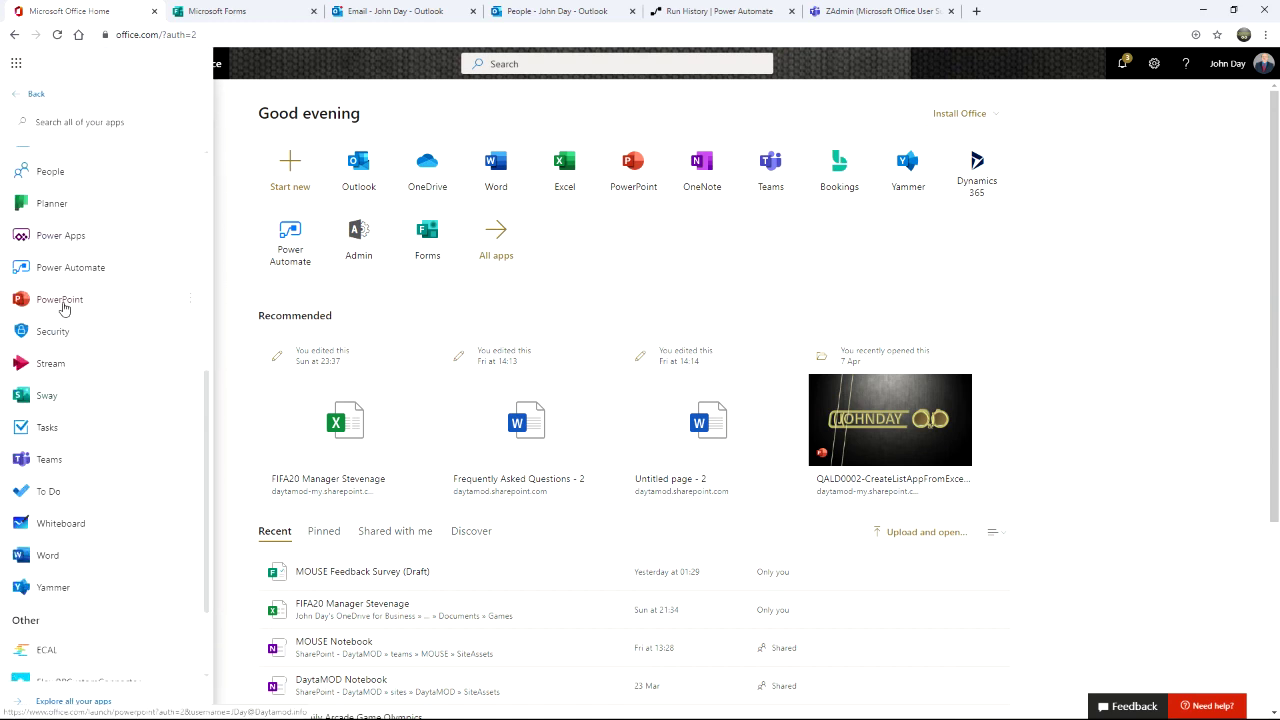
scroll(55, 290, "up", 2)
left_click(190, 269)
left_click(220, 296)
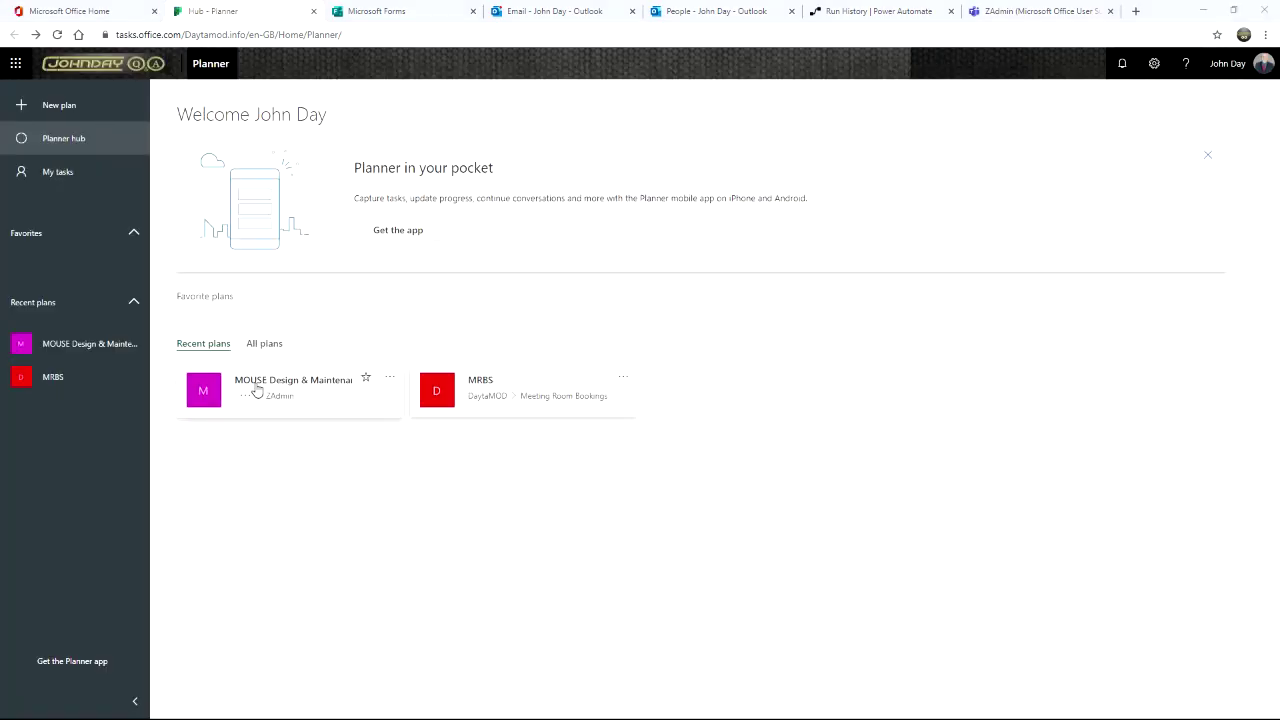
left_click(262, 388)
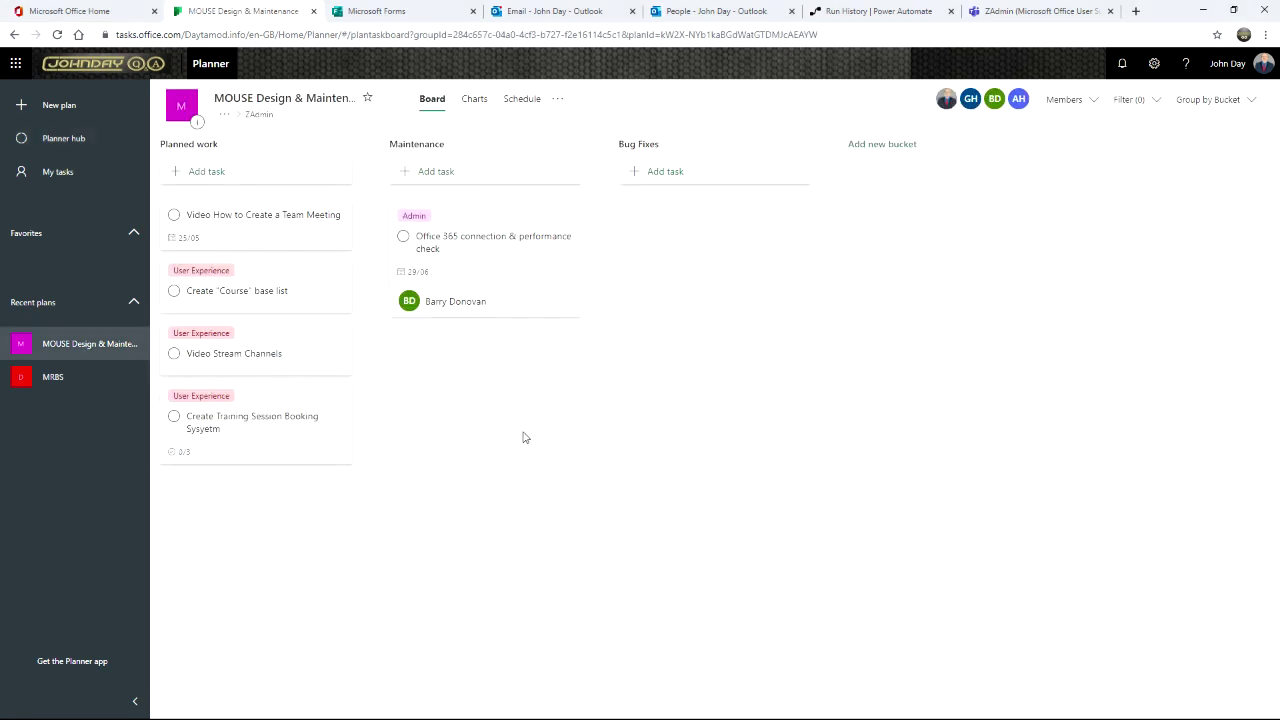
Step: Examine the "Video How to Create a Team Meeting" task's start and due dates against the system date, and close its details
left_click(214, 240)
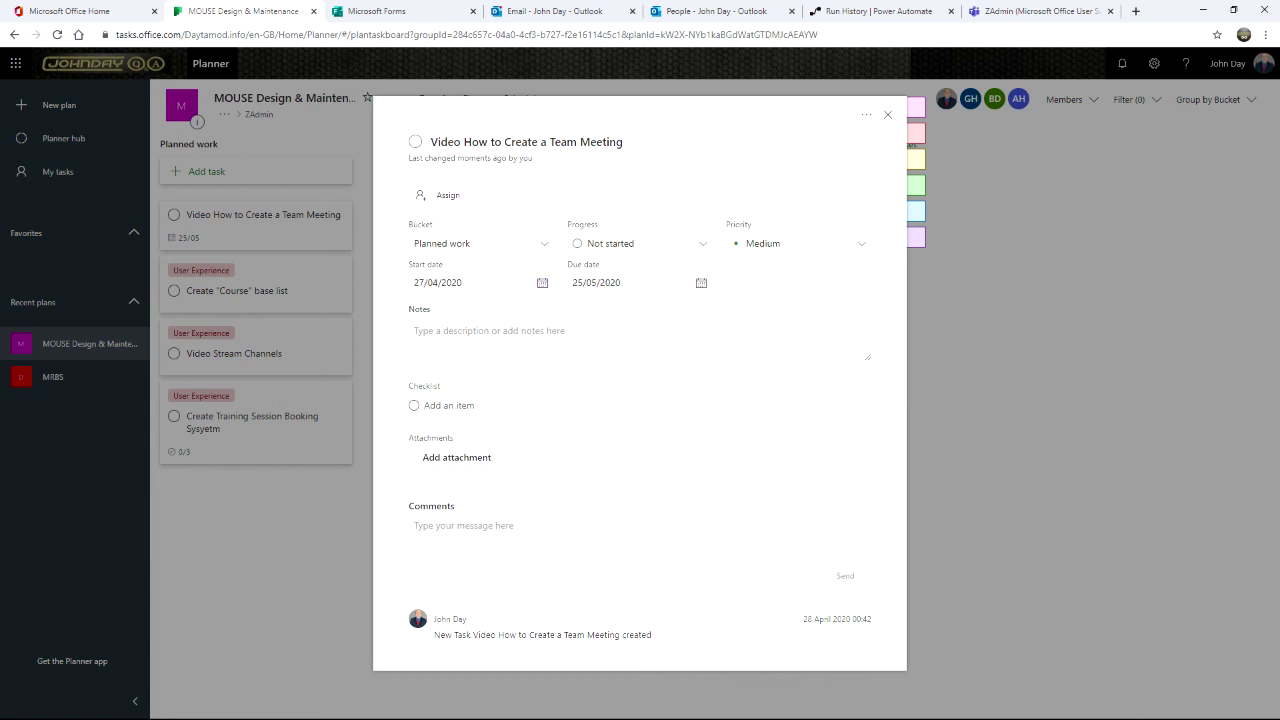
key("super")
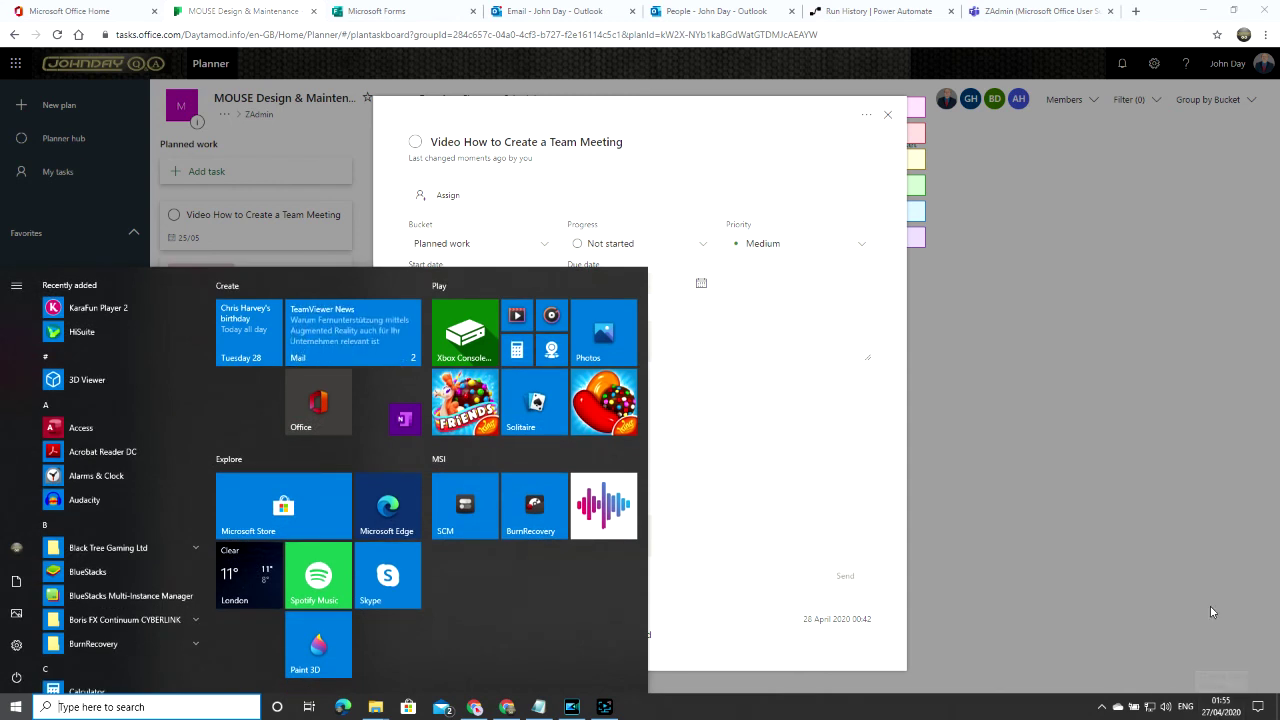
left_click(1156, 548)
left_click(1156, 548)
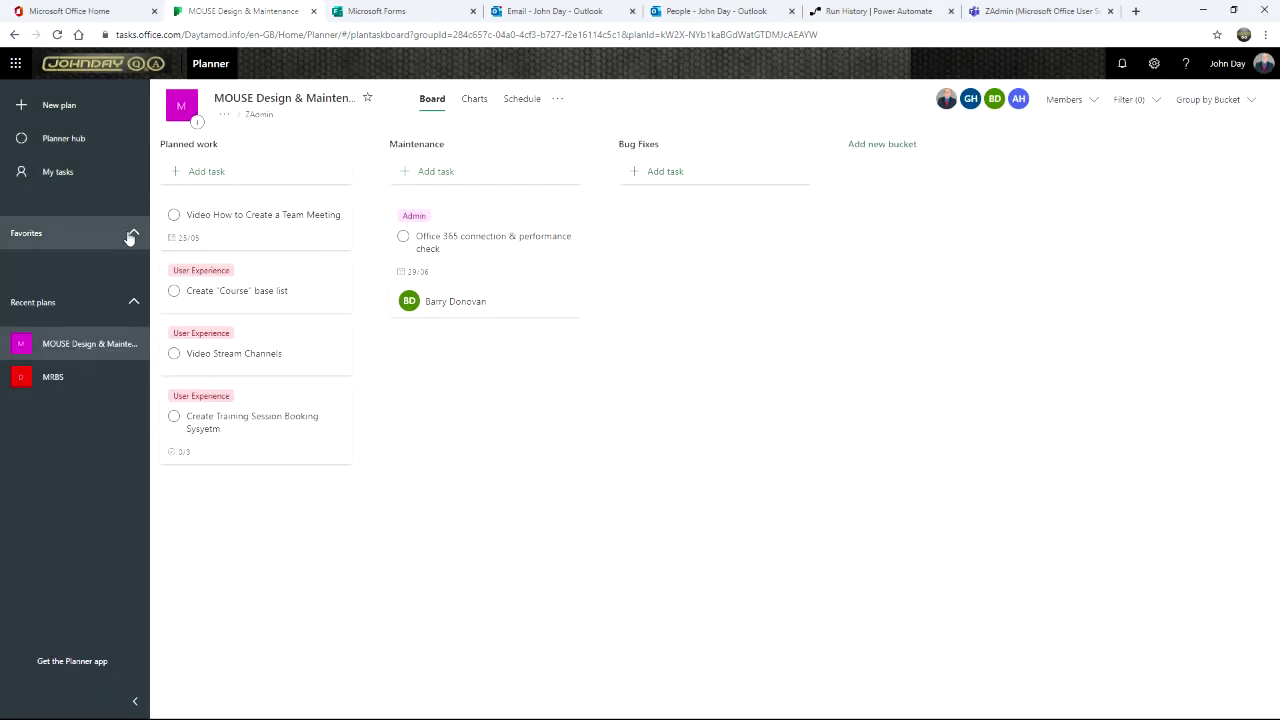
Step: Check the label options available for the "Video How to Create a Team Meeting" task and close its details
left_click(263, 218)
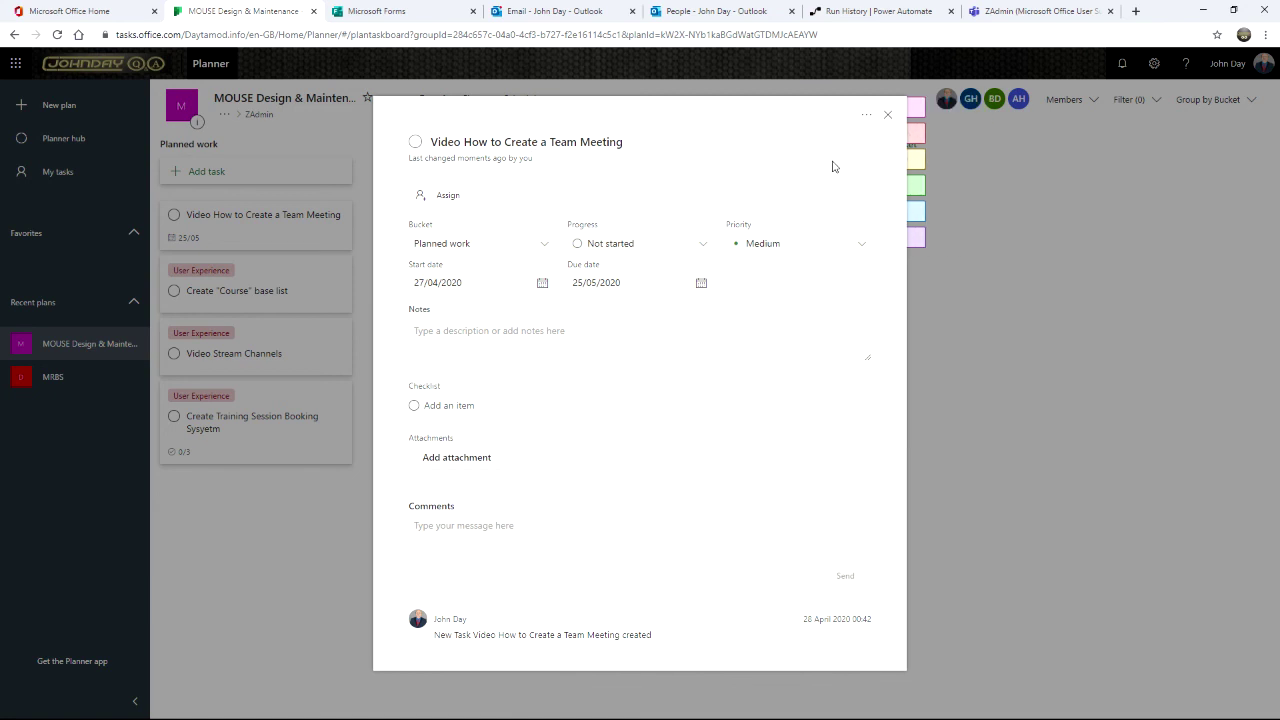
mouse_move(934, 187)
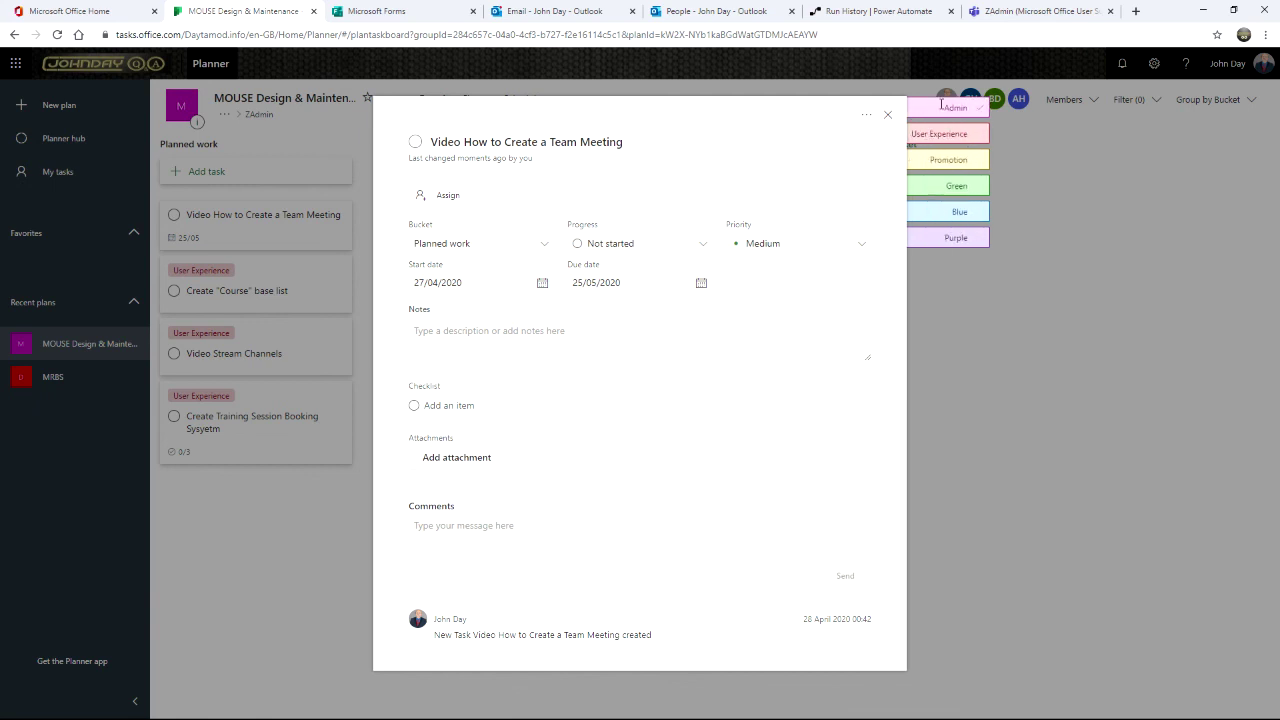
left_click(887, 115)
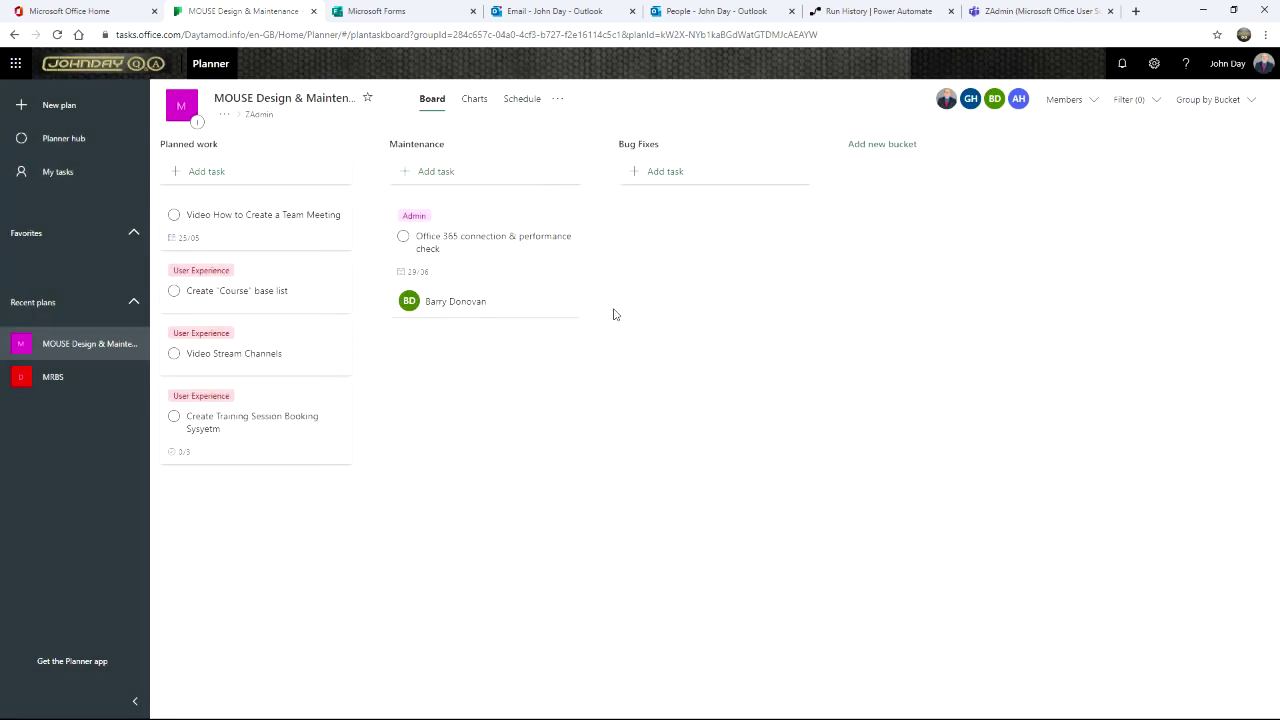
Step: Return to the flow run in Power Automate, open the Raise Suggestions for Approval flow for editing and save it
left_click(860, 13)
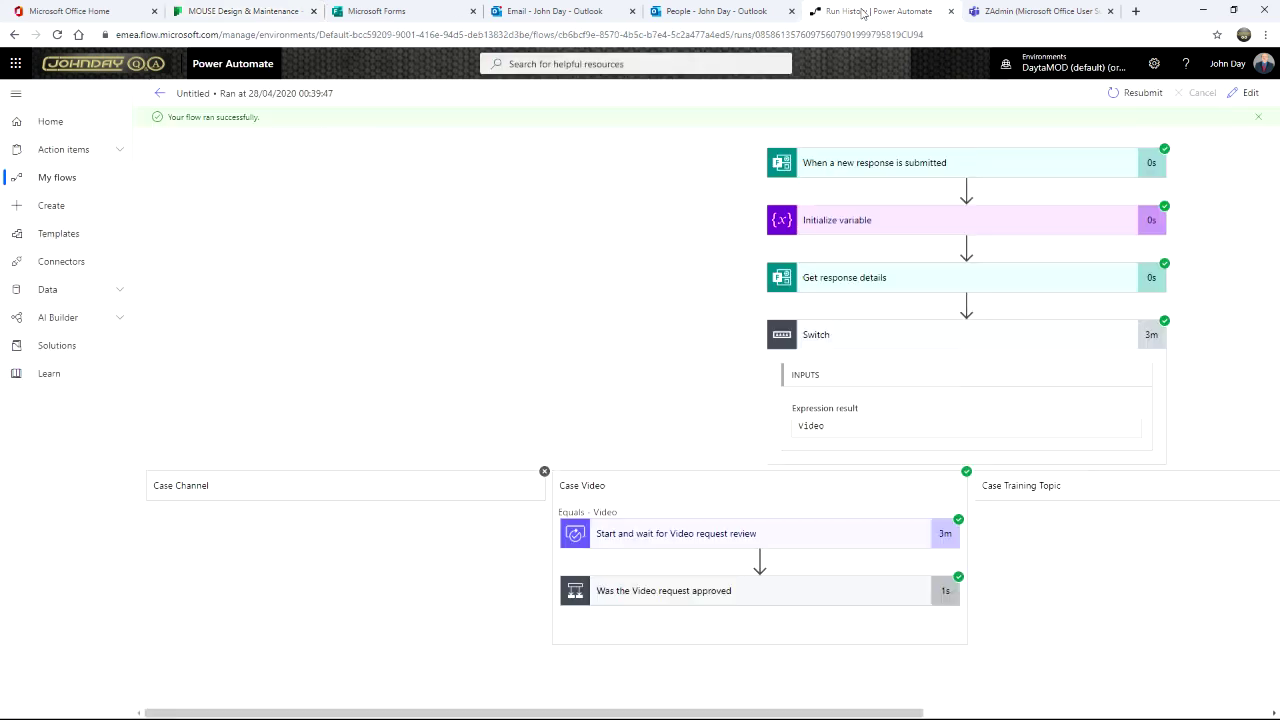
left_click(1248, 92)
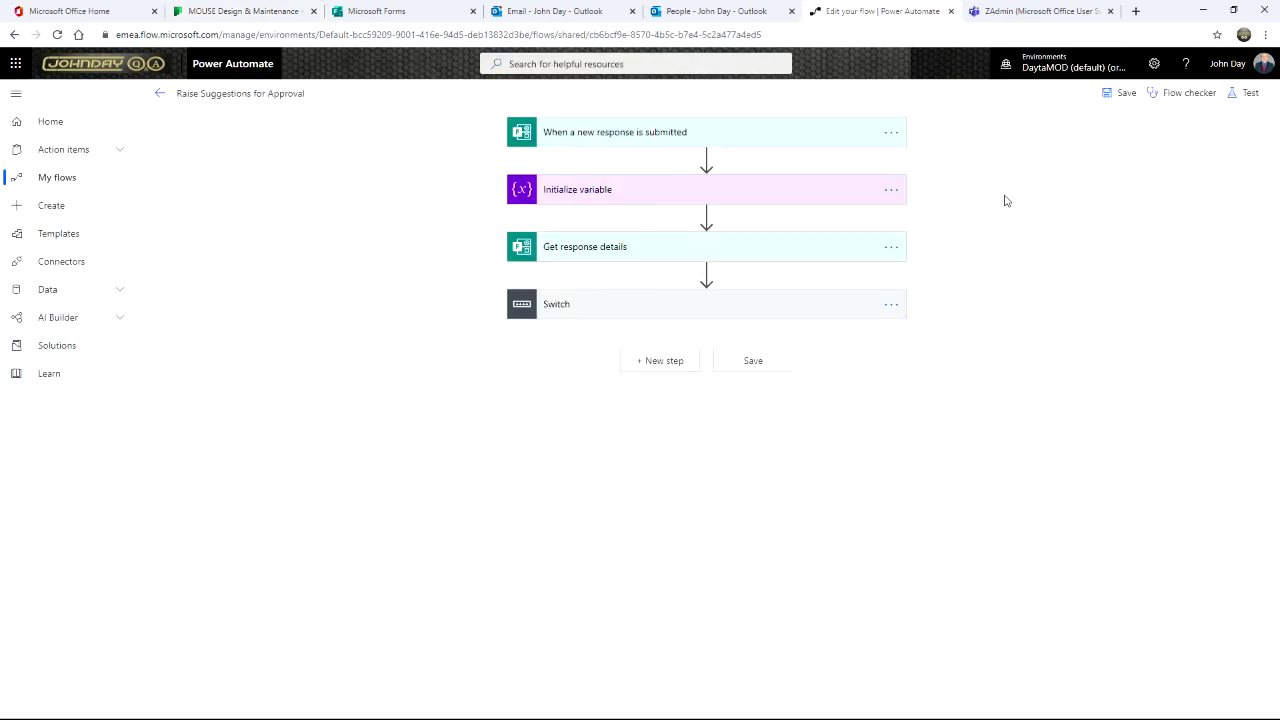
left_click(1118, 93)
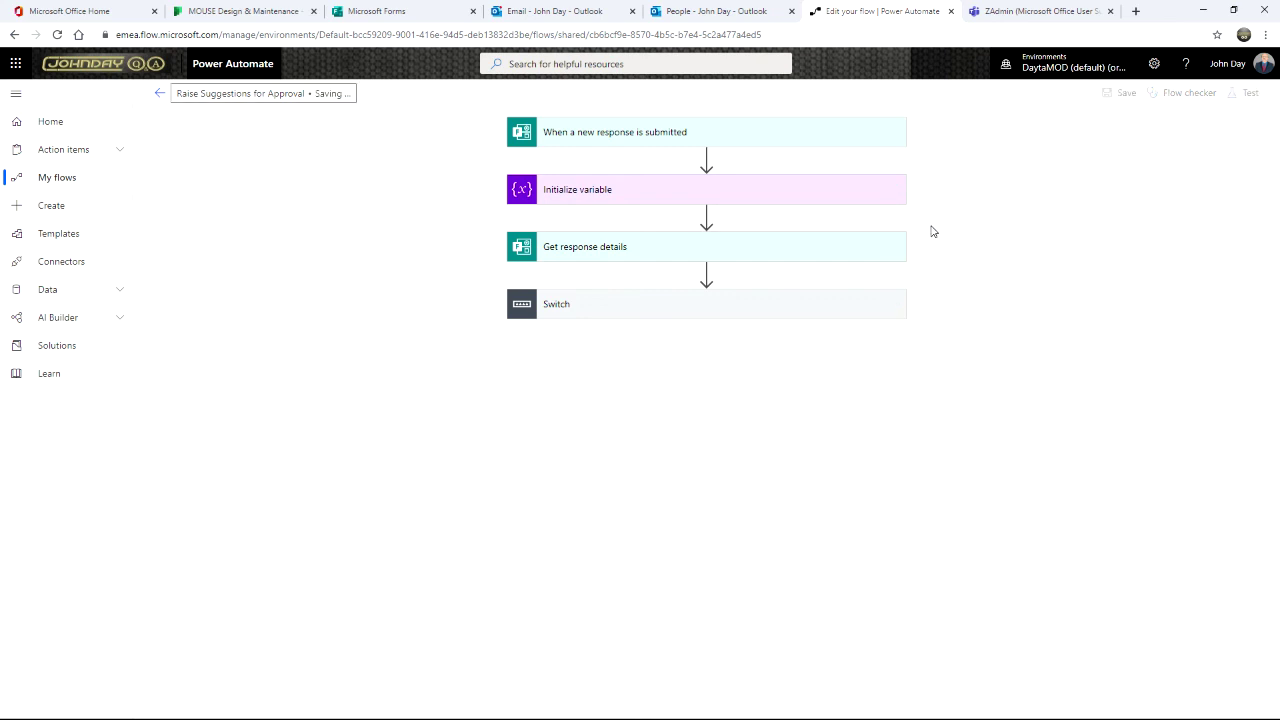